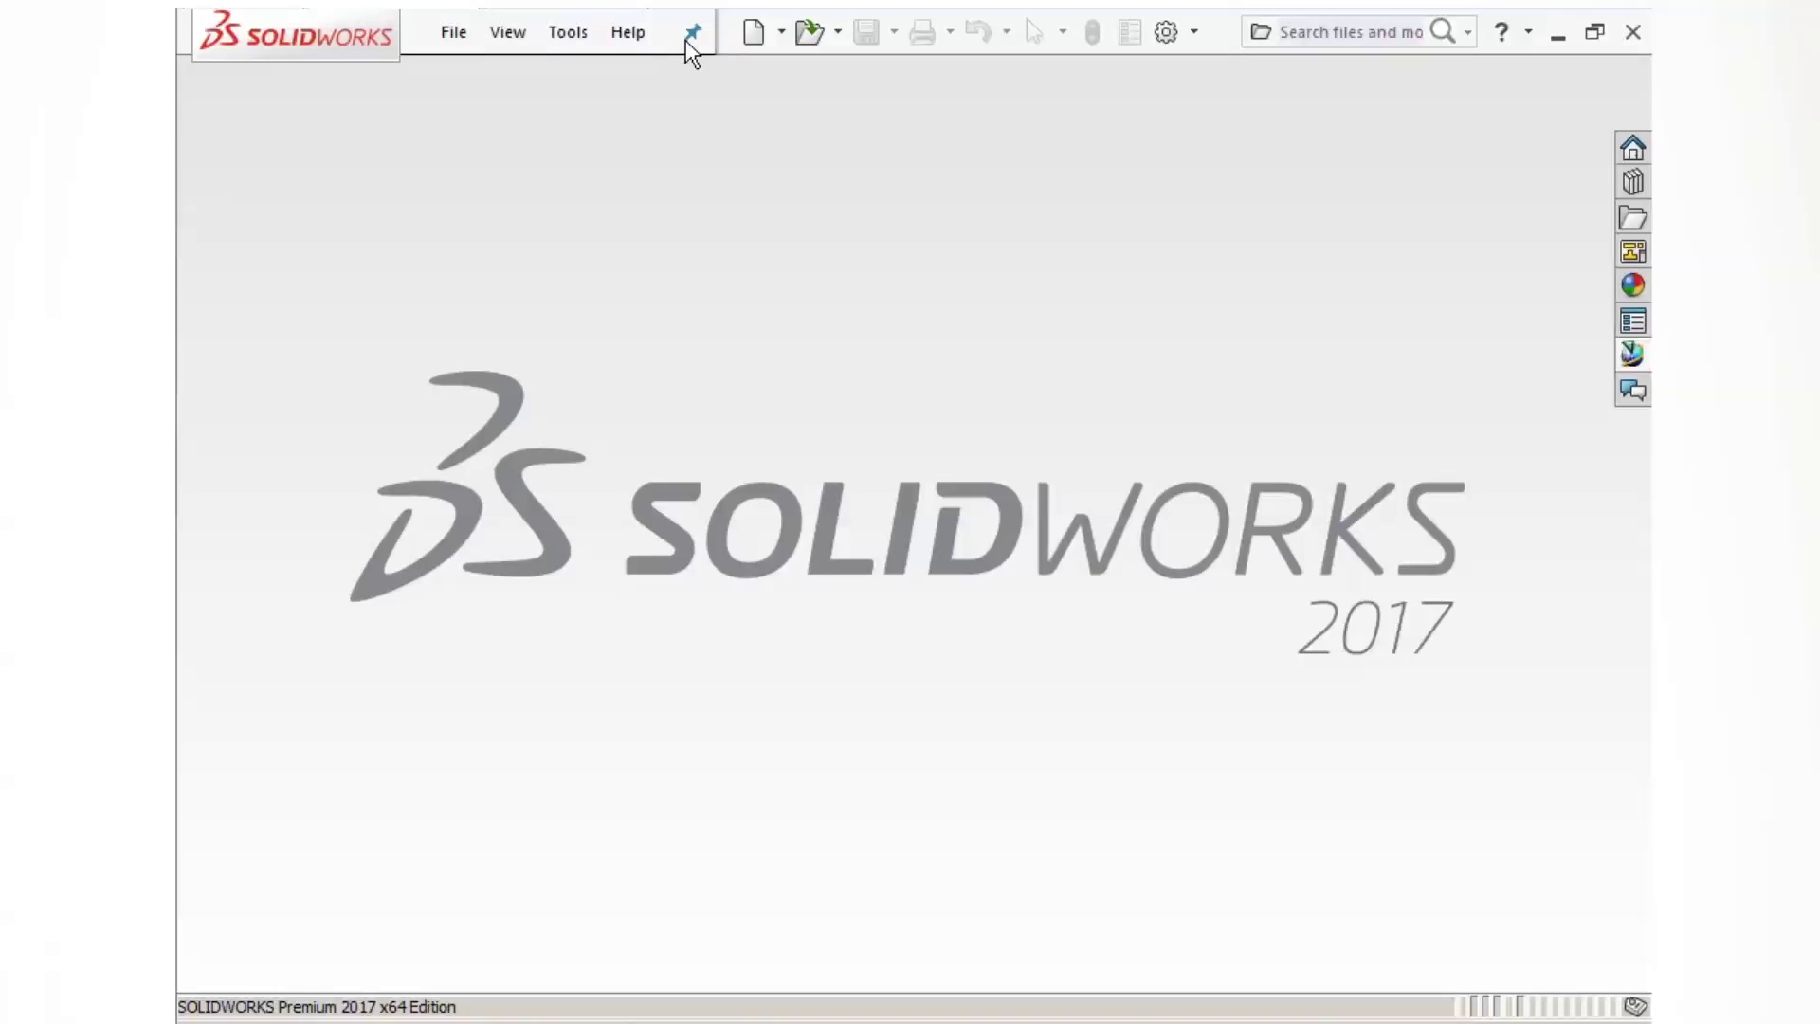
Step: Start a new Teamcenter-managed part with a new item ID, named Wrench
click(757, 32)
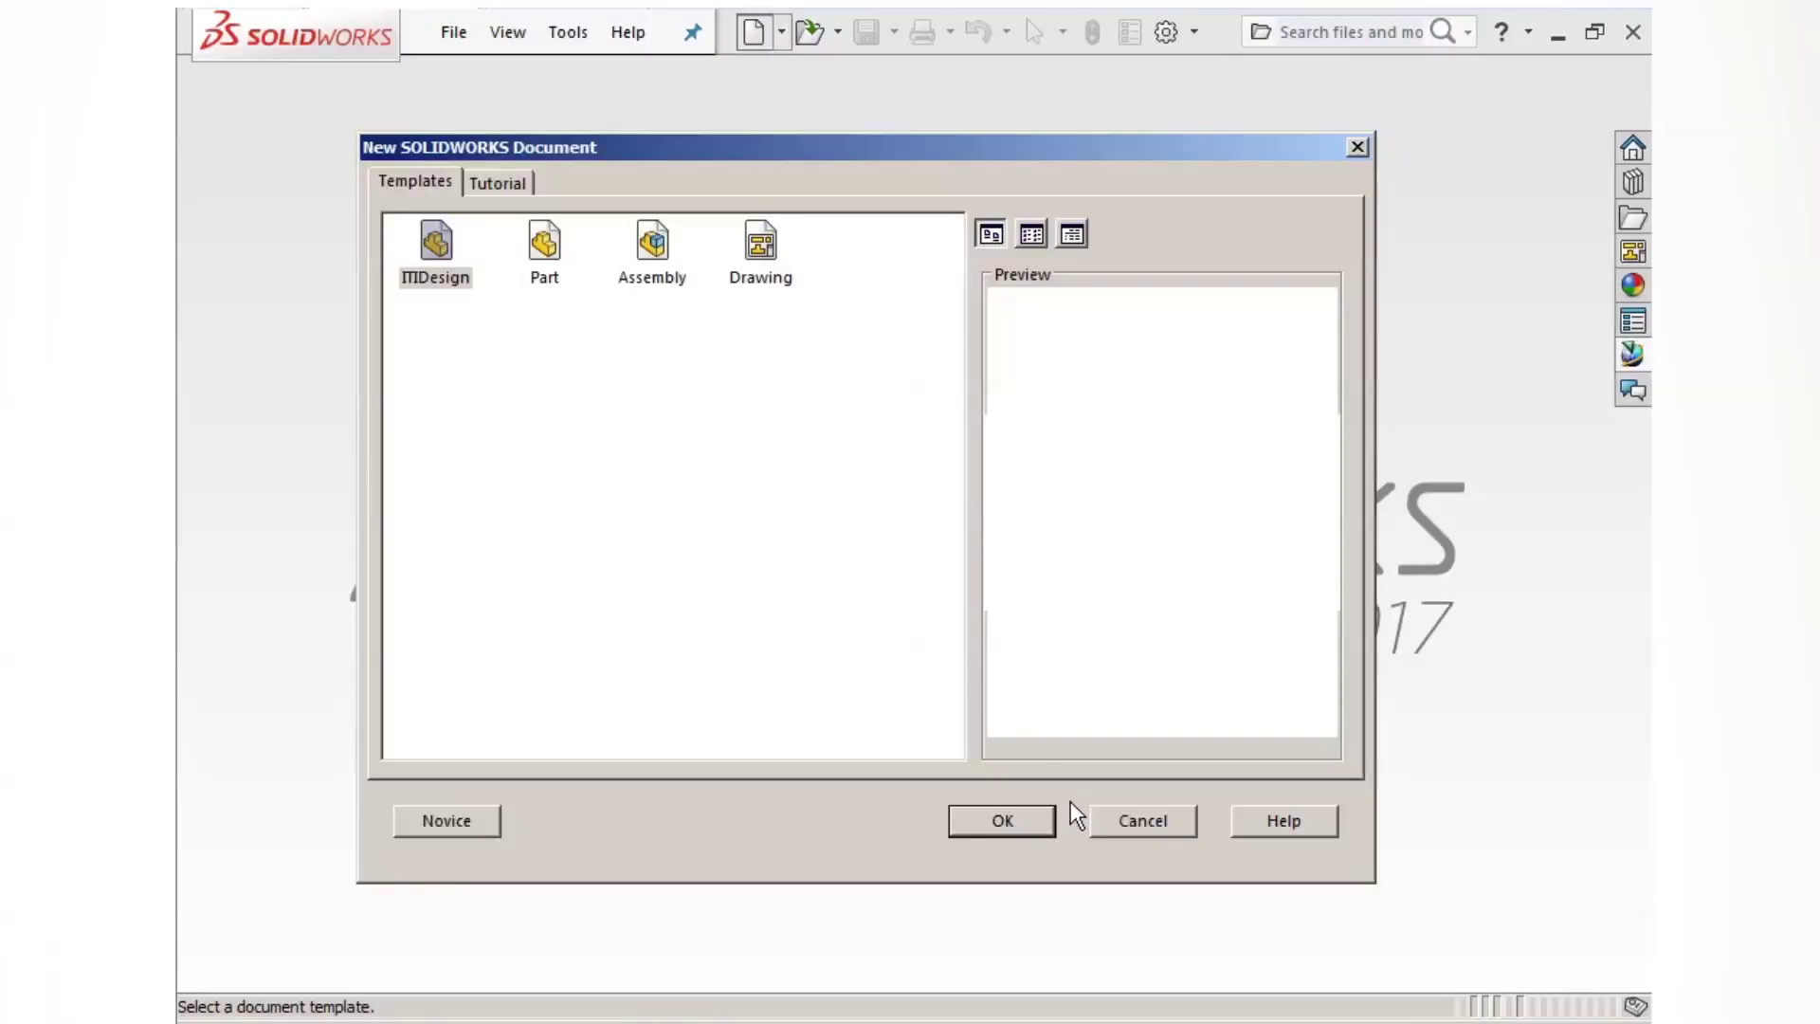
click(1032, 823)
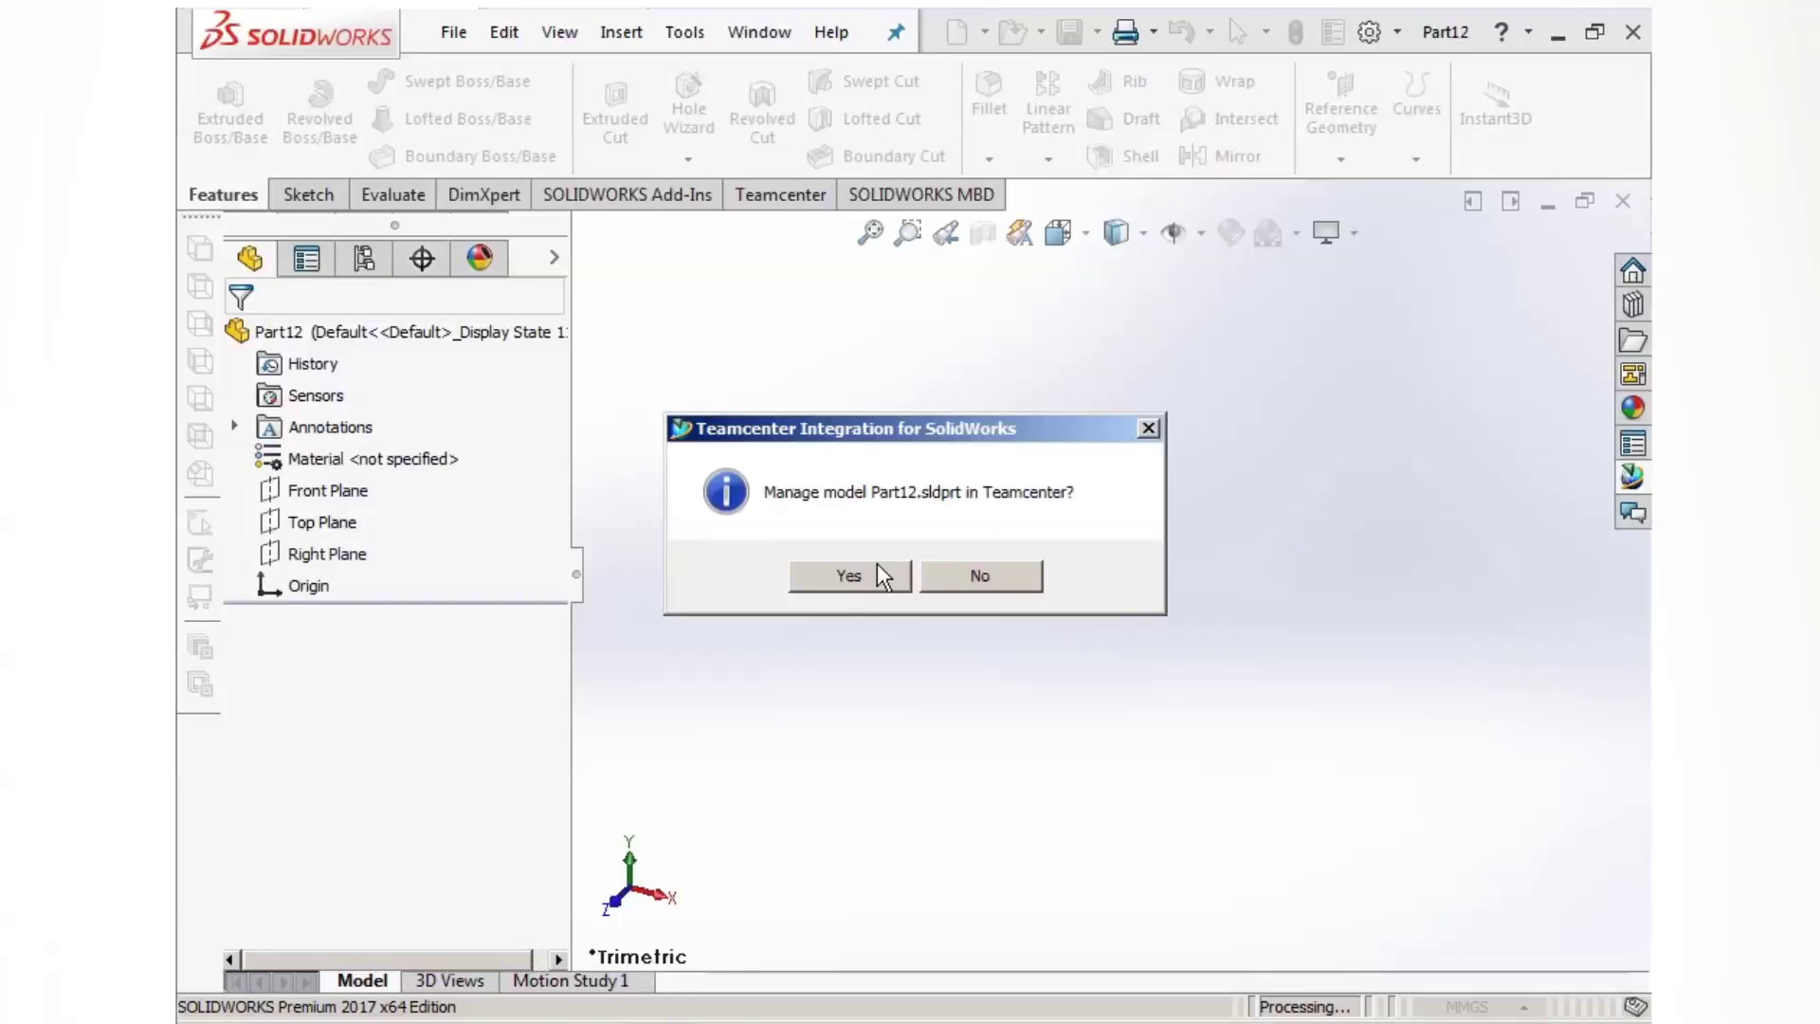
click(849, 576)
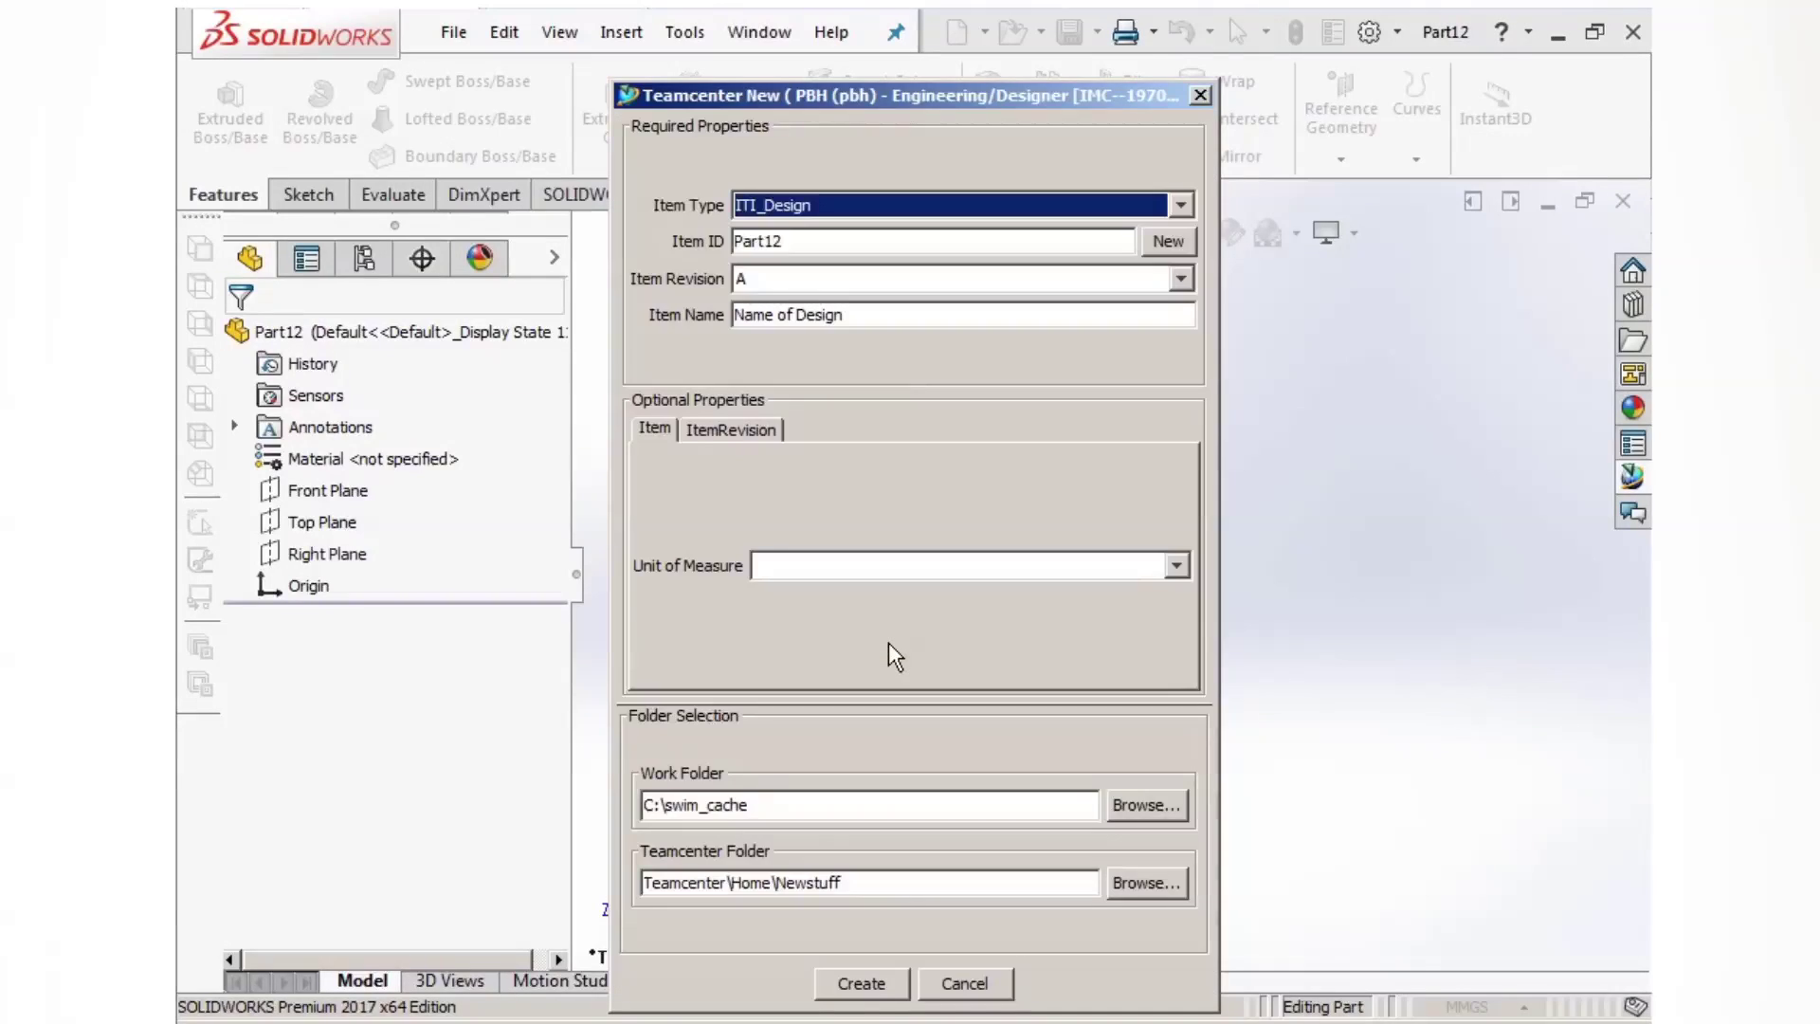
click(1158, 243)
drag(902, 314, 673, 319)
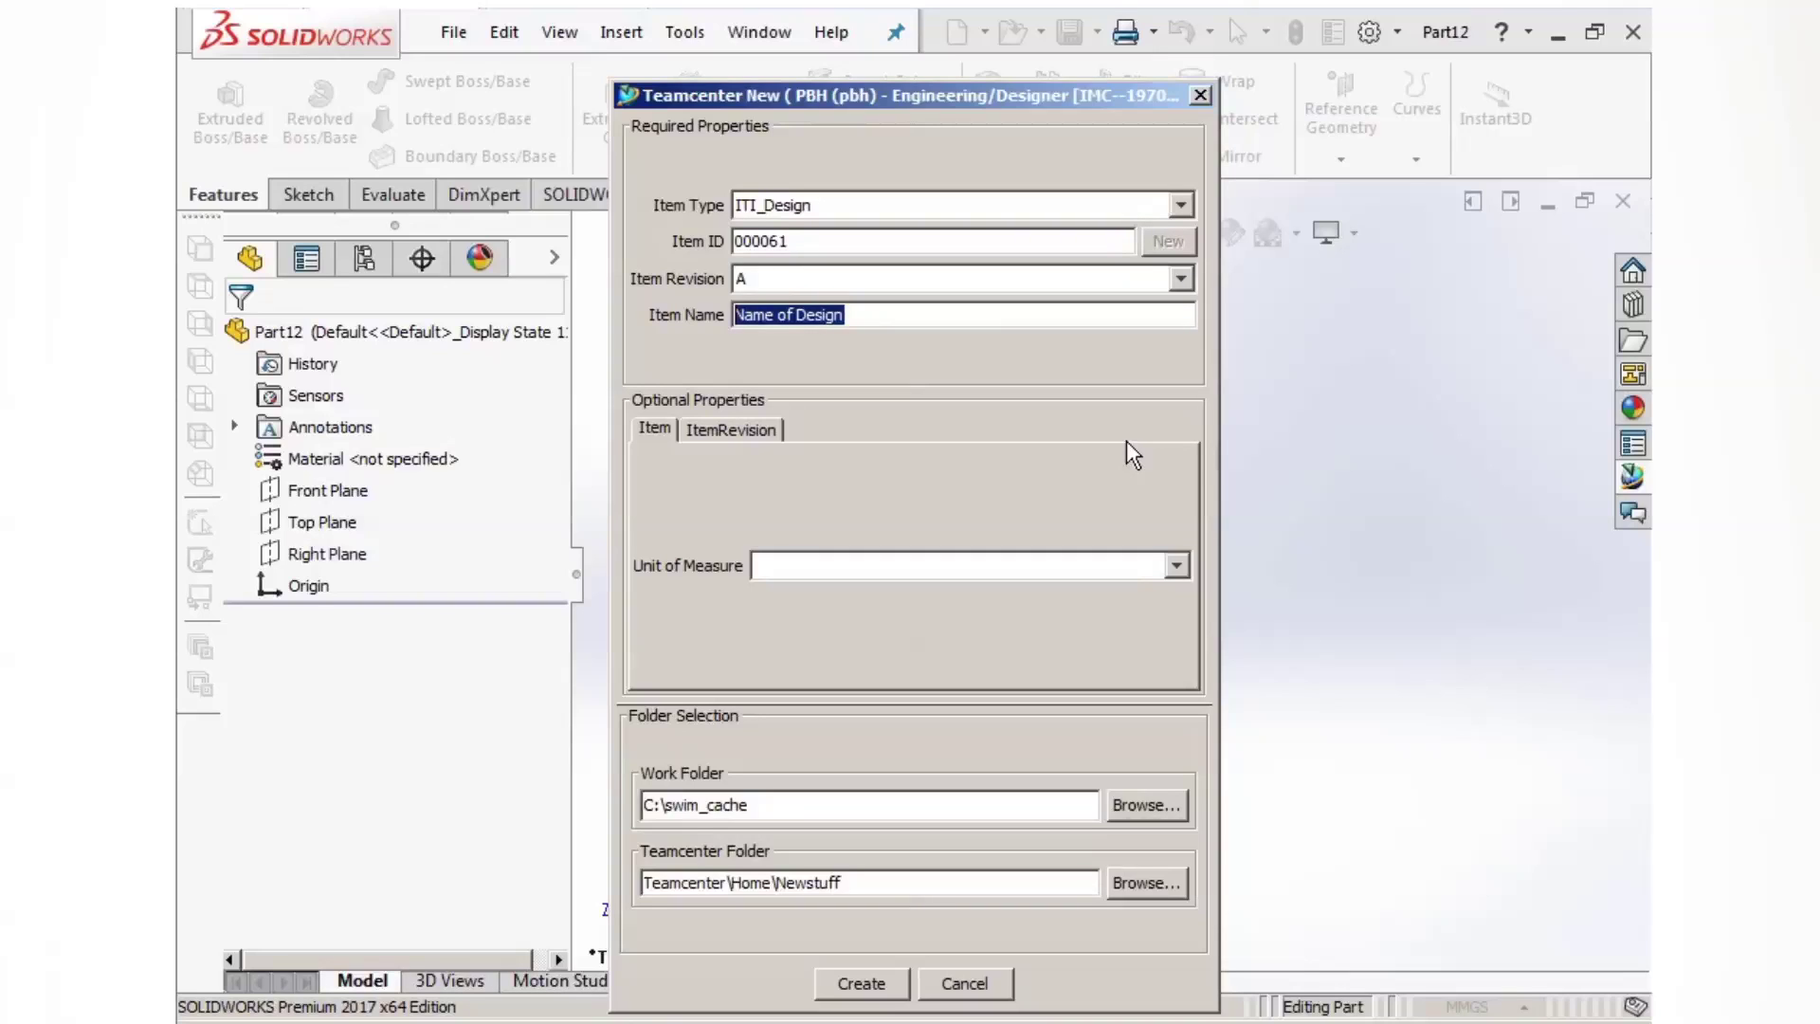
text(Wrench)
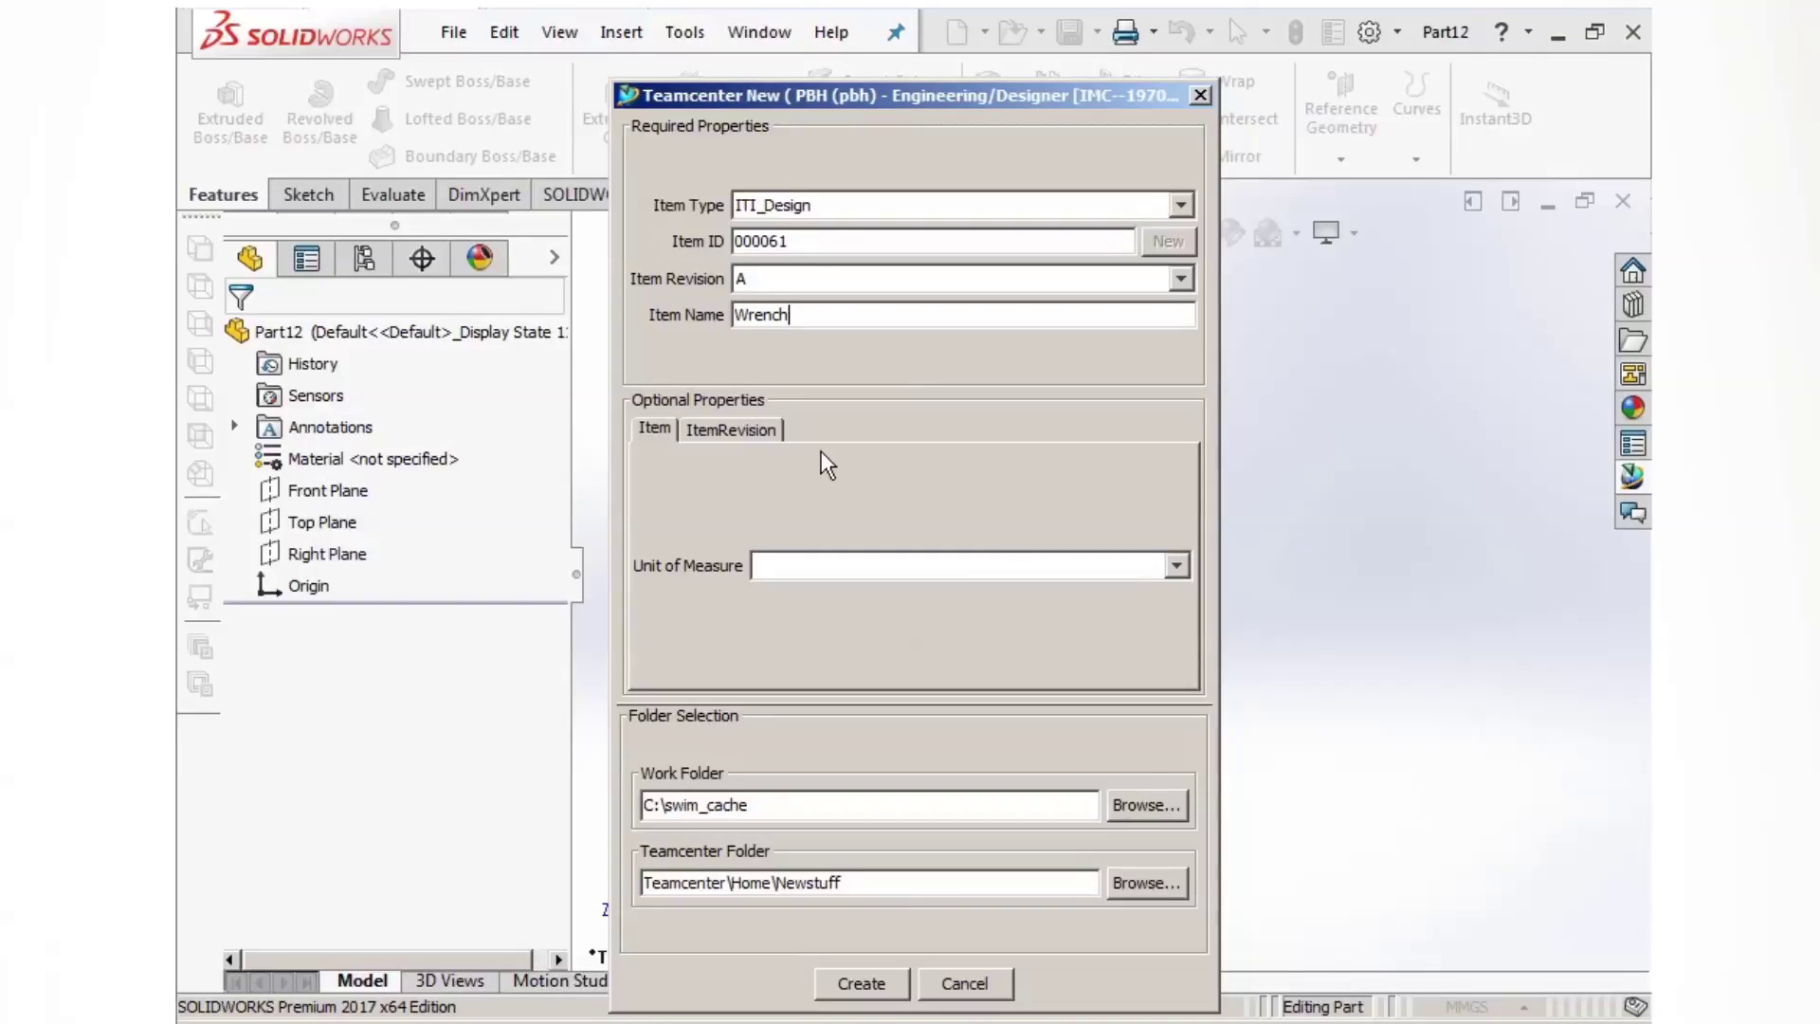
Step: Set the Home\Testing folder as destination and create item 000061
click(731, 430)
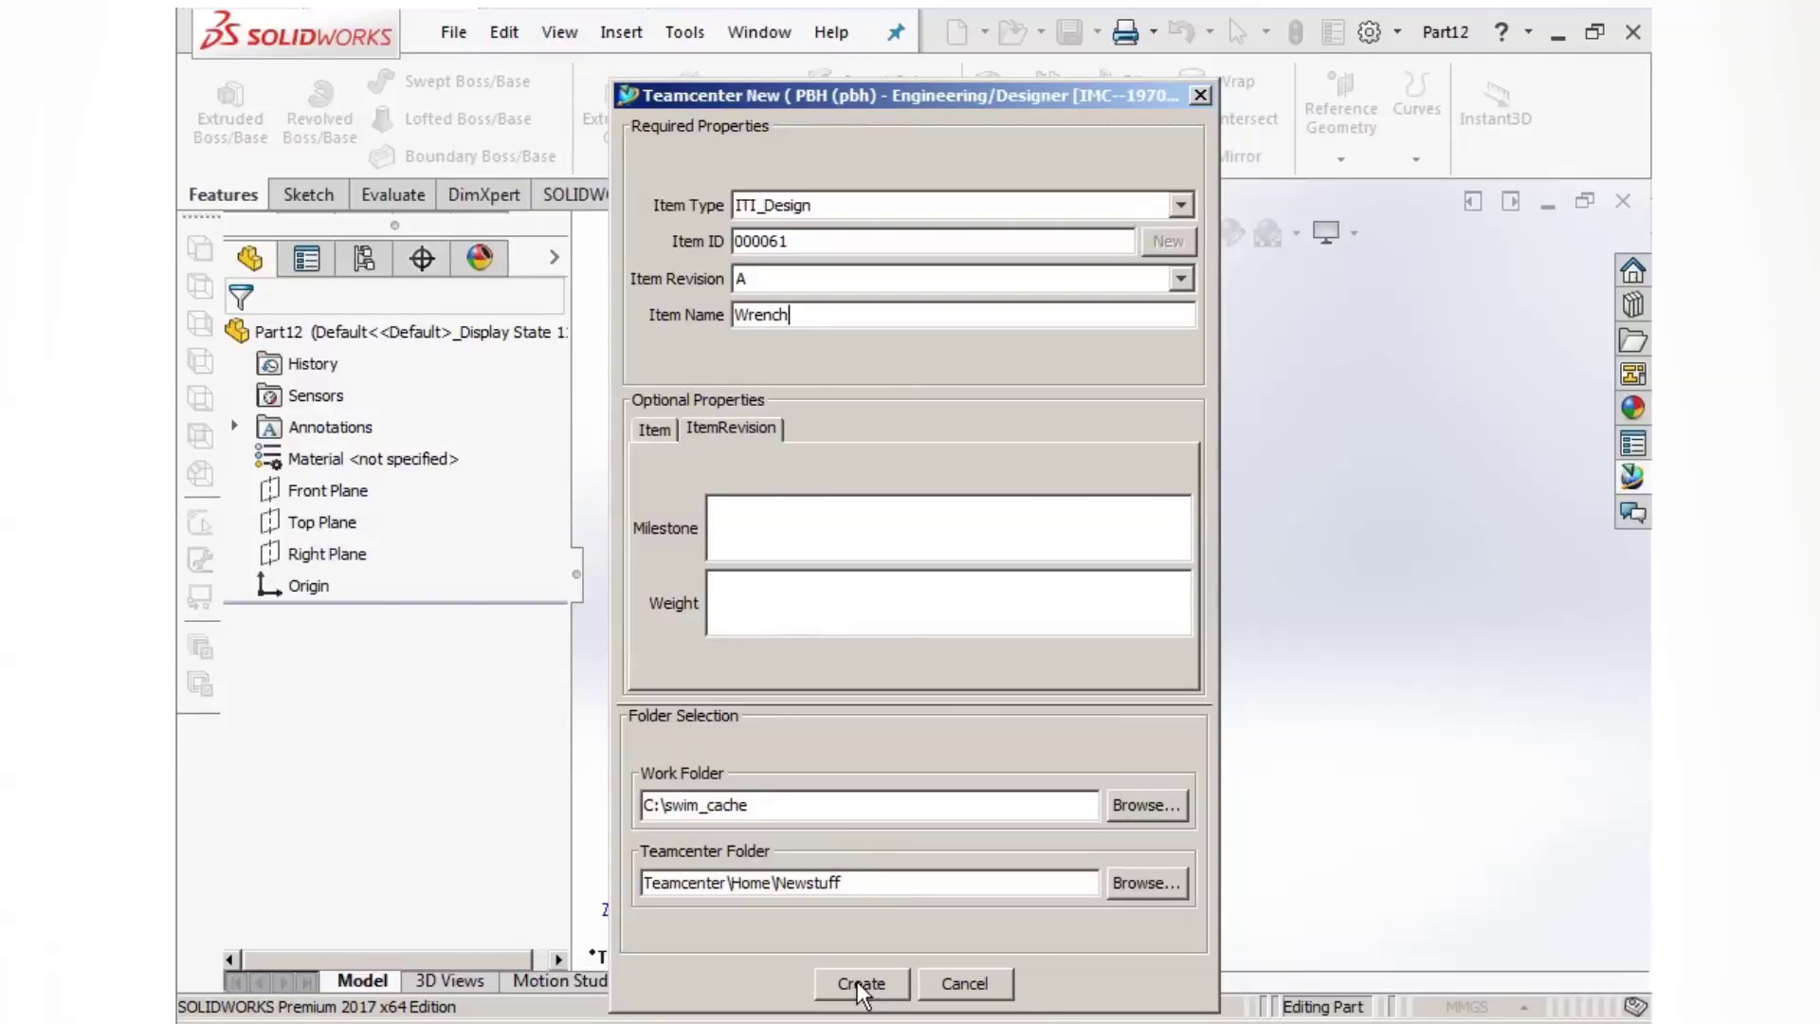
click(1135, 886)
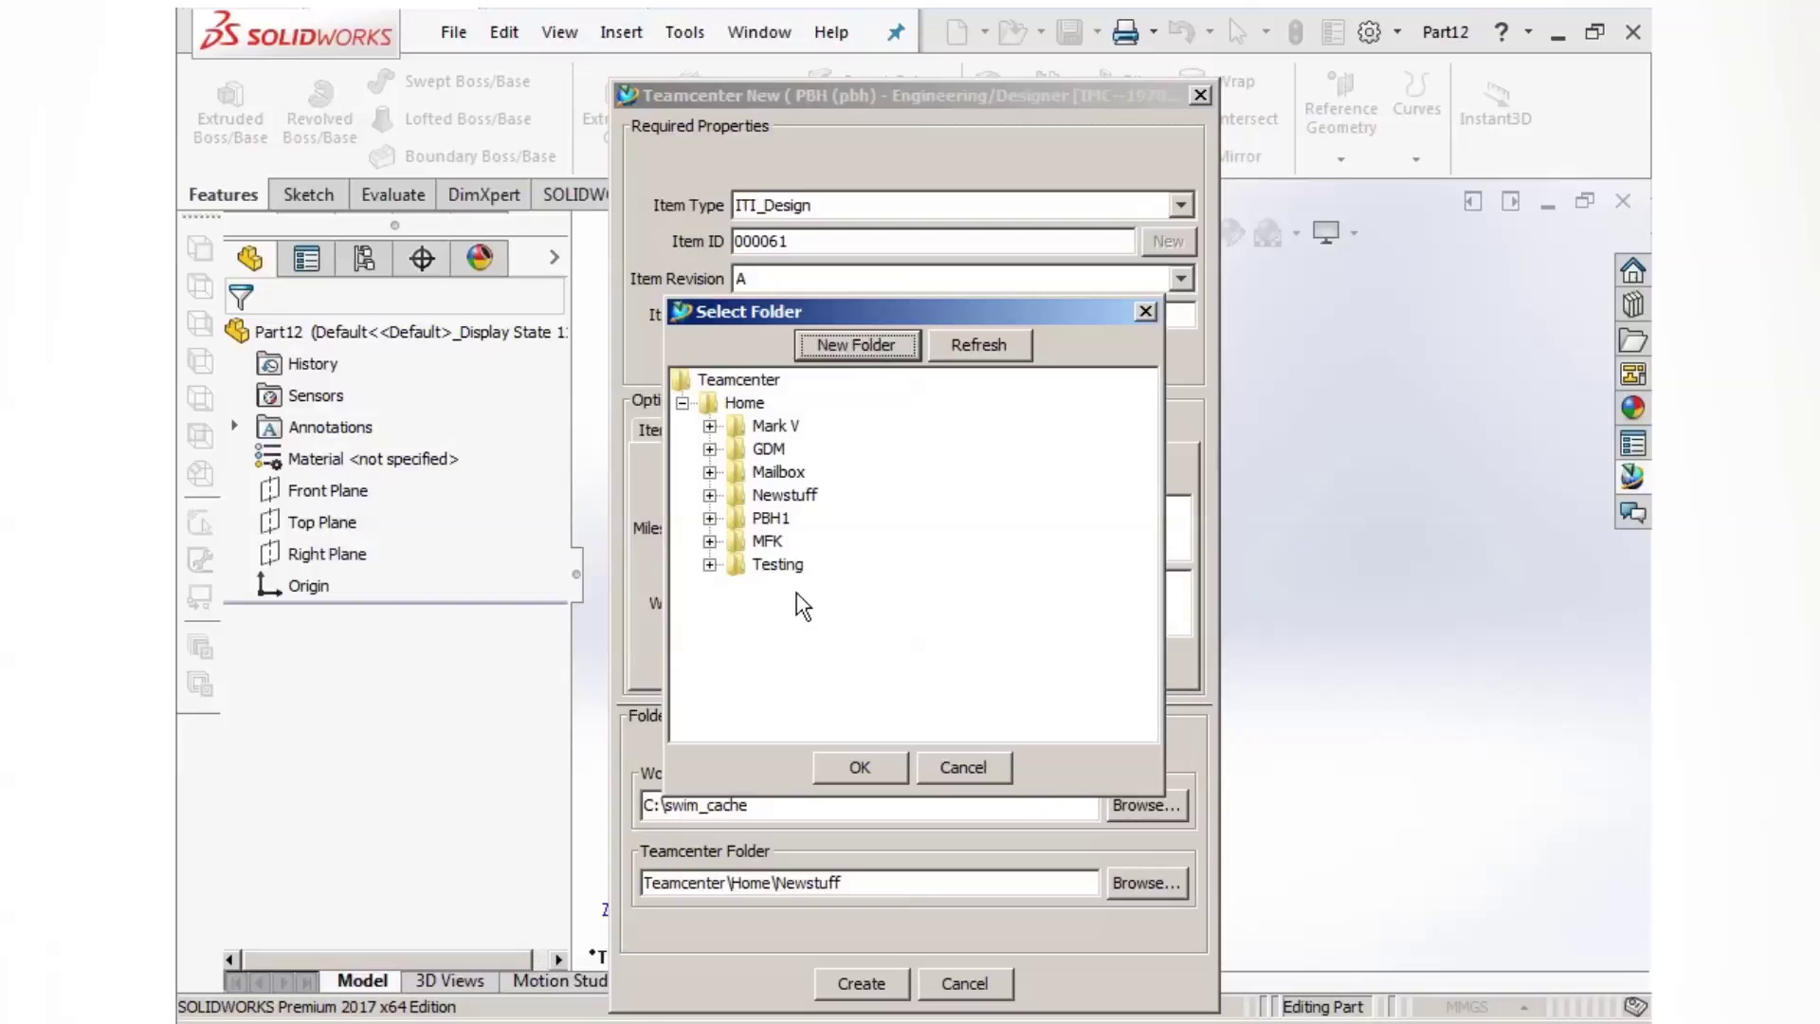
click(778, 565)
click(838, 768)
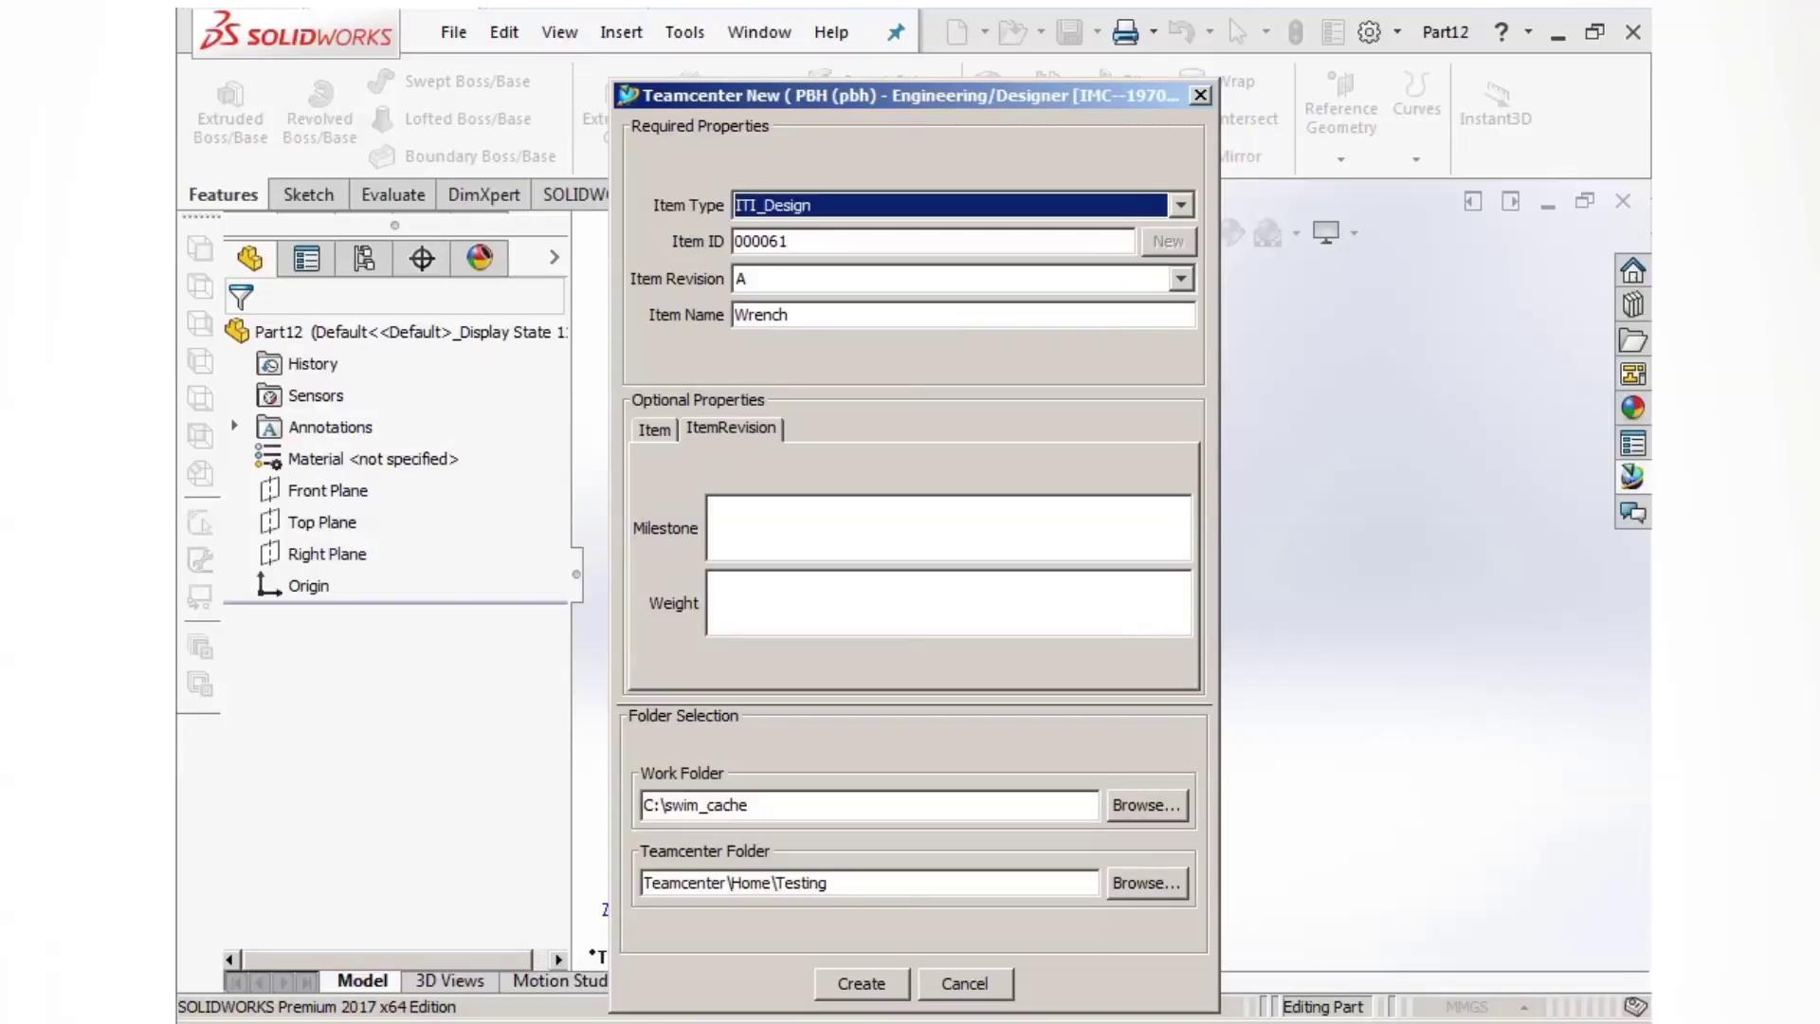
click(900, 986)
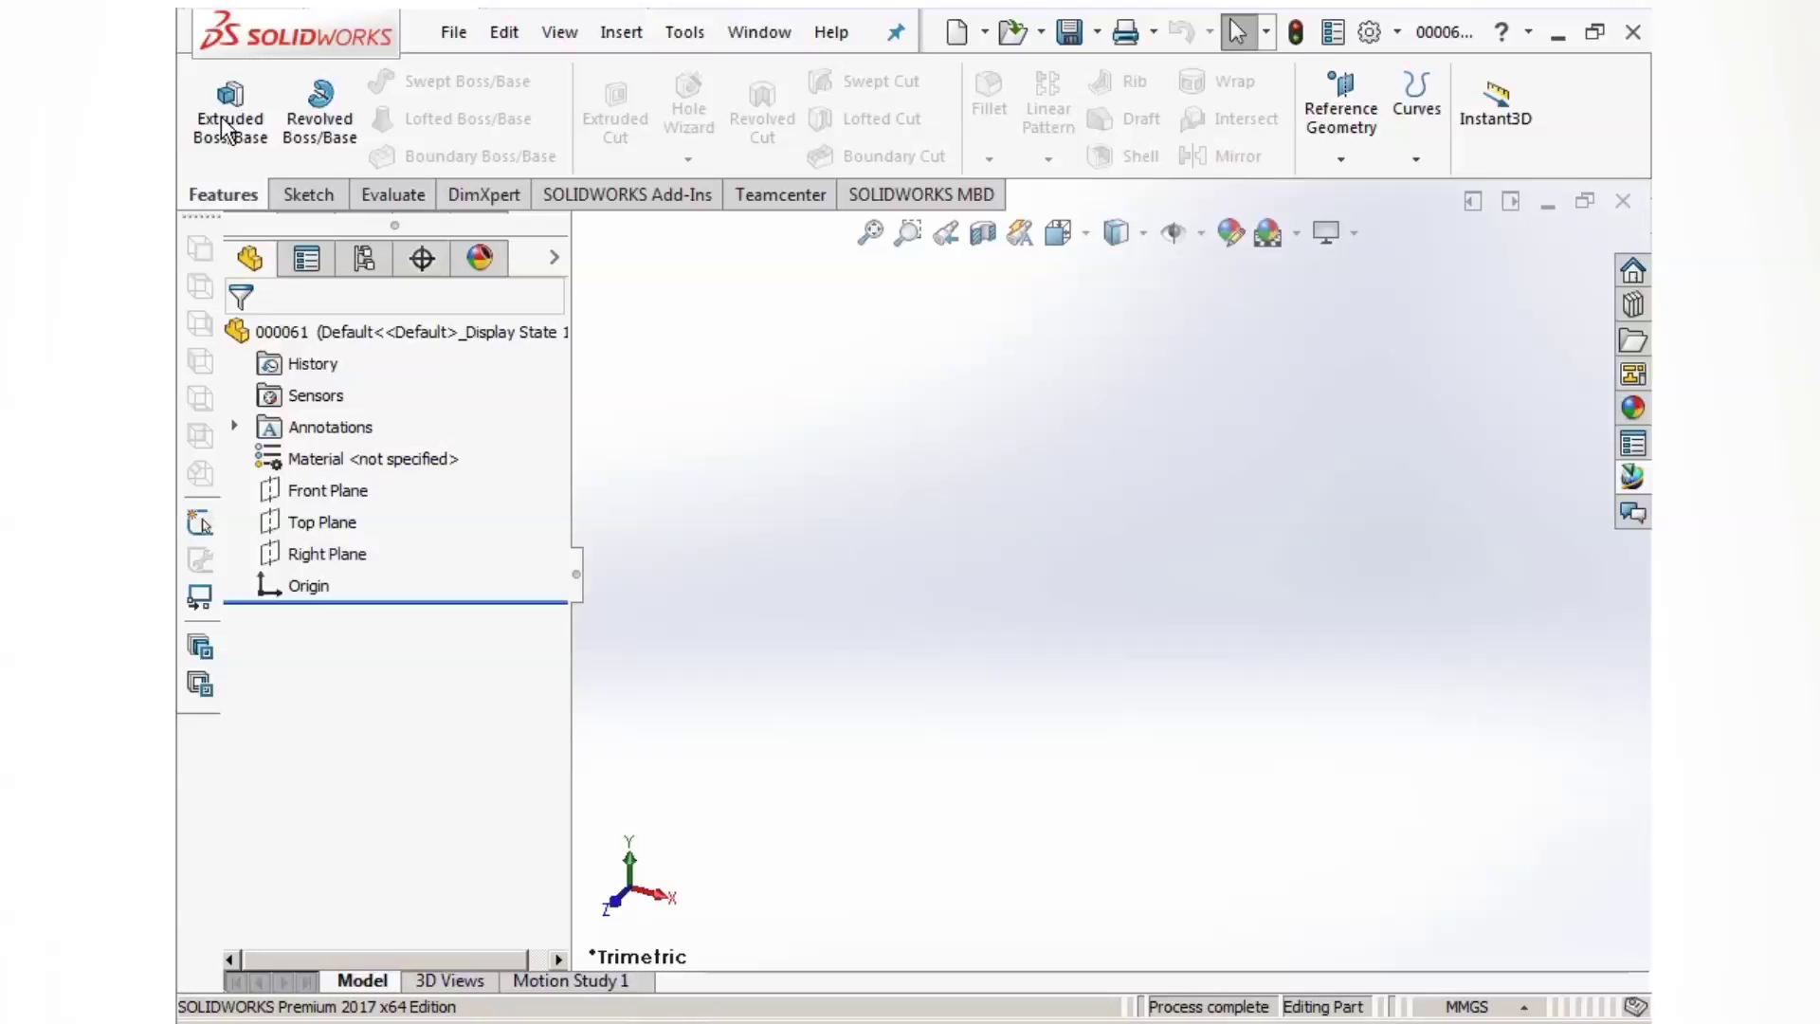
Step: For an extruded boss, sketch a straight slot from the origin on the Front Plane
click(231, 121)
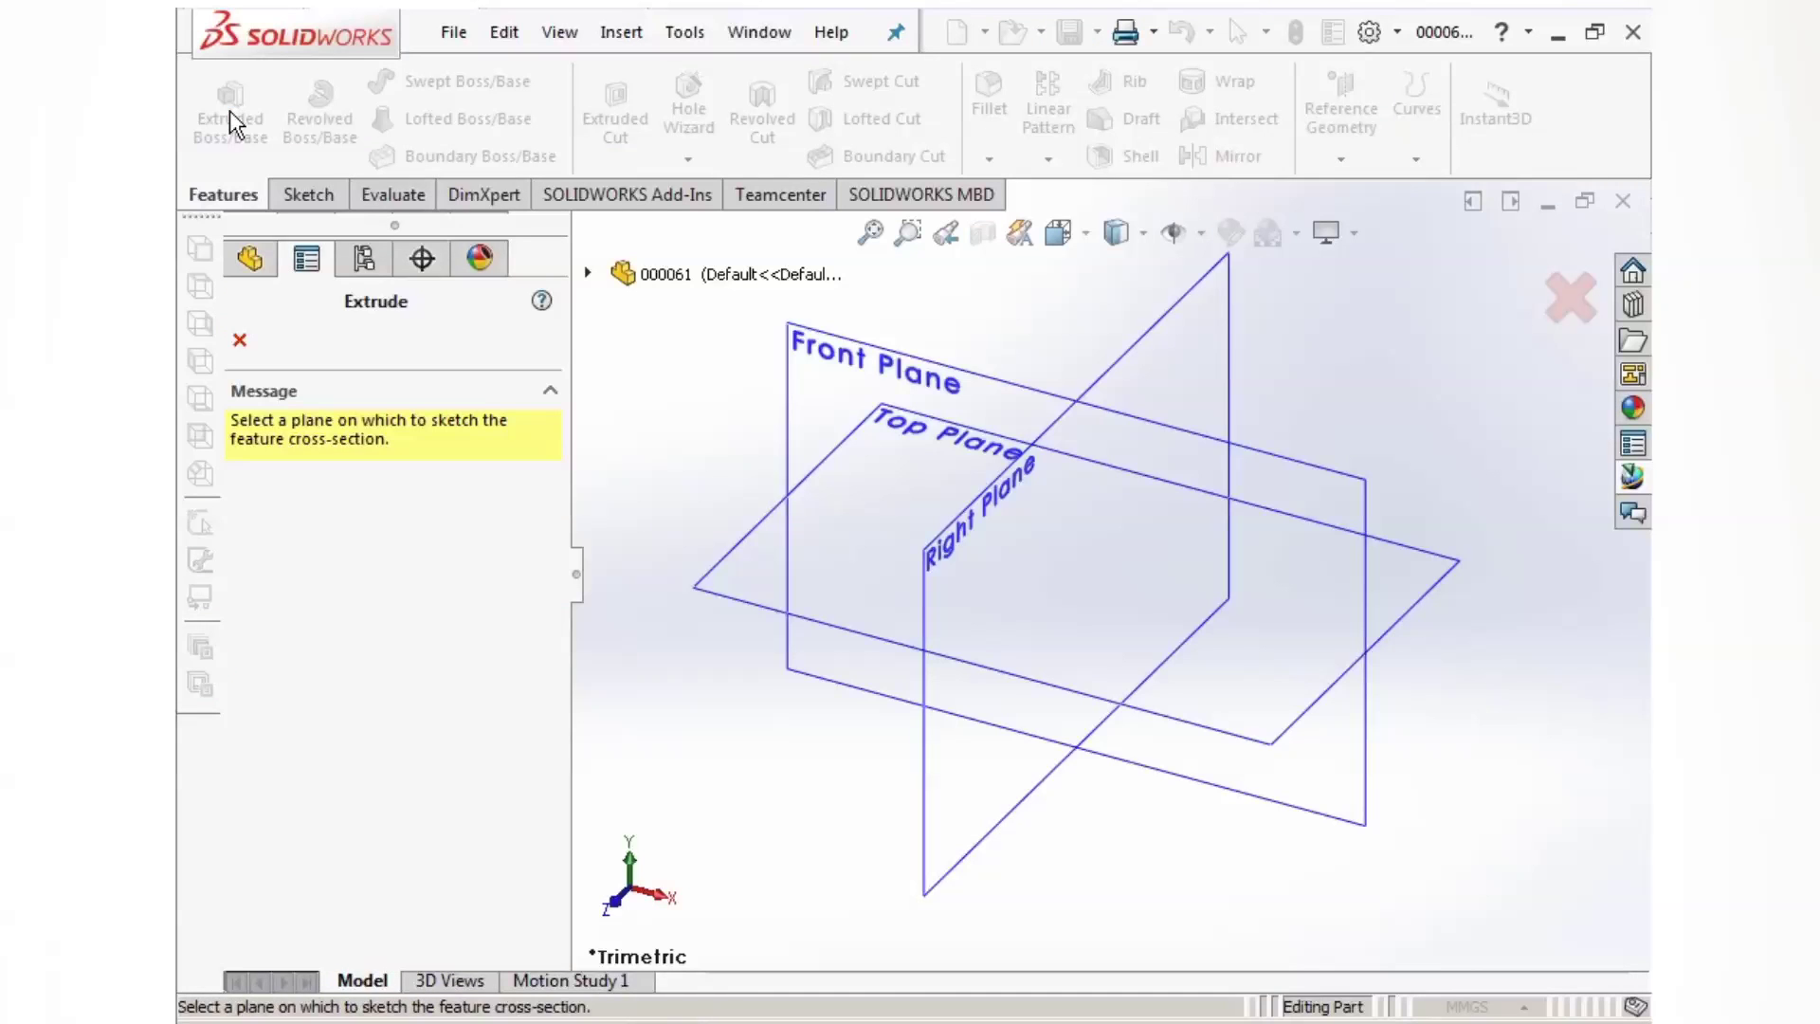
click(833, 378)
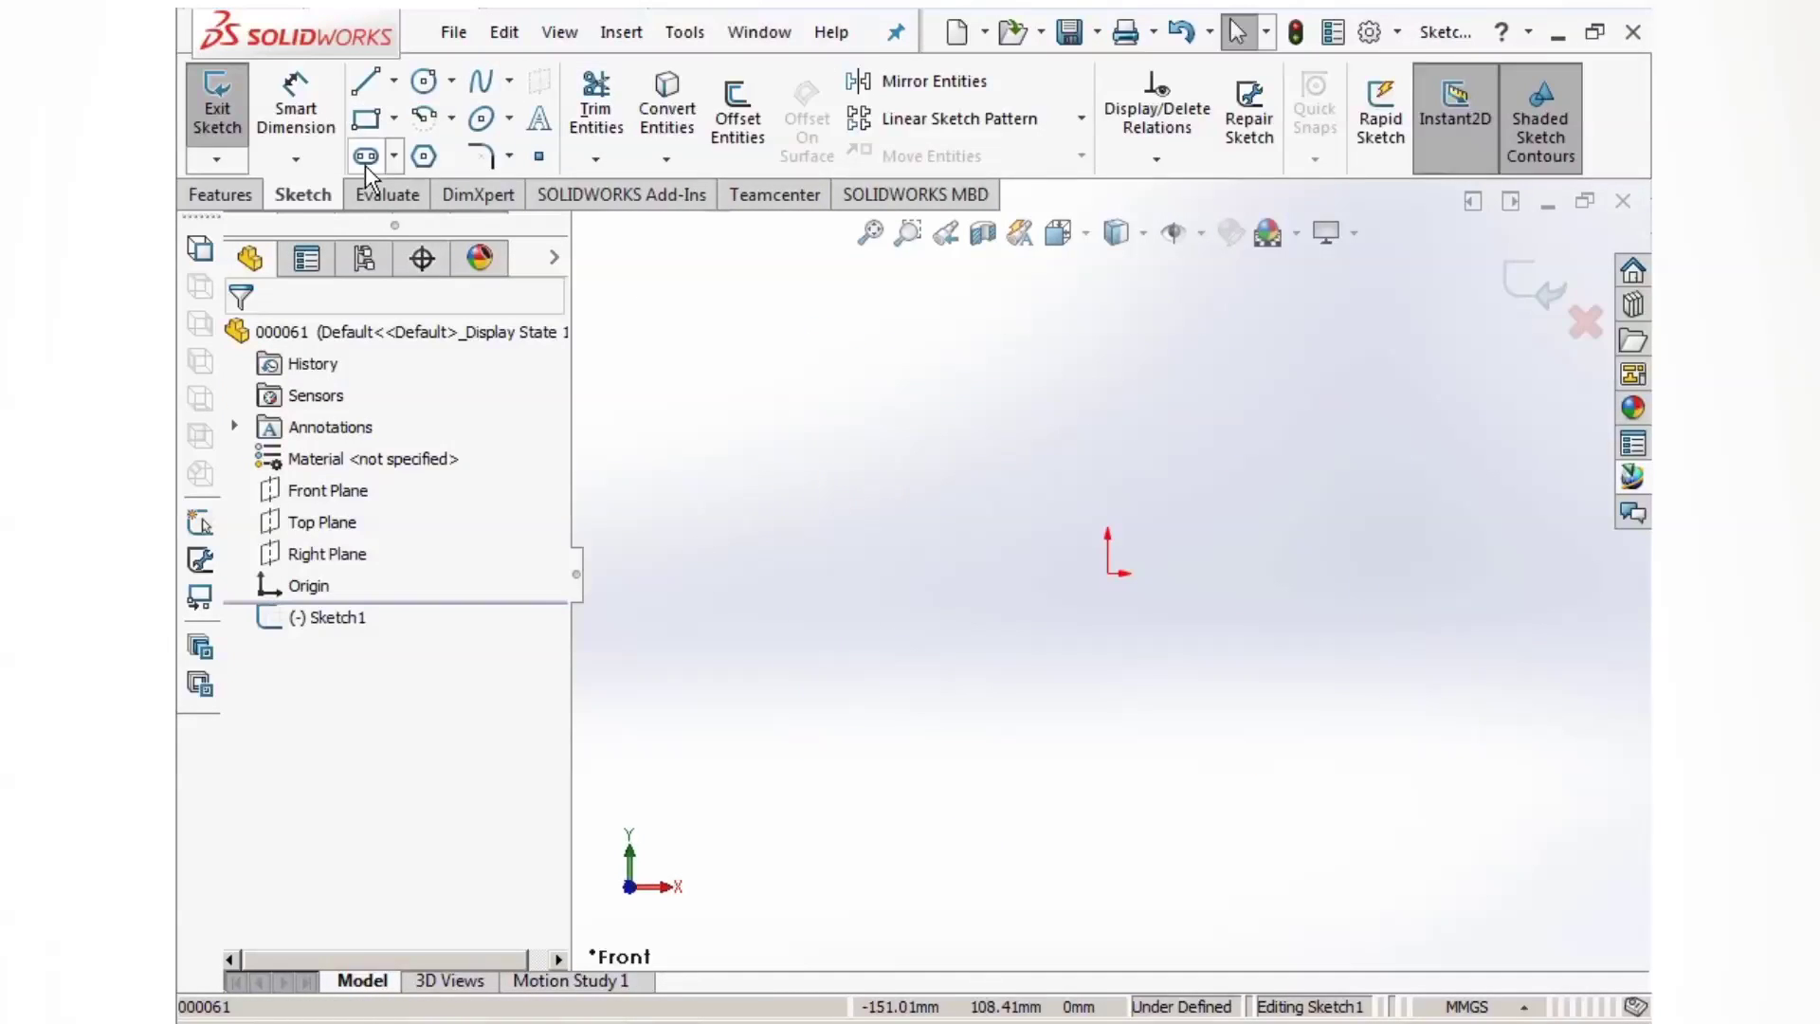
click(365, 155)
click(1107, 572)
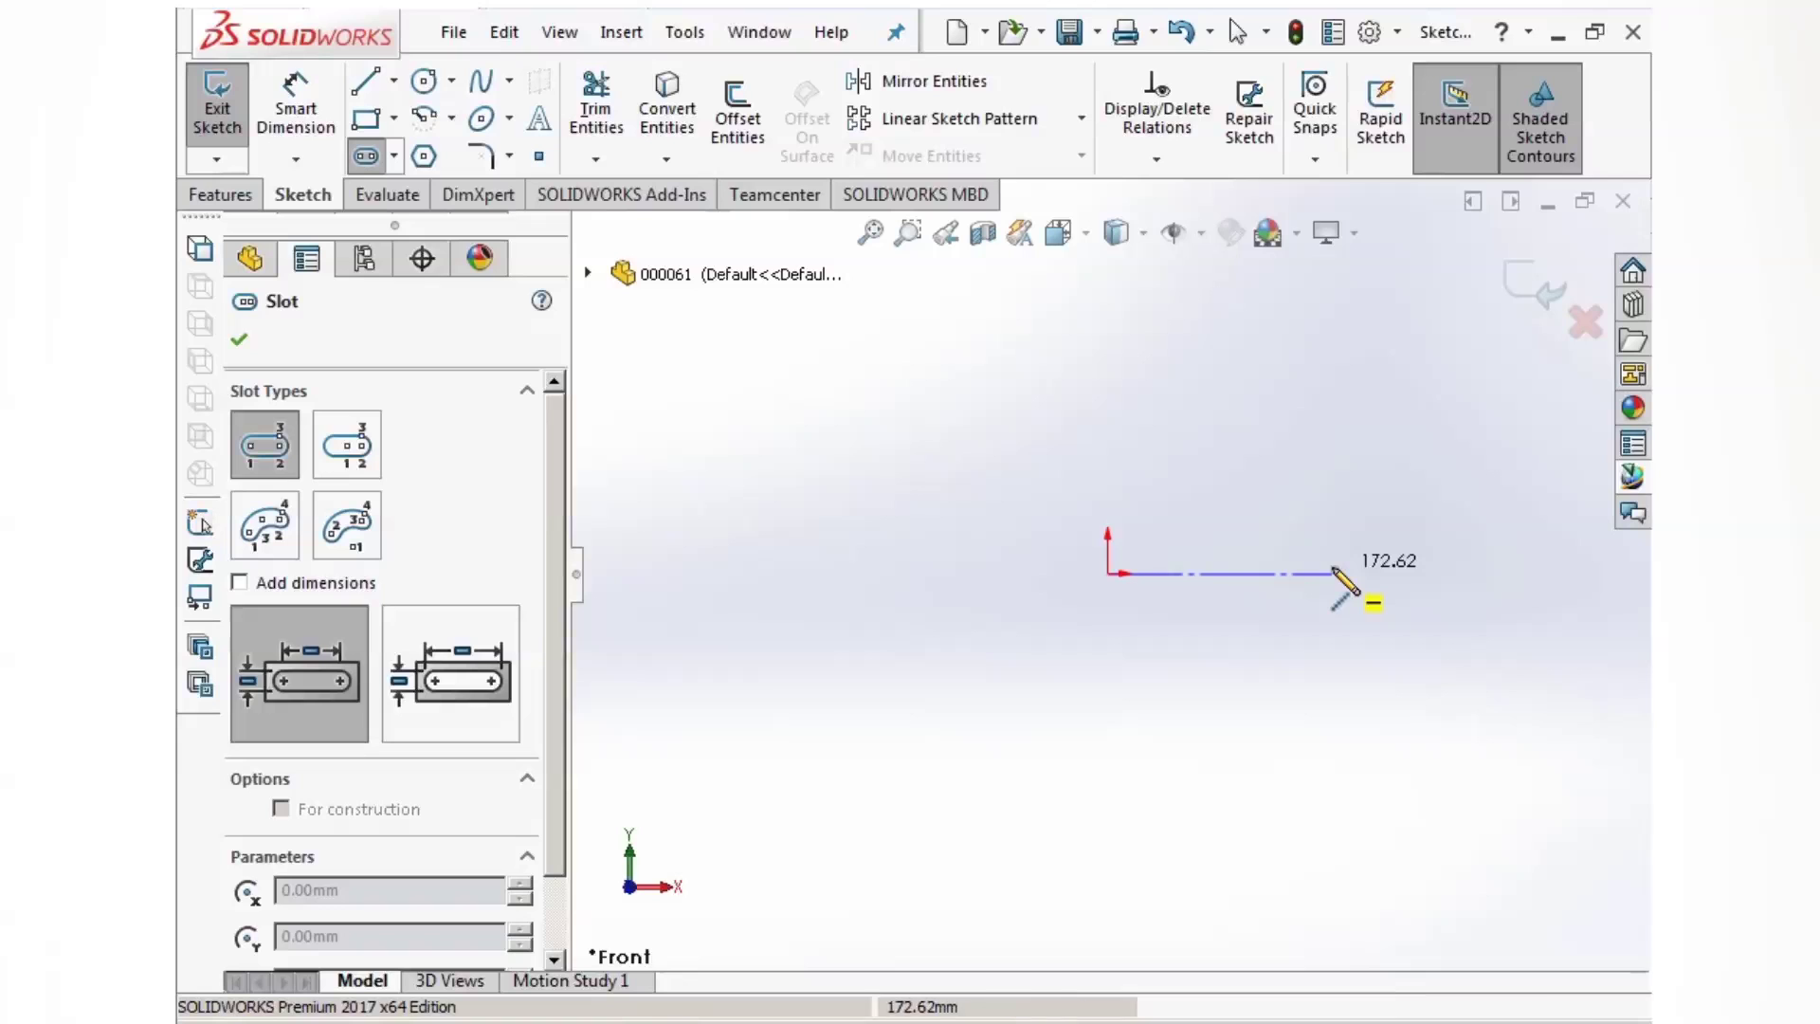
click(1332, 572)
click(1334, 549)
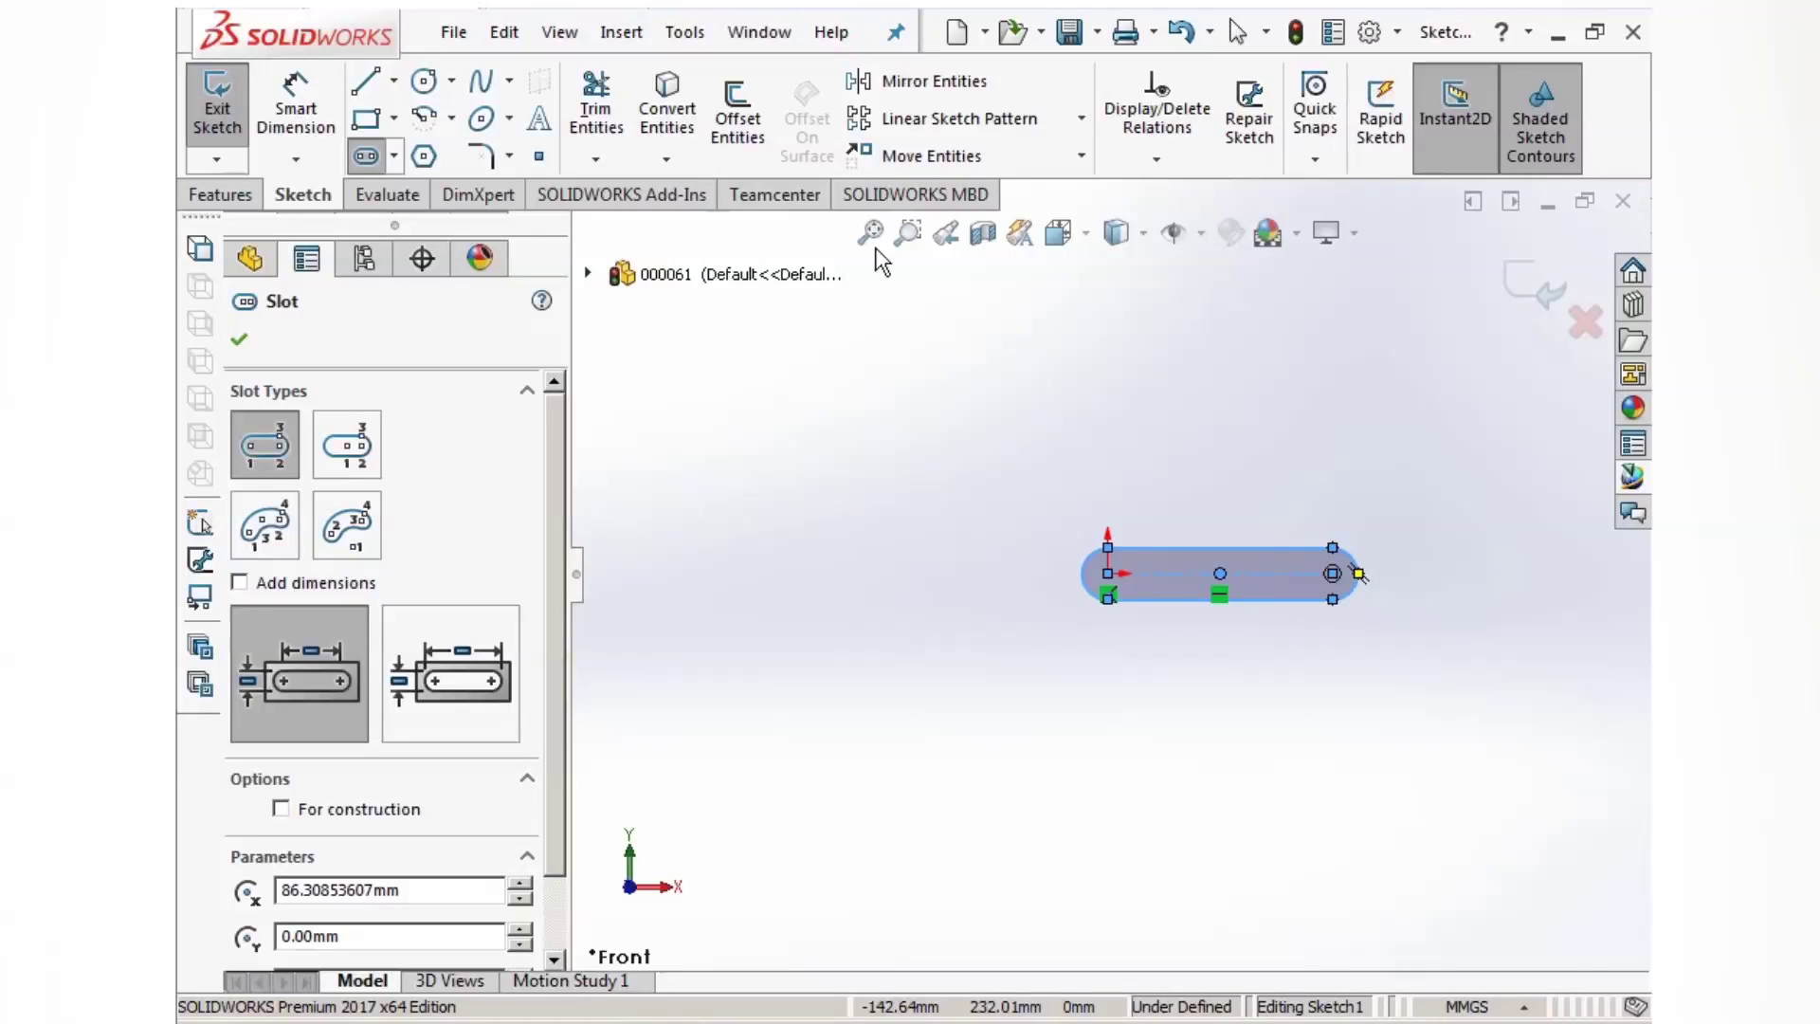
key(f)
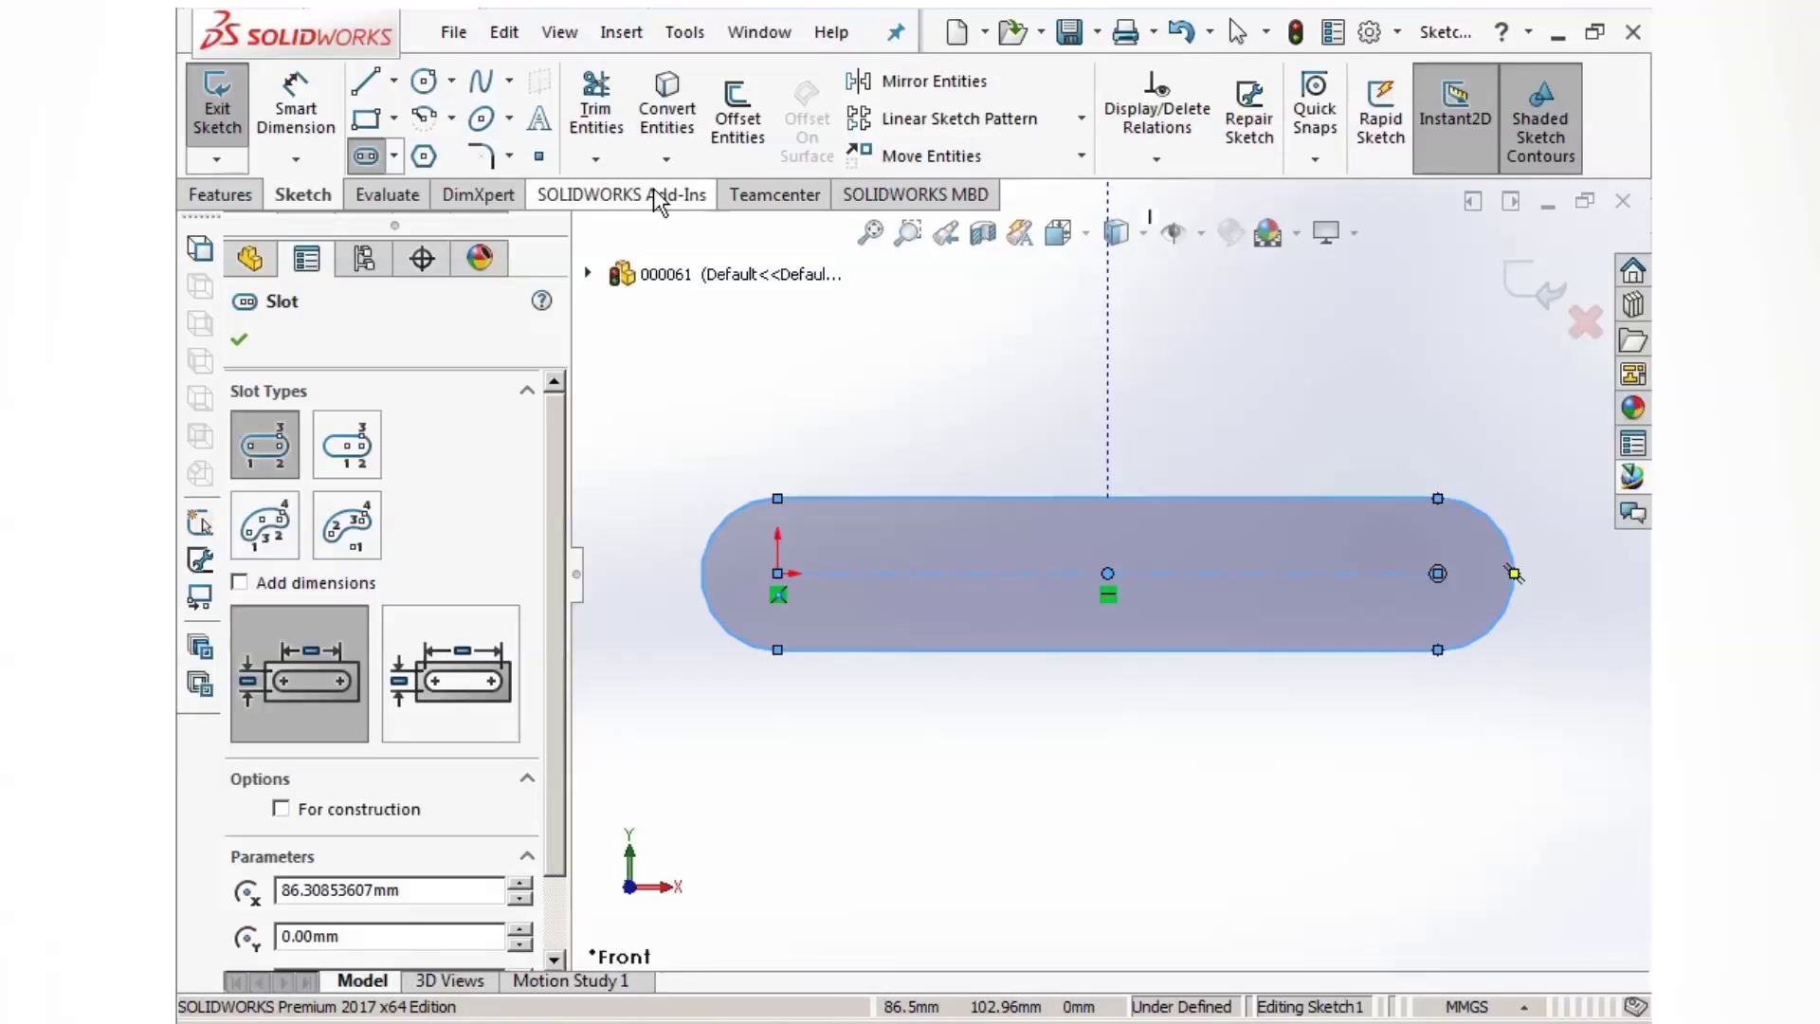
Step: Fully define the slot sketch, setting 75 mm centre spacing and R15 ends
click(1187, 163)
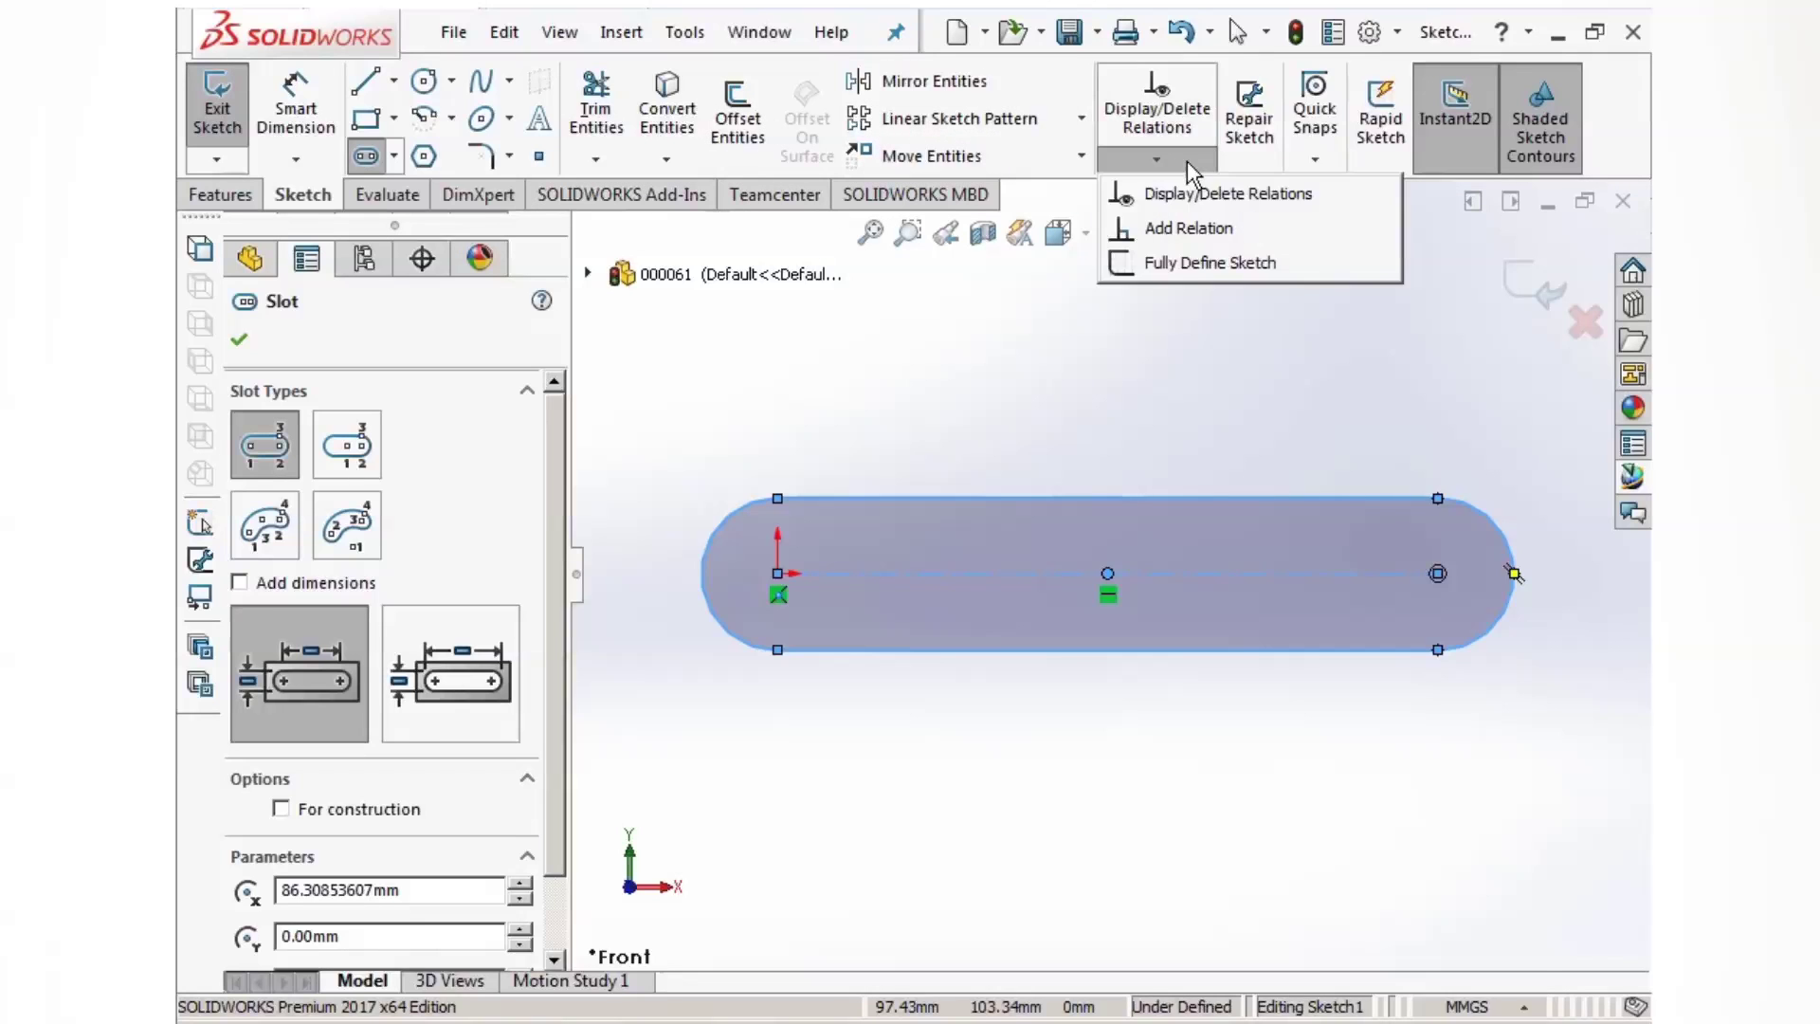
click(1192, 262)
click(1524, 284)
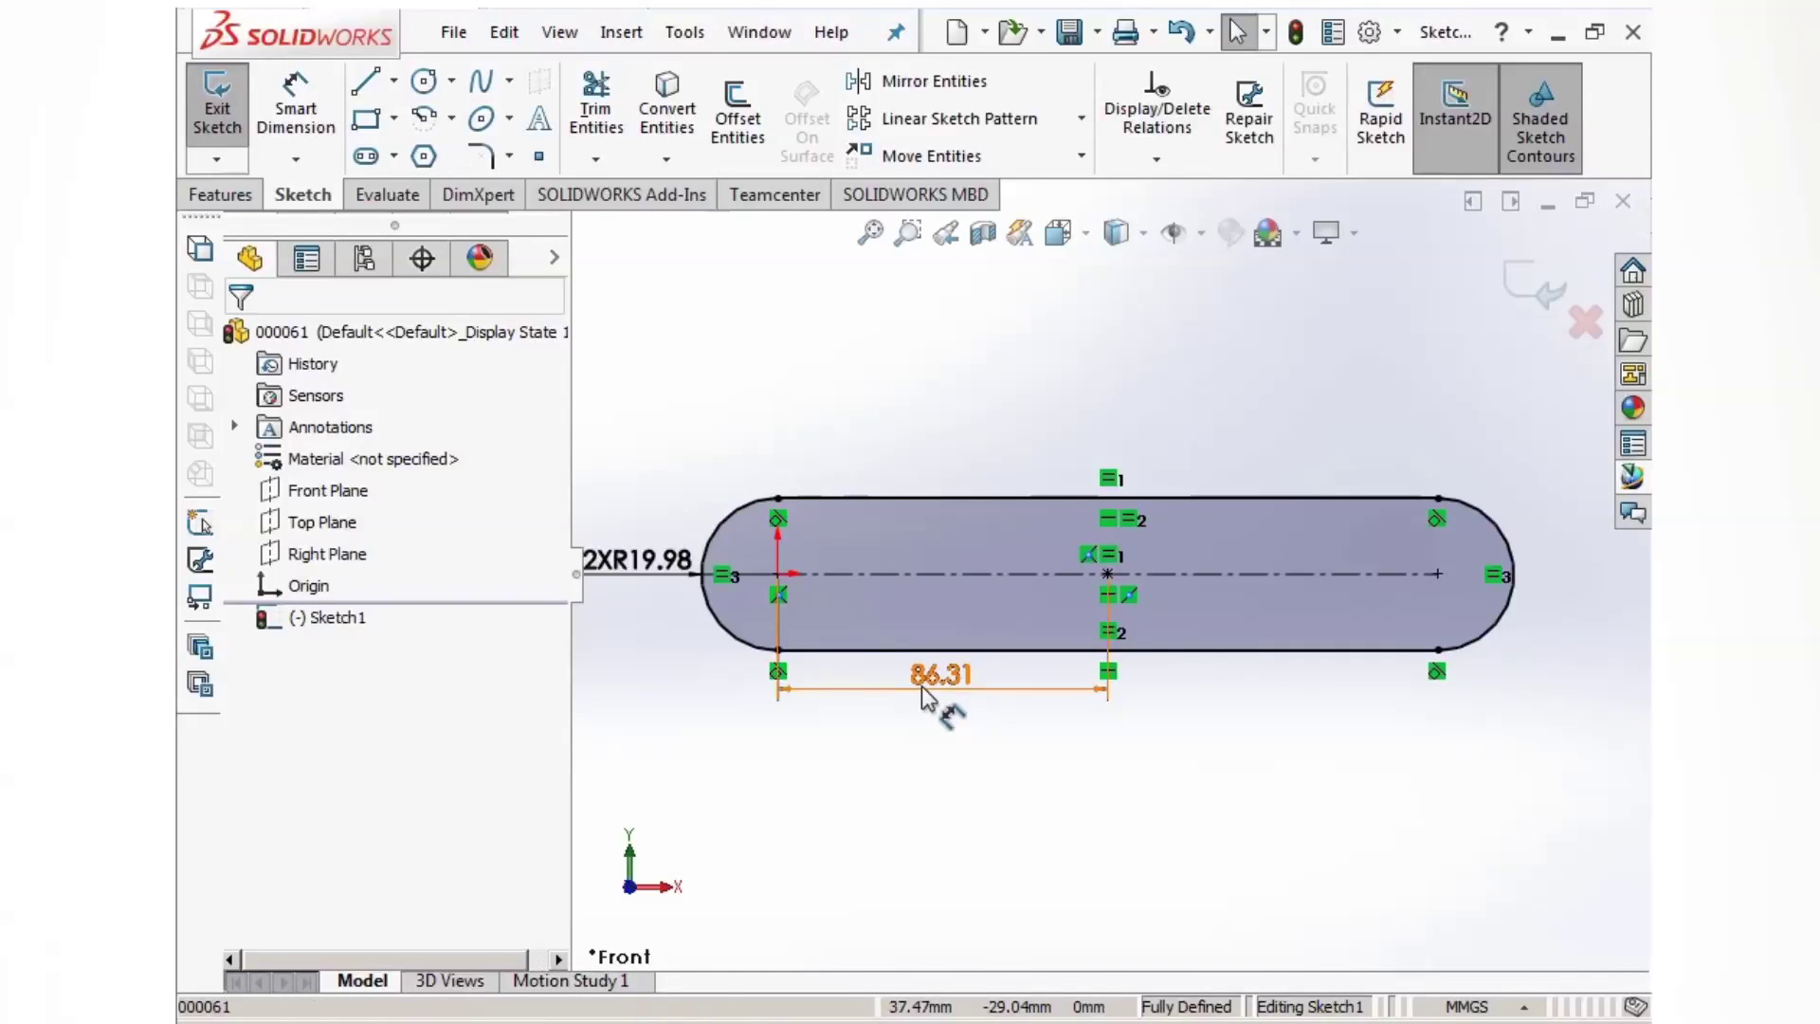
click(919, 687)
double_click(919, 686)
text(75)
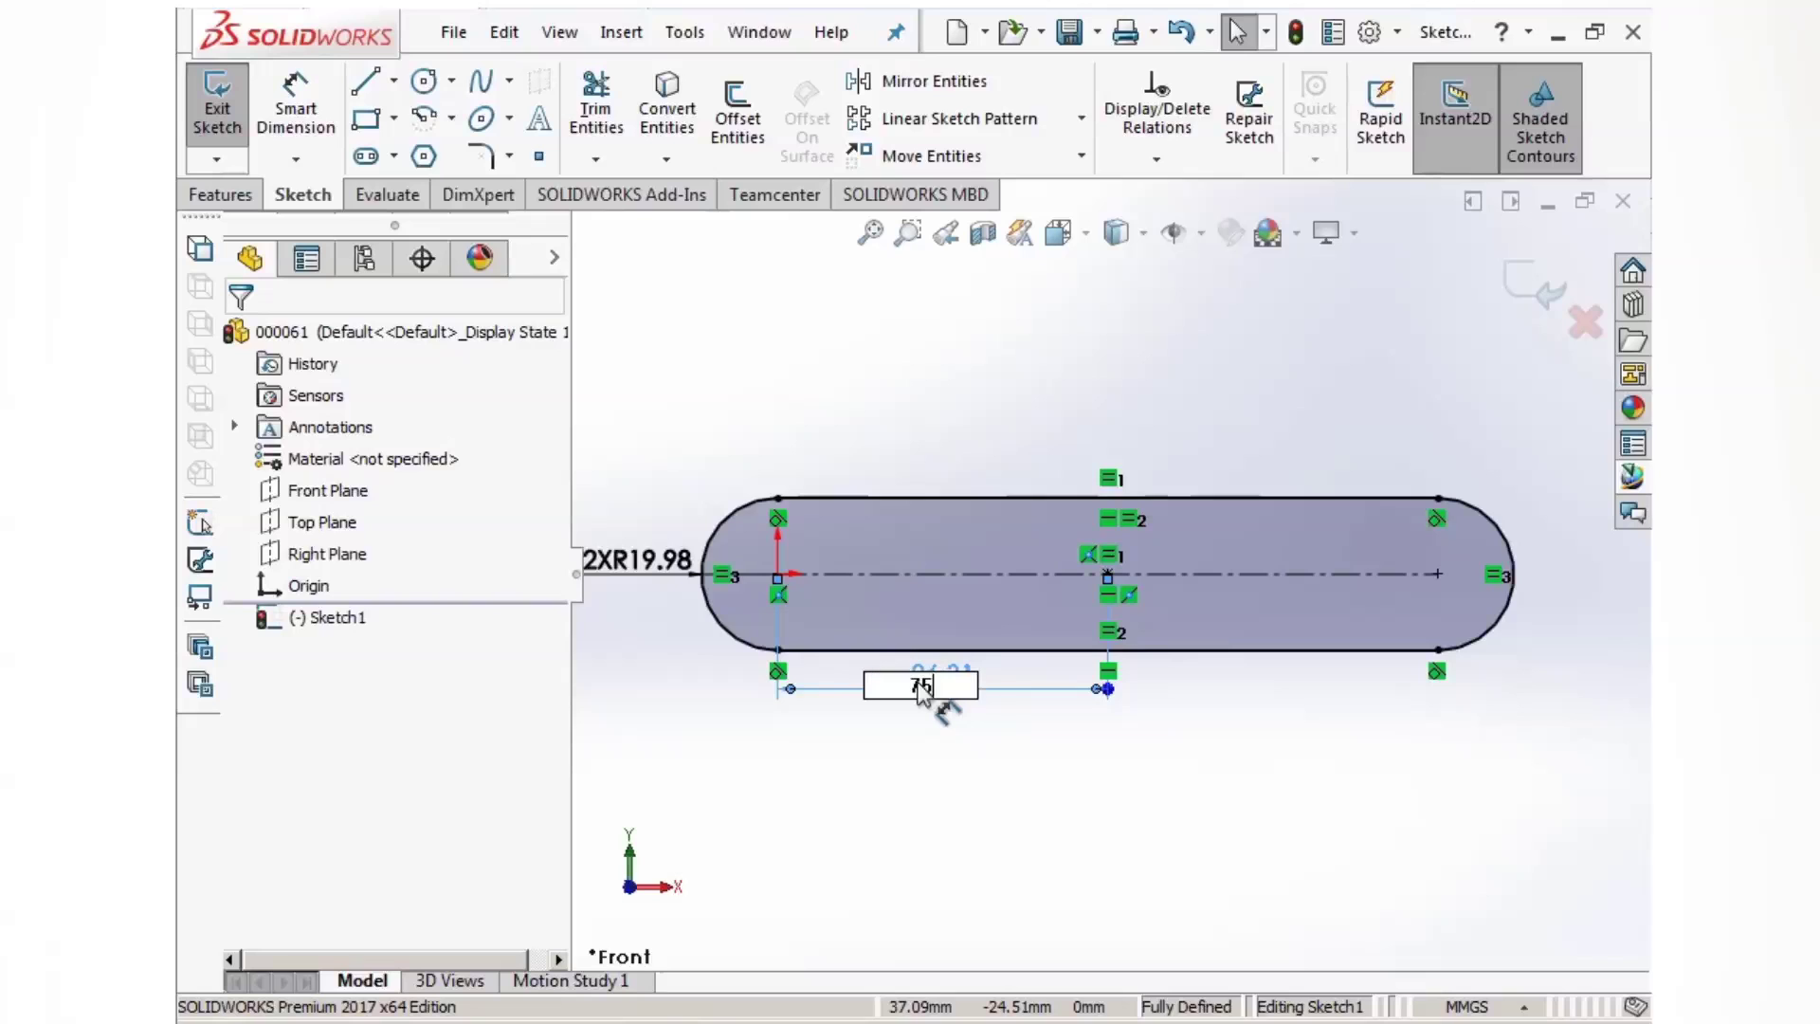
key(Return)
click(666, 574)
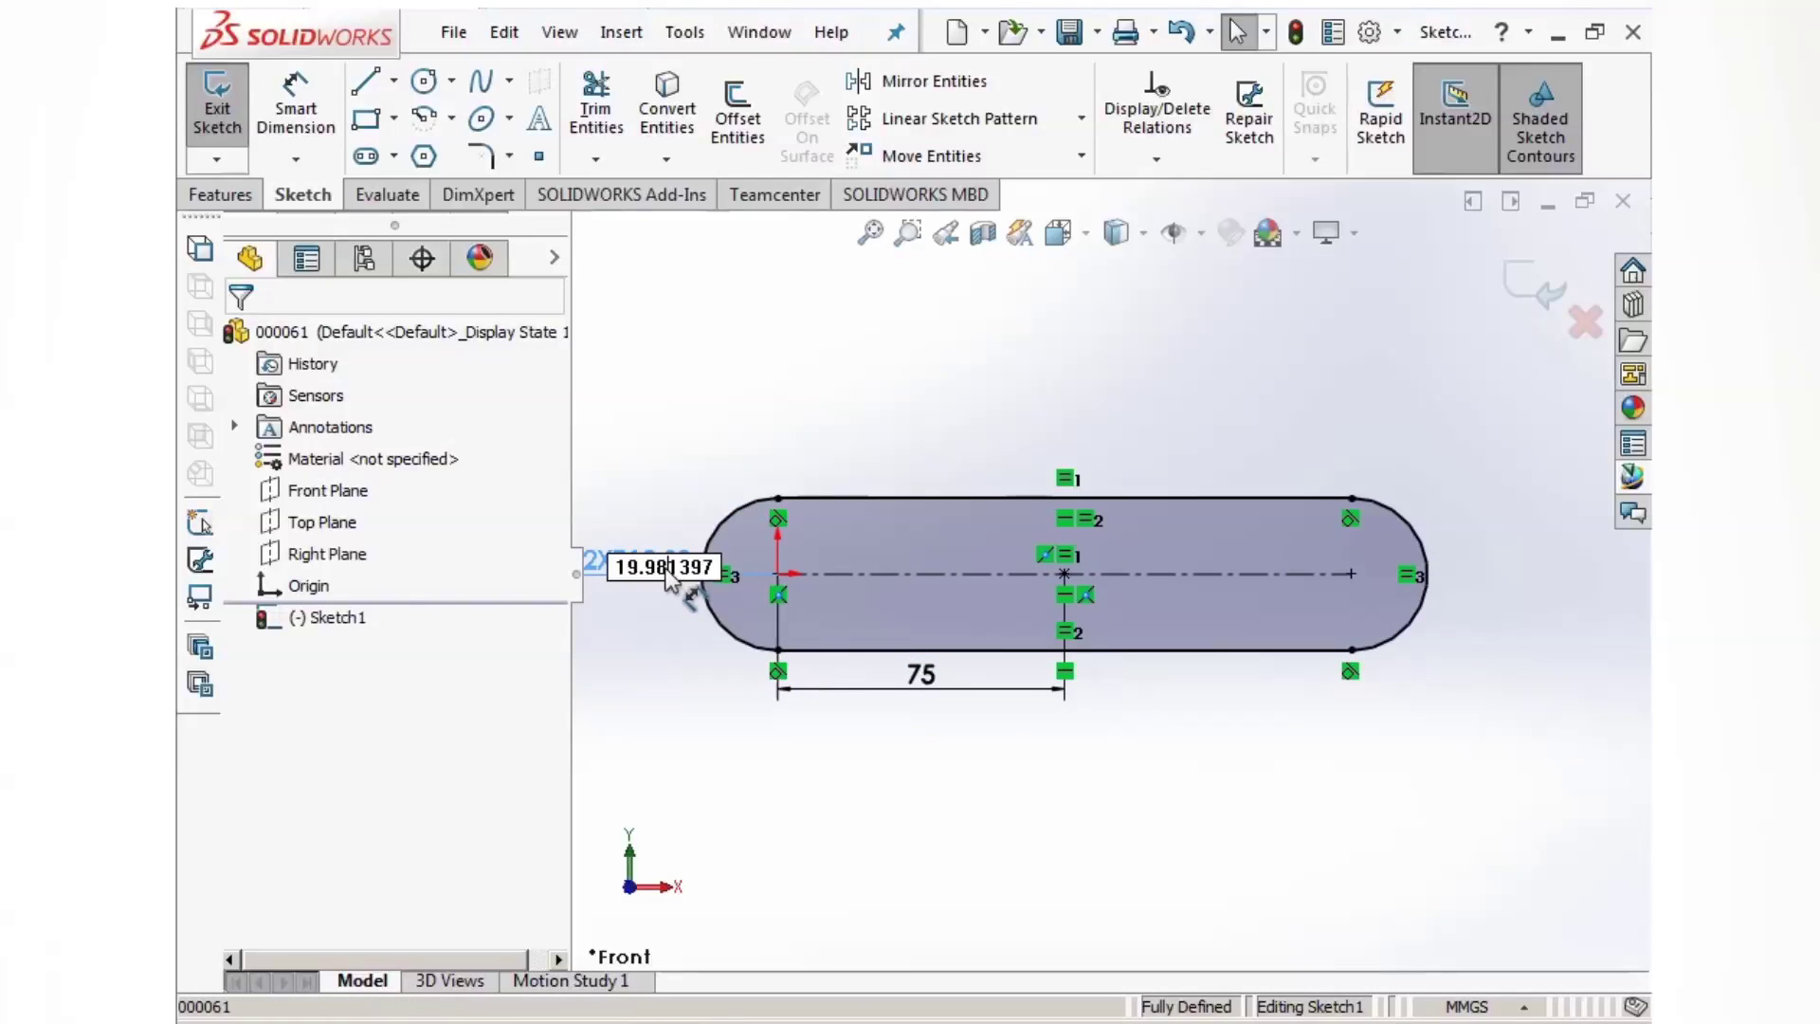
double_click(664, 567)
text(15)
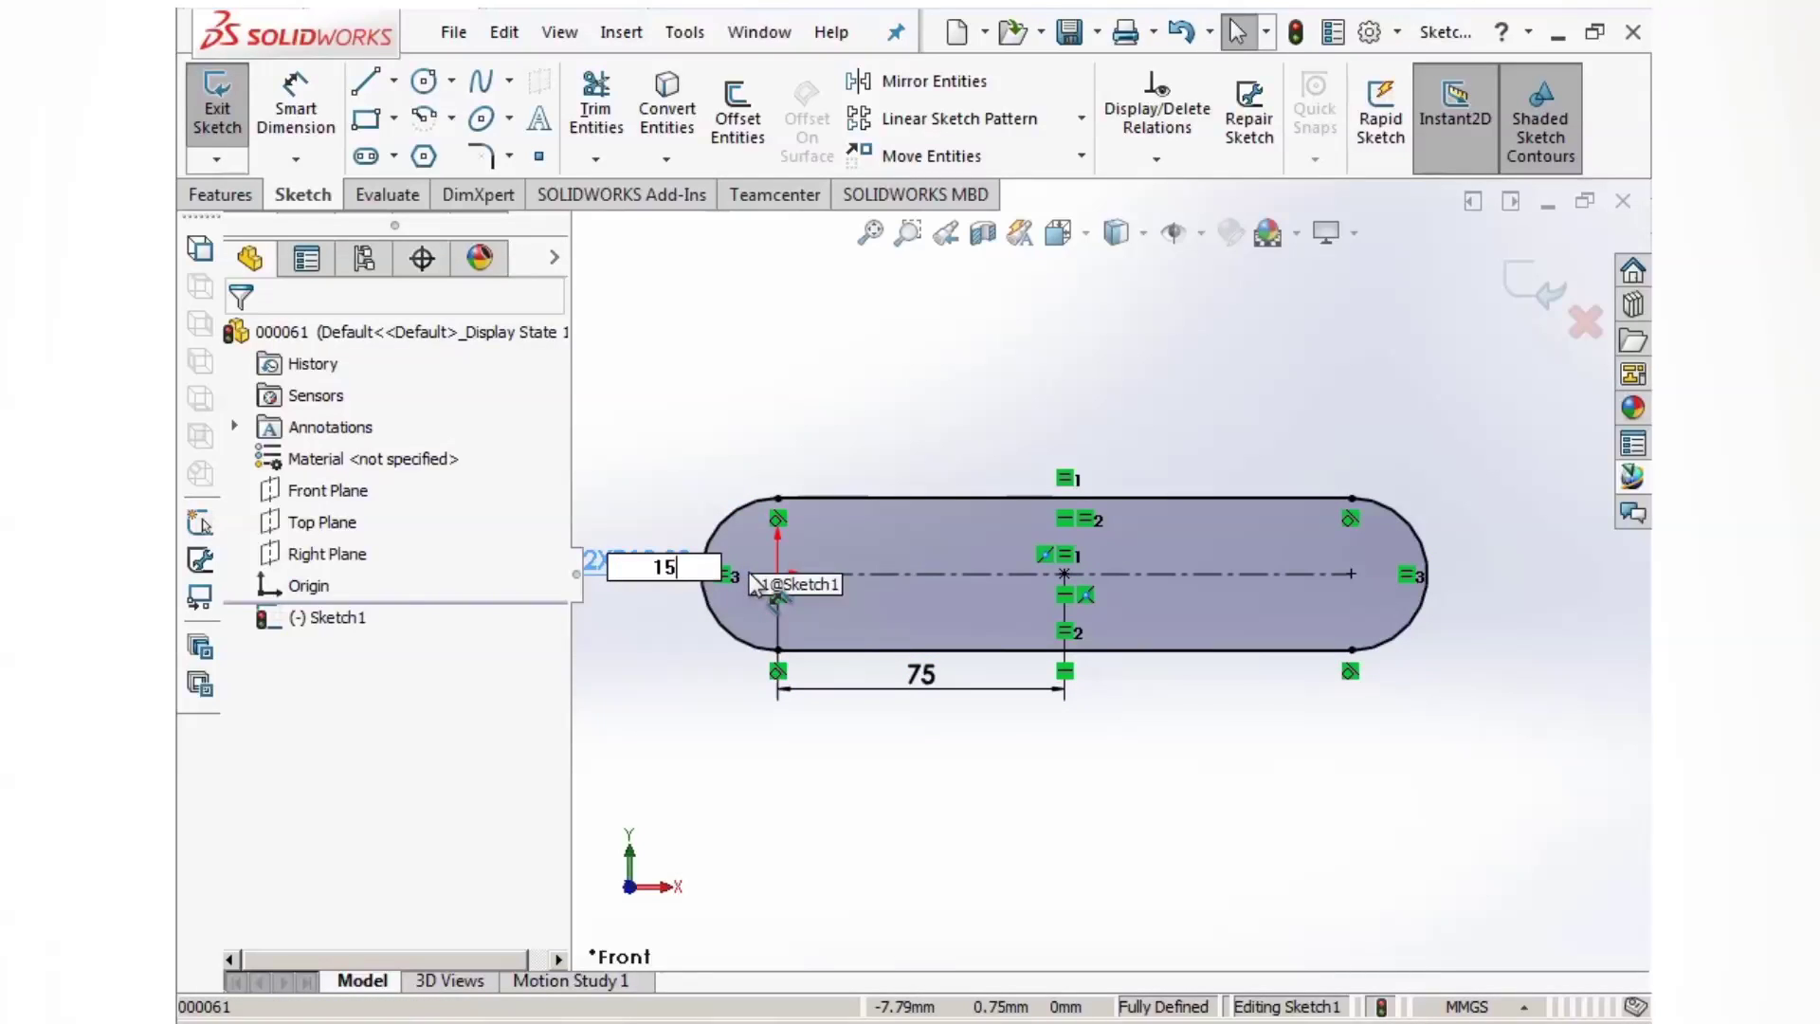
key(Return)
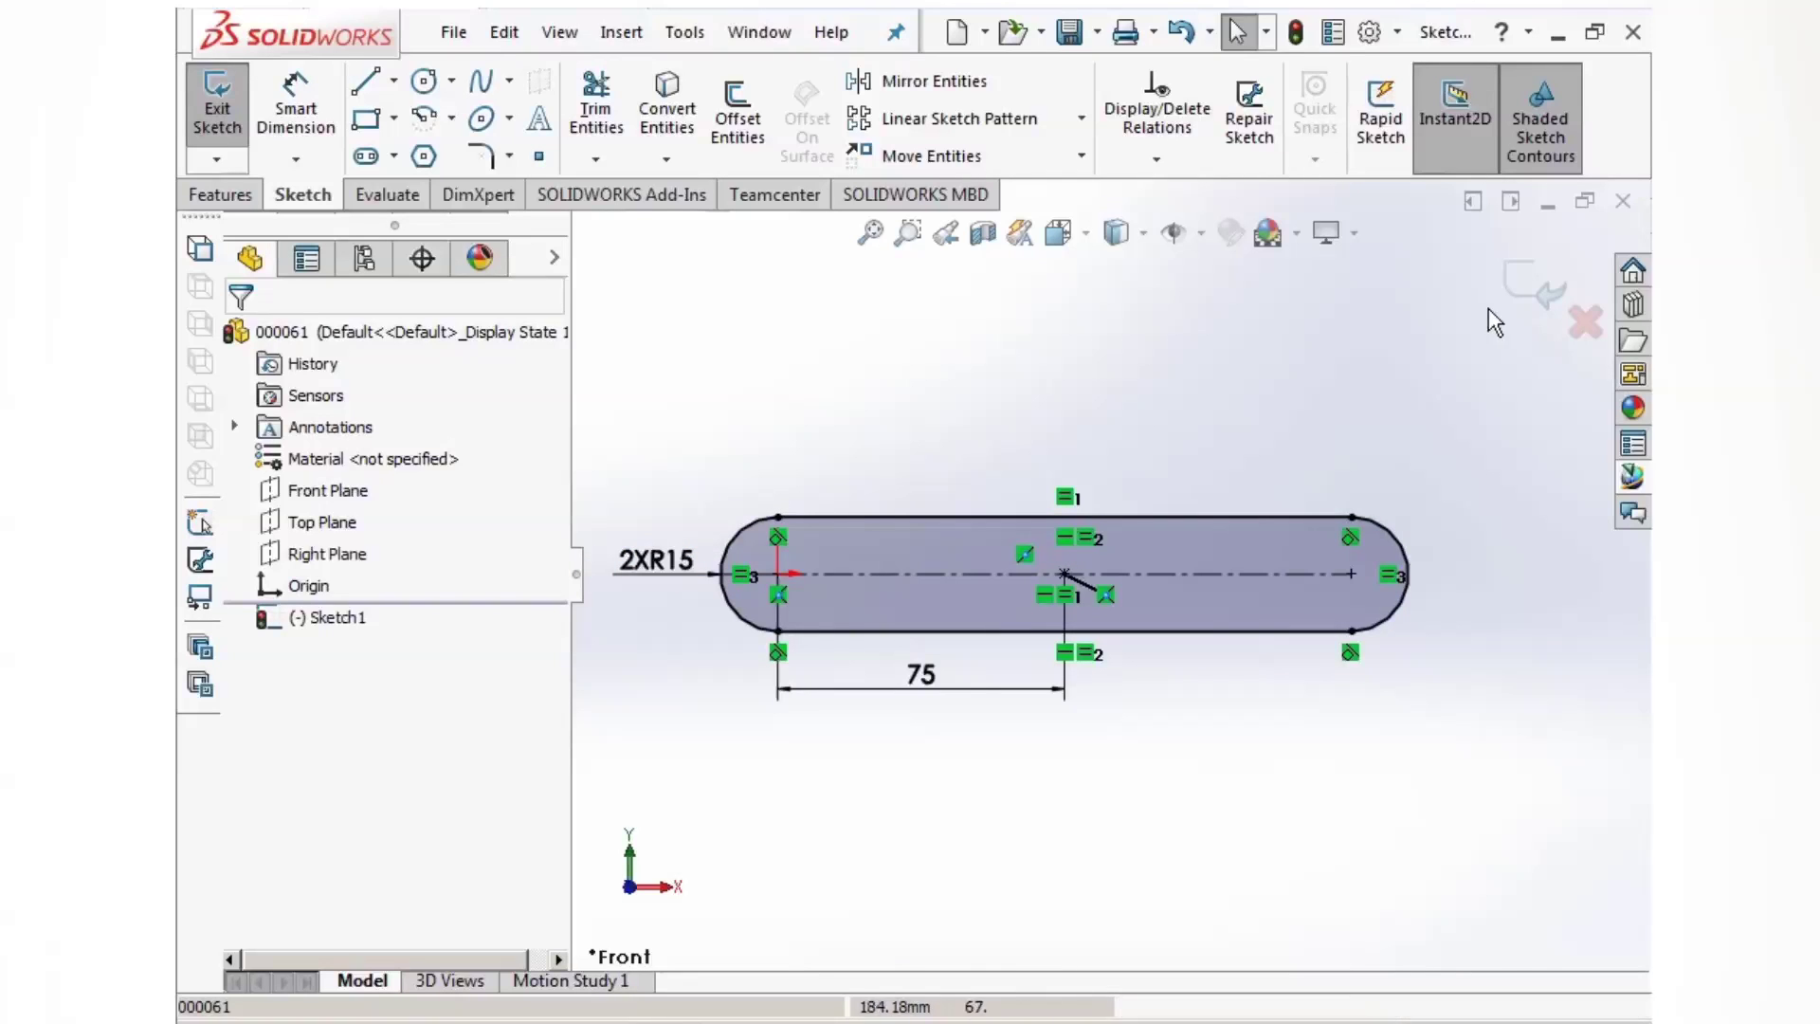
Step: Extrude the slot 3.5 mm into a solid Boss-Extrude1
click(1528, 283)
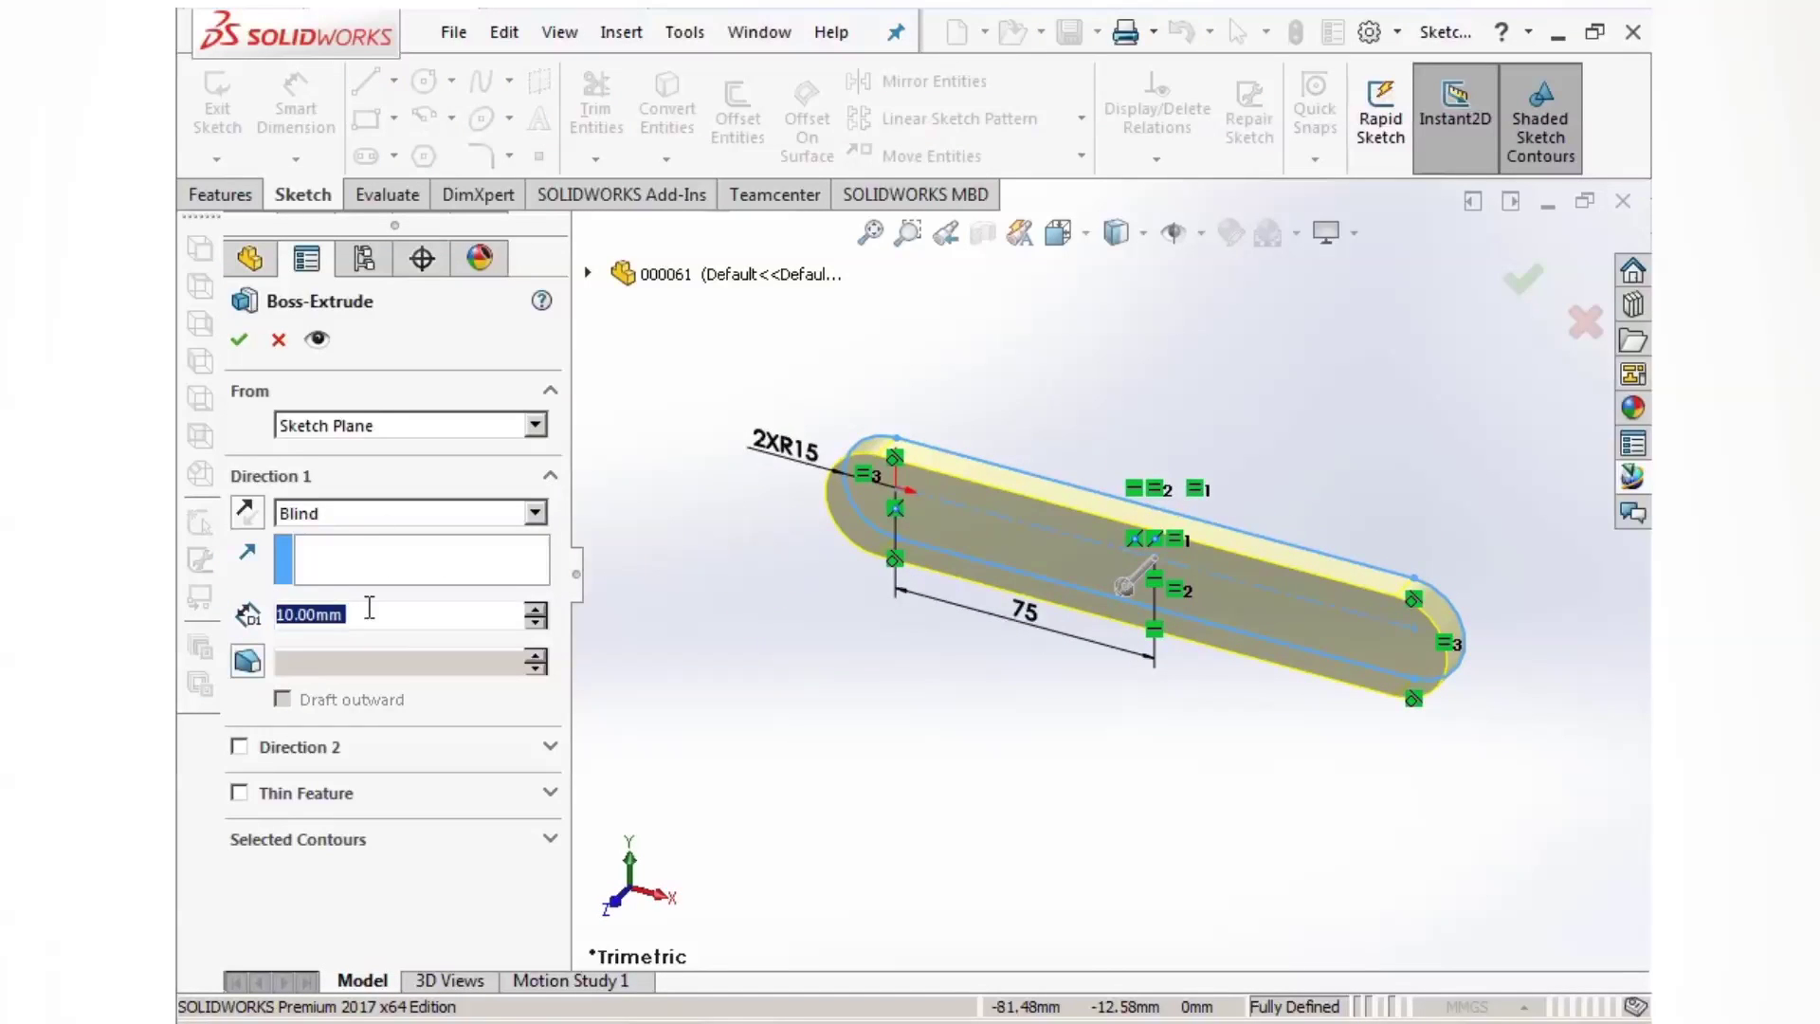
text(3.5)
key(Return)
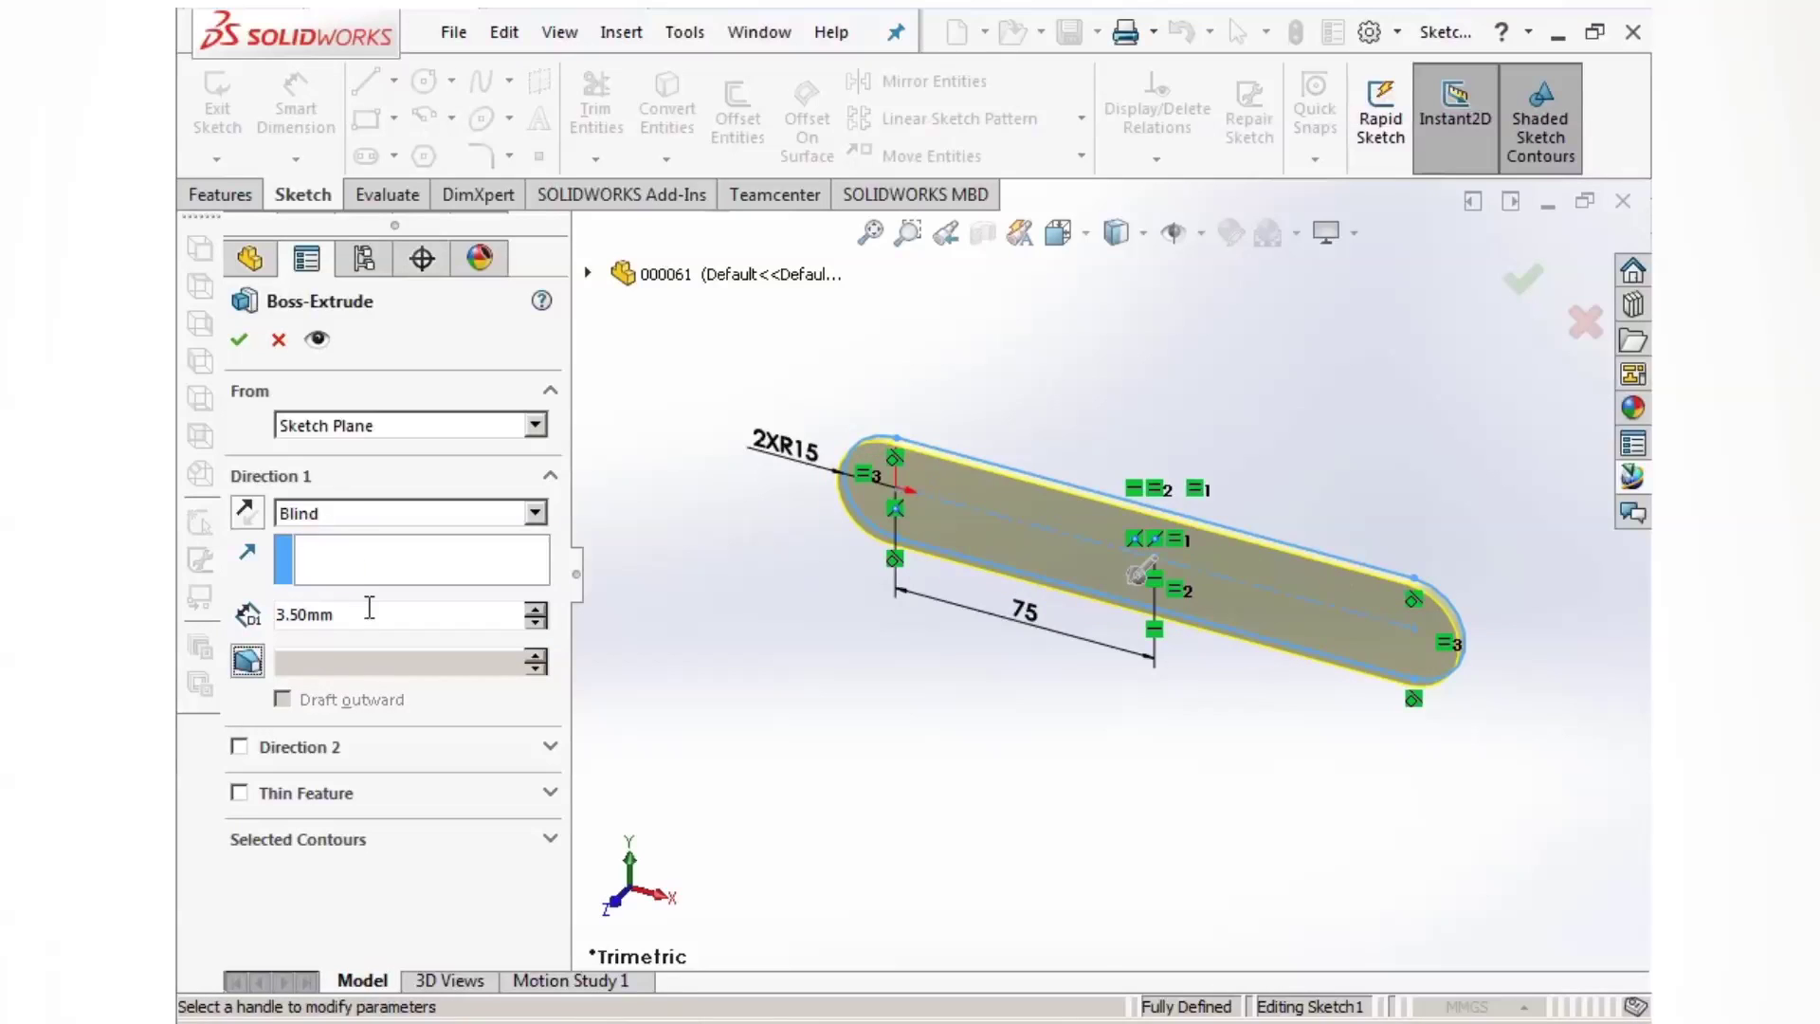
click(239, 340)
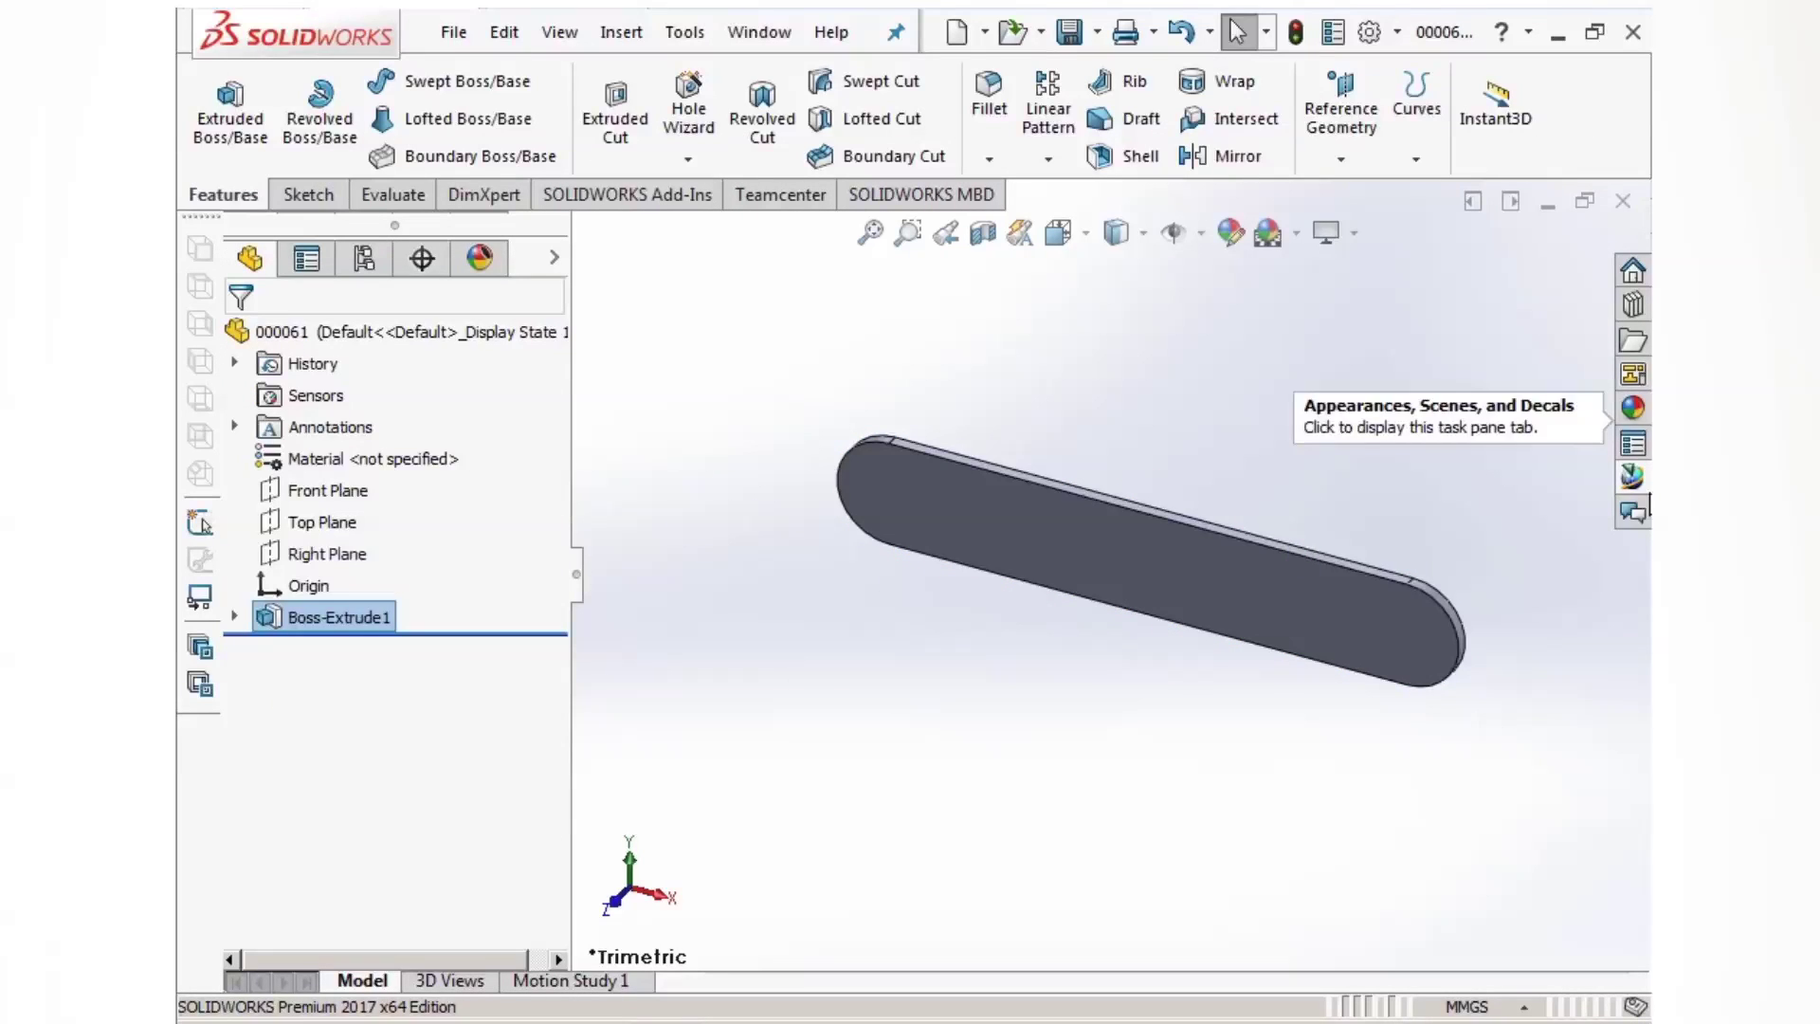
Step: Pin the Teamcenter integration panel open, checking its active model and work folder views
click(1634, 478)
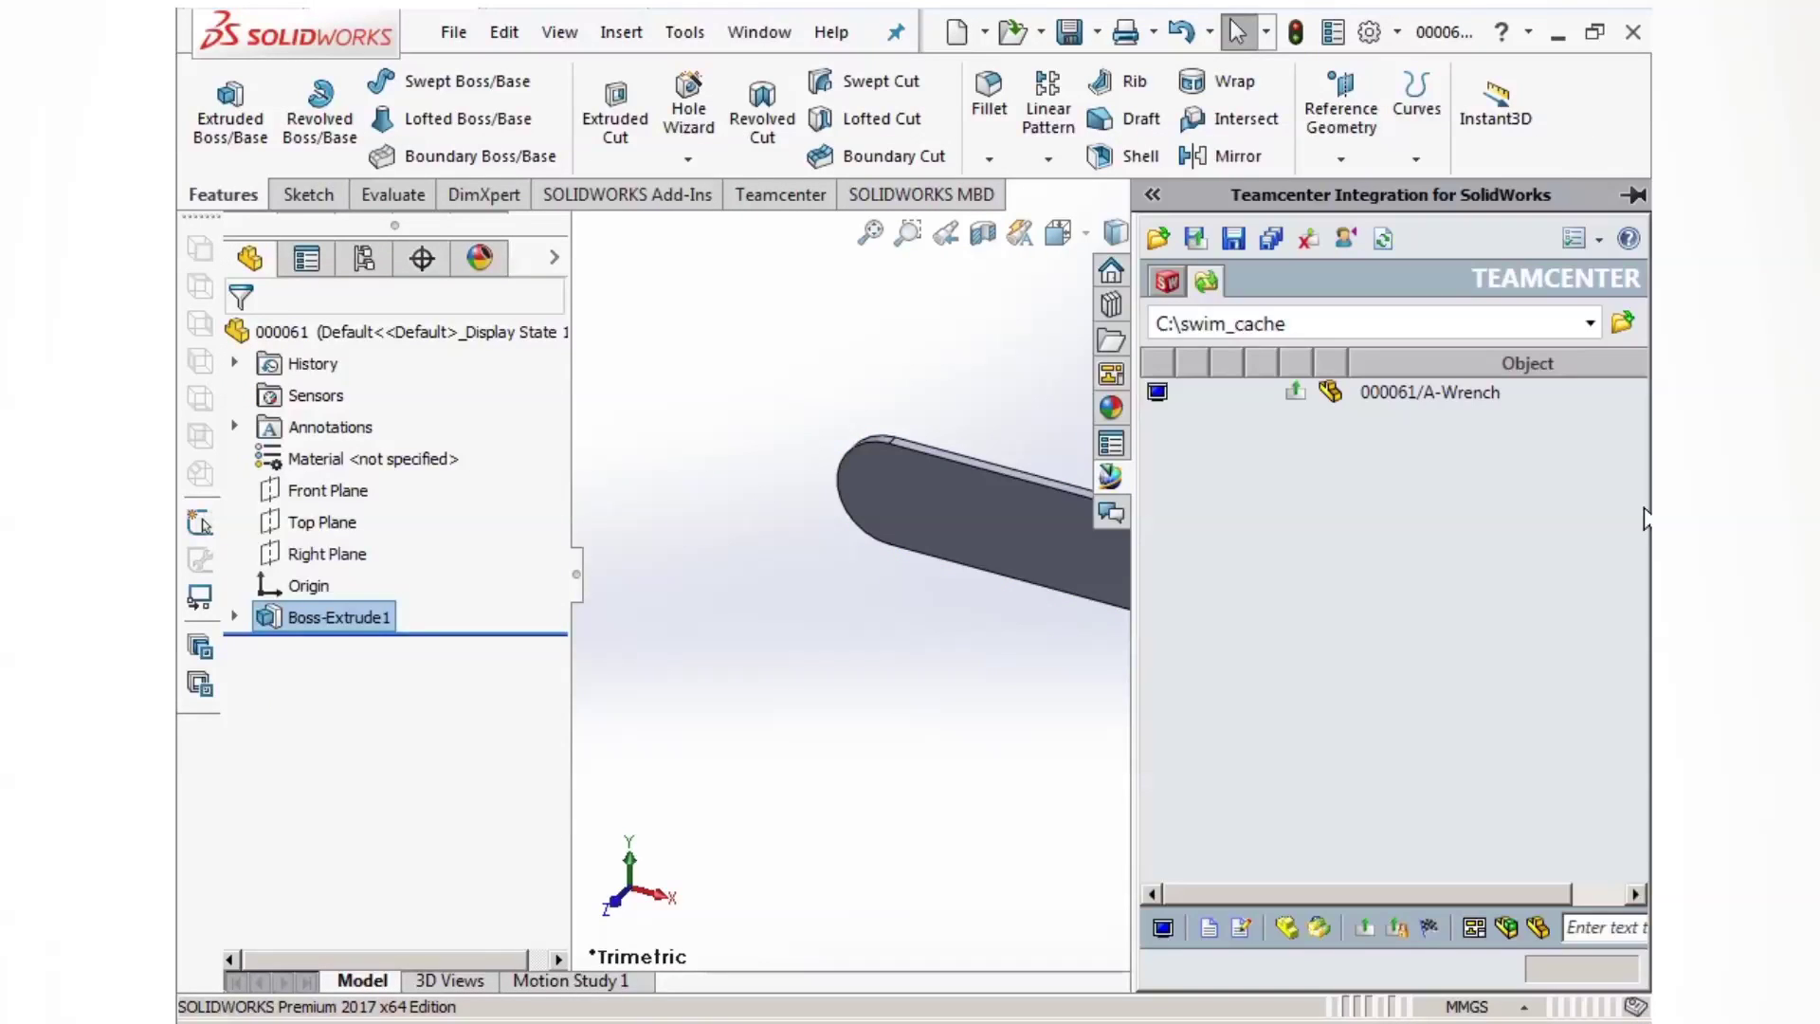
click(1166, 284)
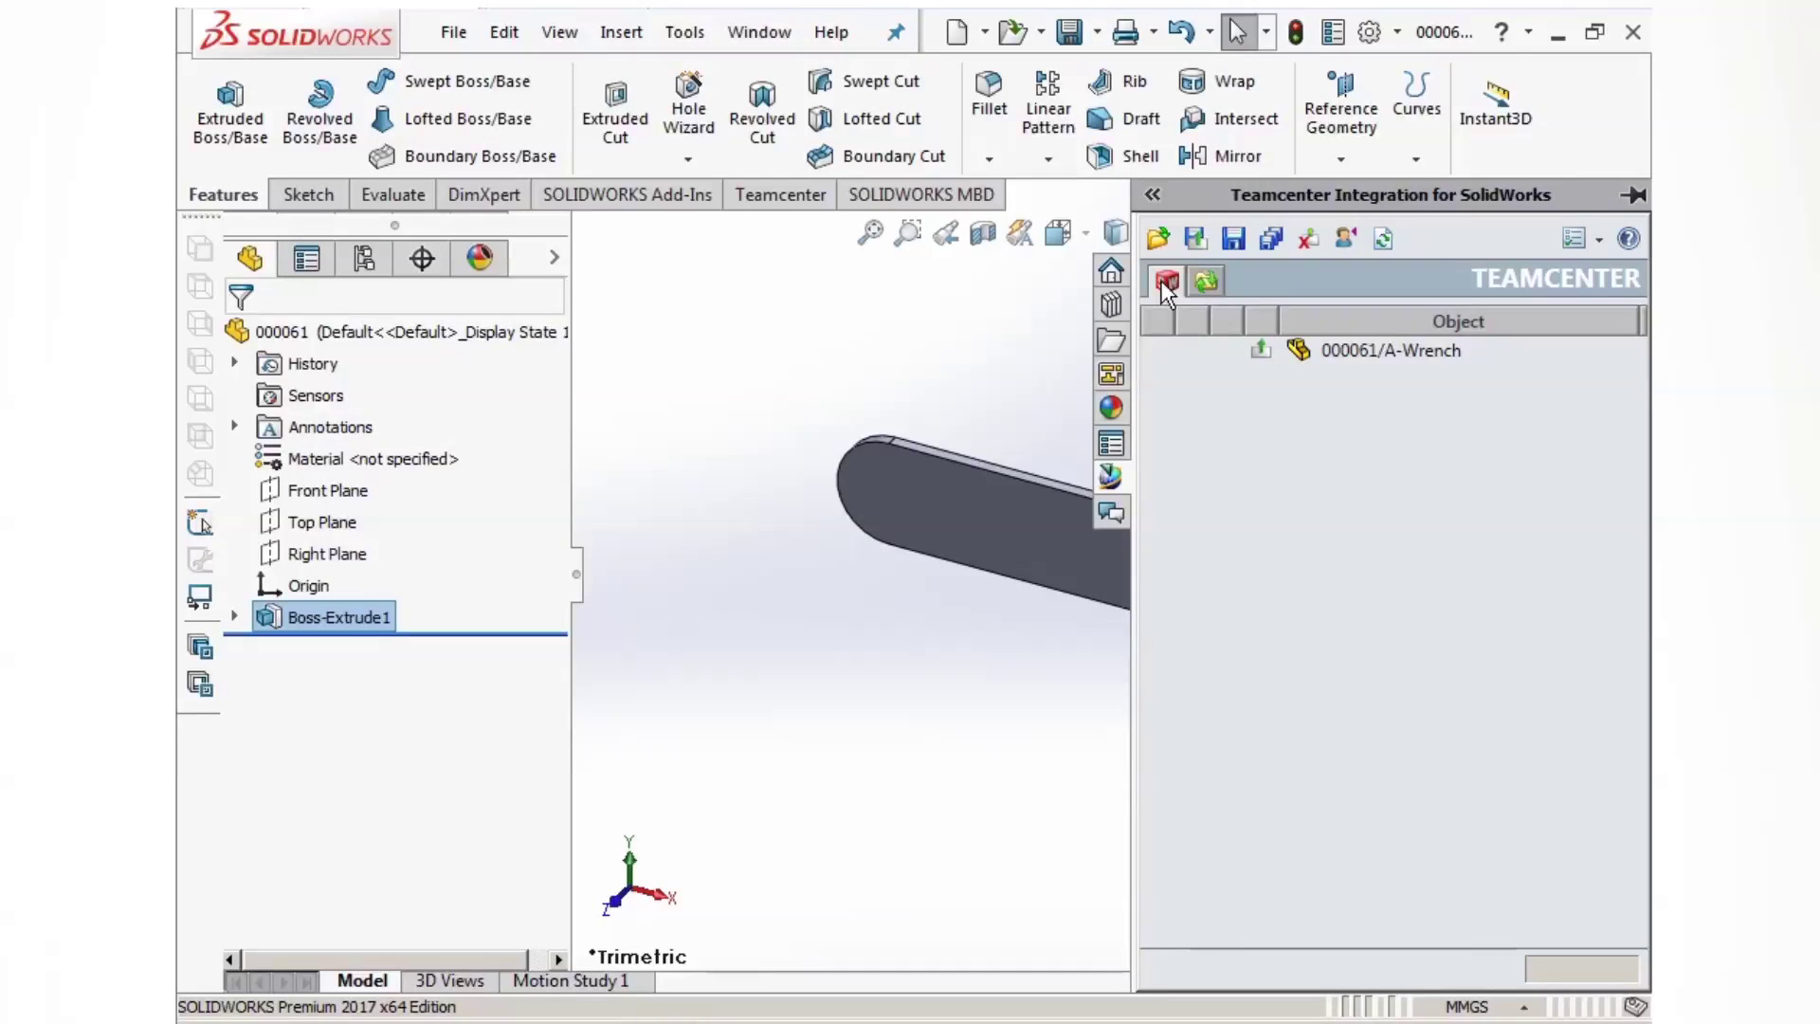
click(1206, 282)
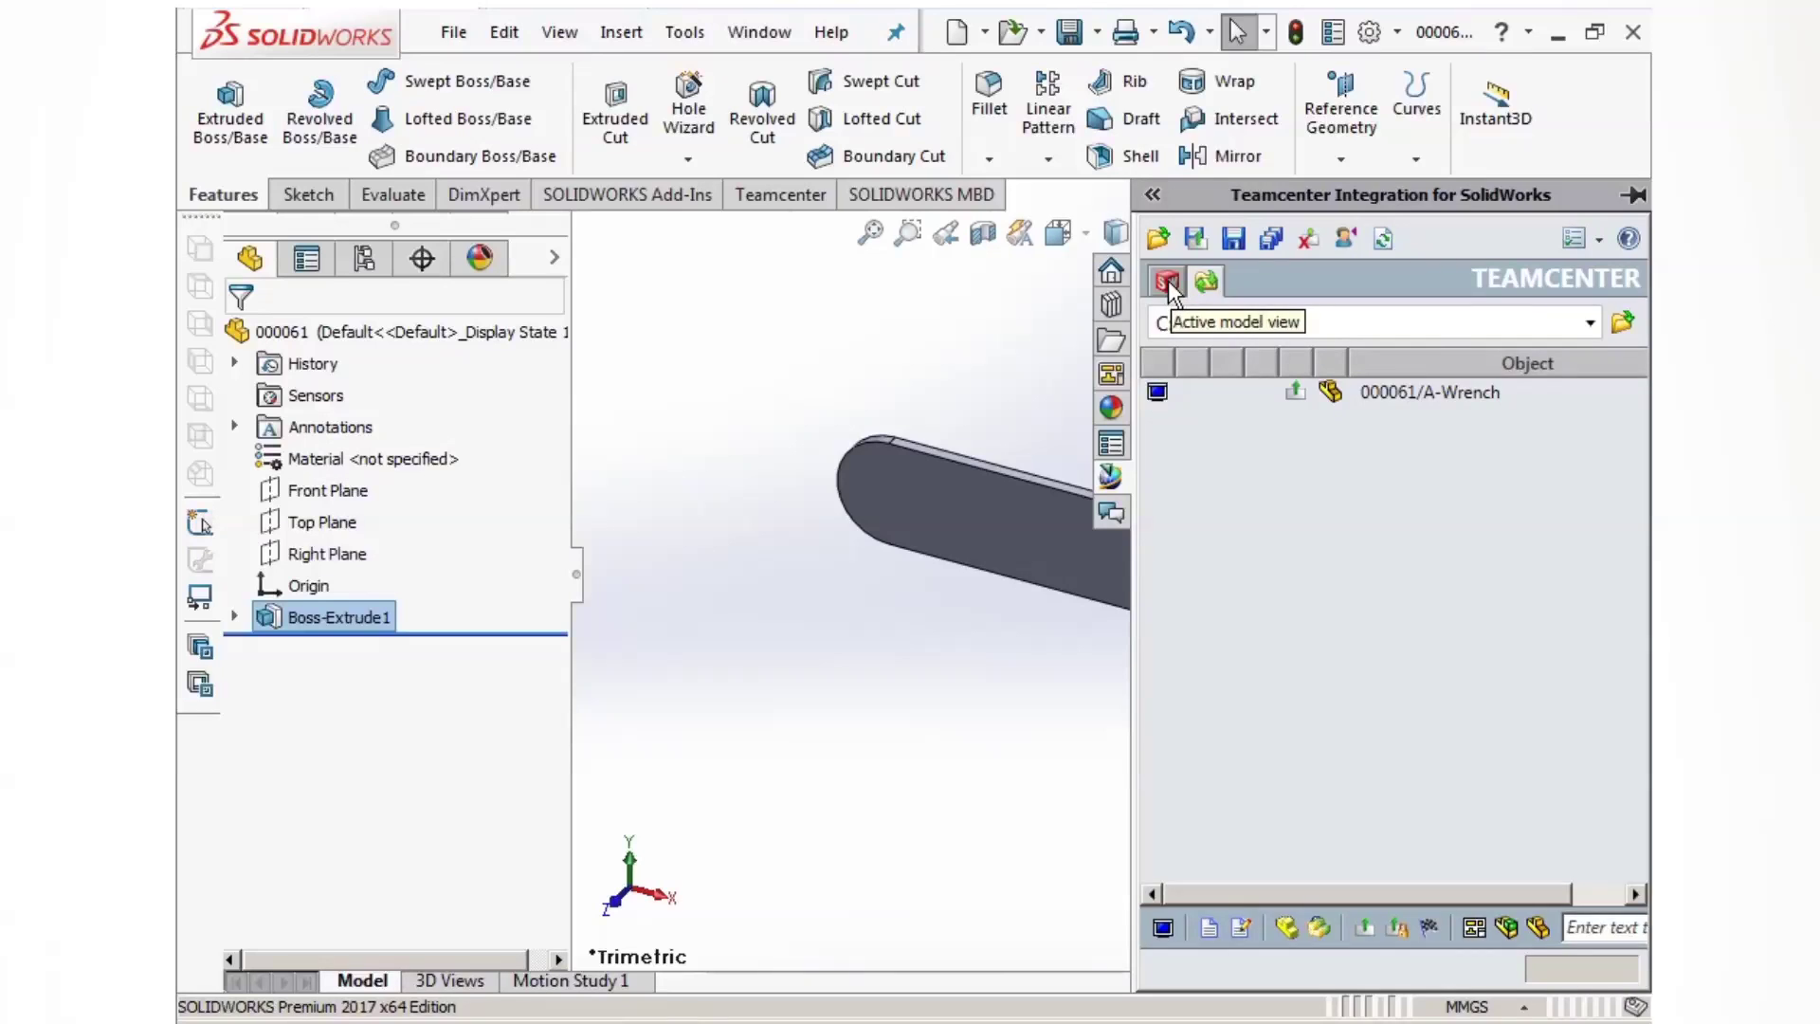
click(1168, 281)
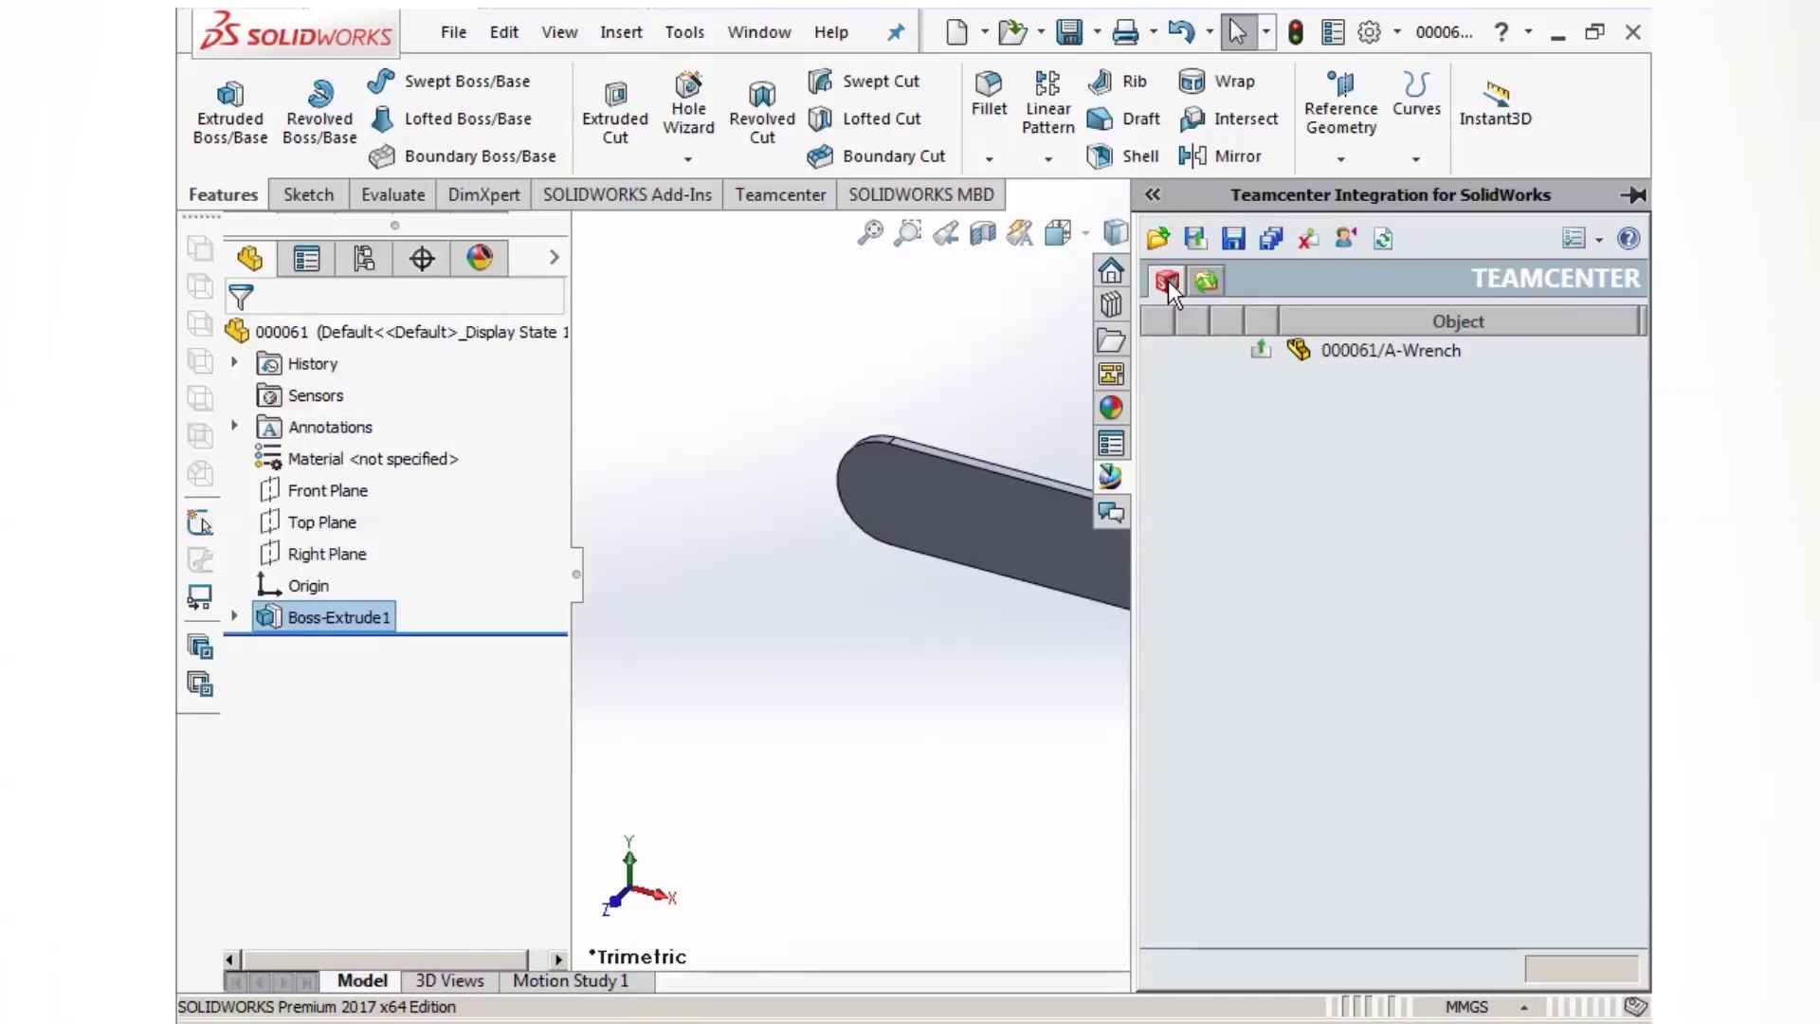
click(1626, 196)
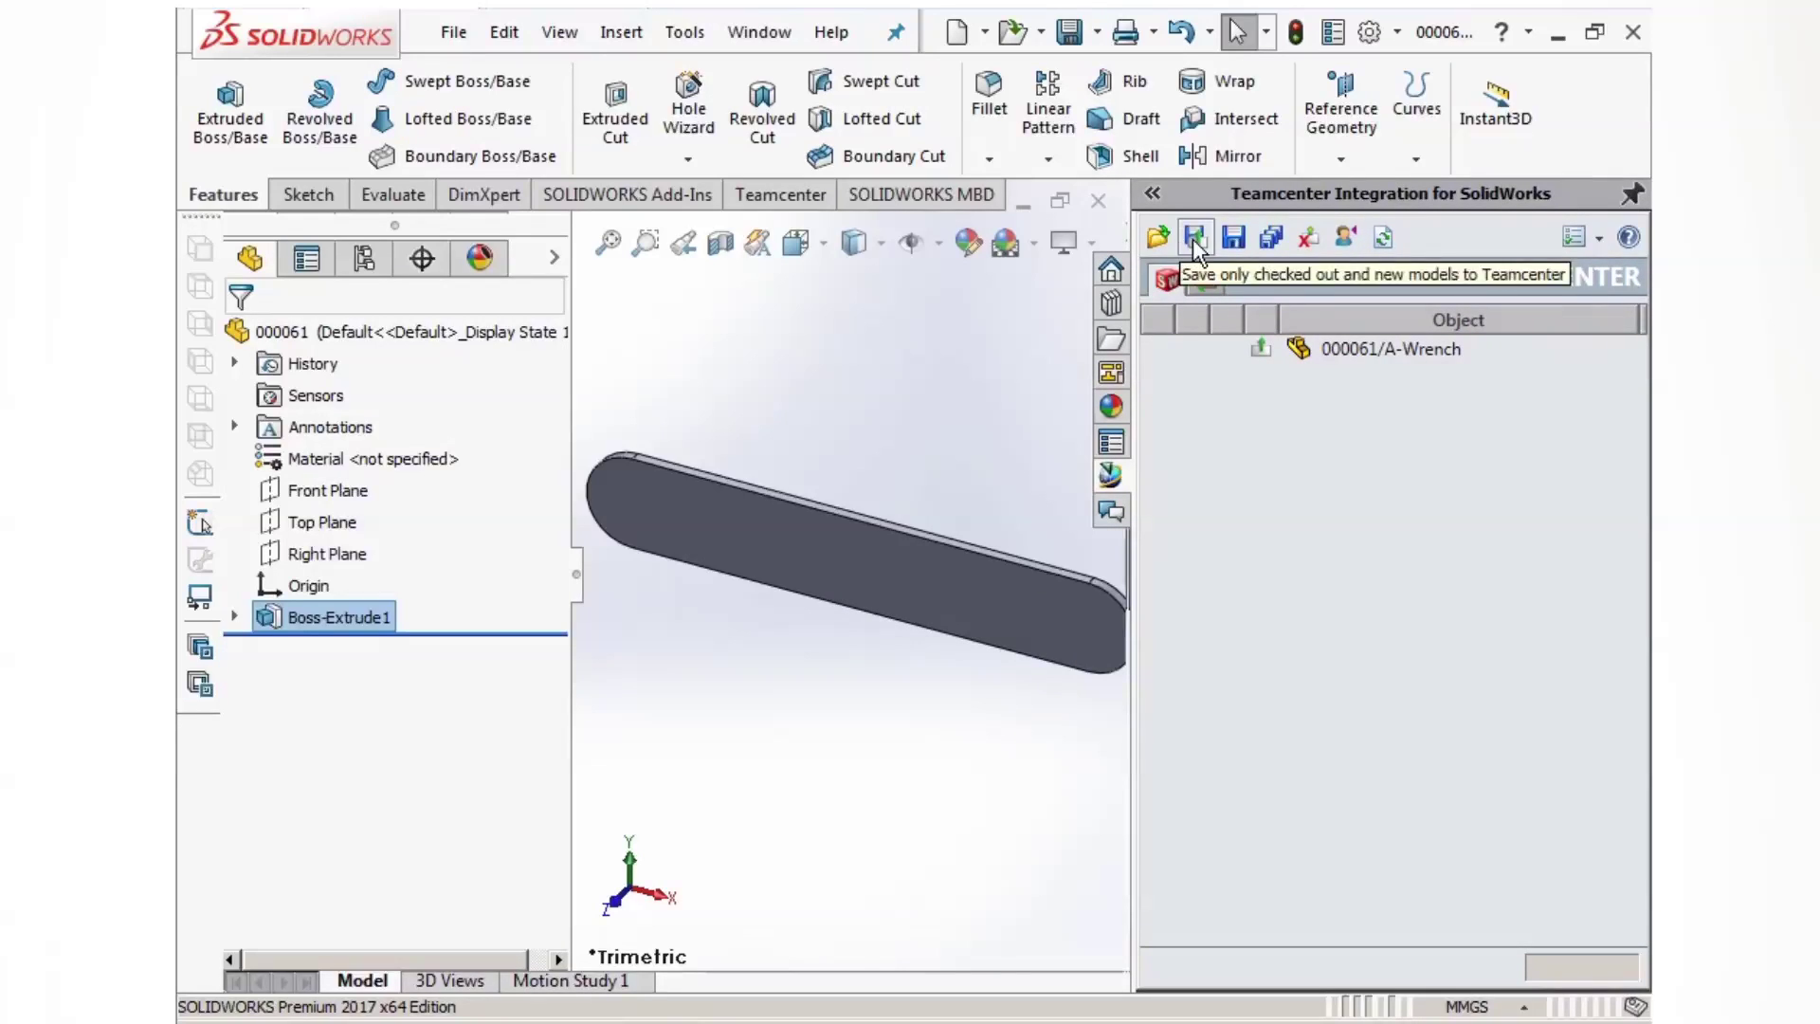
Step: Save the wrench to Teamcenter as 000061/A-Wrench without a STEP file
click(1233, 237)
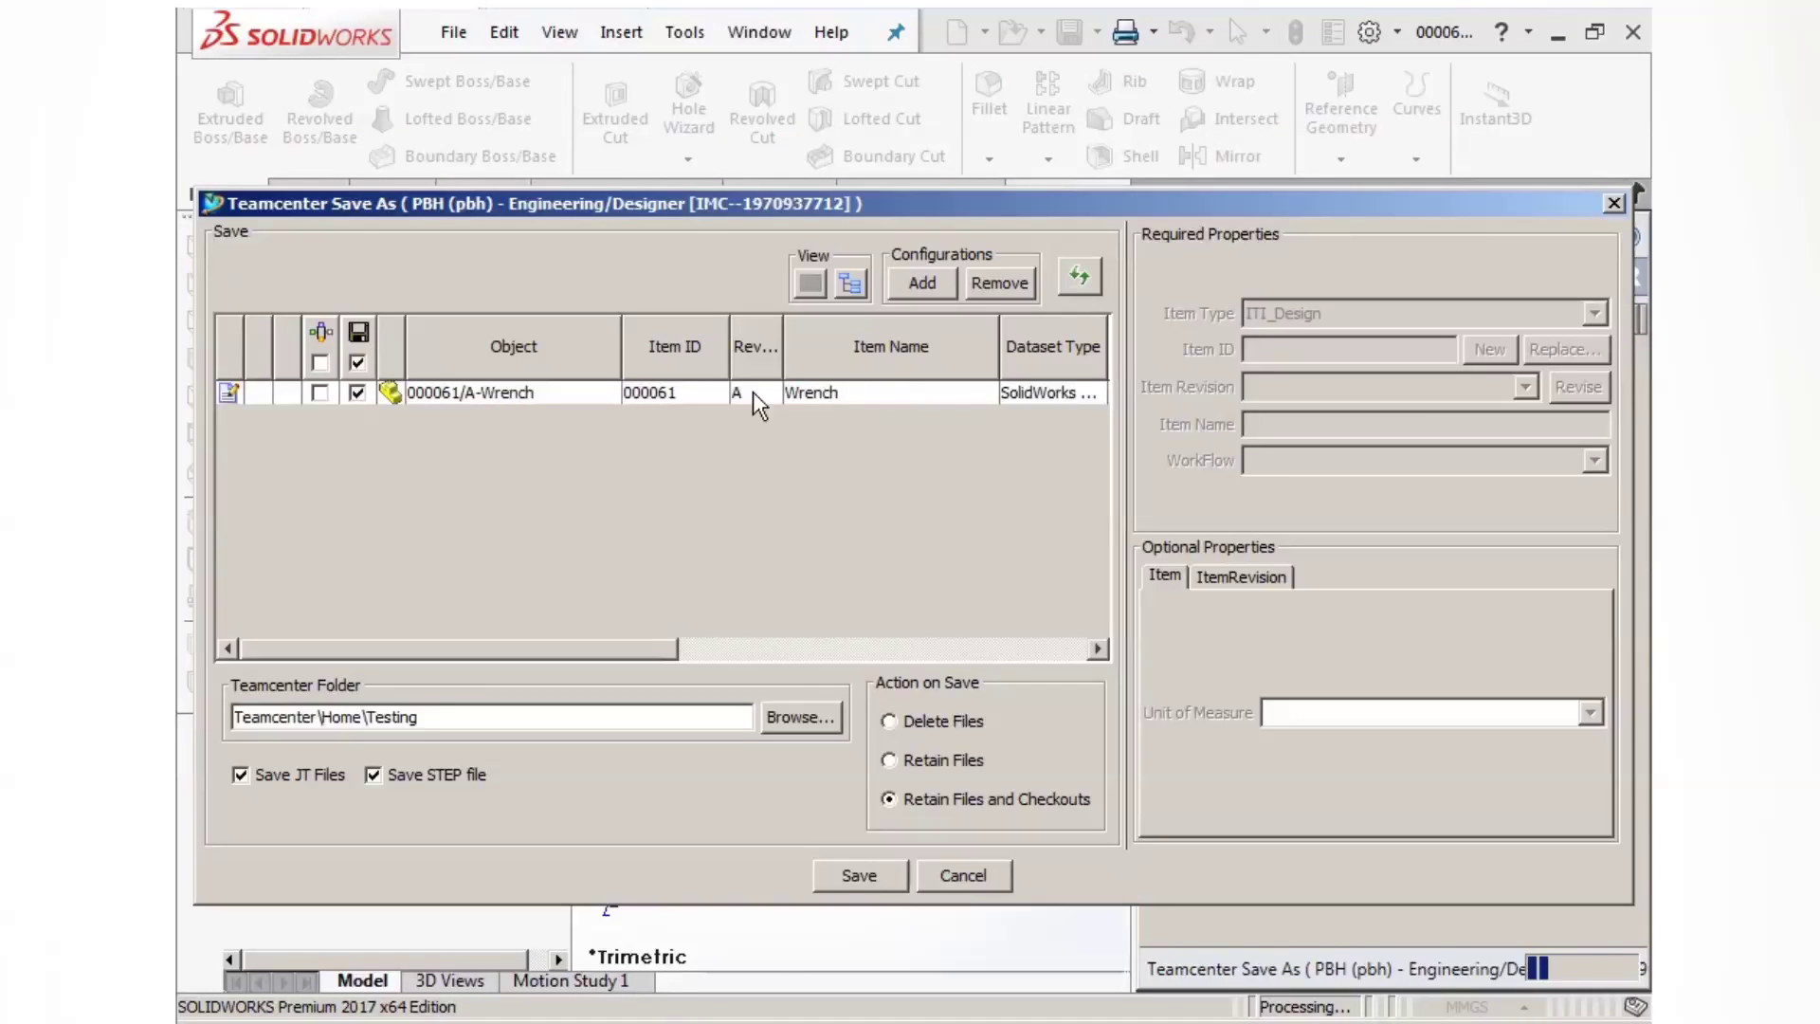
drag(618, 645, 1043, 668)
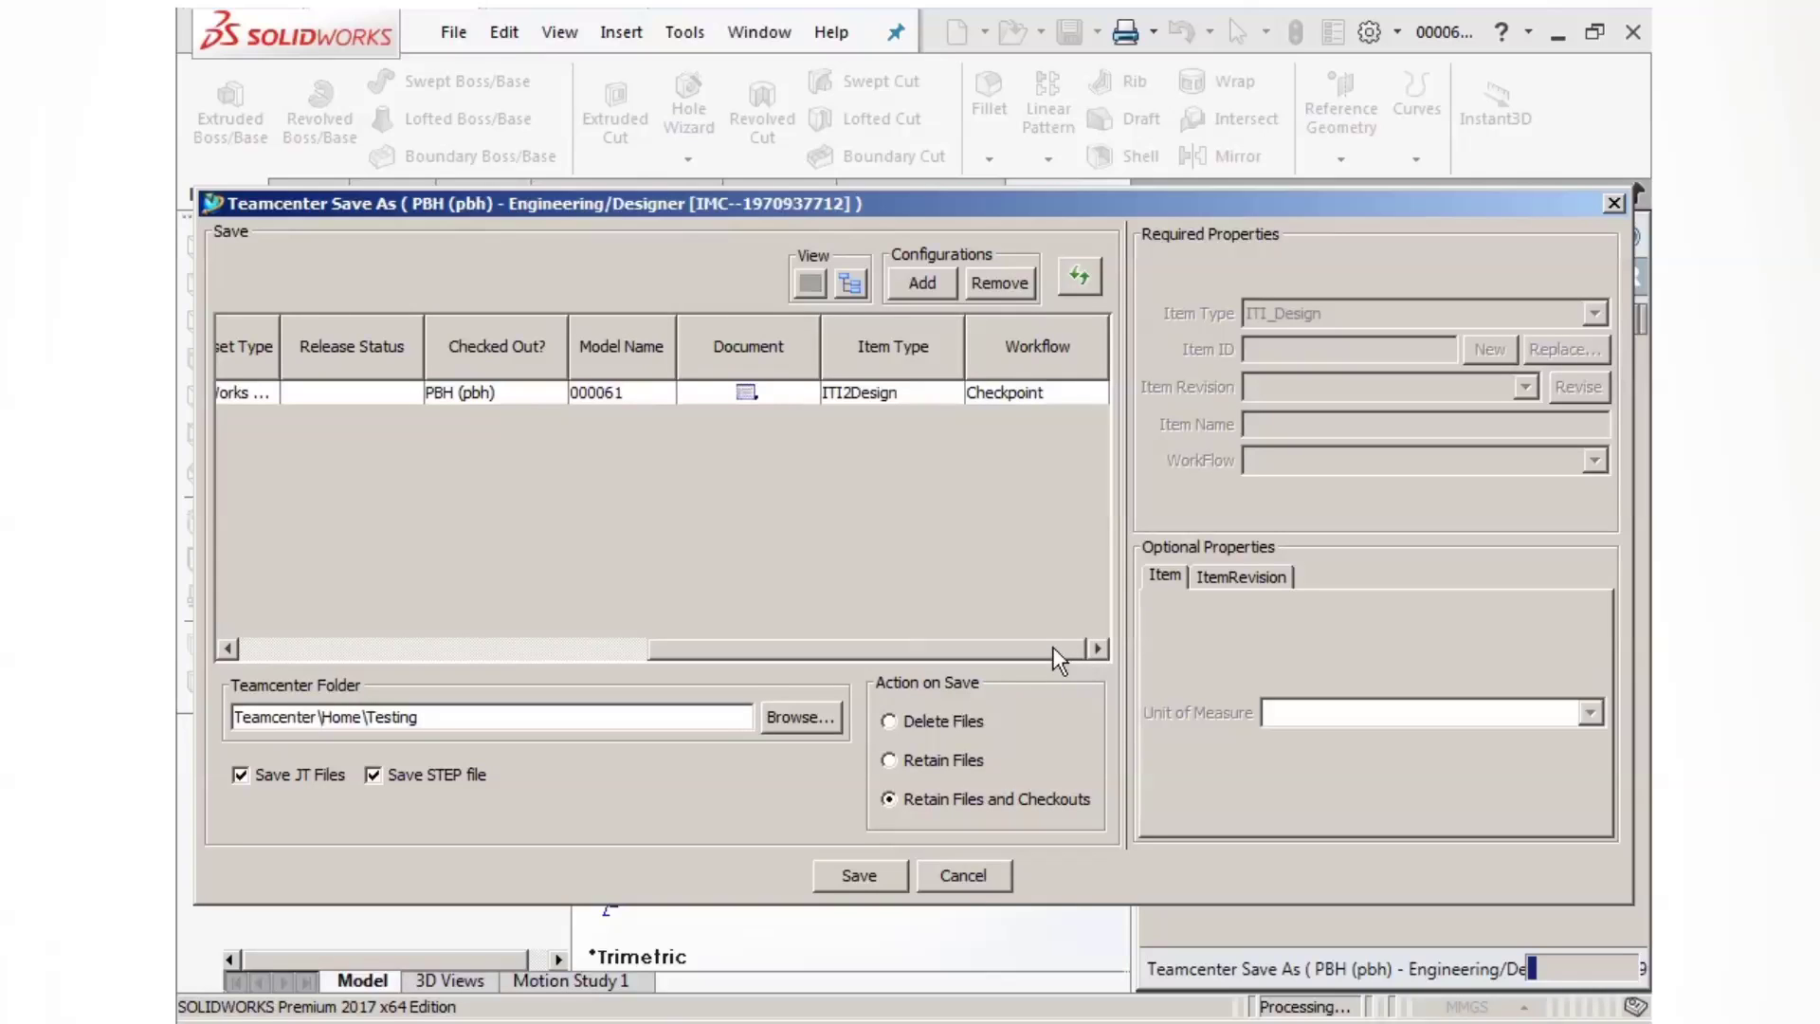
drag(1052, 647, 612, 651)
click(372, 774)
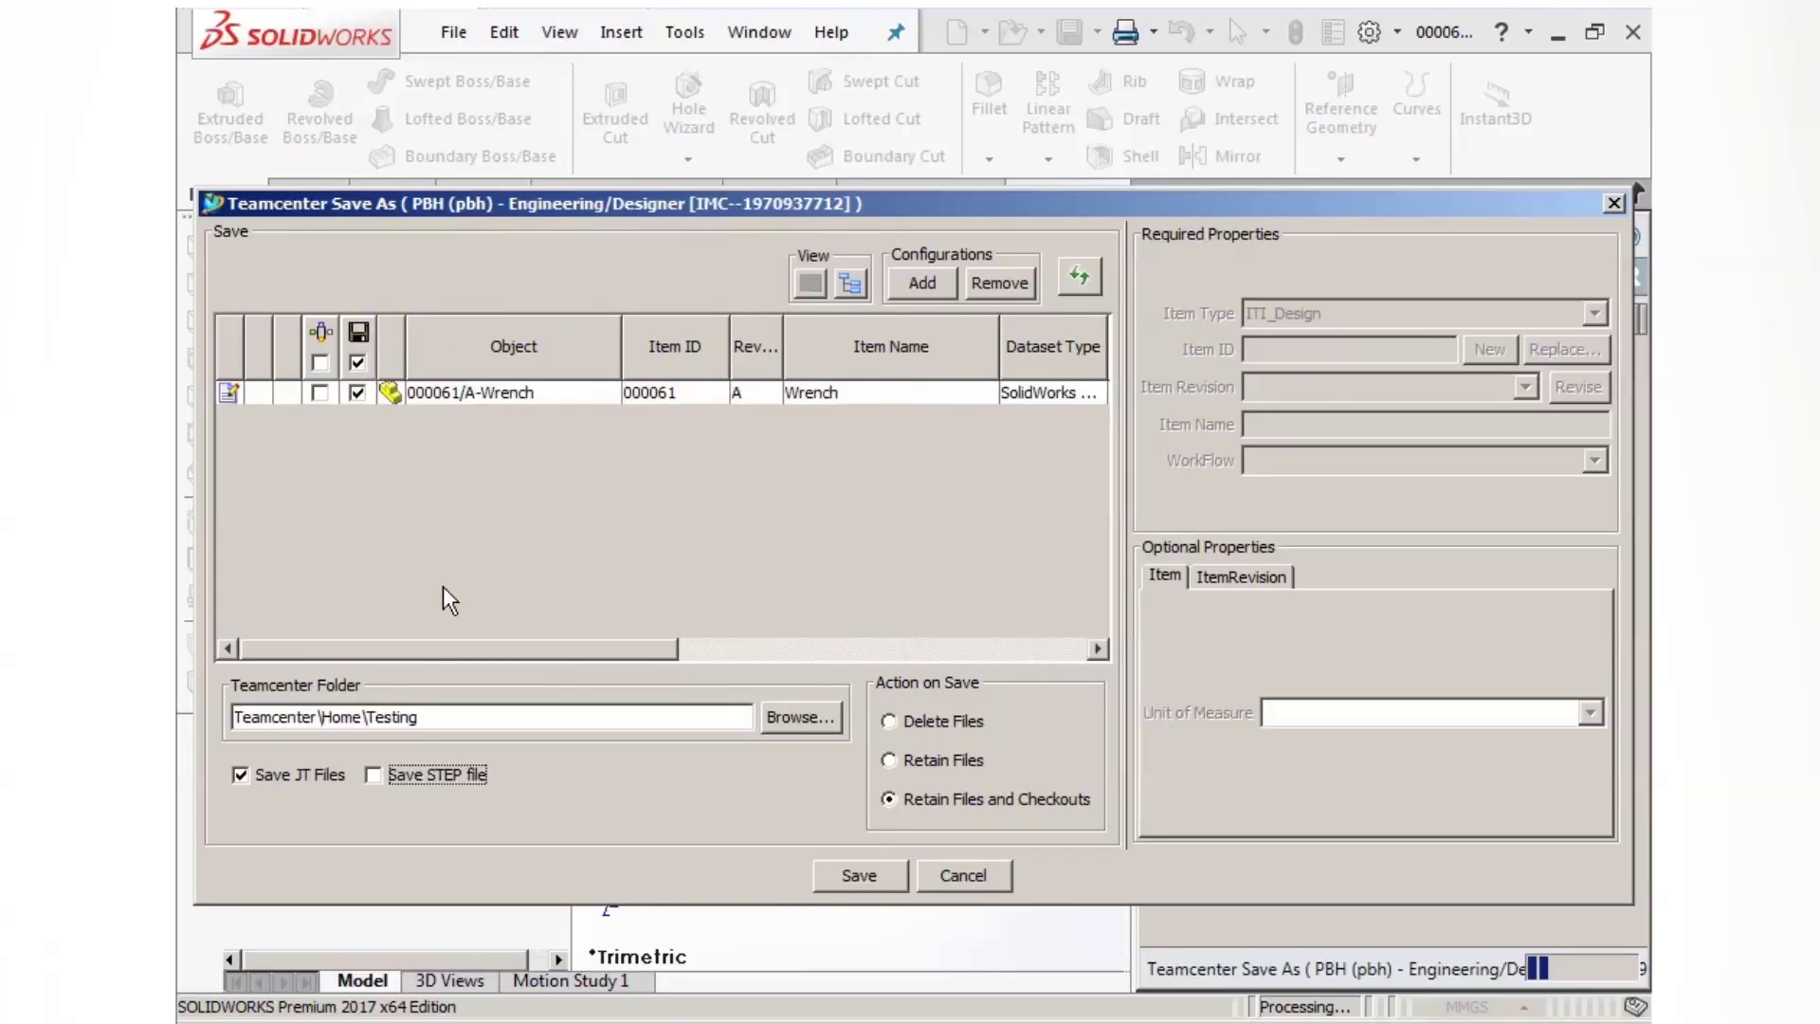
click(319, 393)
click(429, 392)
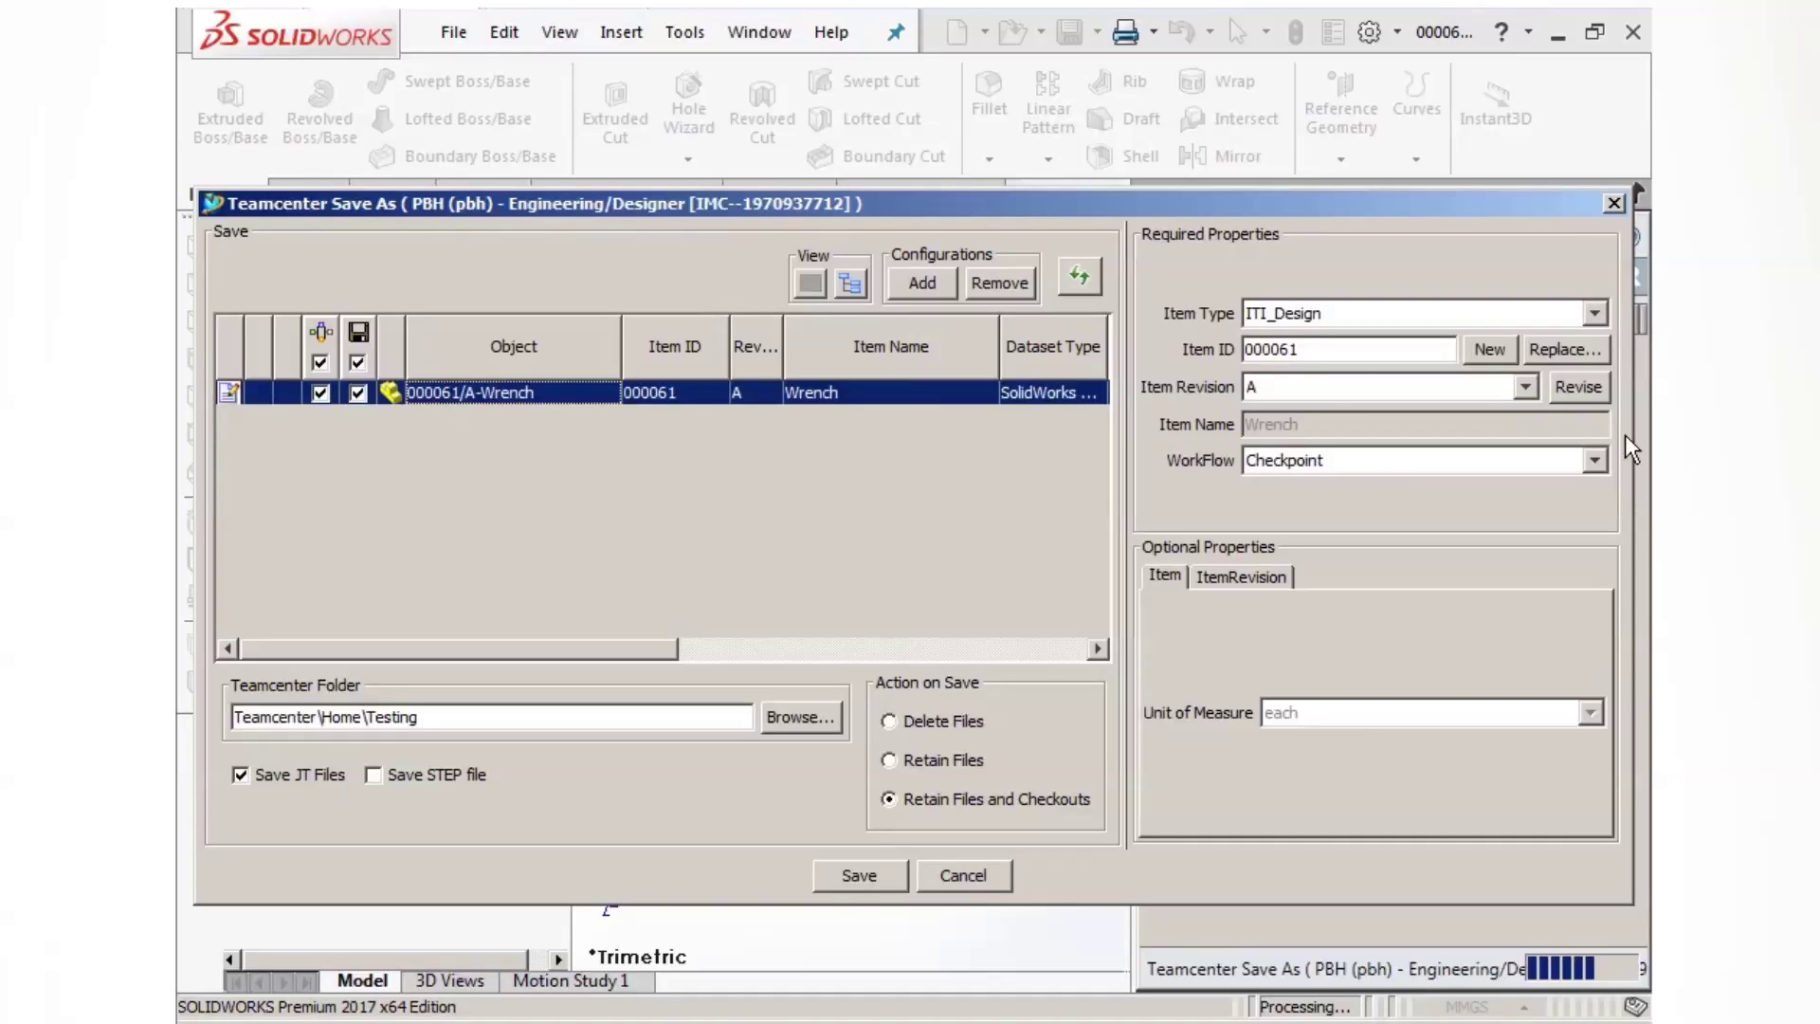
click(1249, 574)
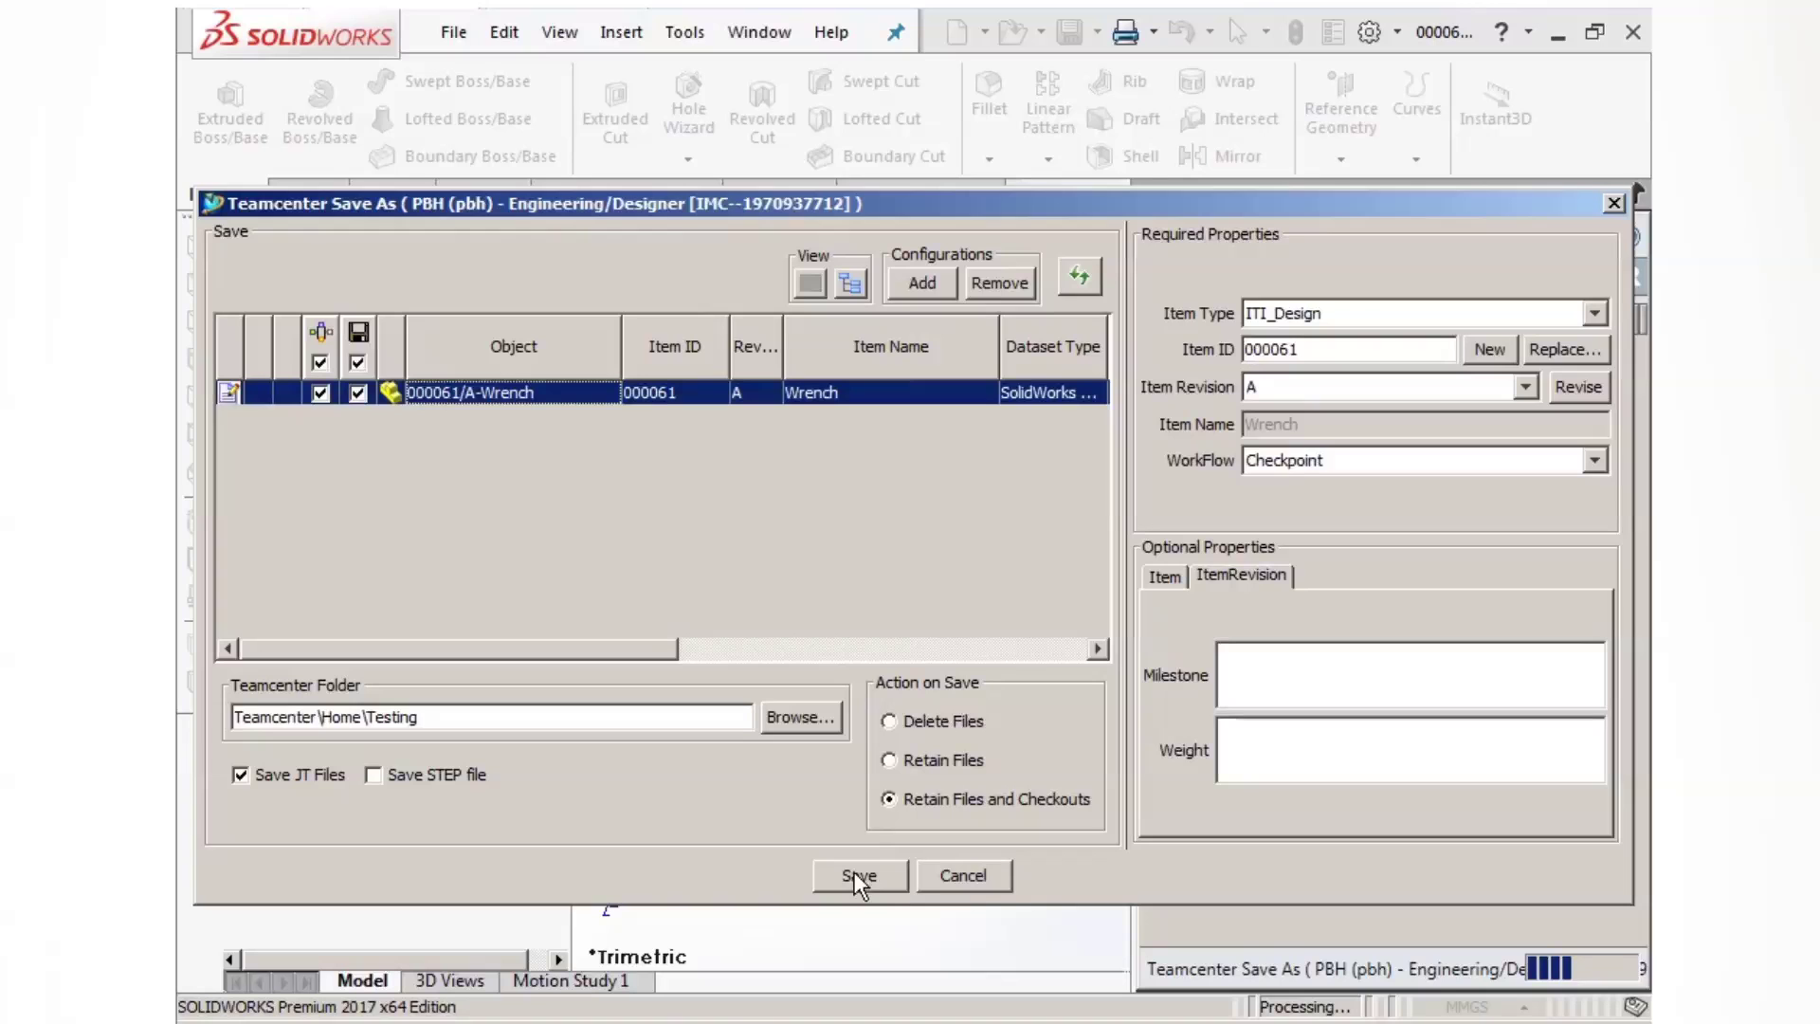
click(878, 874)
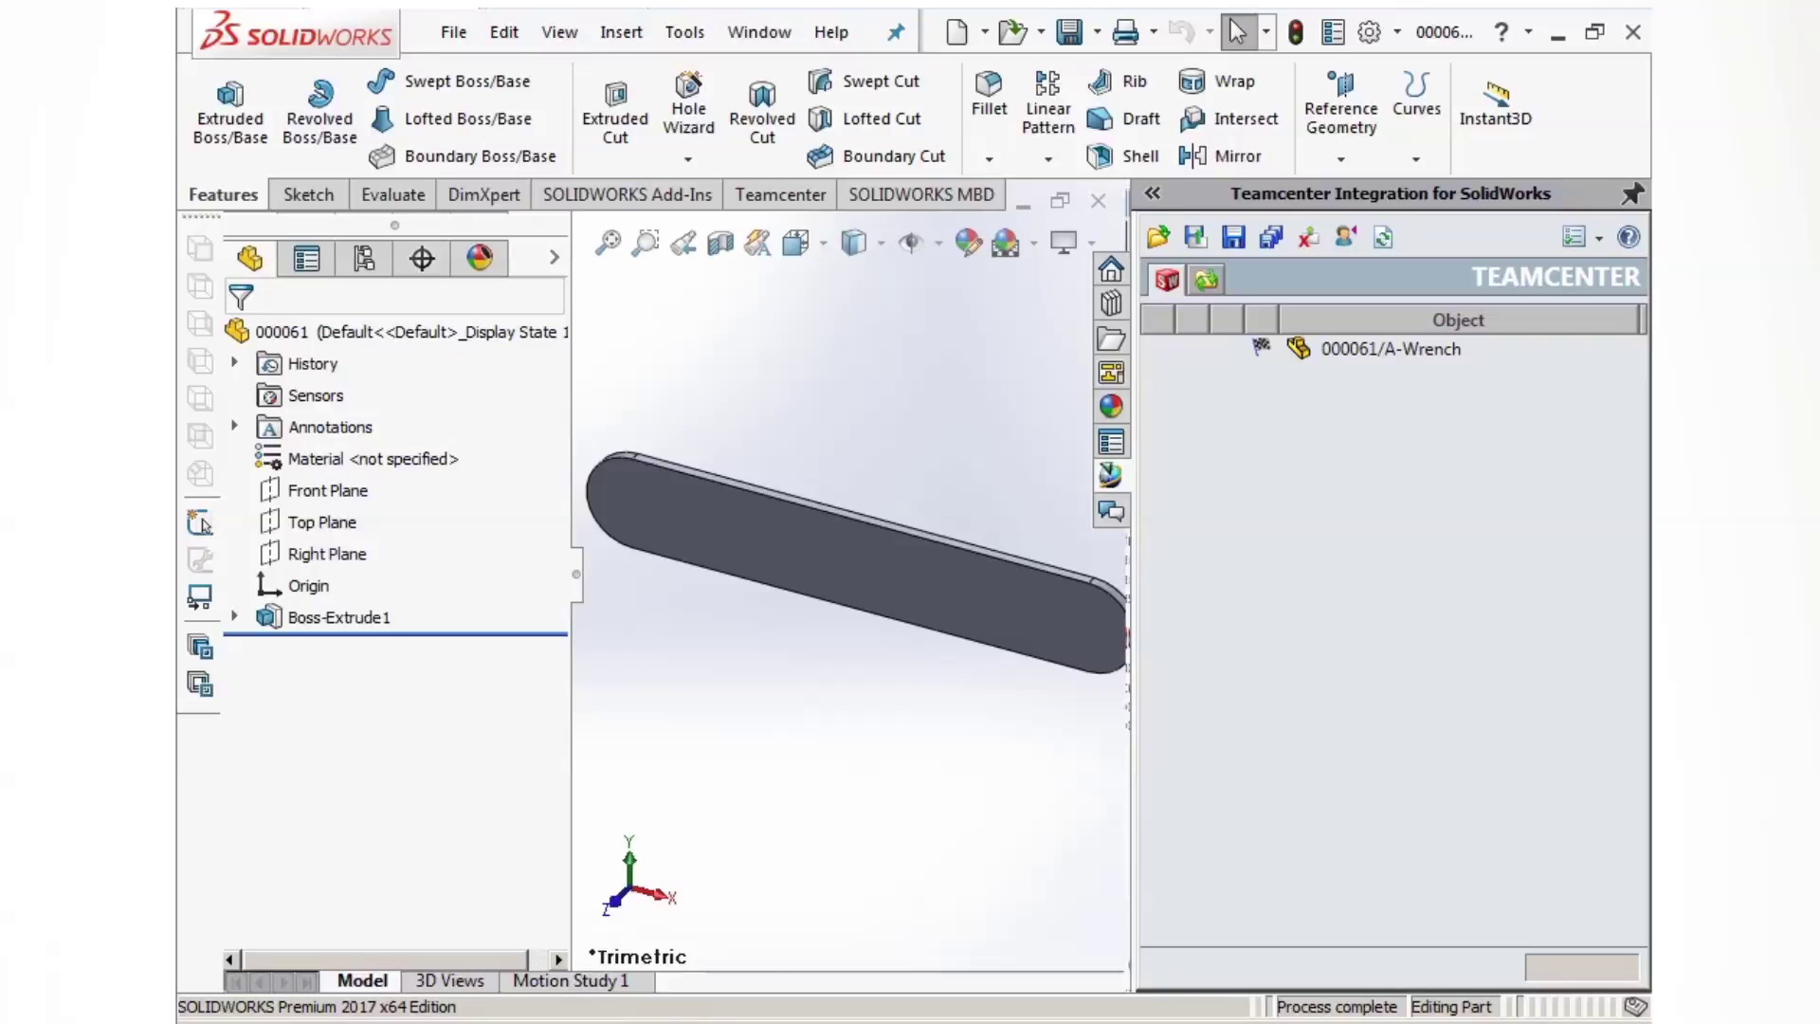
click(764, 1019)
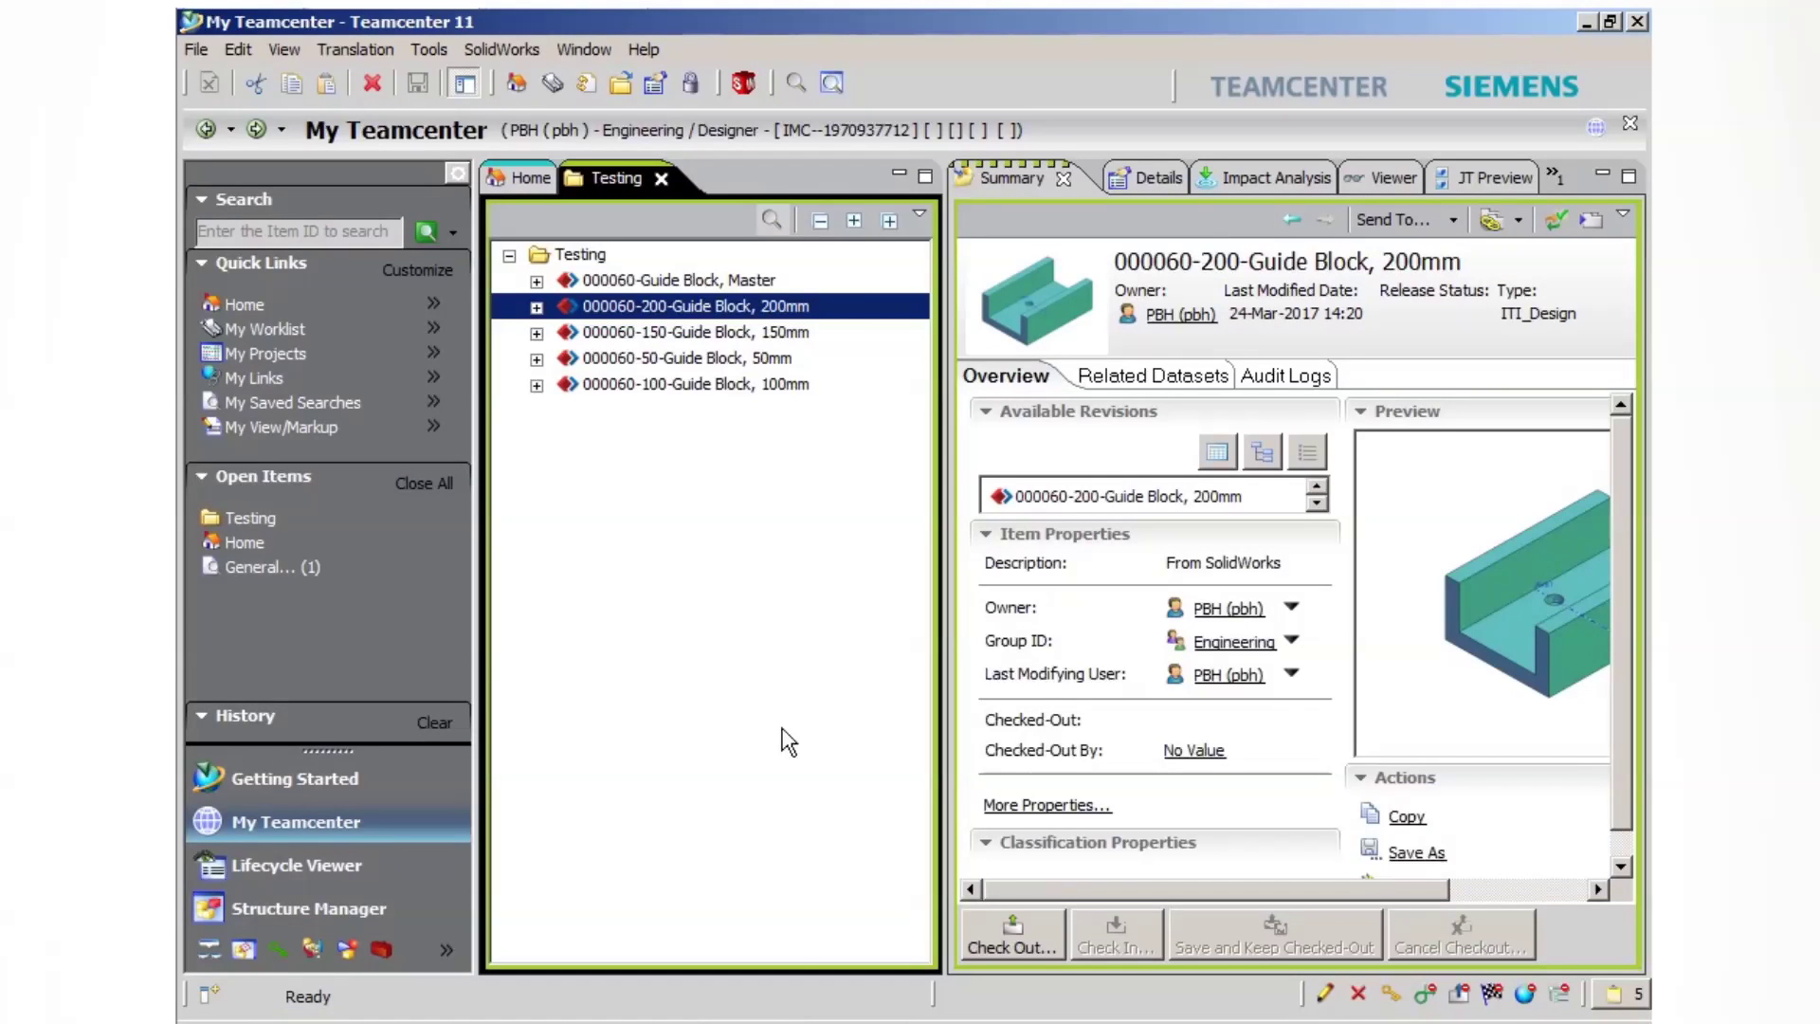
Step: Expand 000061-Wrench in Testing, view its 3D model, then show the part's Summary
click(557, 256)
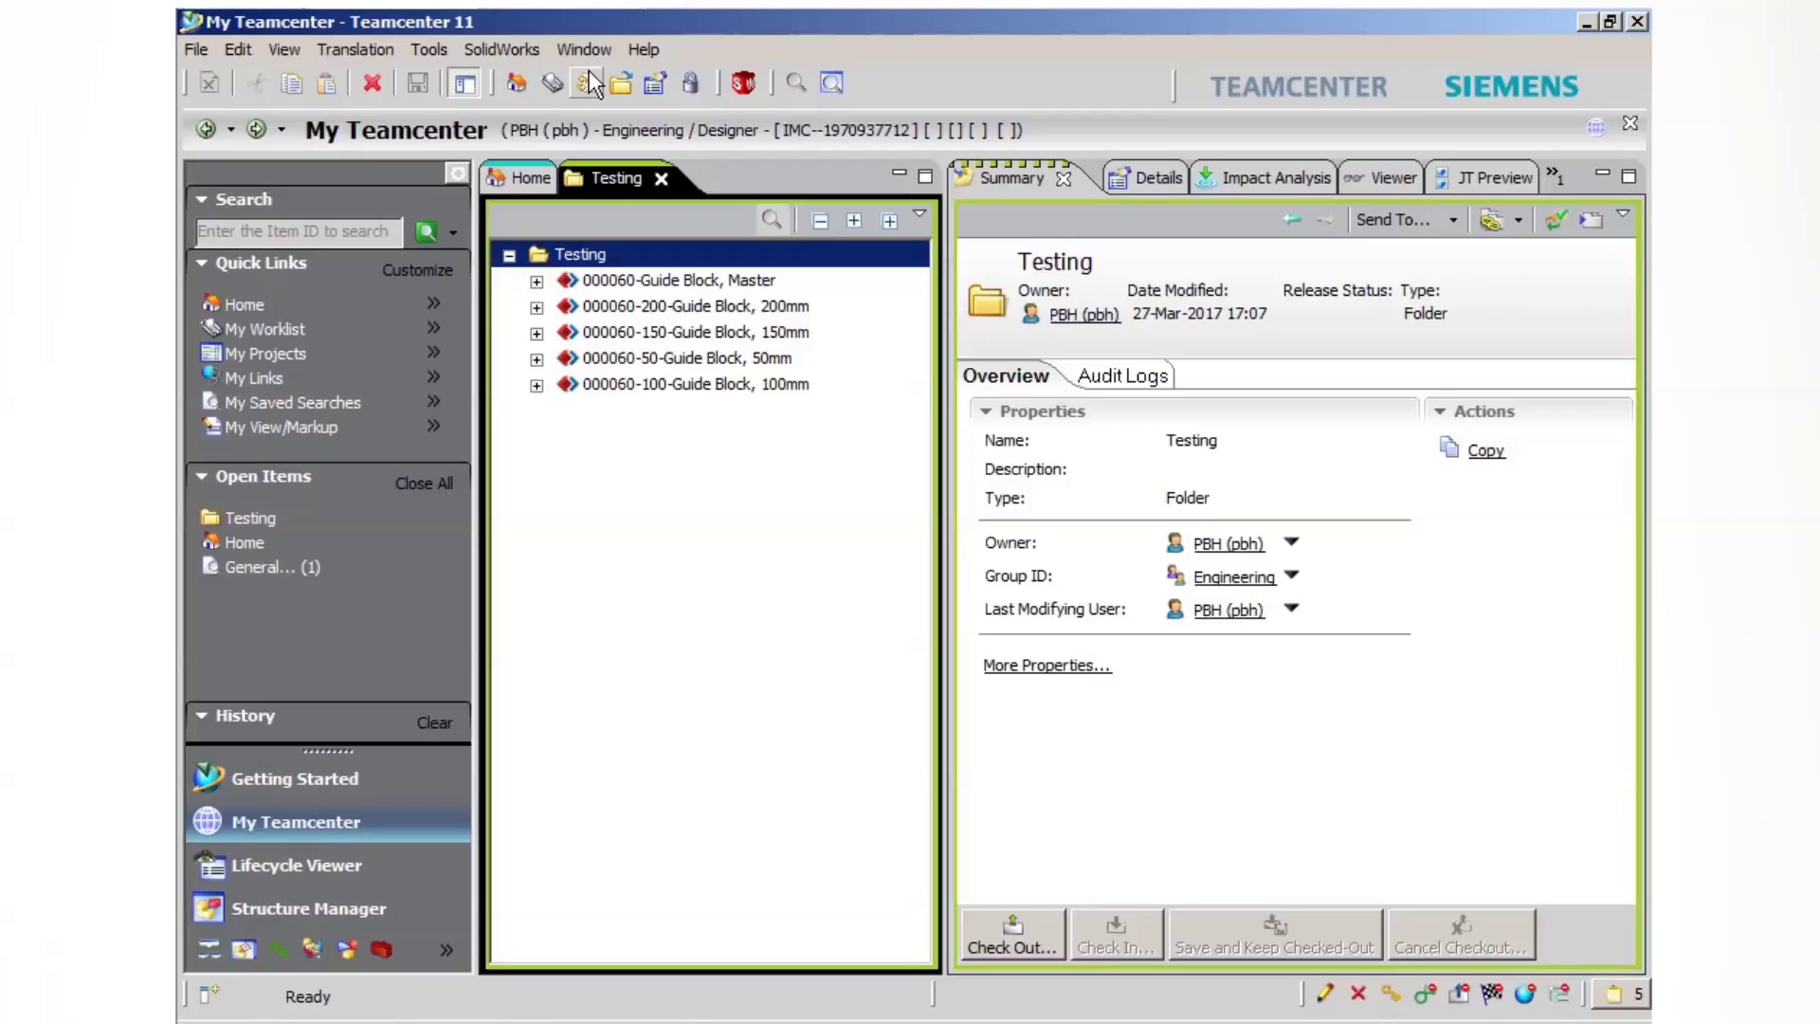
click(536, 412)
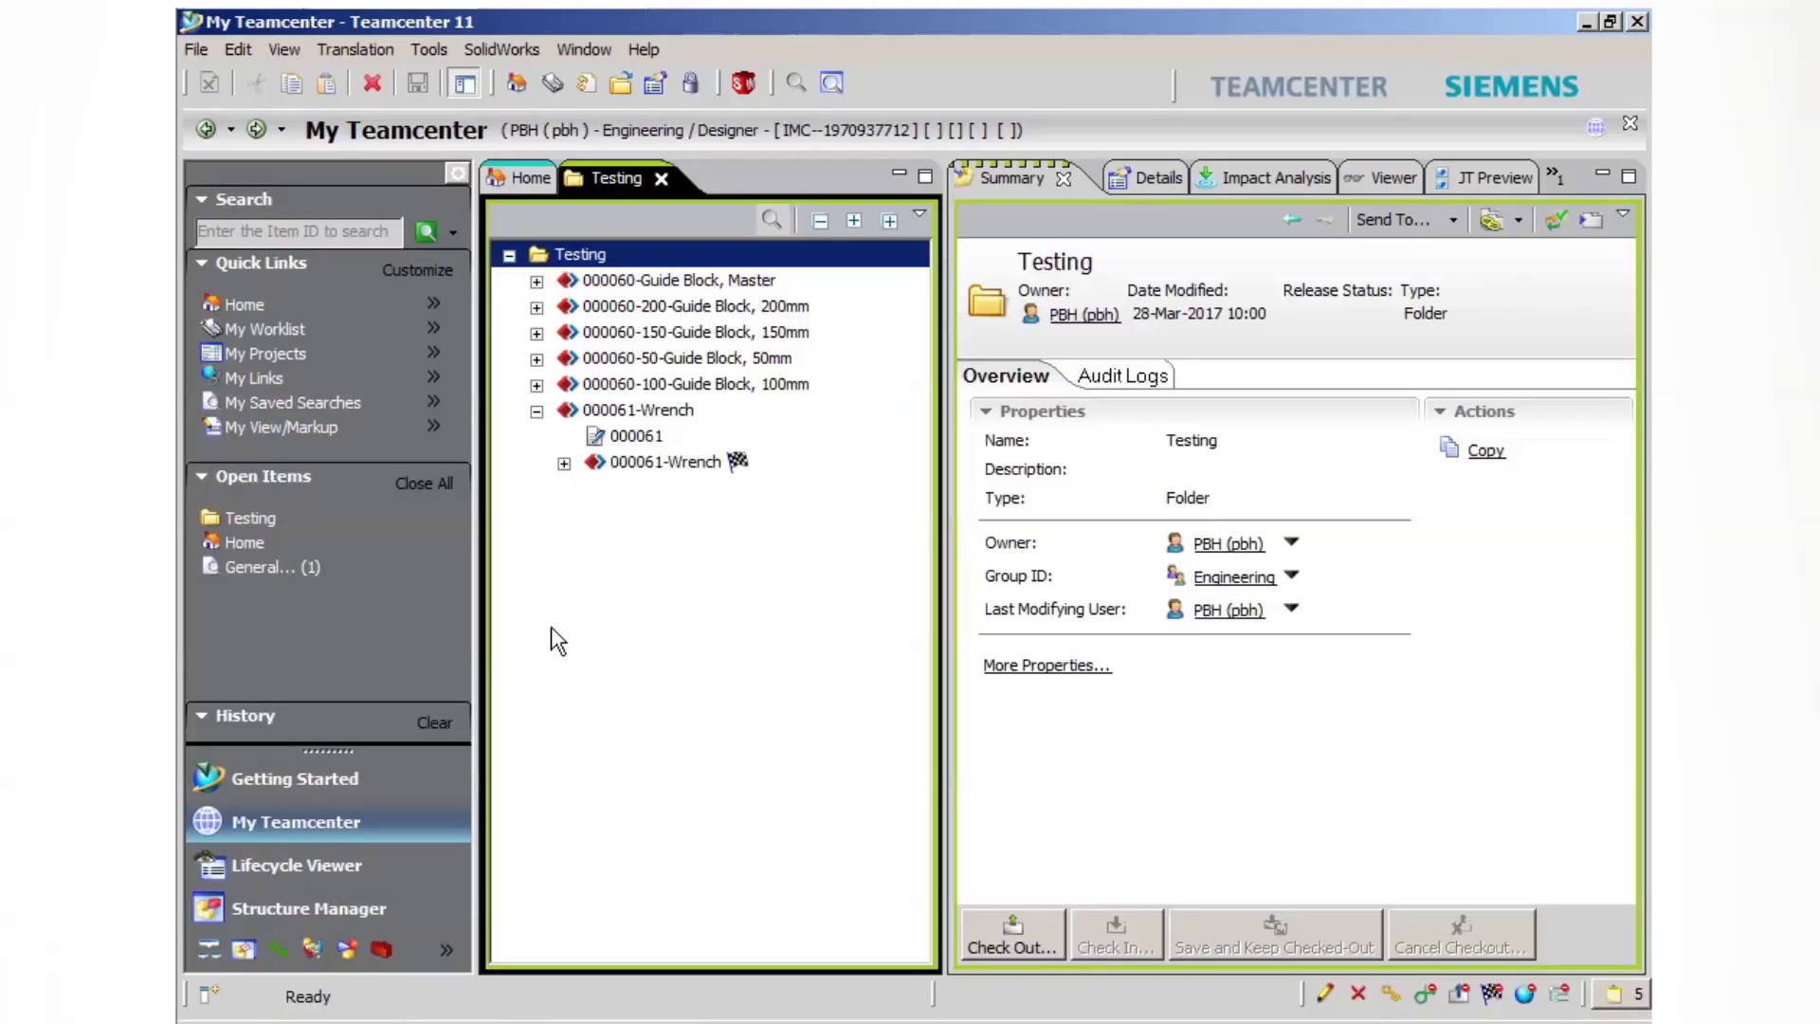
click(564, 465)
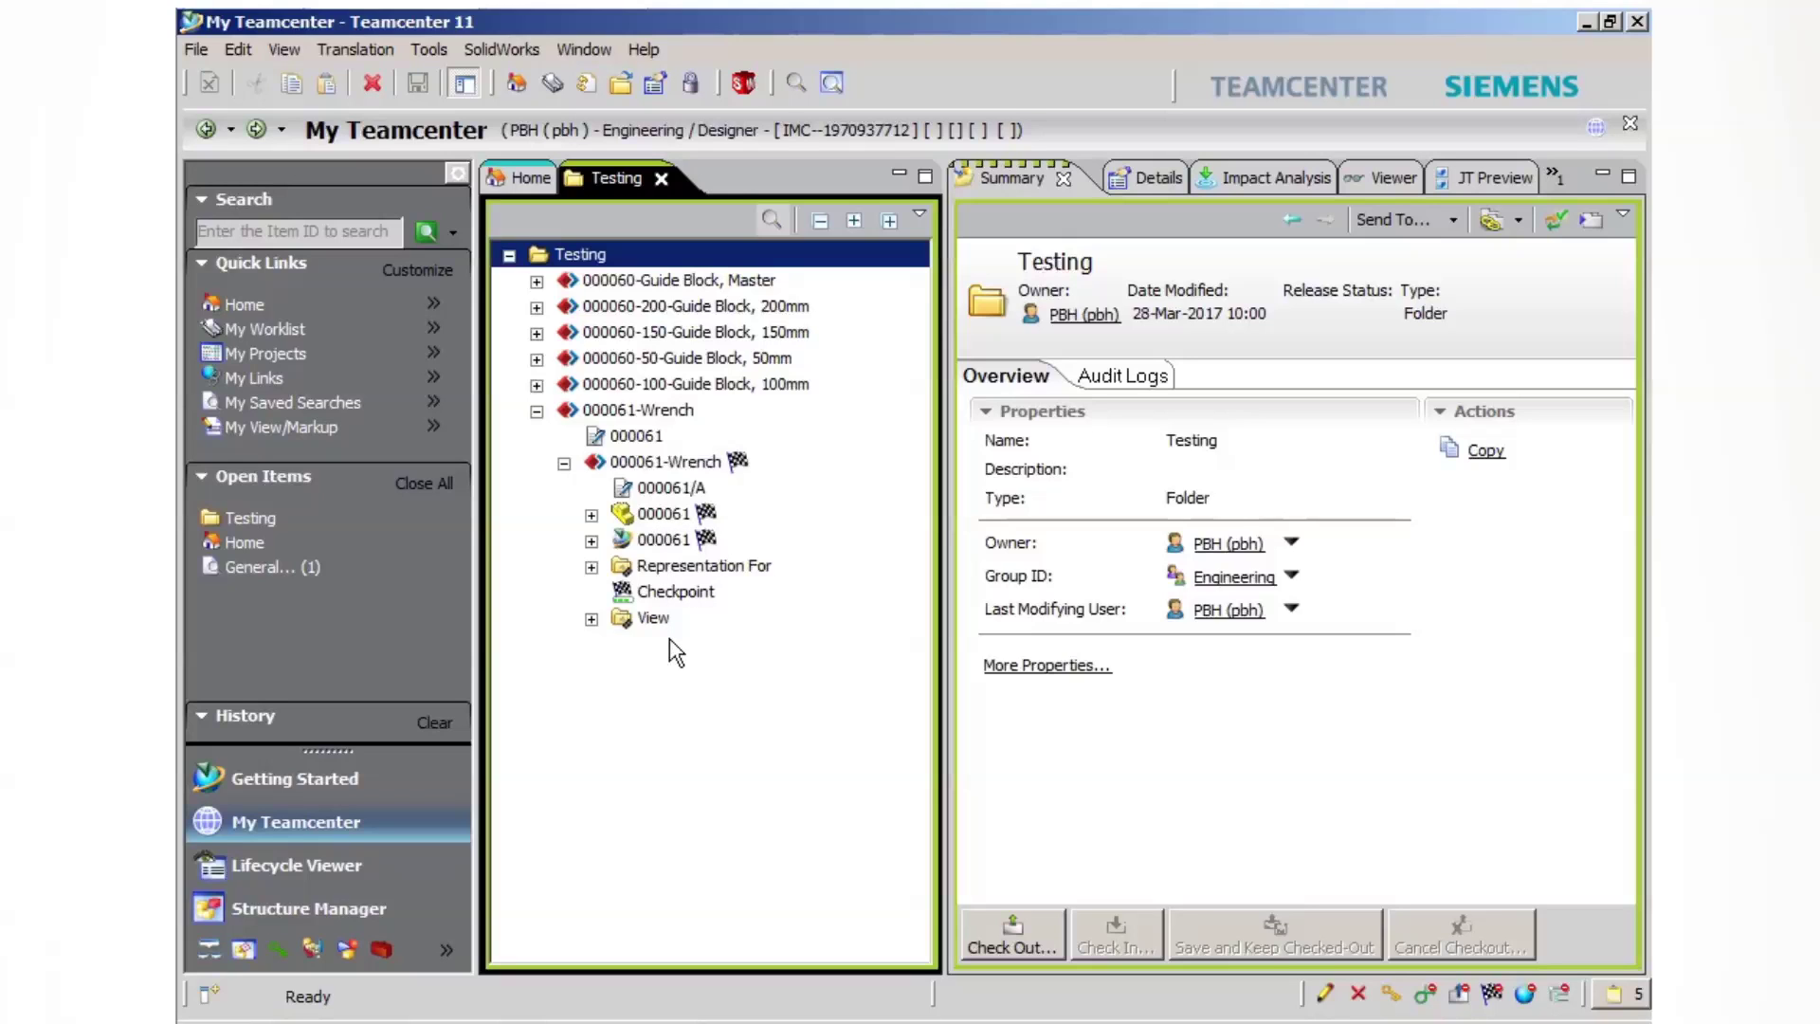
click(766, 536)
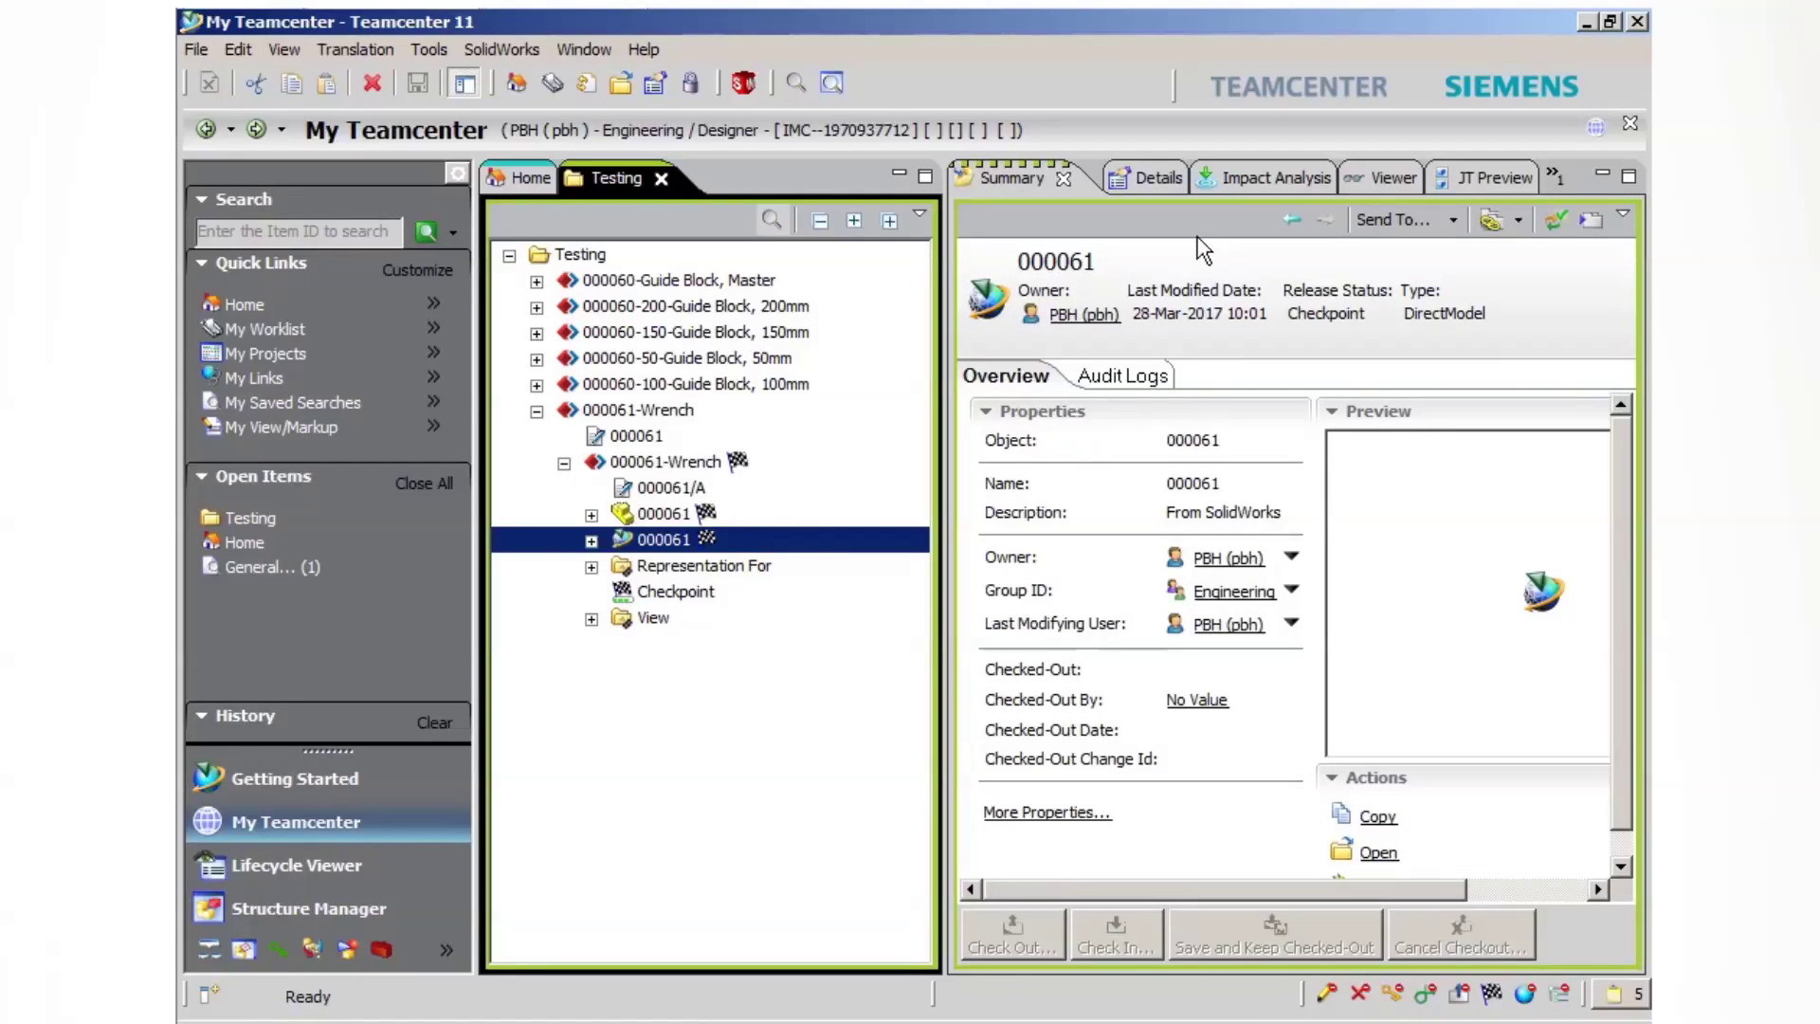
click(1392, 177)
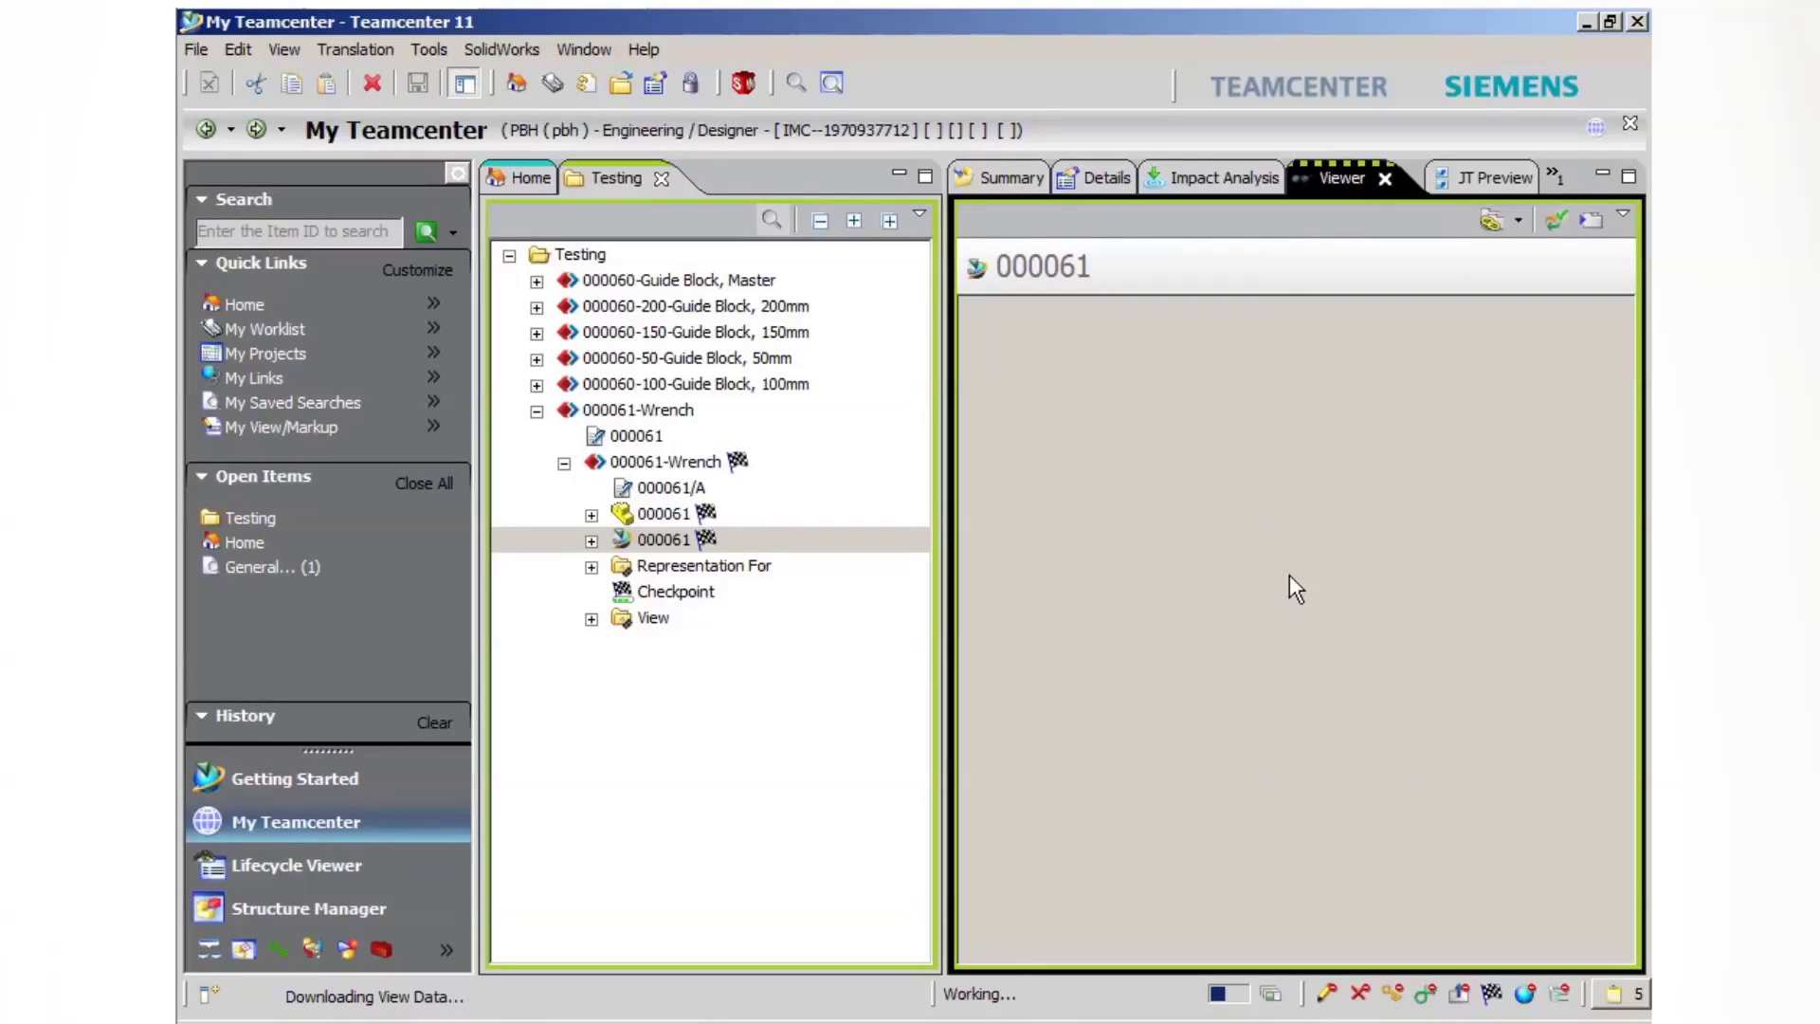
drag(1284, 658, 1295, 694)
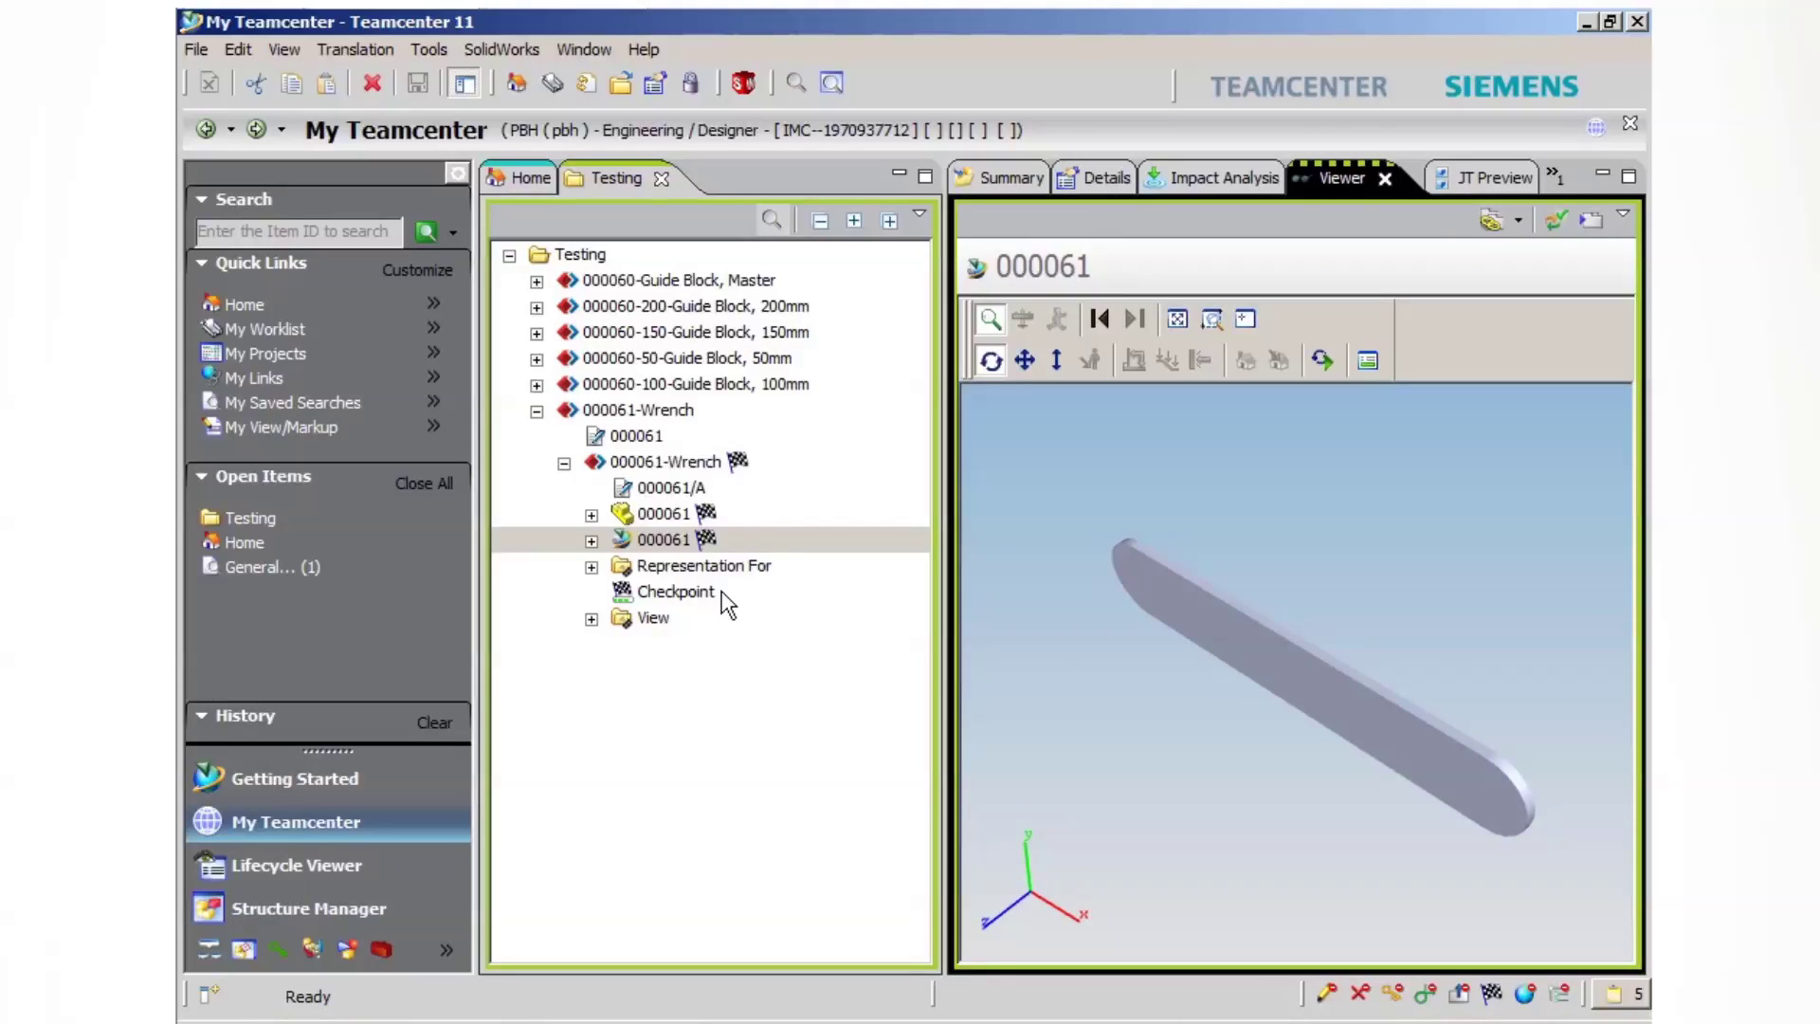
click(654, 515)
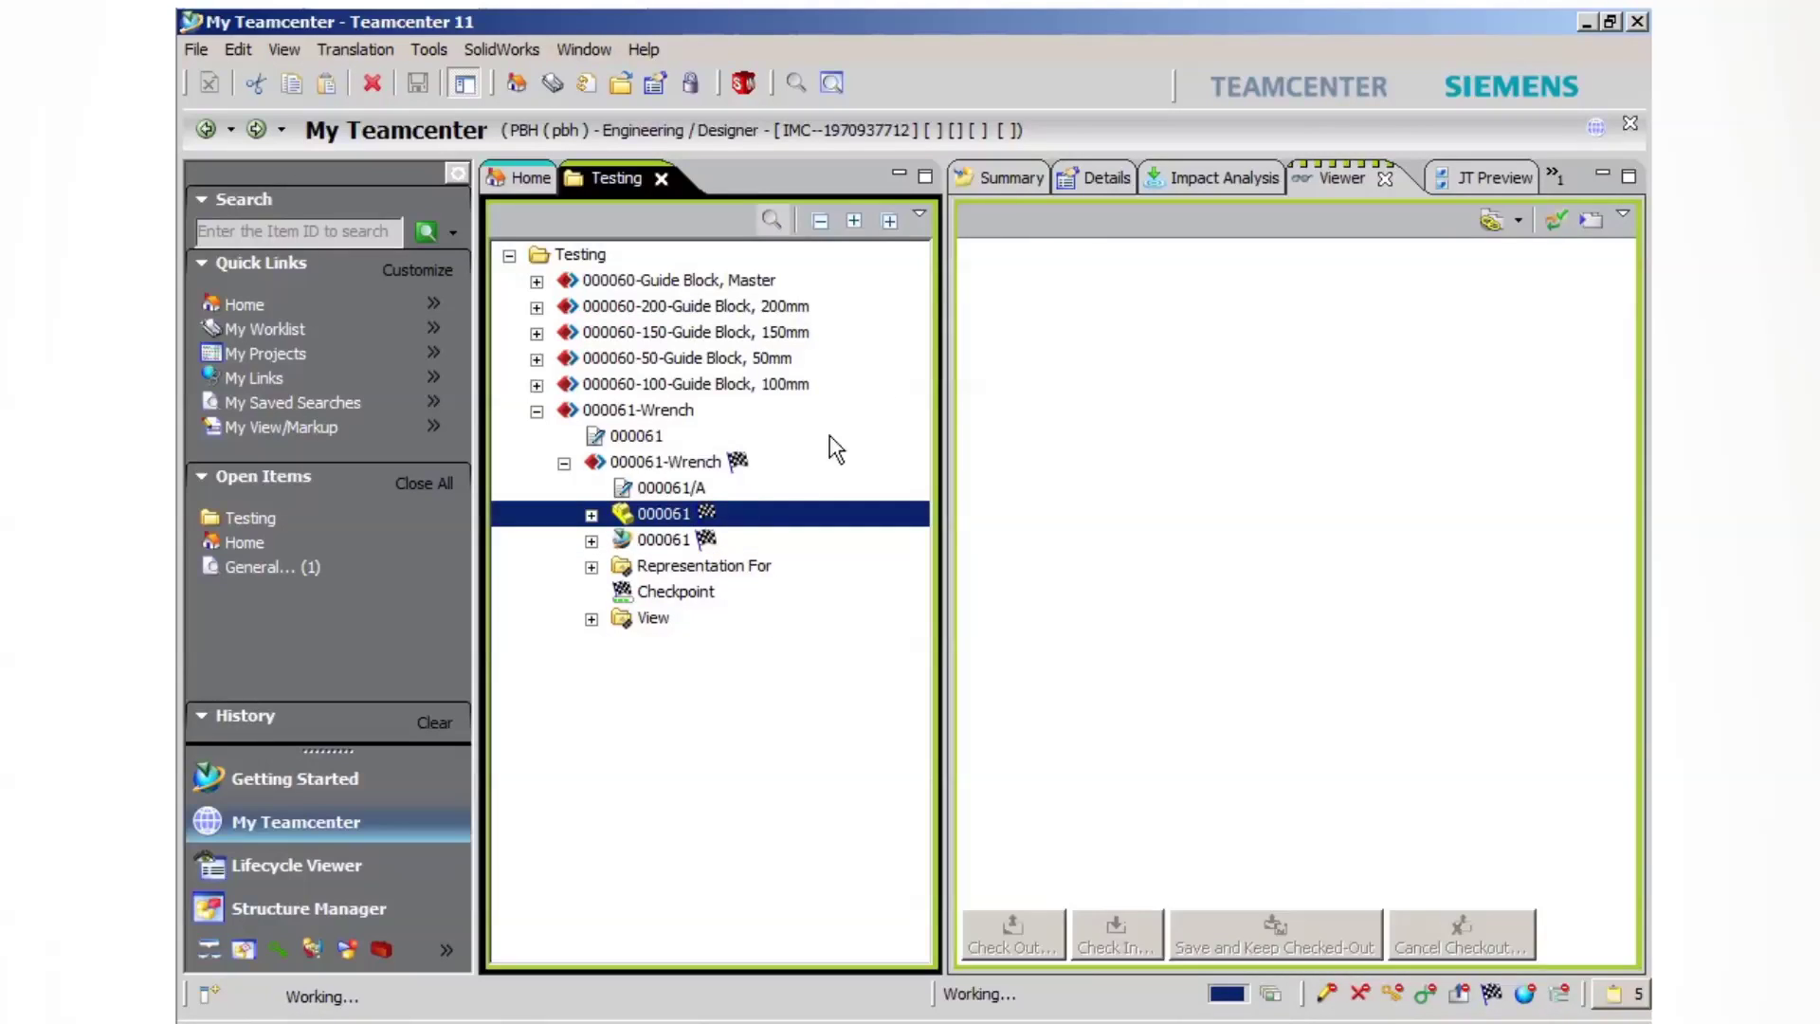
click(1003, 179)
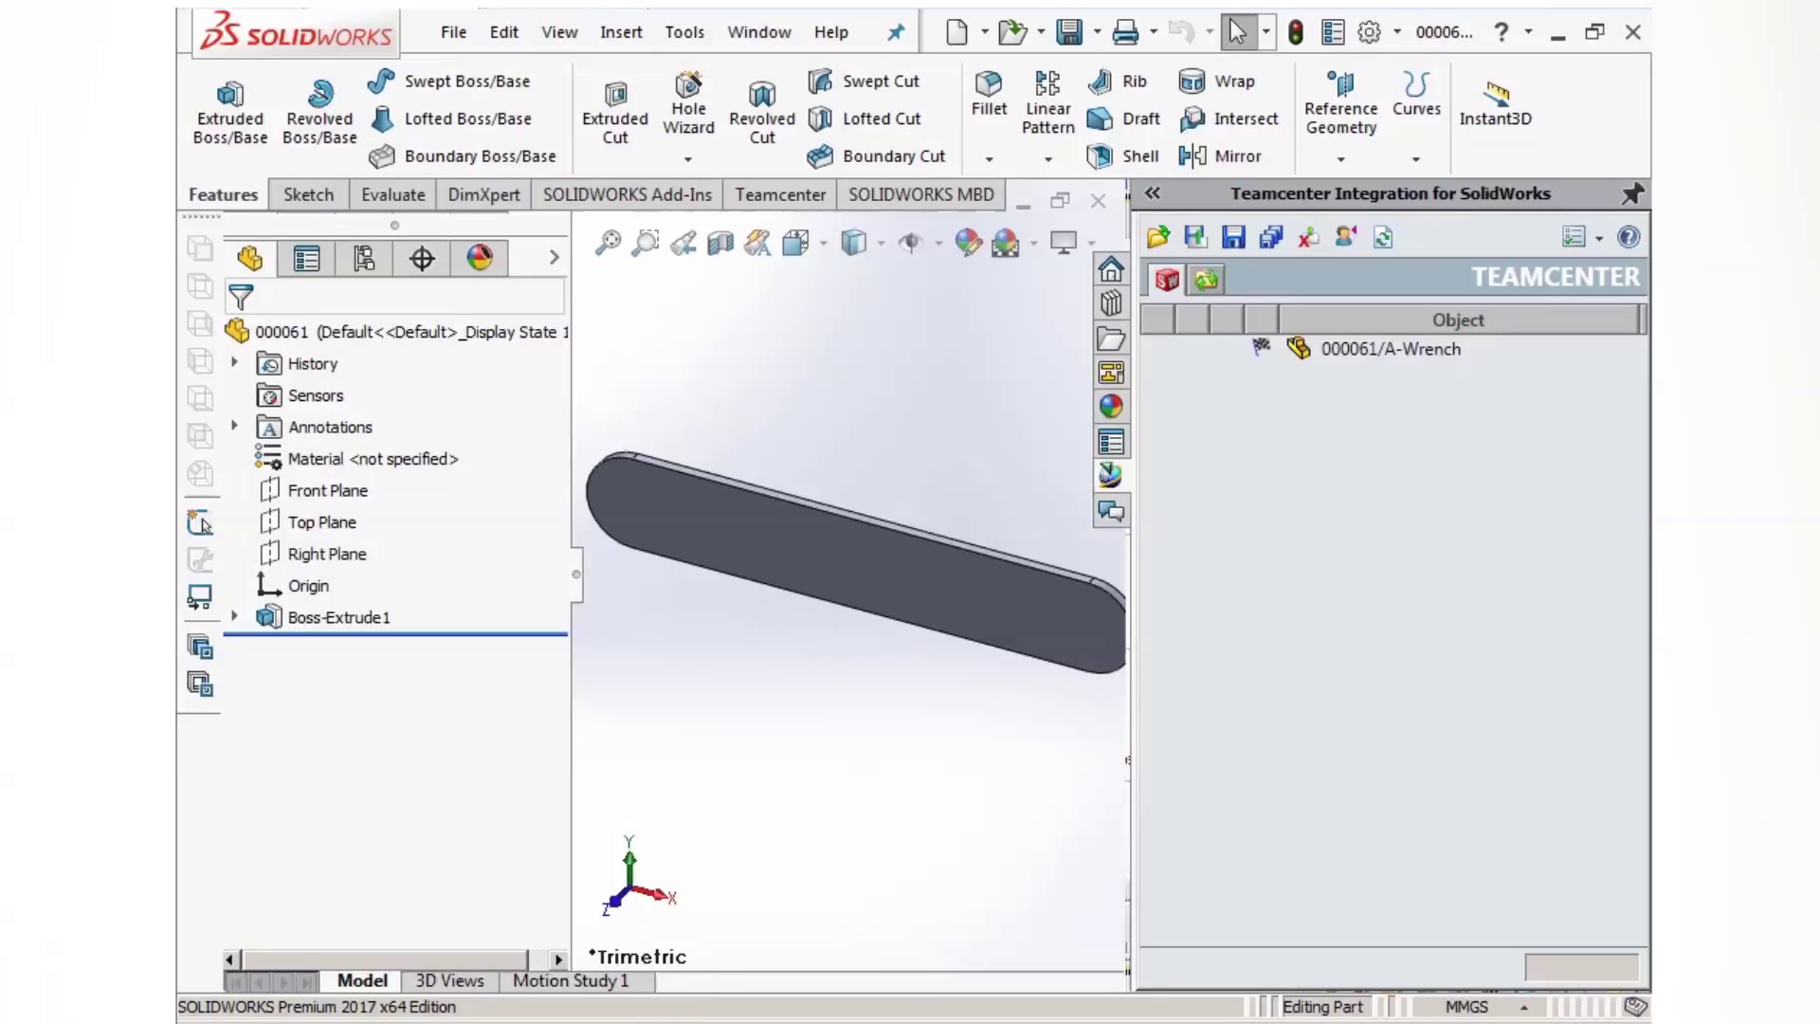
Step: Revise the wrench to 000061/B-Wrench and save it without a STEP file
click(1380, 351)
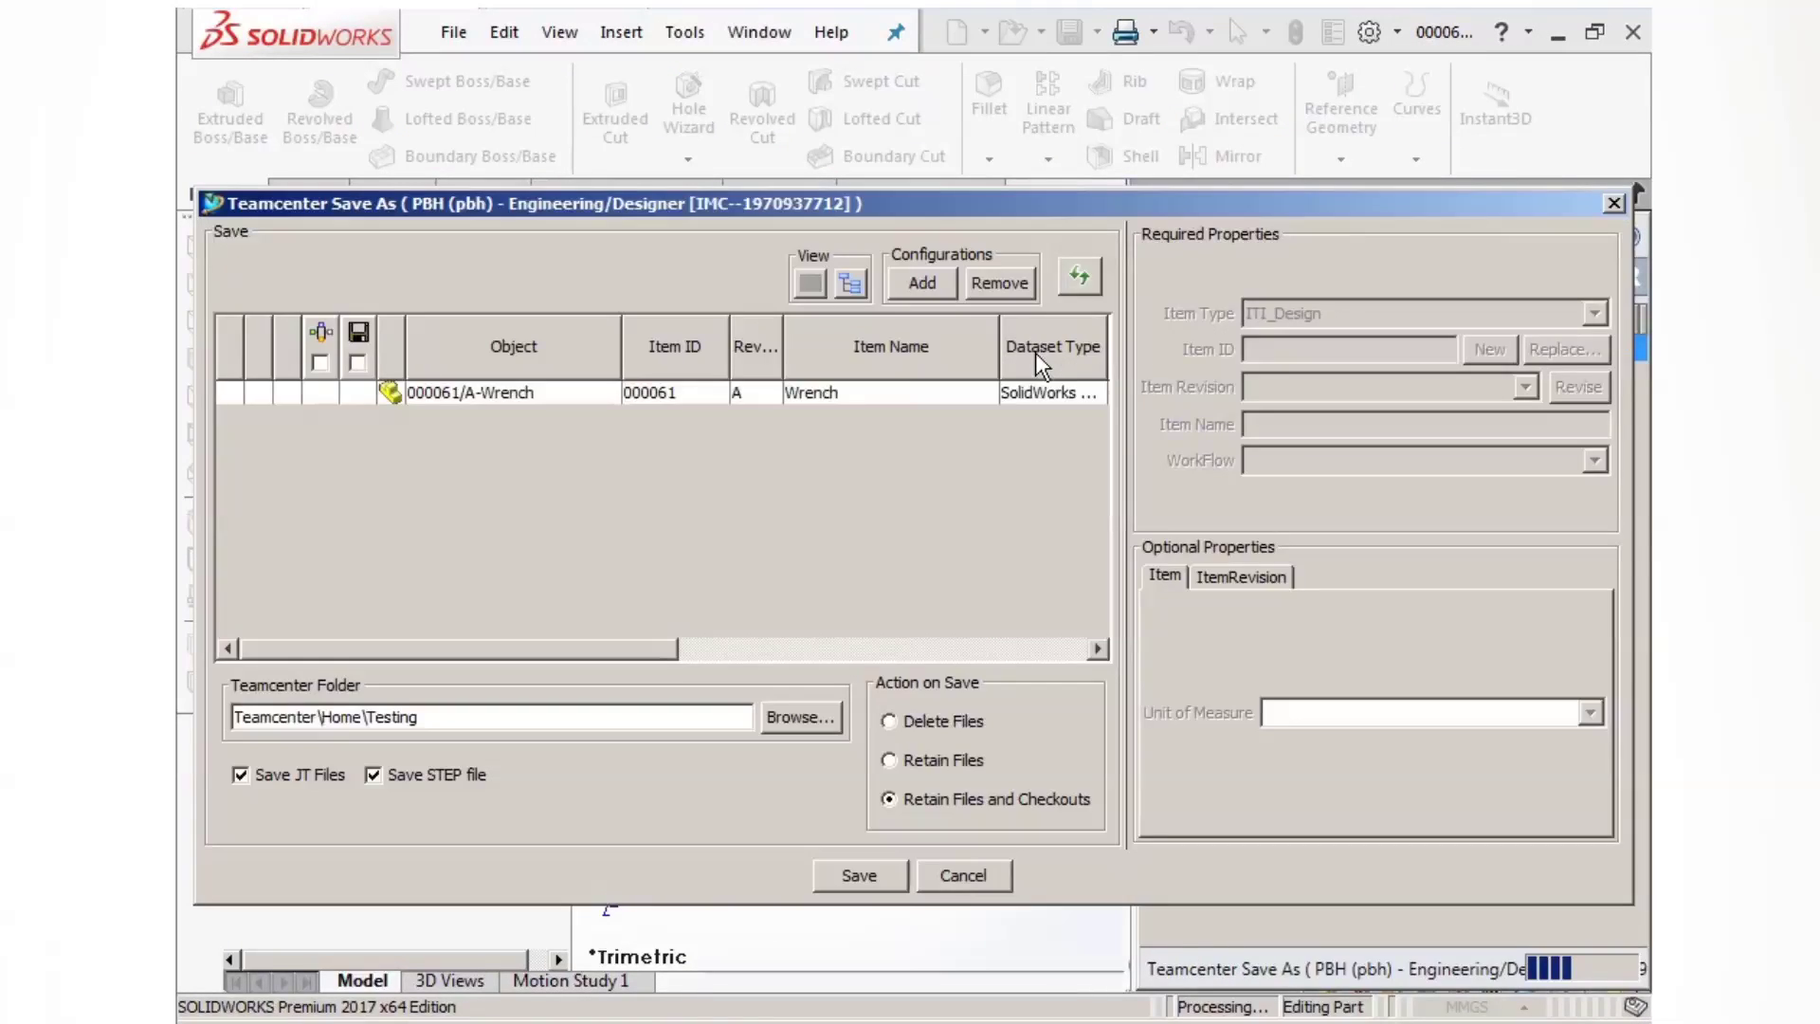
click(863, 396)
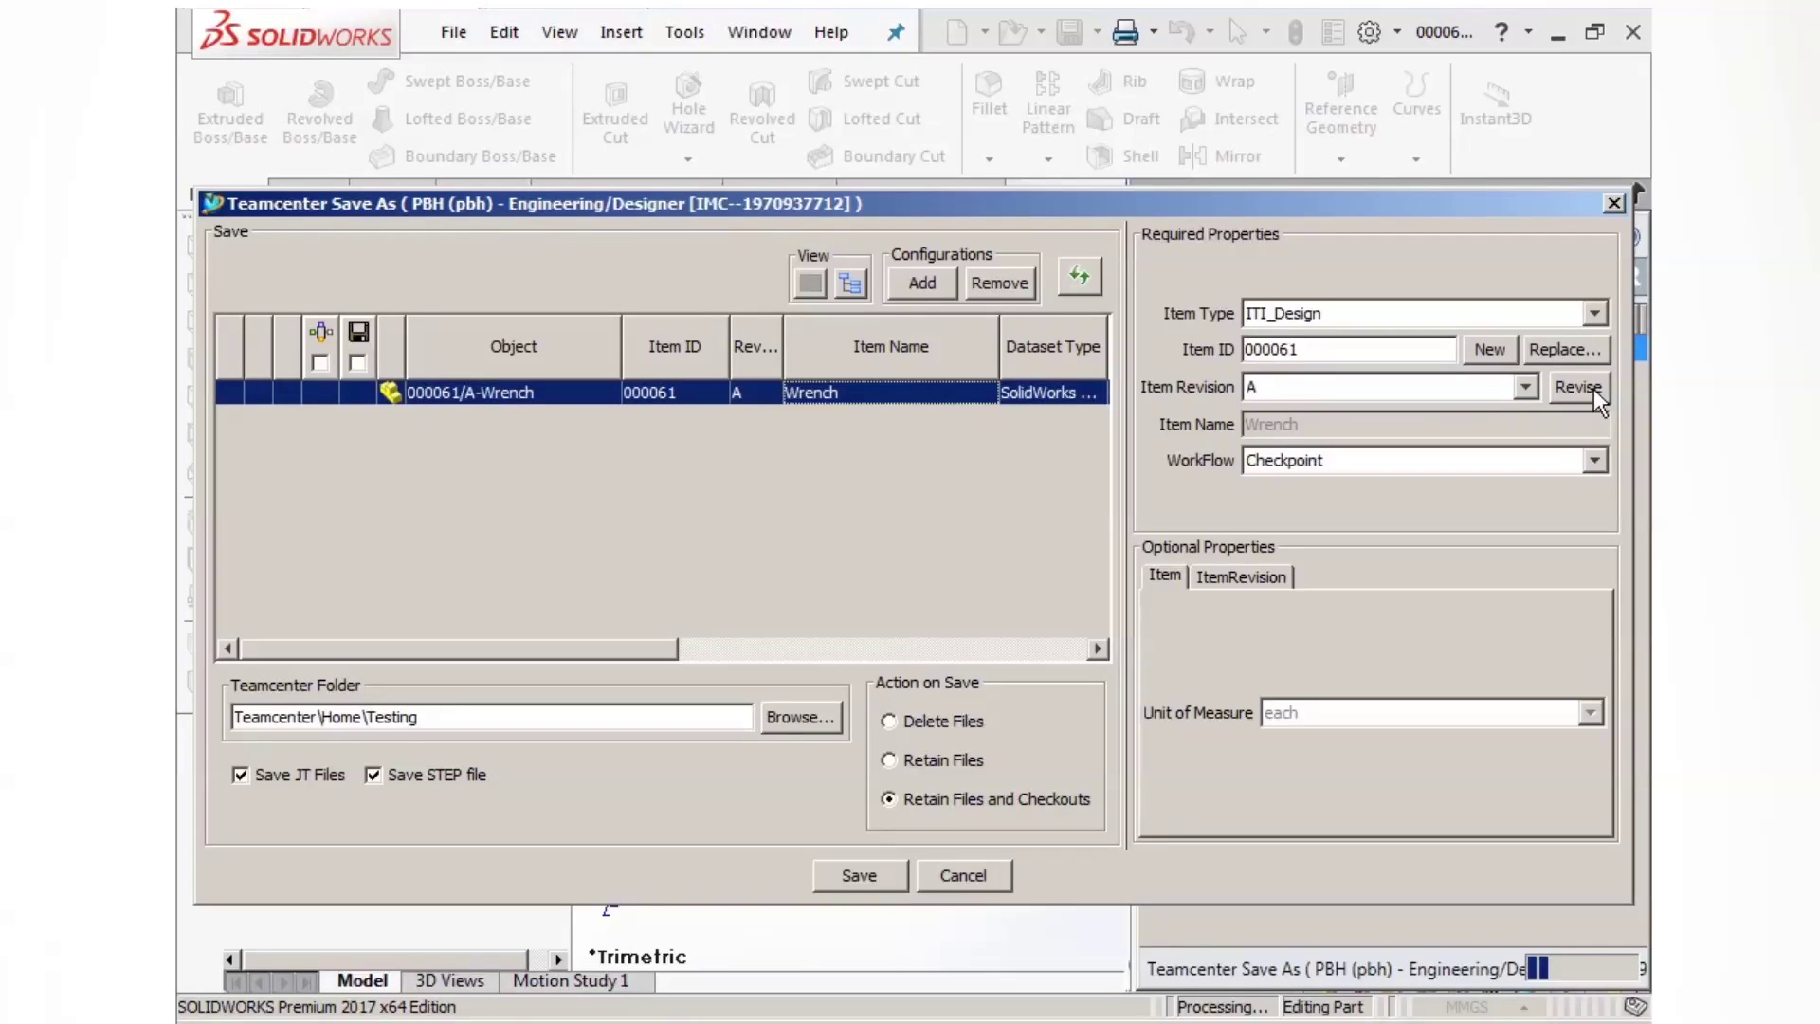
click(1595, 389)
click(431, 775)
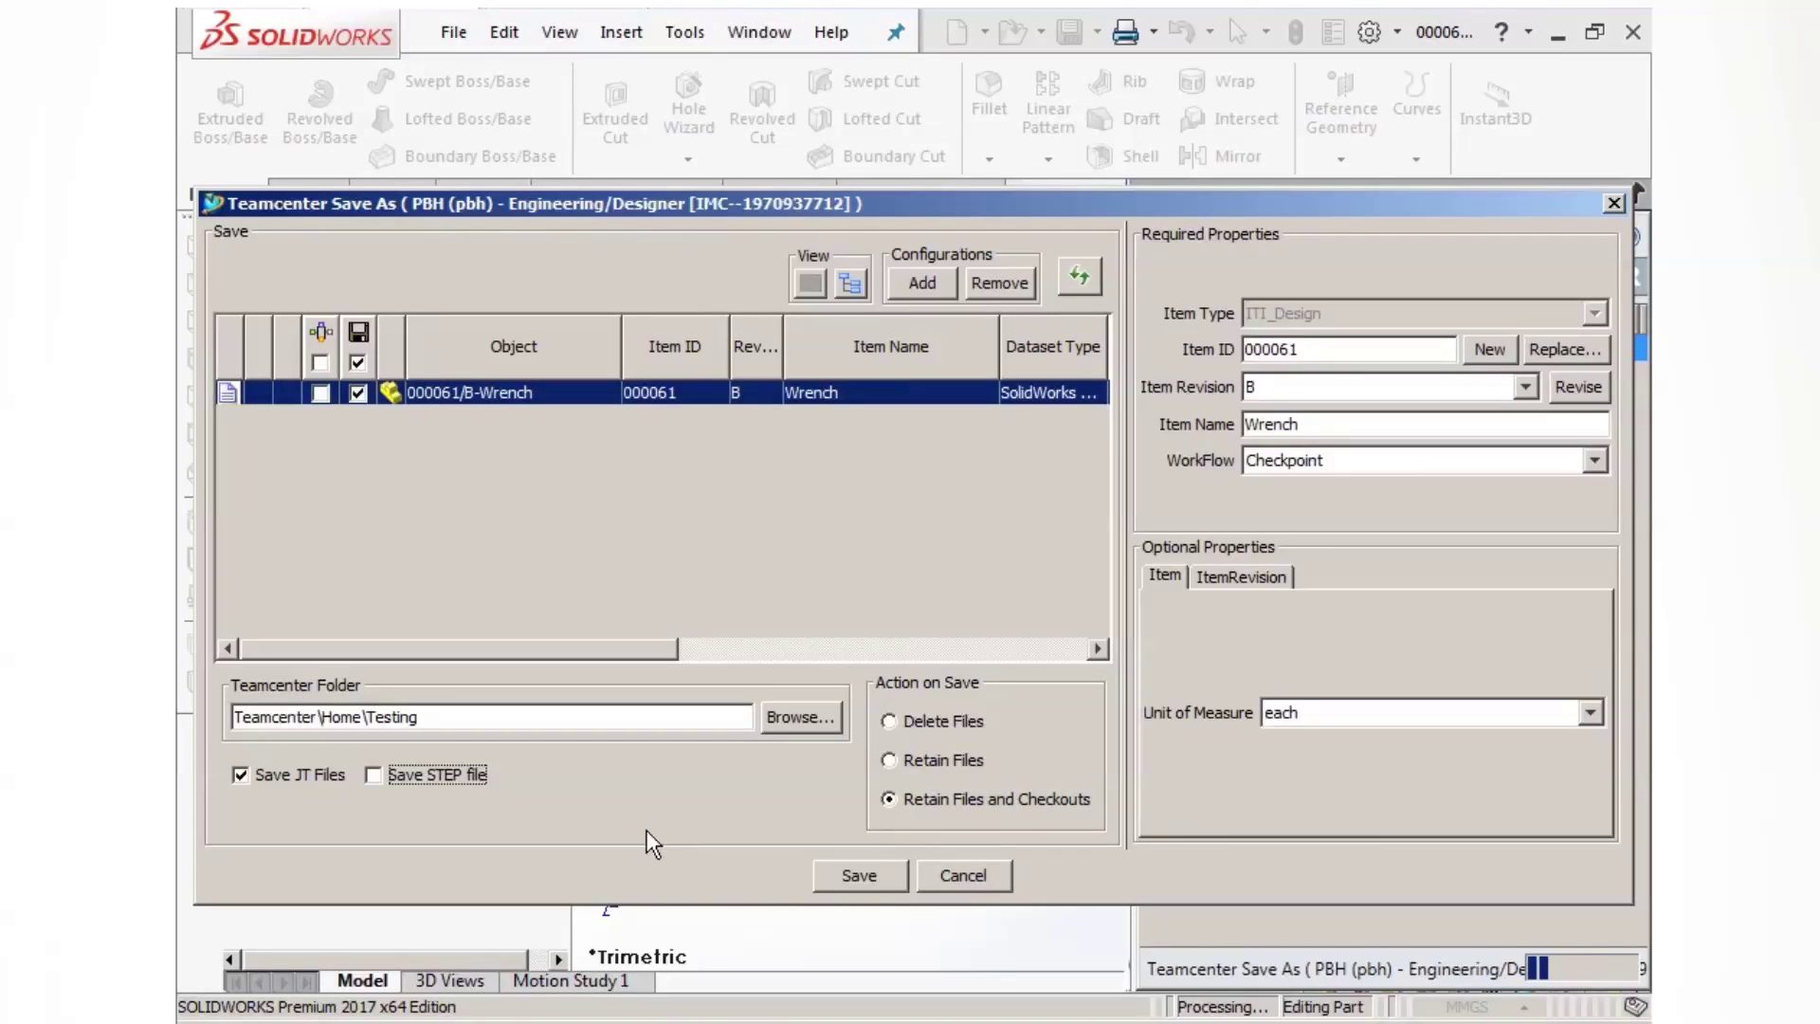
click(890, 876)
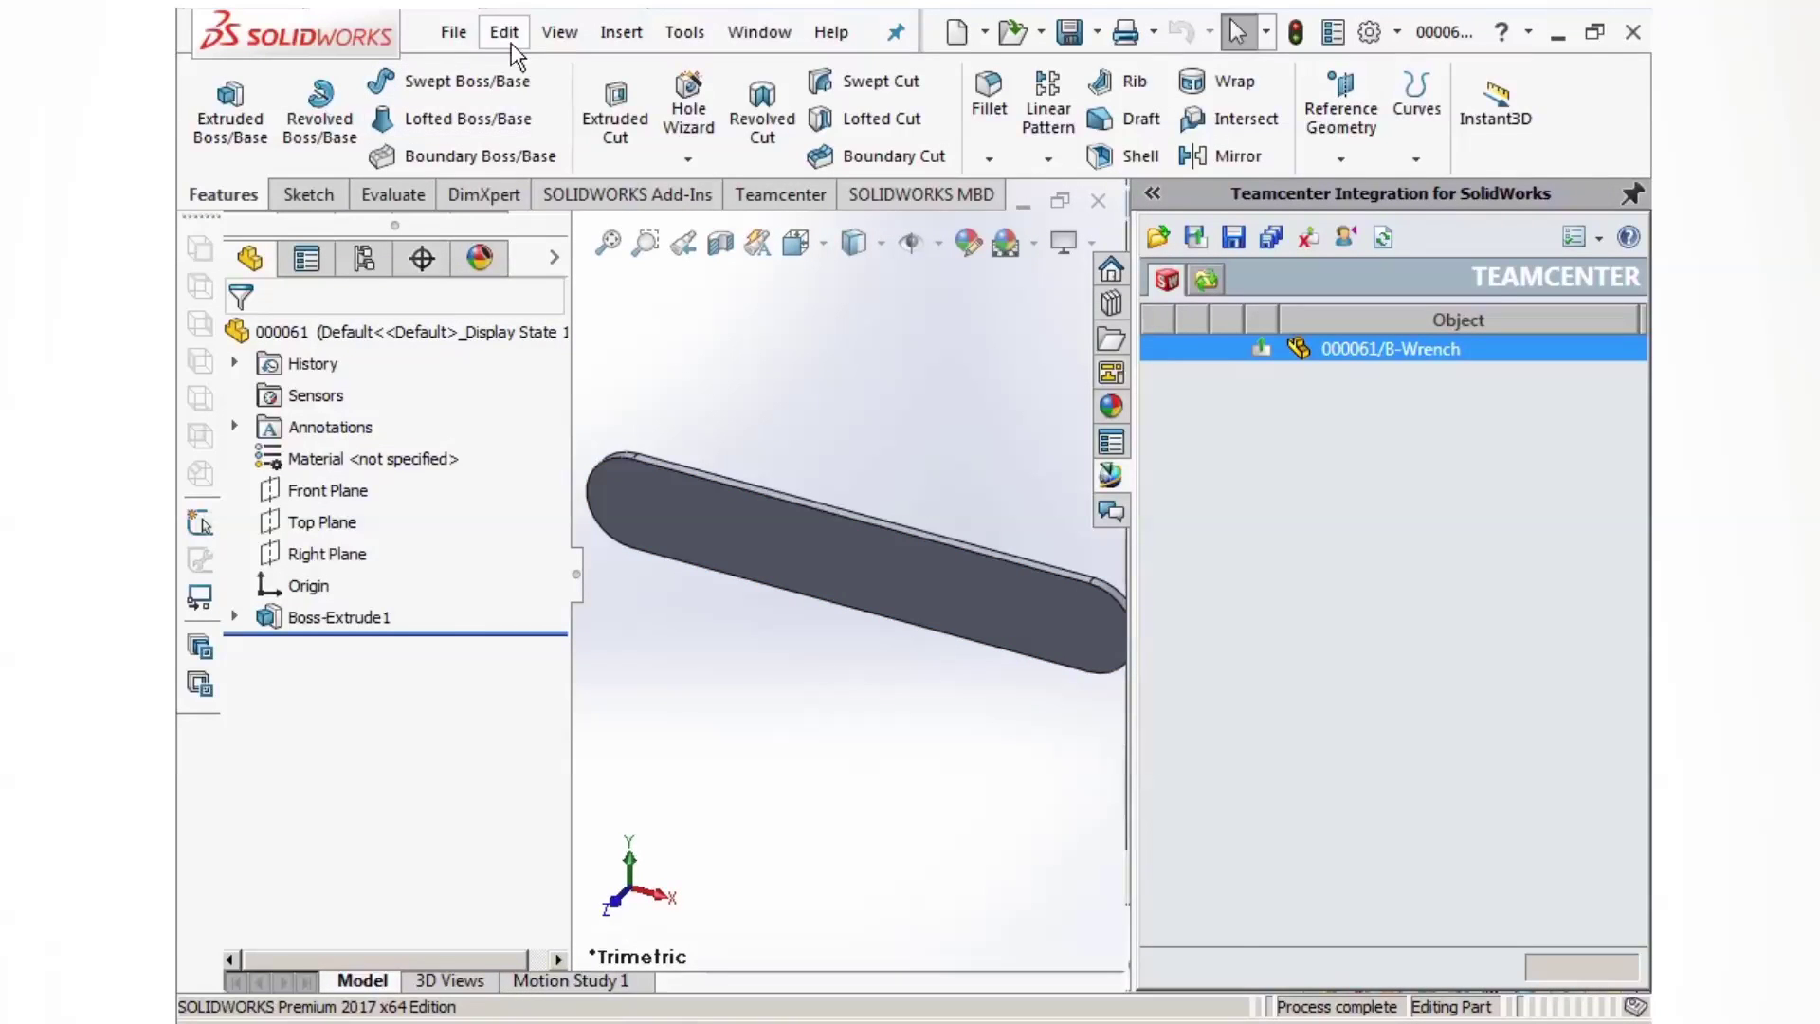
Step: Make a new drawing from the wrench part using the Drawing template and sheet format
click(454, 32)
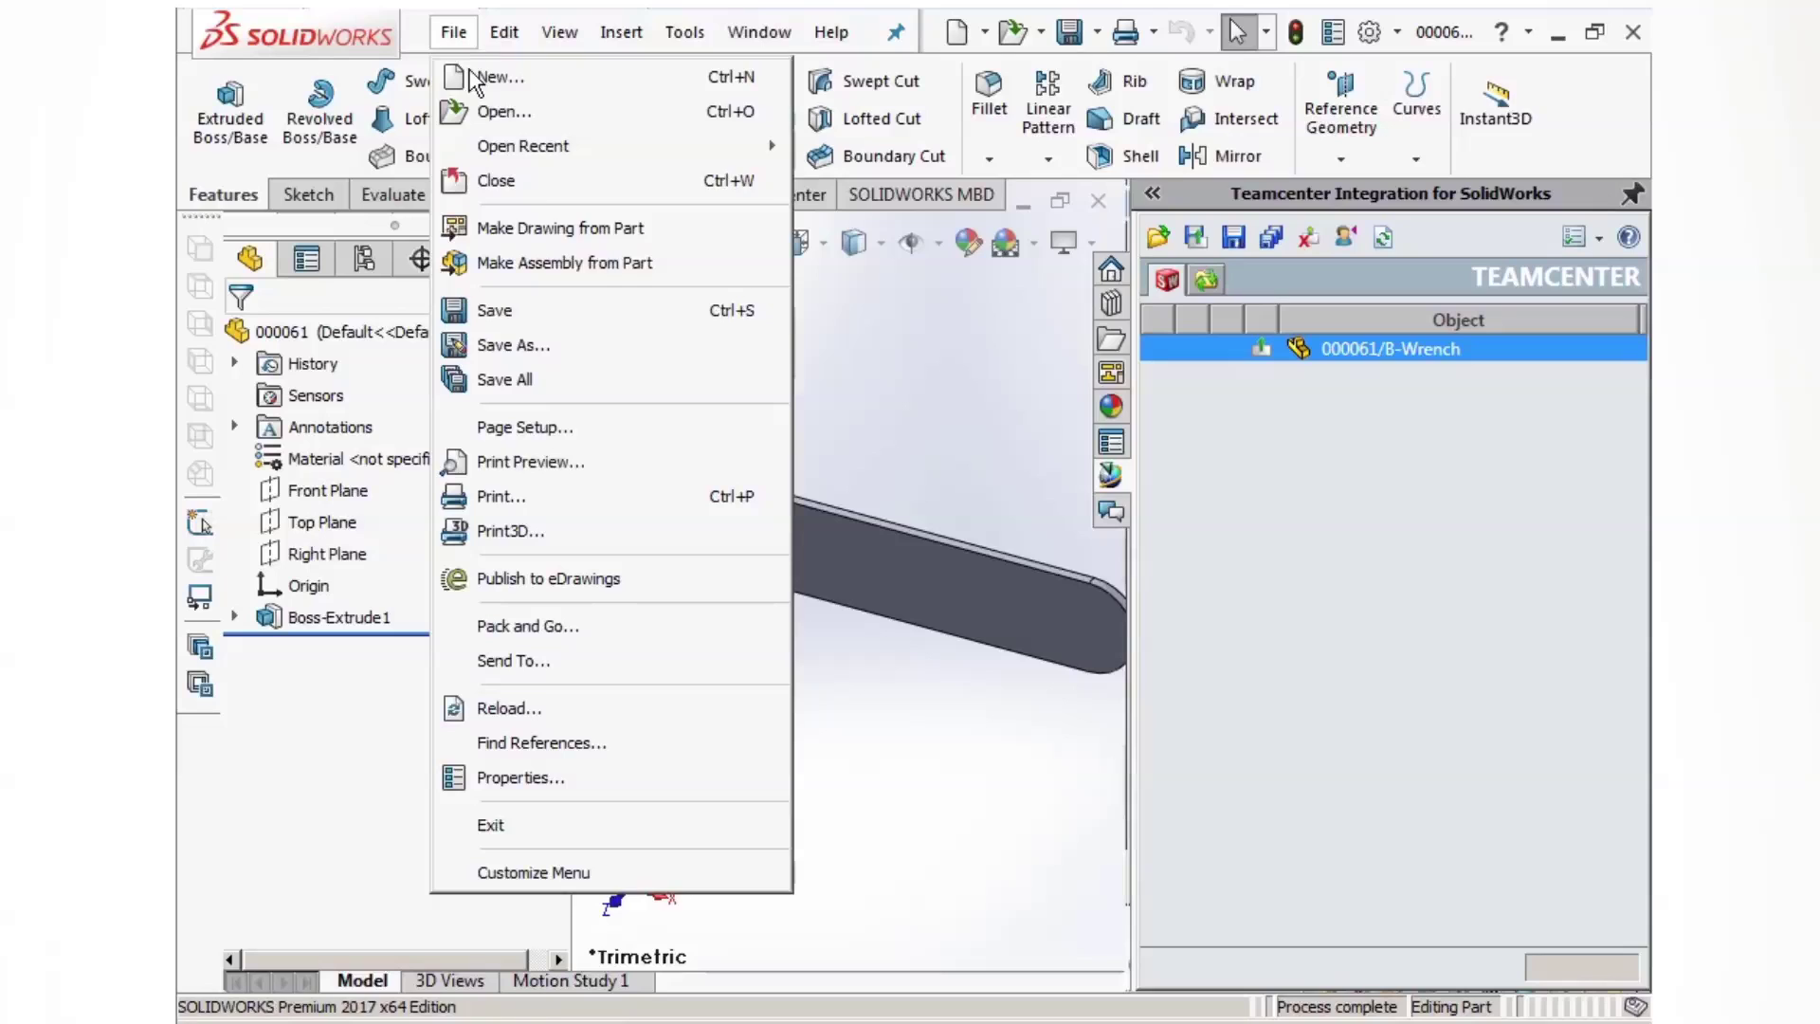
click(564, 227)
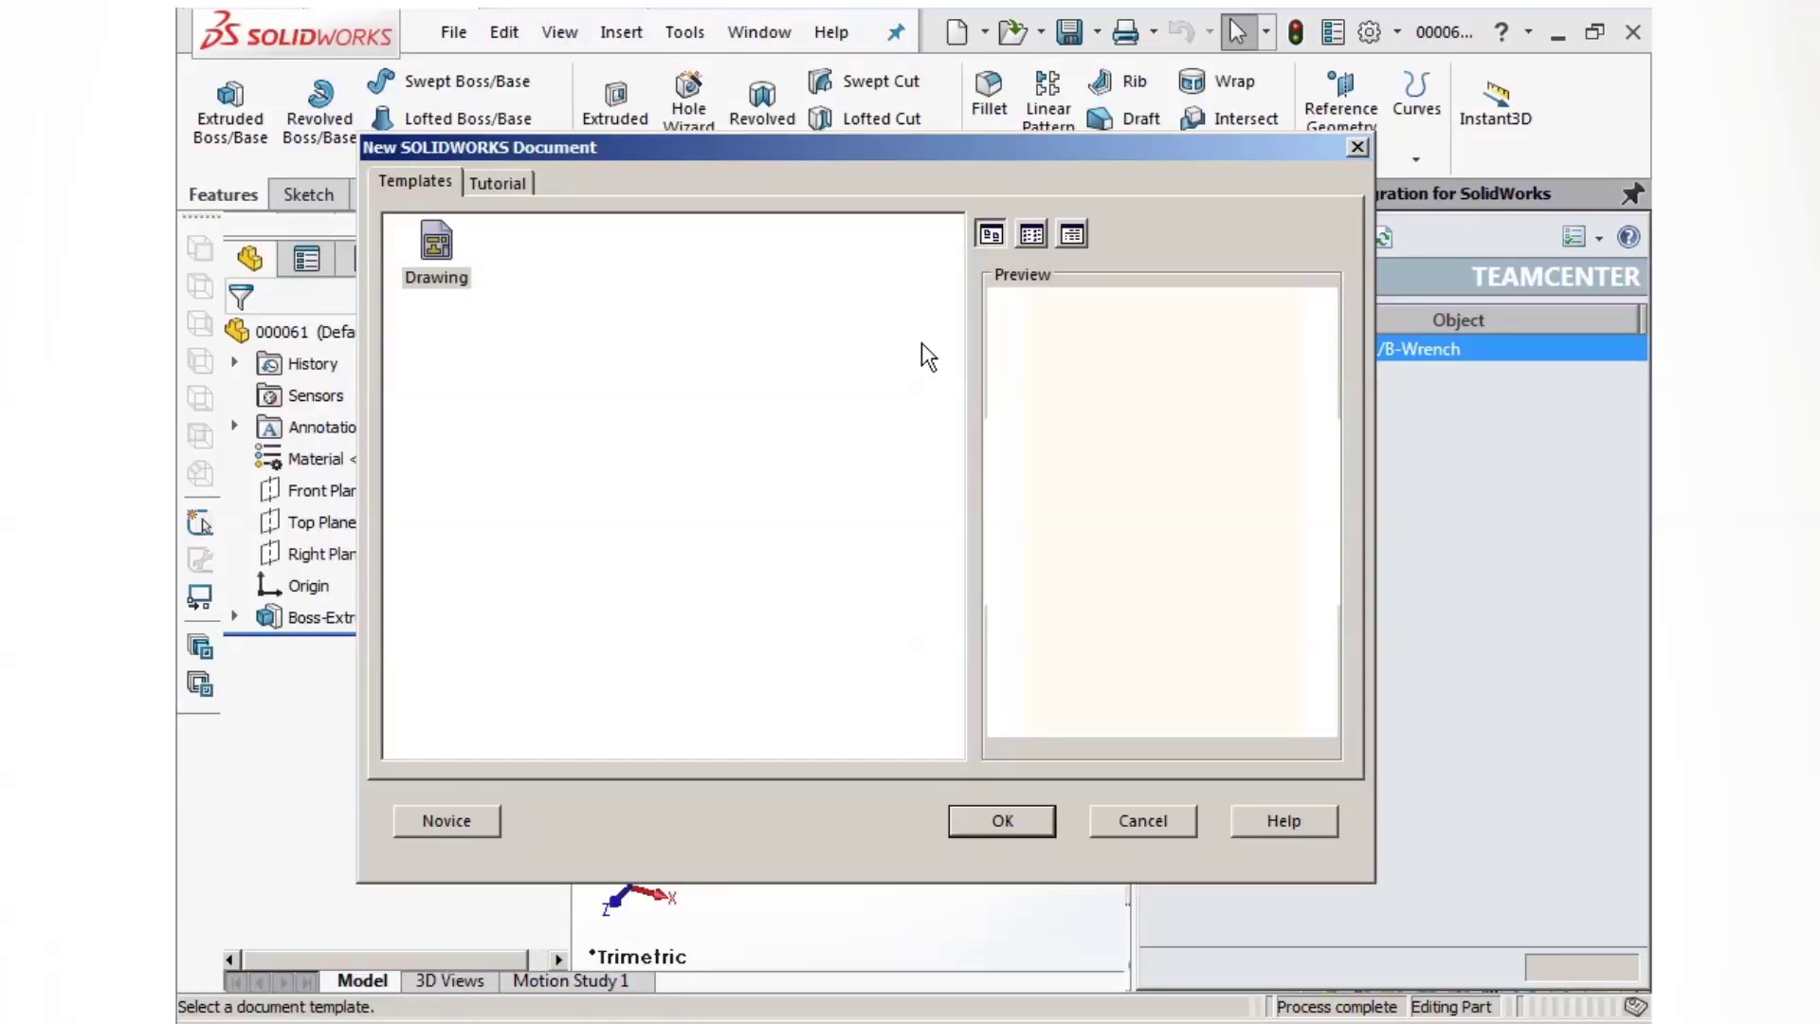
click(1025, 827)
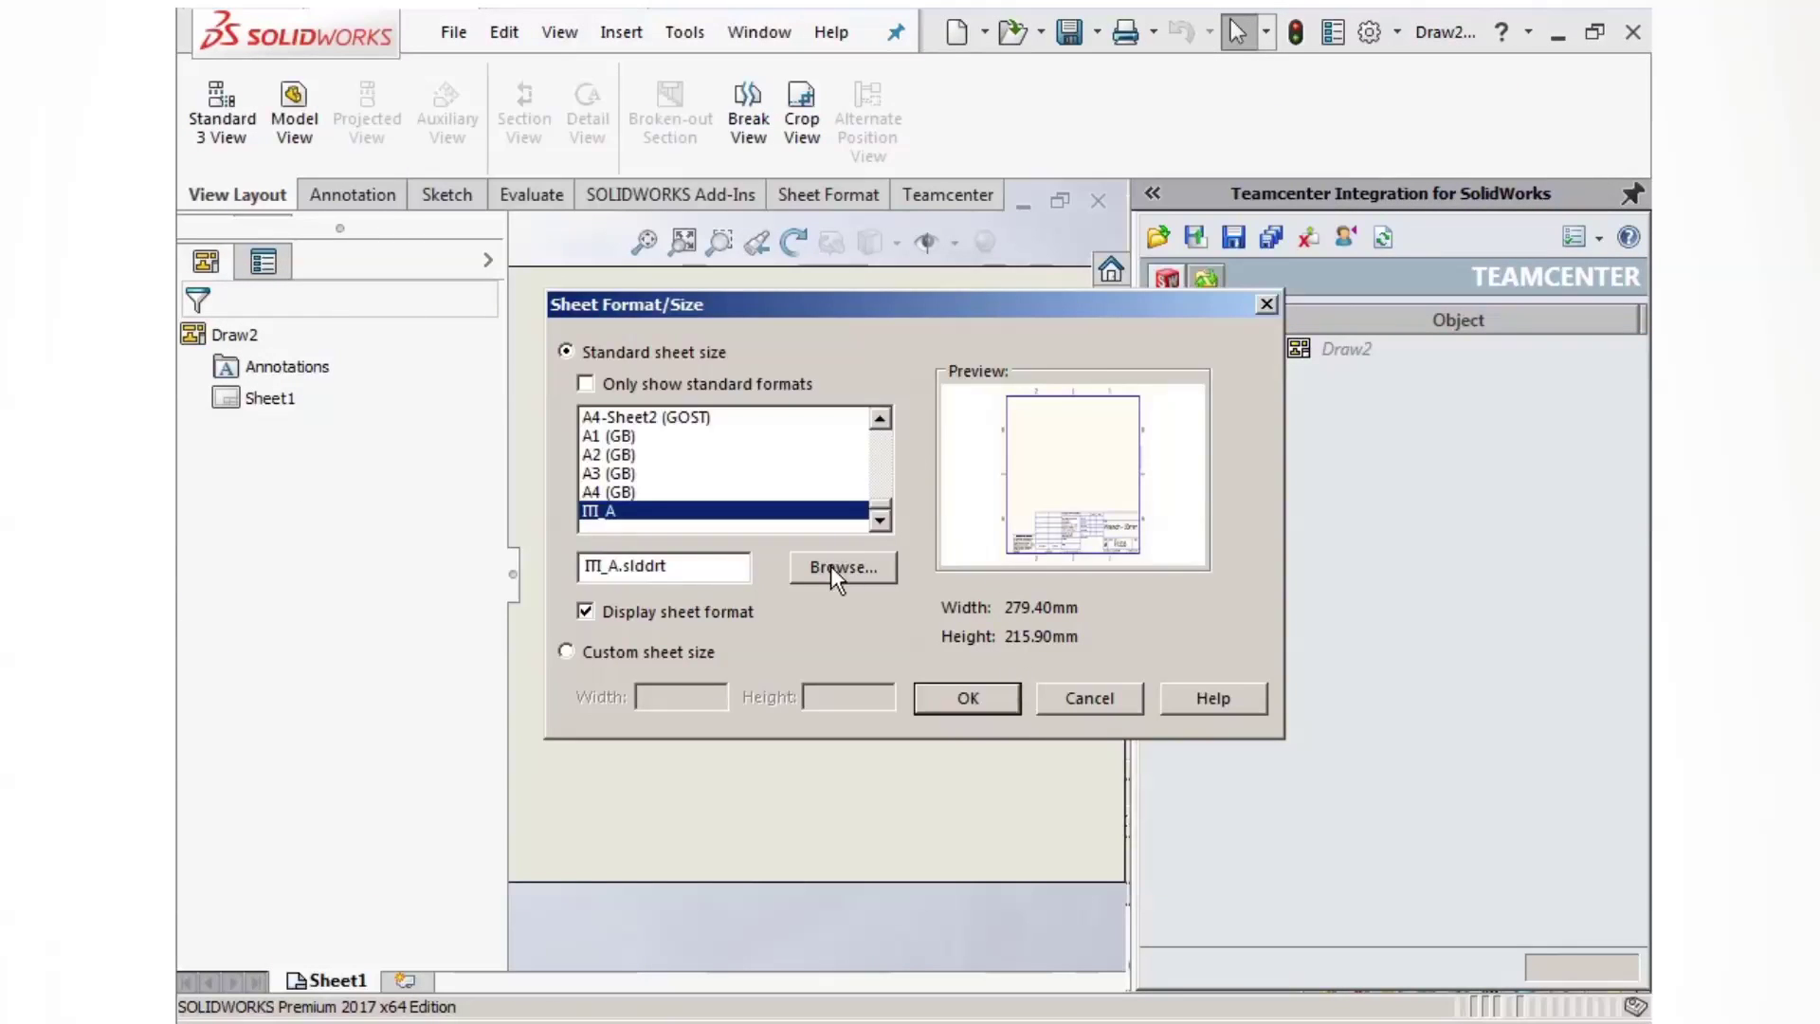
click(967, 698)
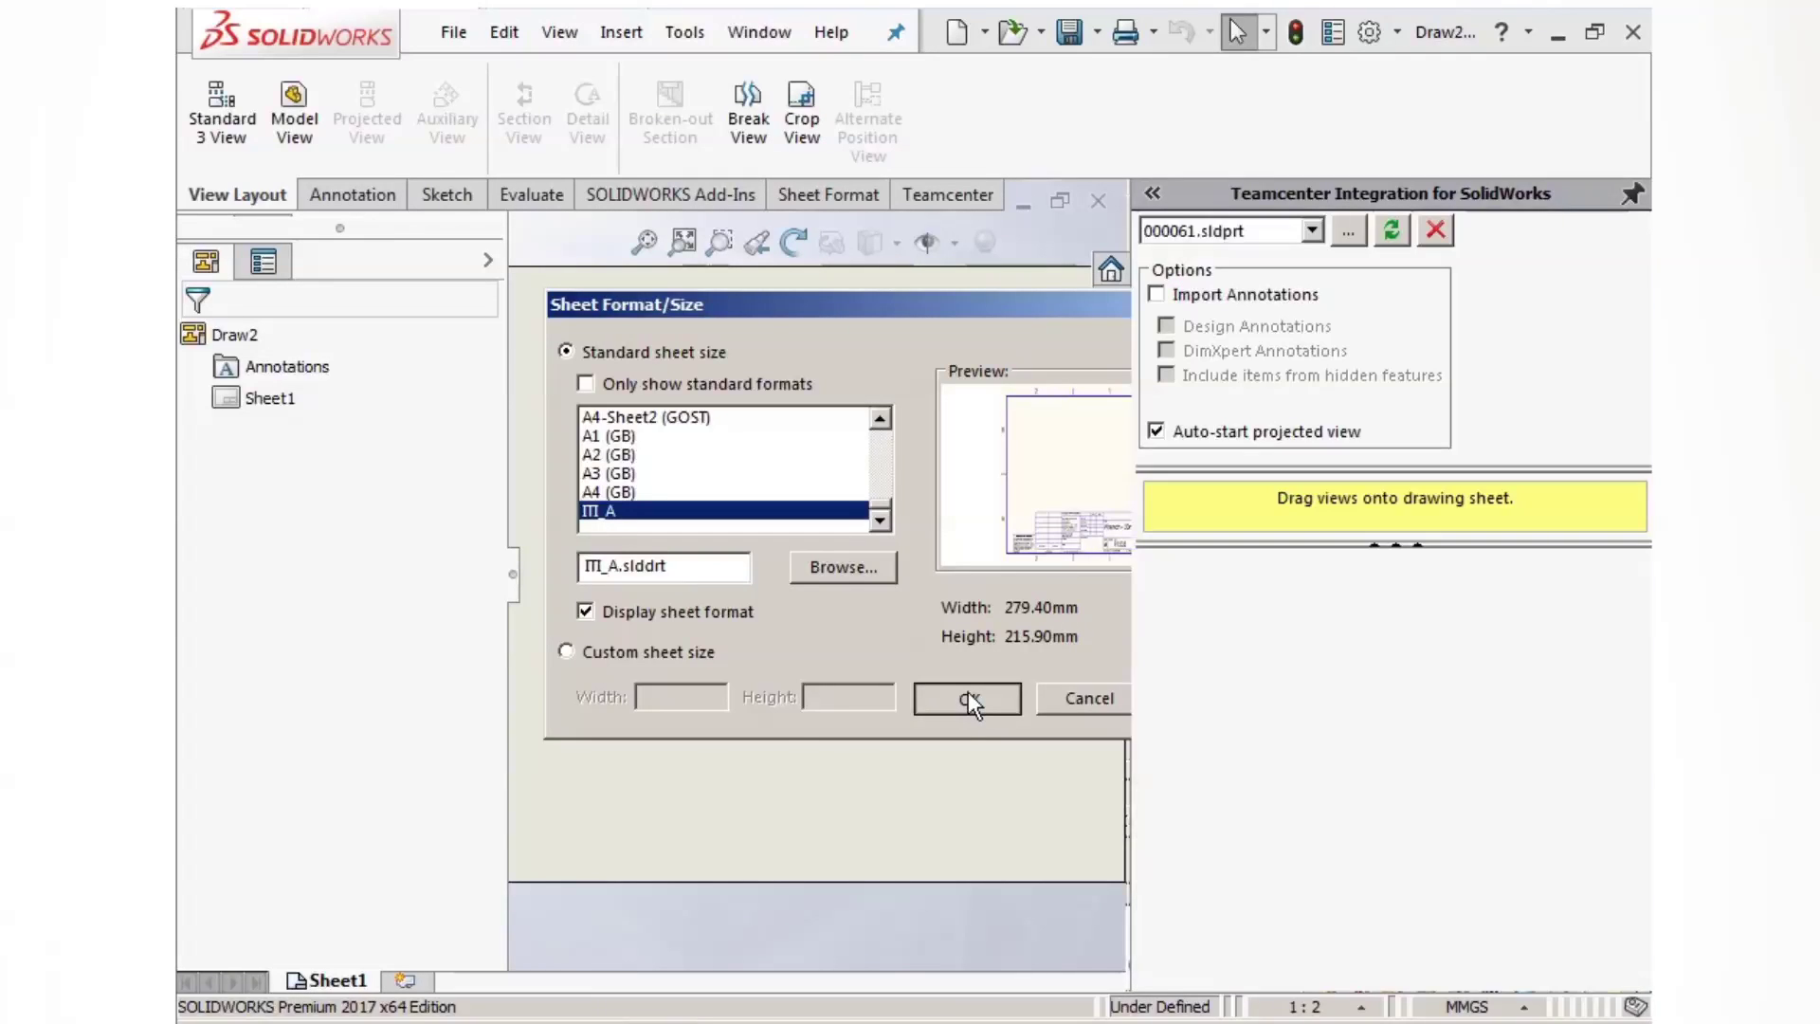
Step: Place front, top, right and isometric views, with the isometric at upper right
drag(1214, 601, 685, 594)
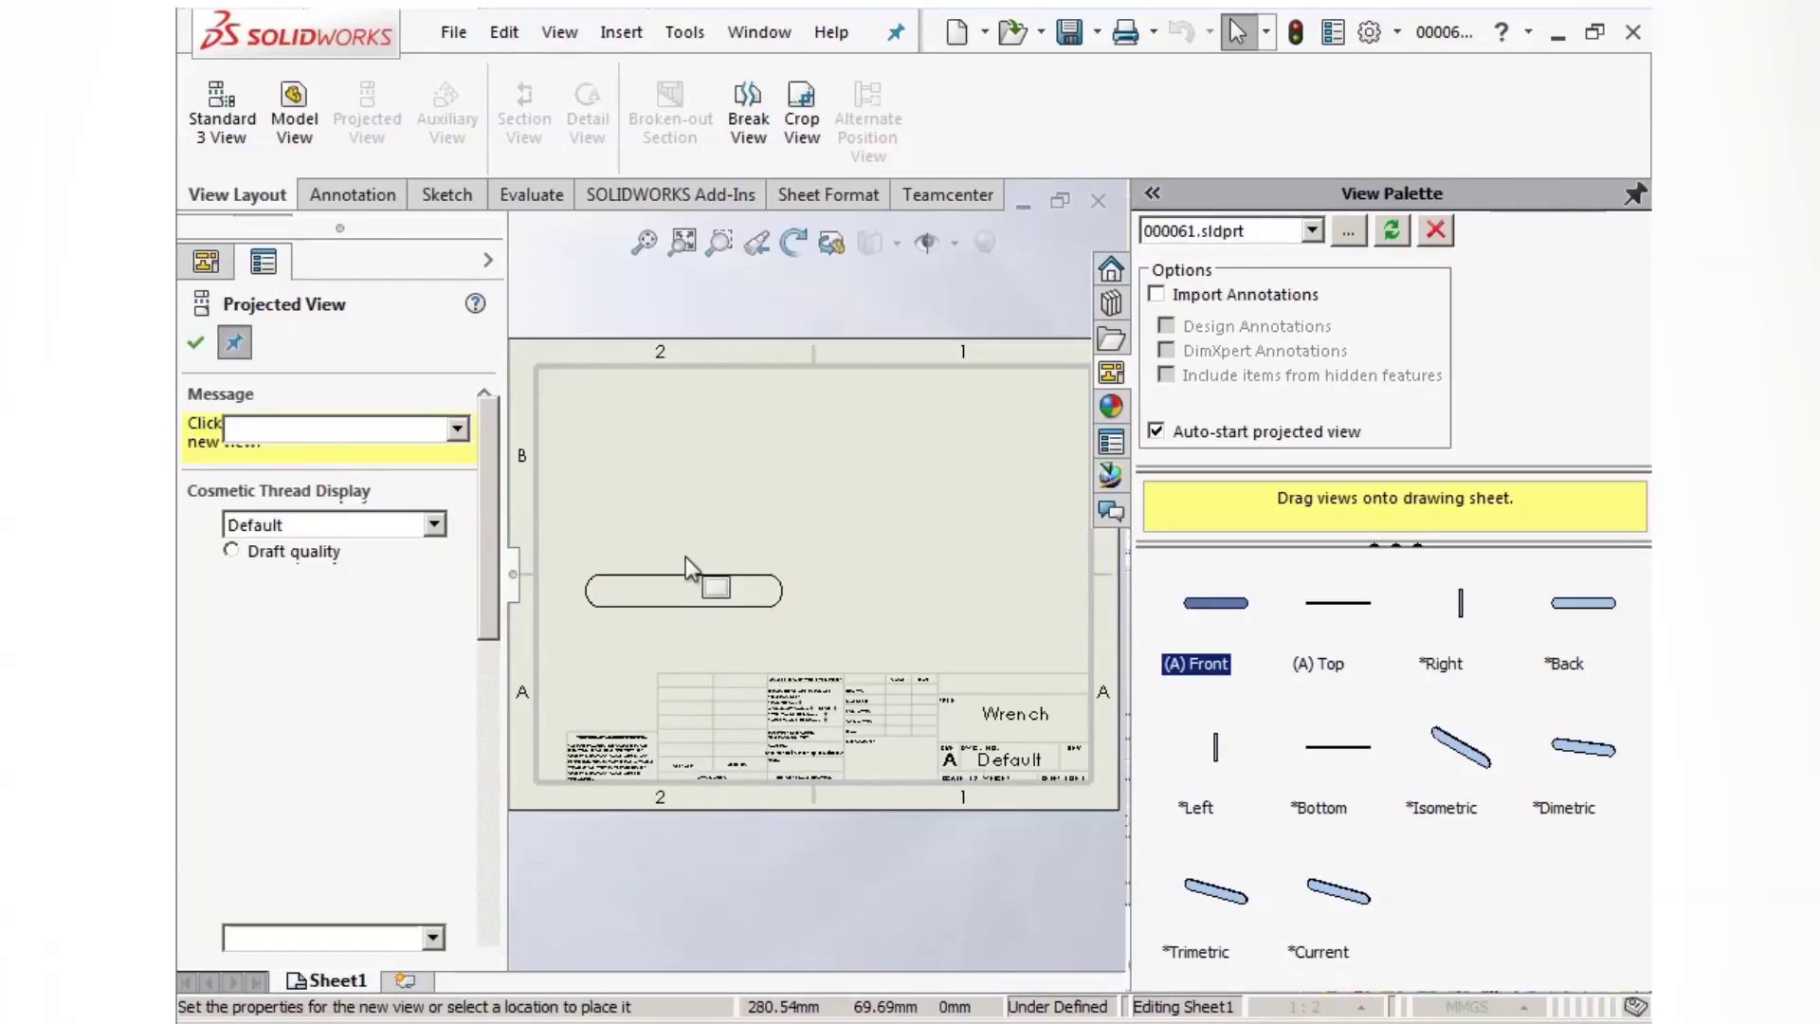
click(698, 503)
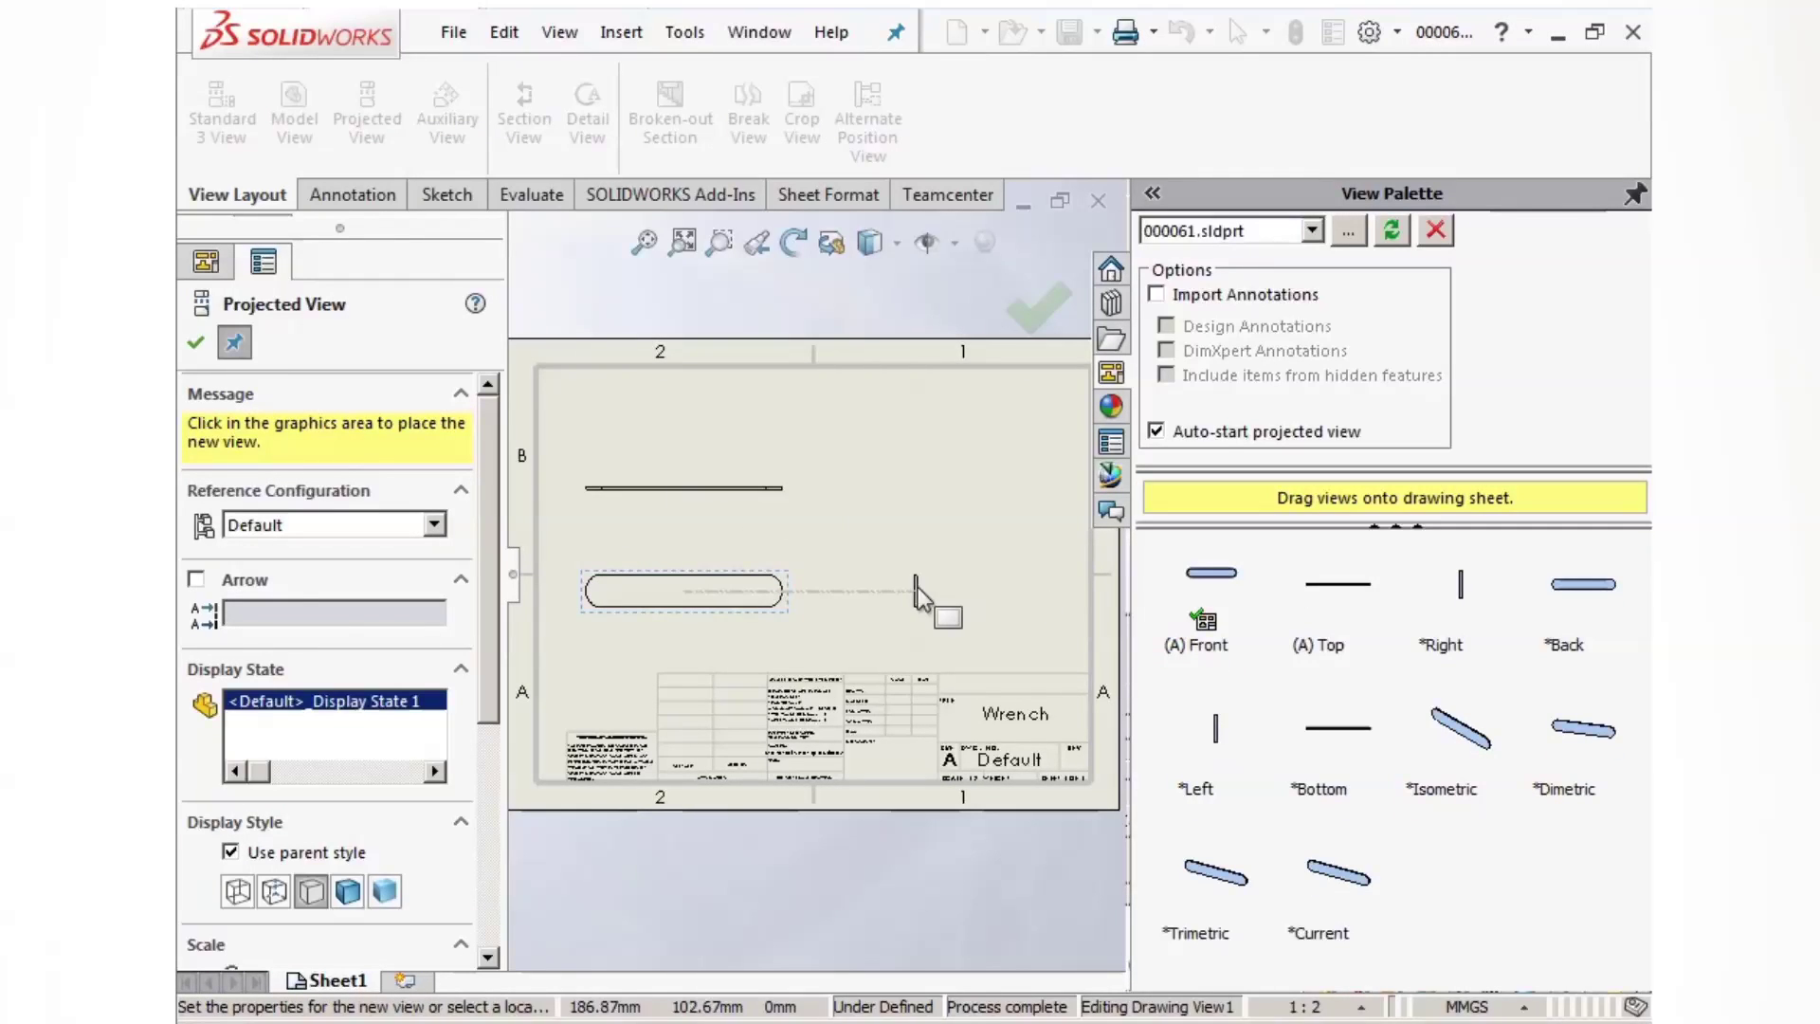
click(916, 593)
click(915, 507)
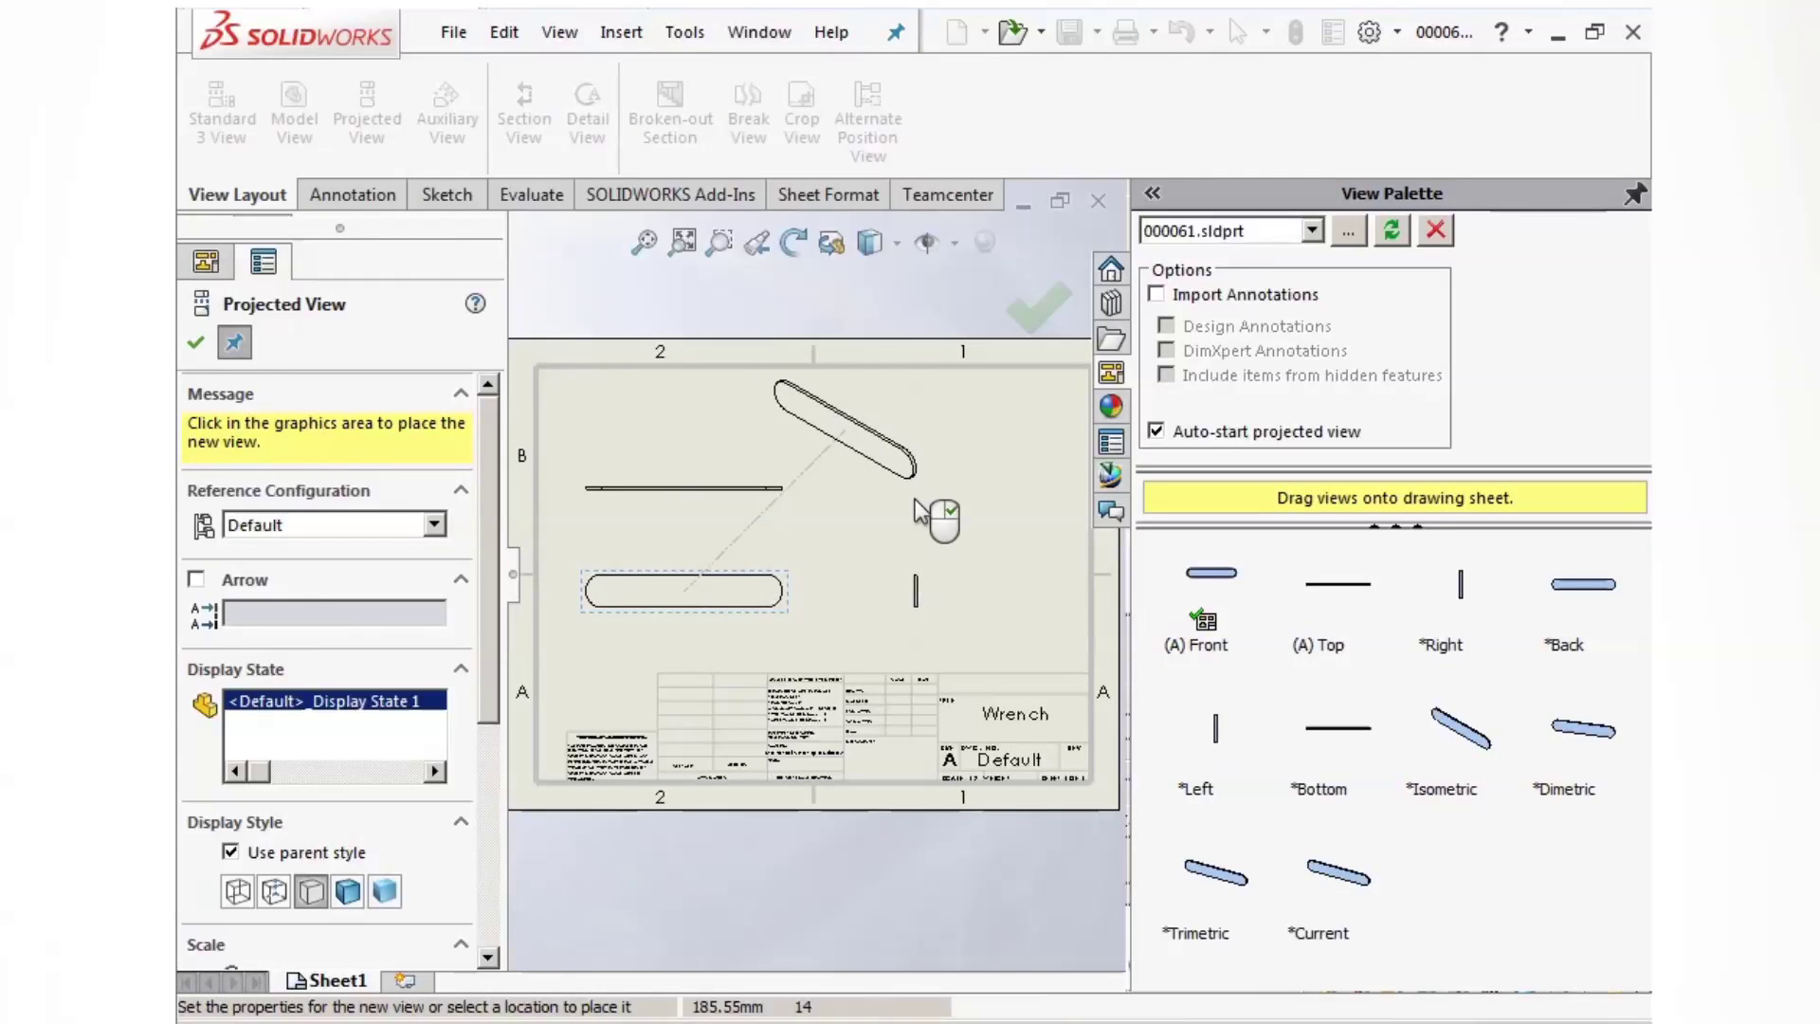
click(195, 345)
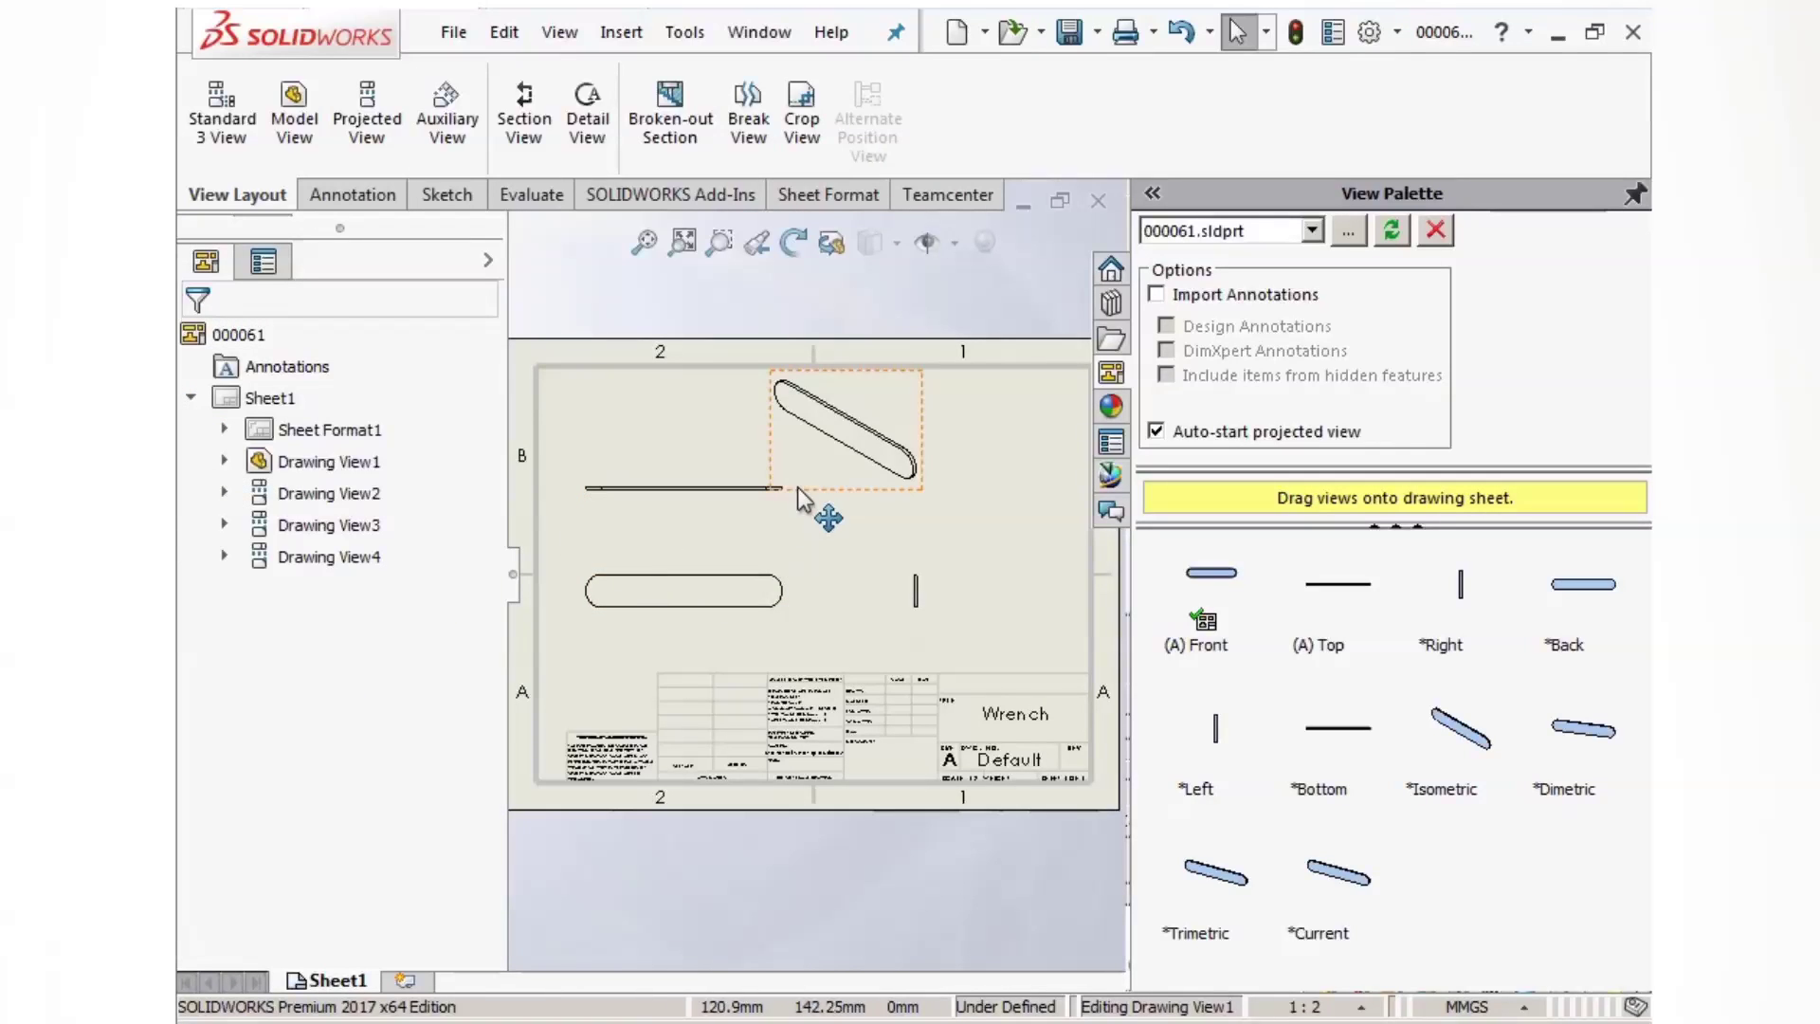
drag(827, 498, 910, 536)
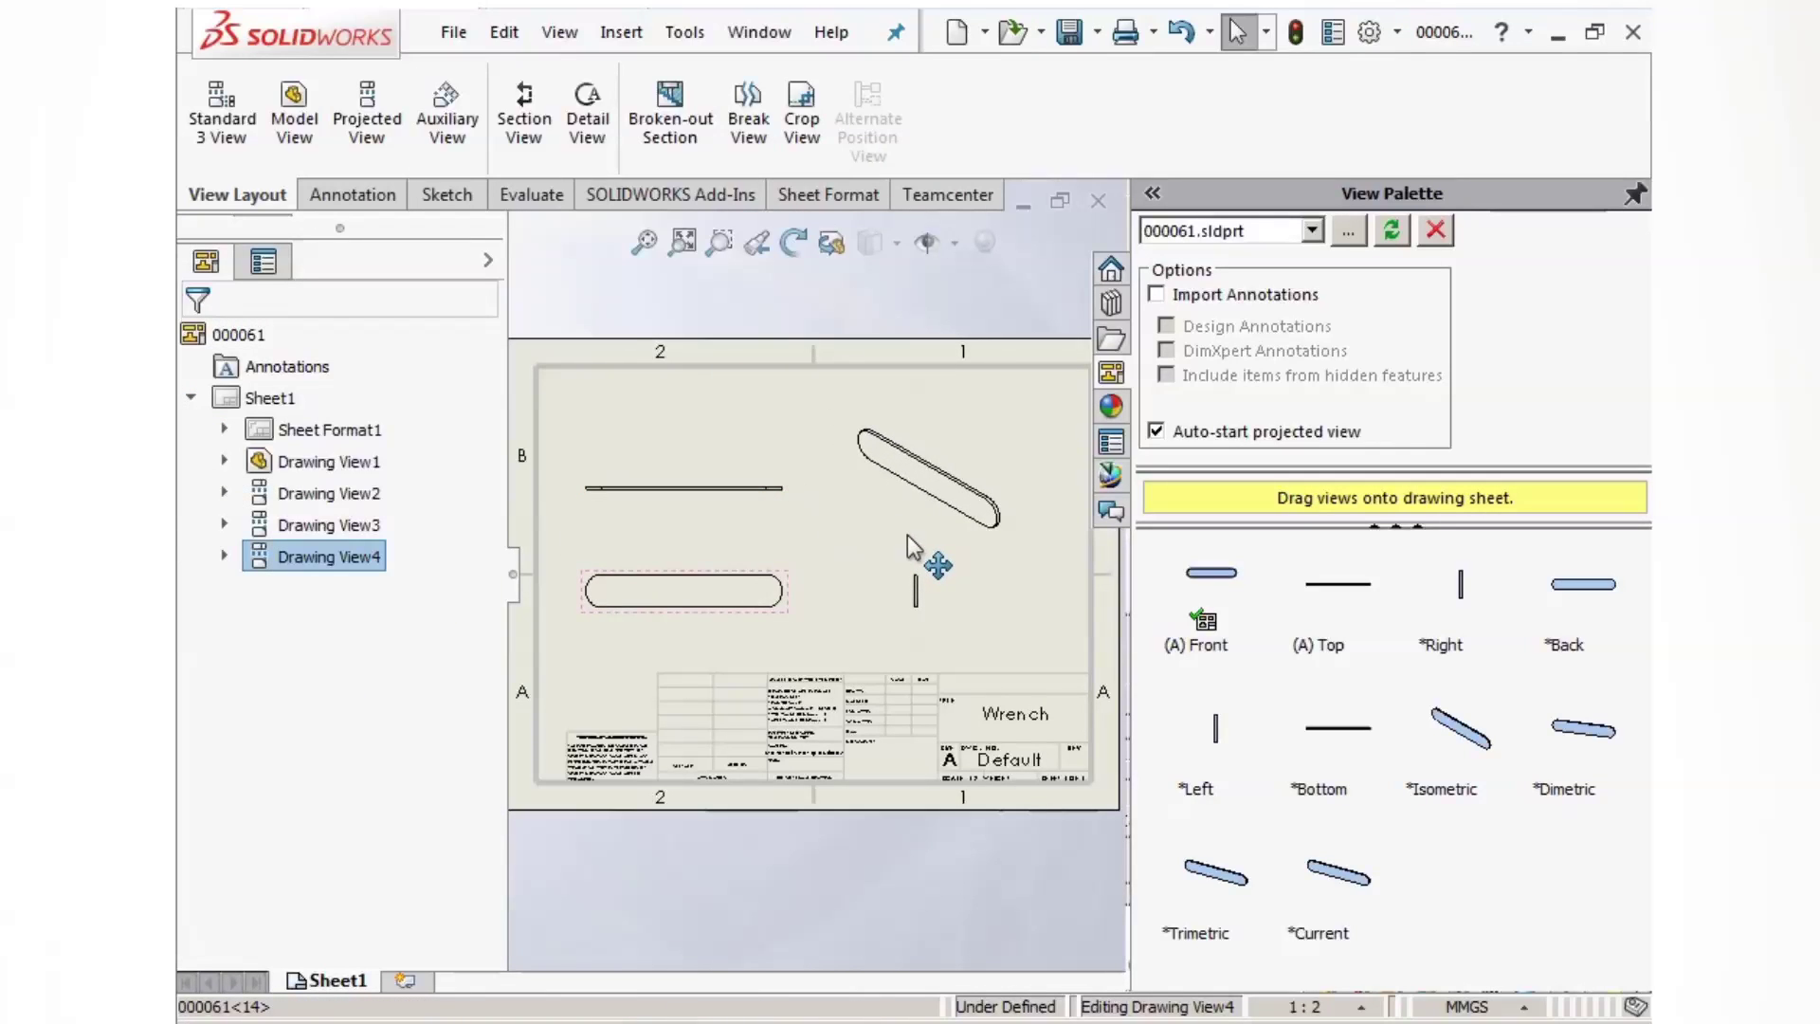
click(196, 343)
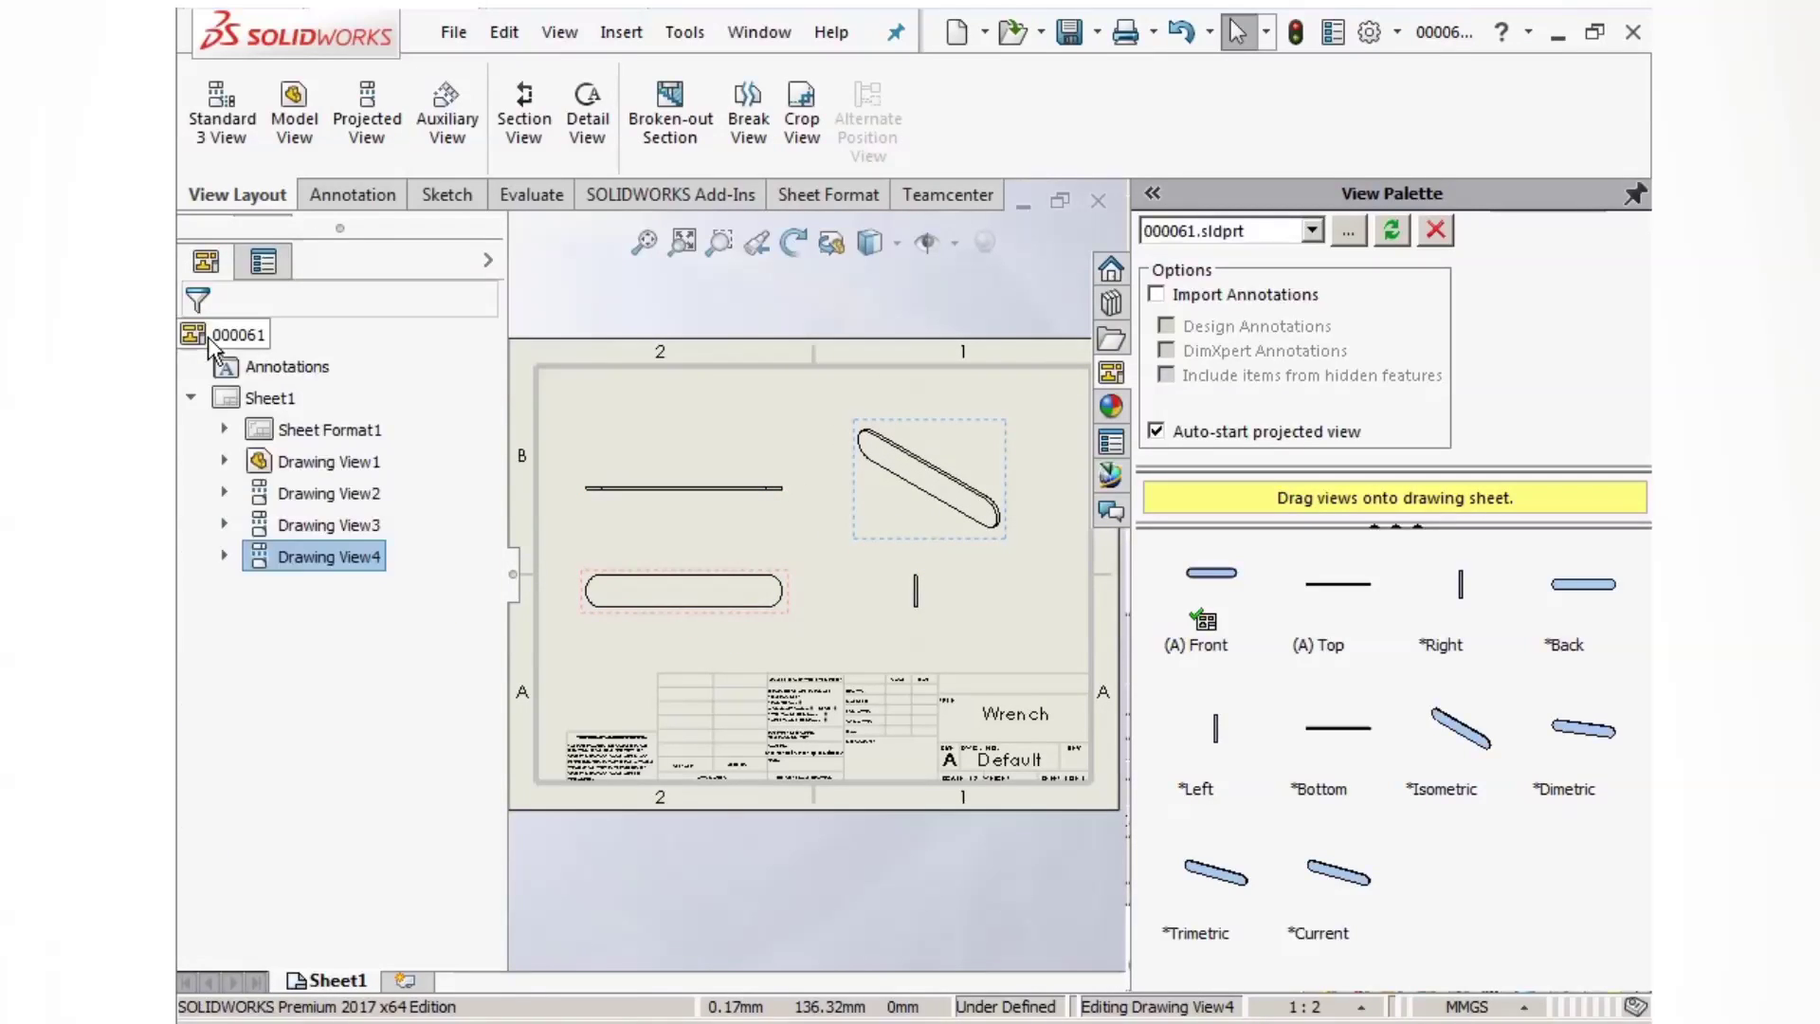
Step: Insert the model's 'Marked for drawing' dimensions into all drawing views
click(346, 193)
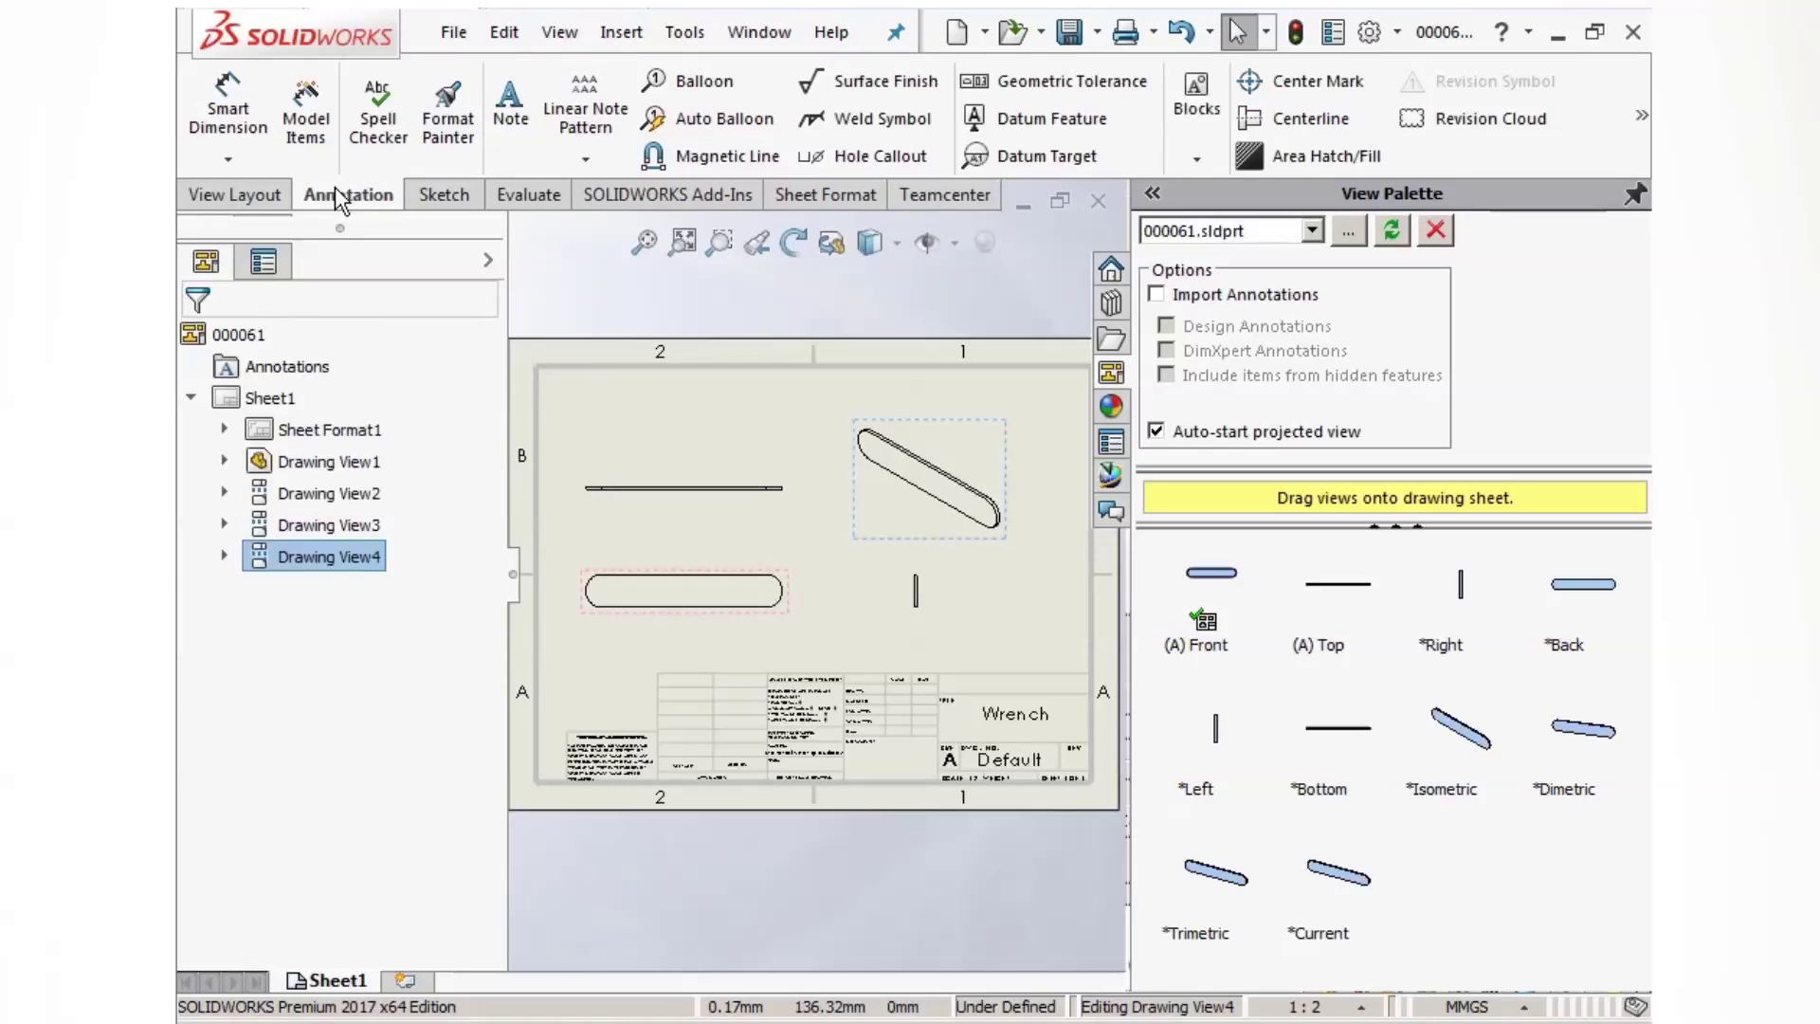
click(306, 118)
click(248, 682)
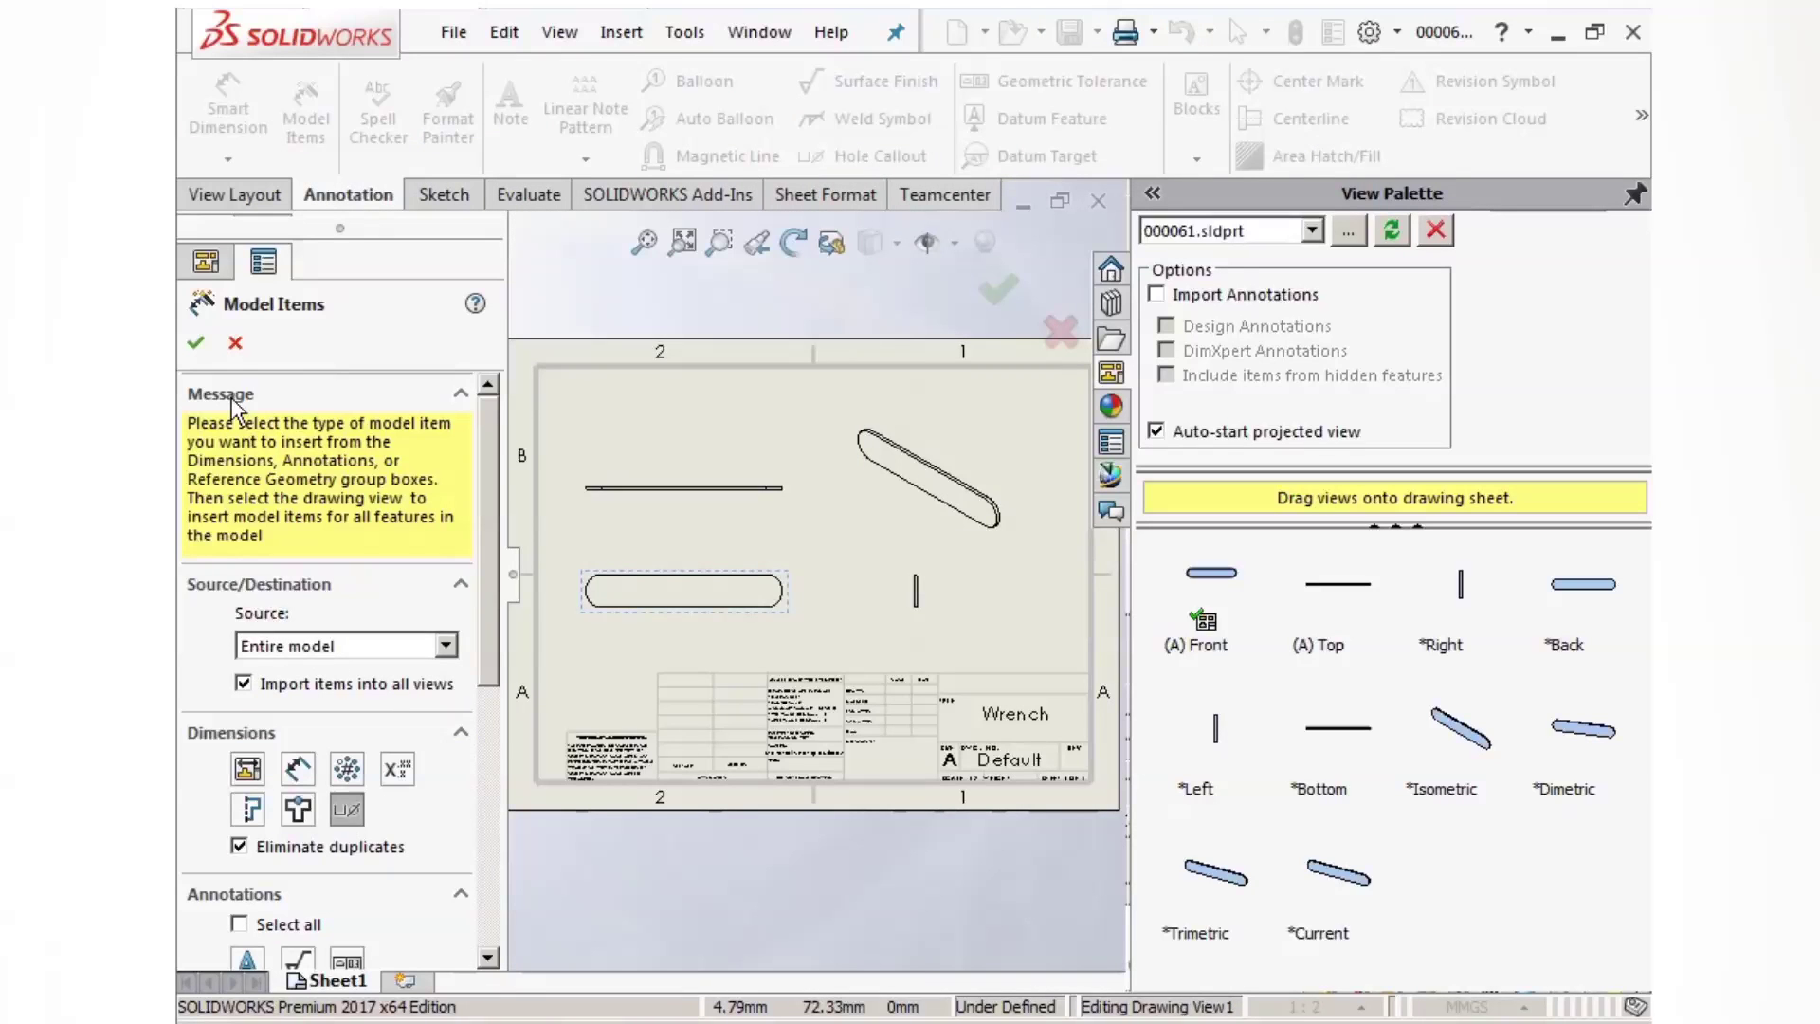
click(252, 772)
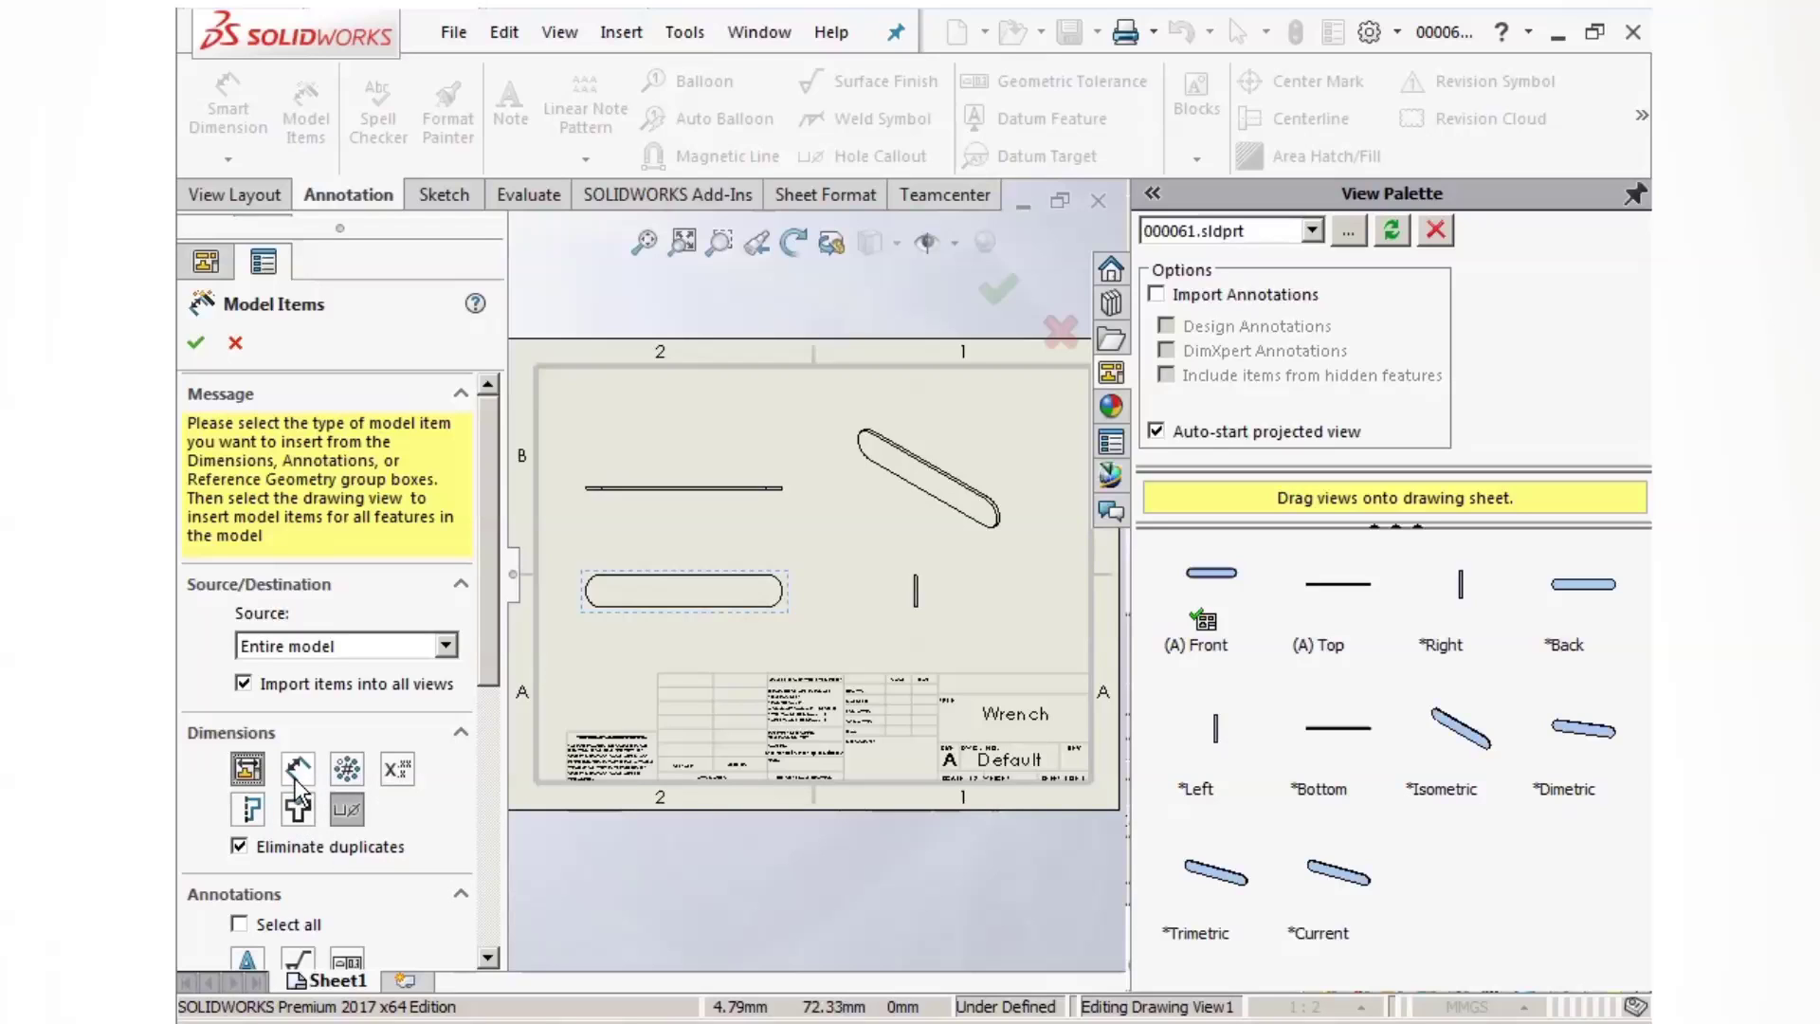
click(297, 770)
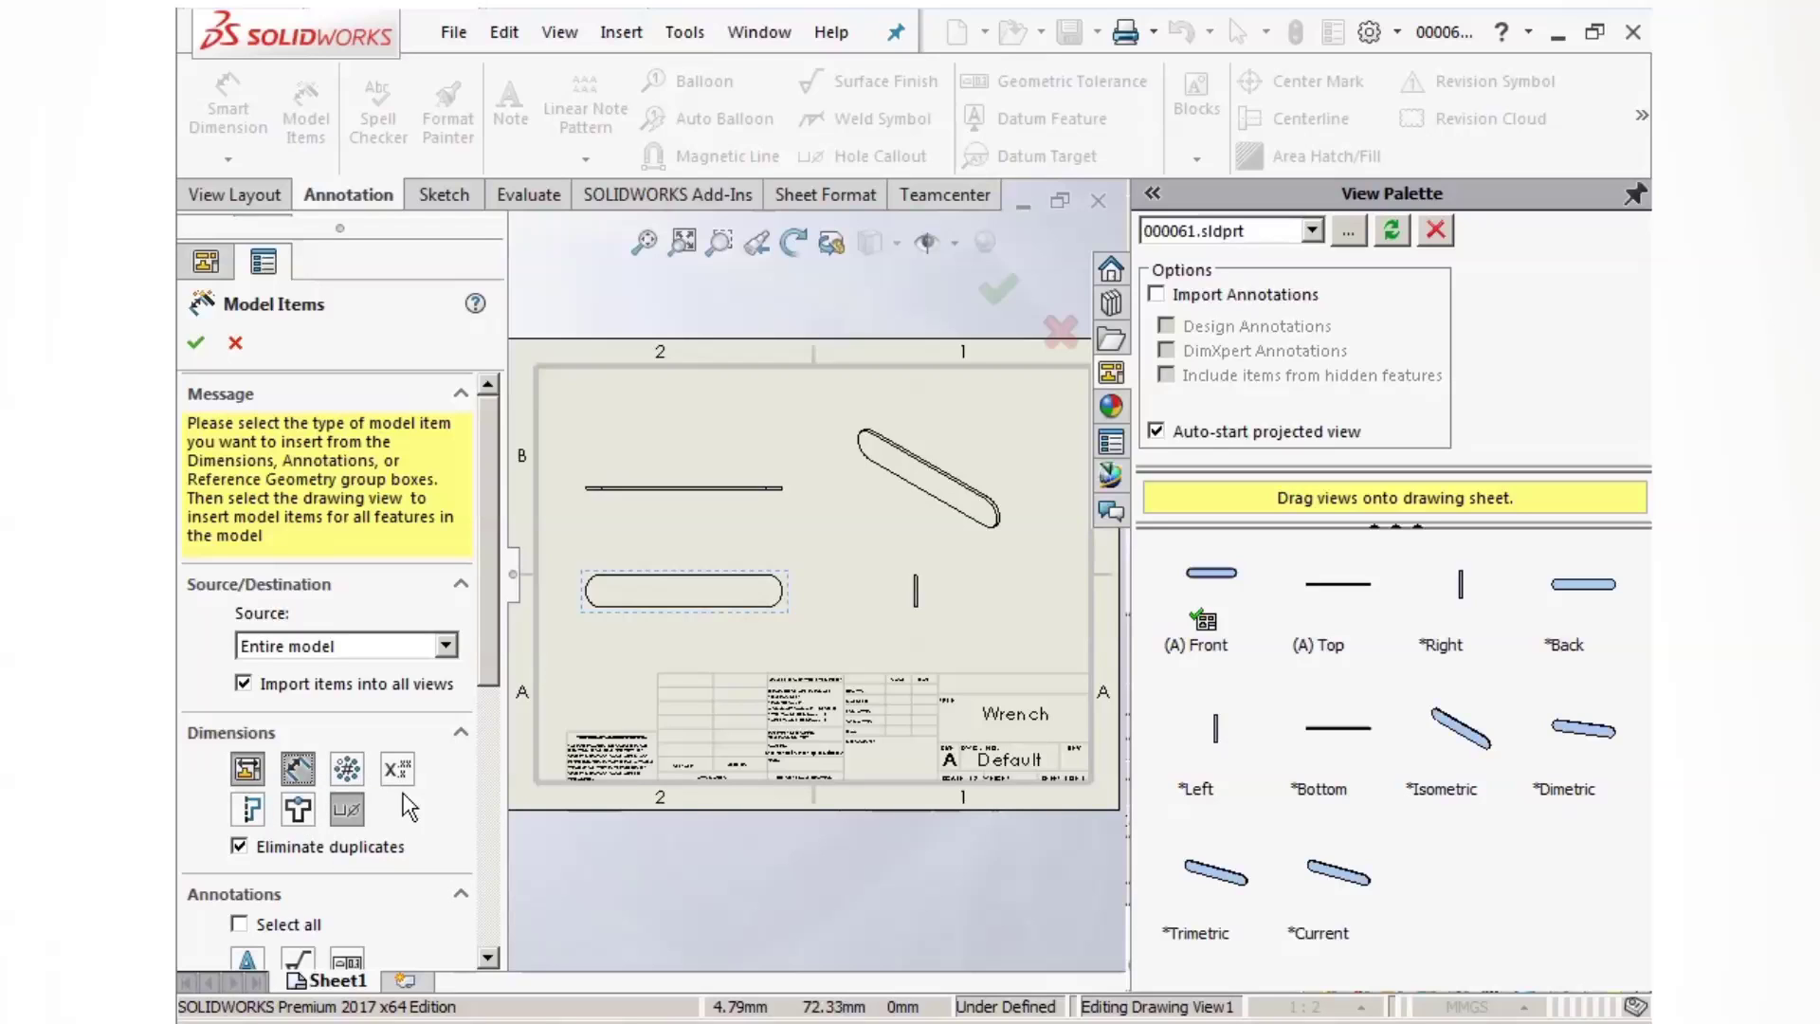
click(200, 345)
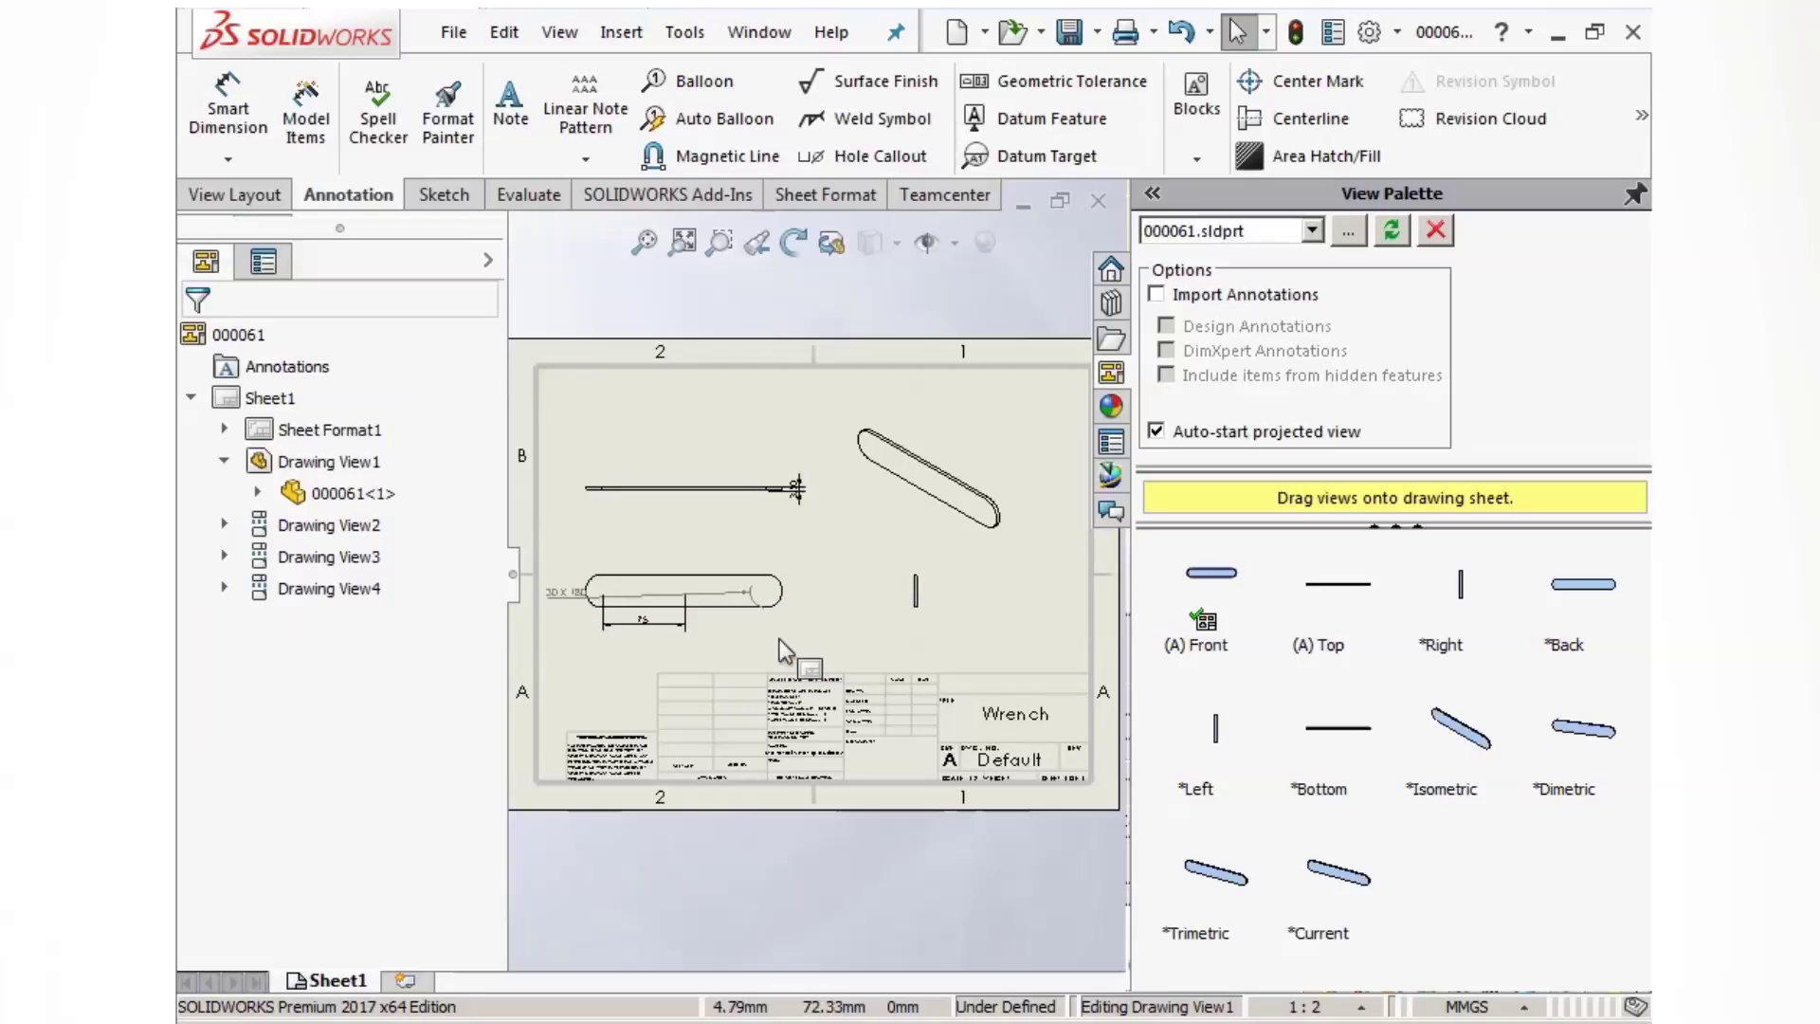
Step: Move the 30 X 180 callout right of the slot and reposition the thickness dimension
mouse_move(561, 594)
mouse_down()
mouse_move(720, 630)
mouse_move(834, 612)
mouse_up()
click(869, 559)
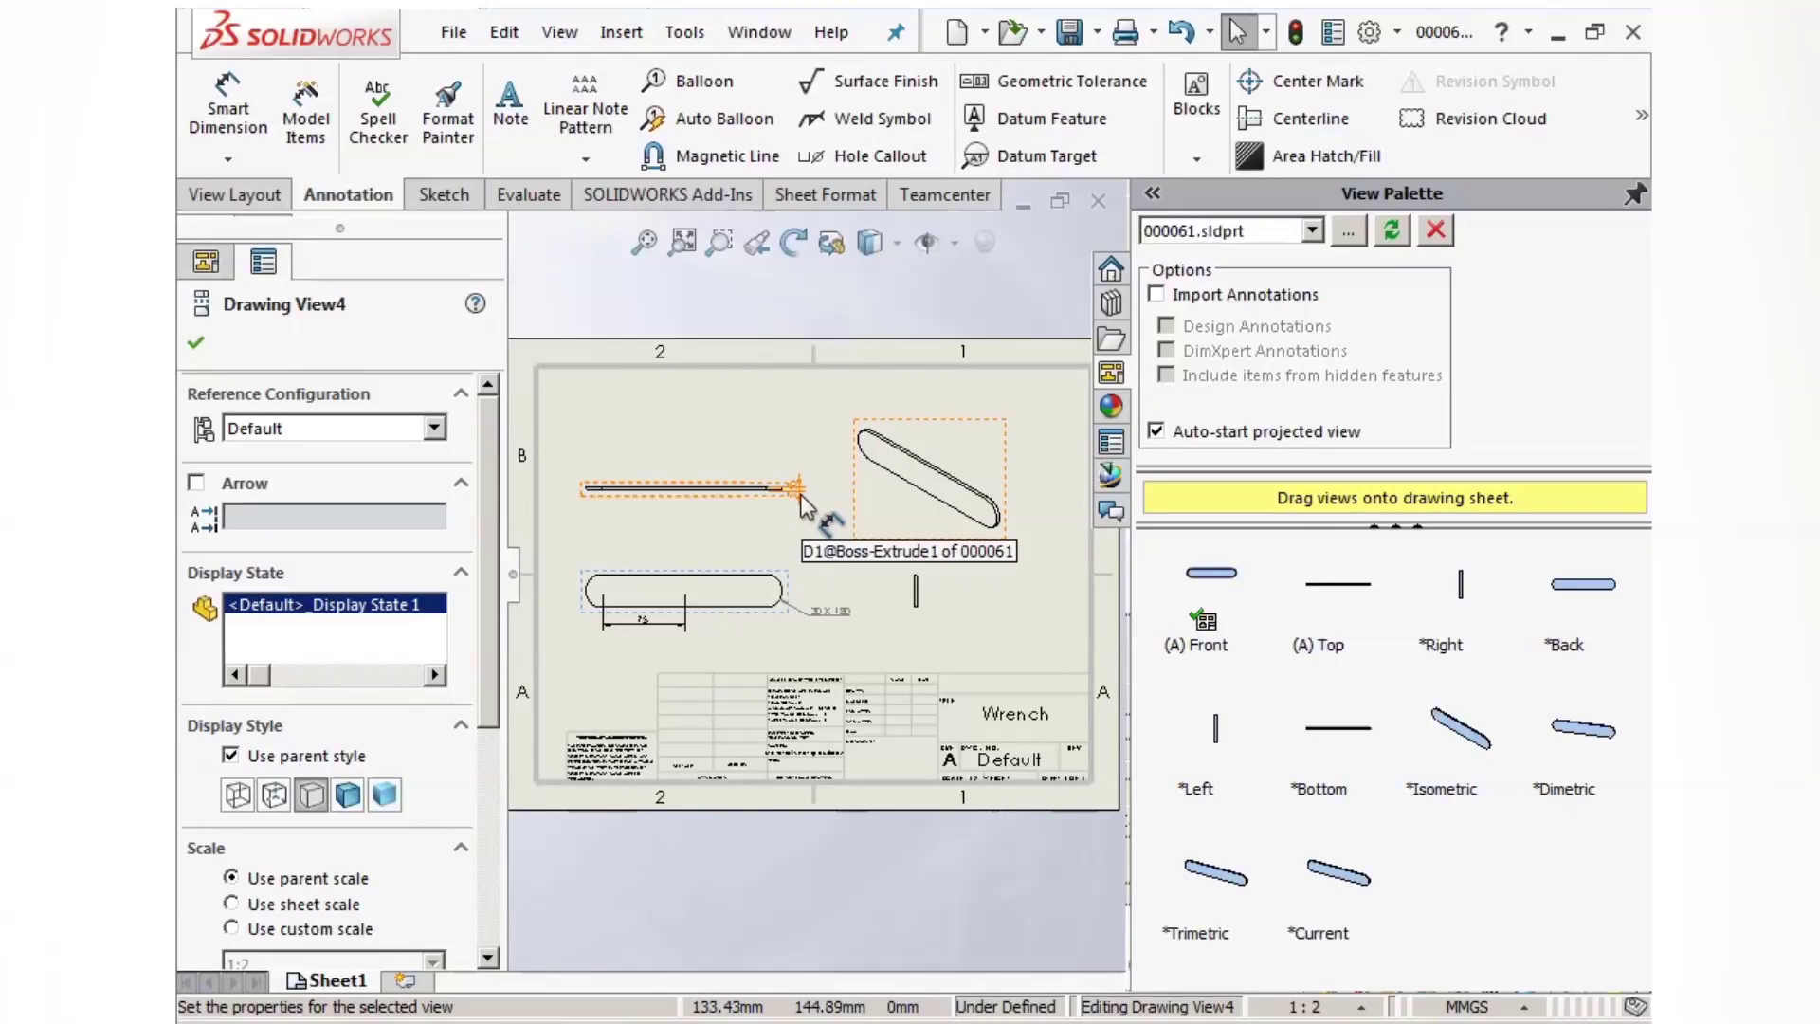
drag(801, 506, 812, 540)
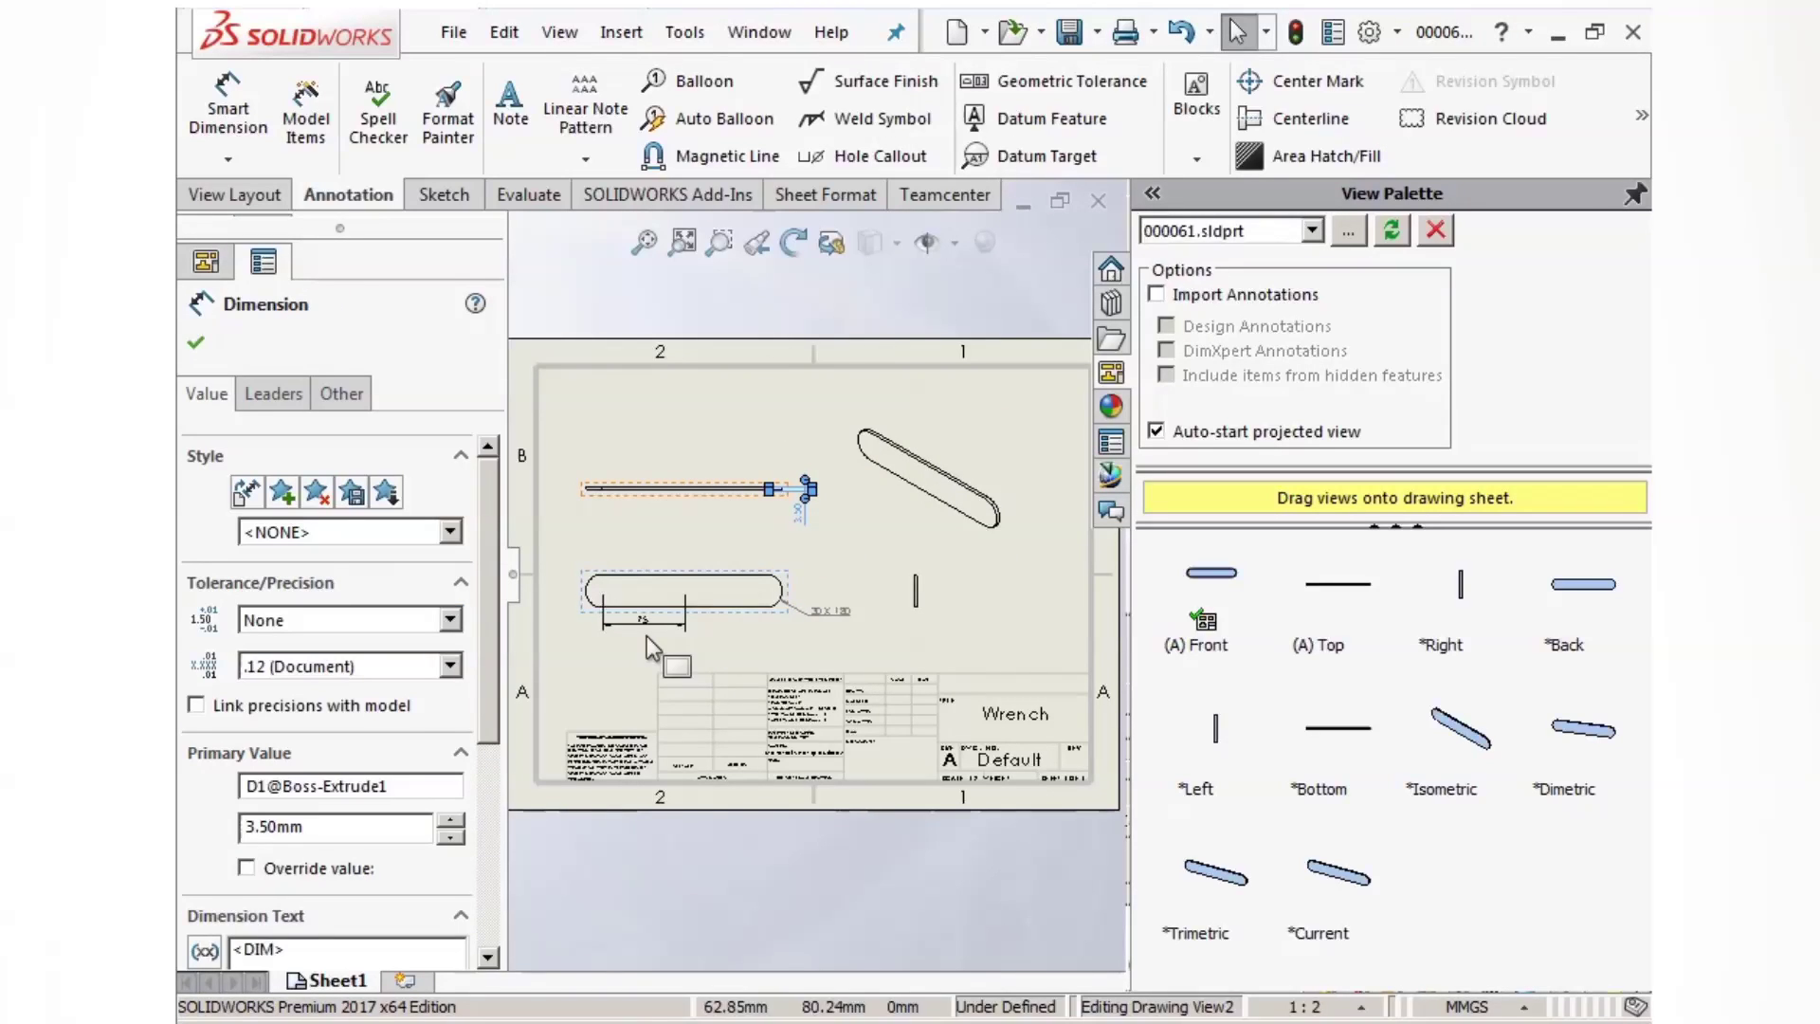
click(195, 347)
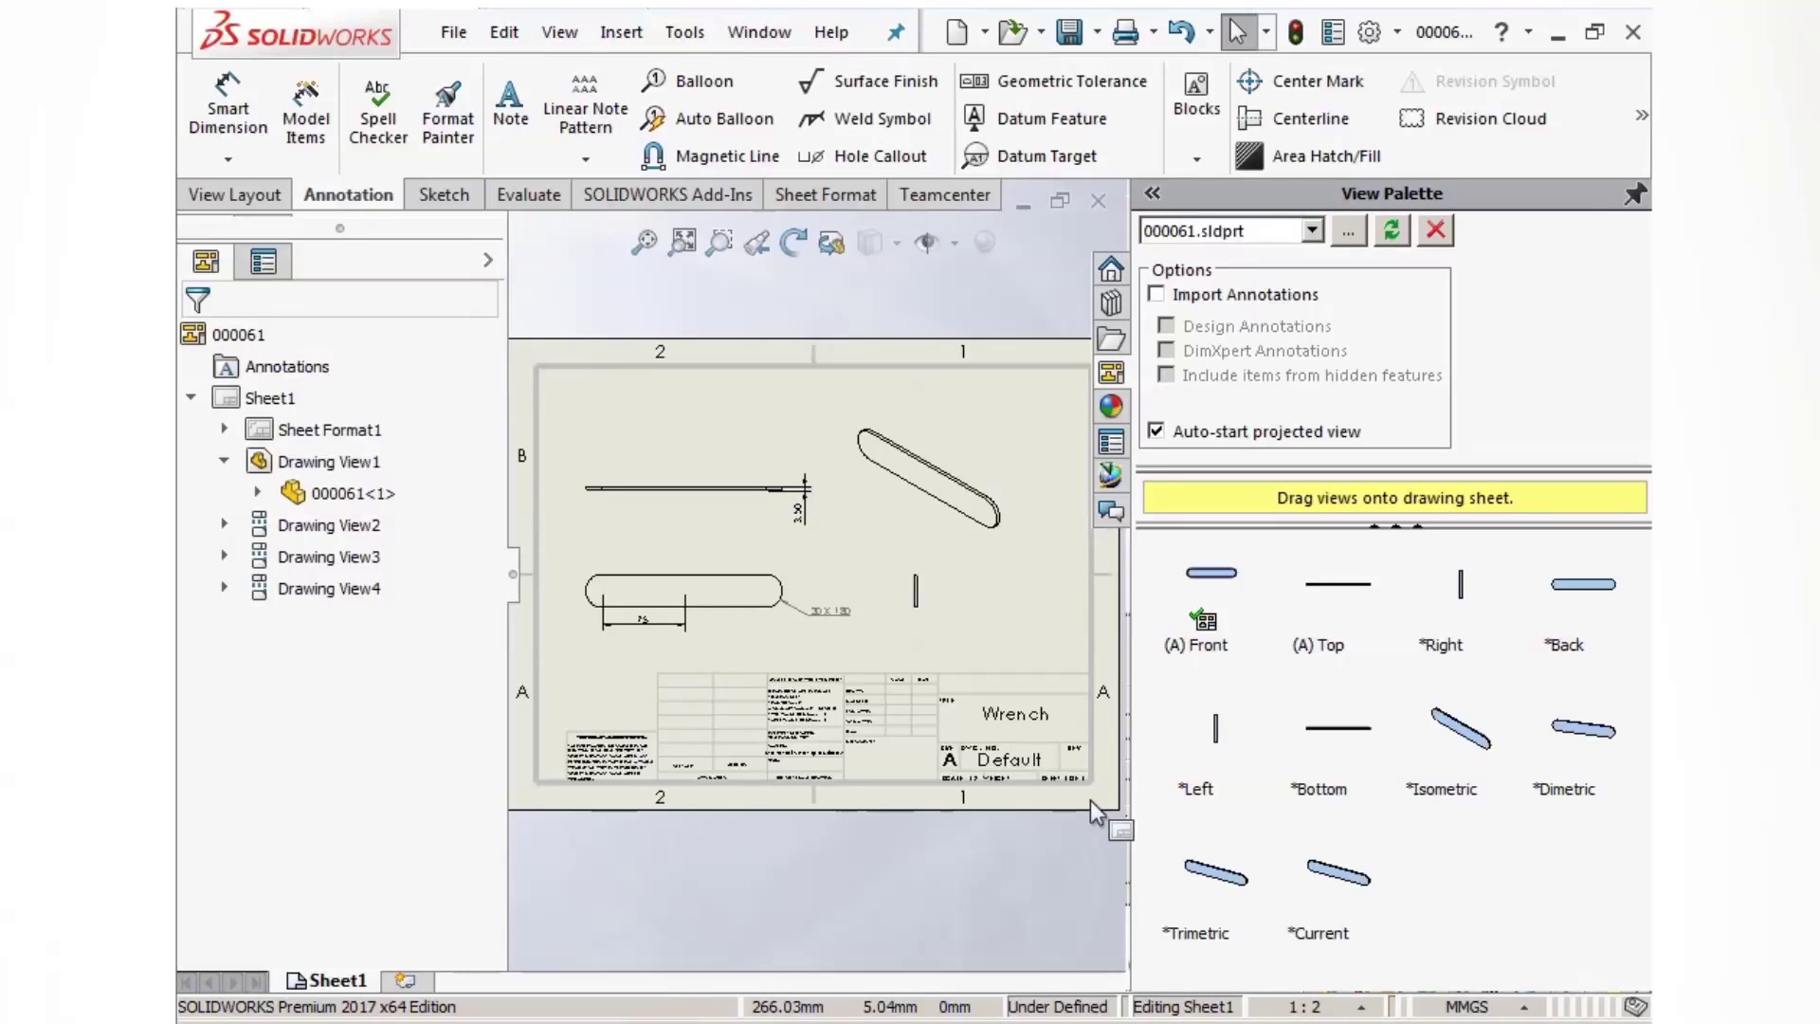
Step: Save the wrench drawing to Teamcenter without a STEP file
click(1111, 474)
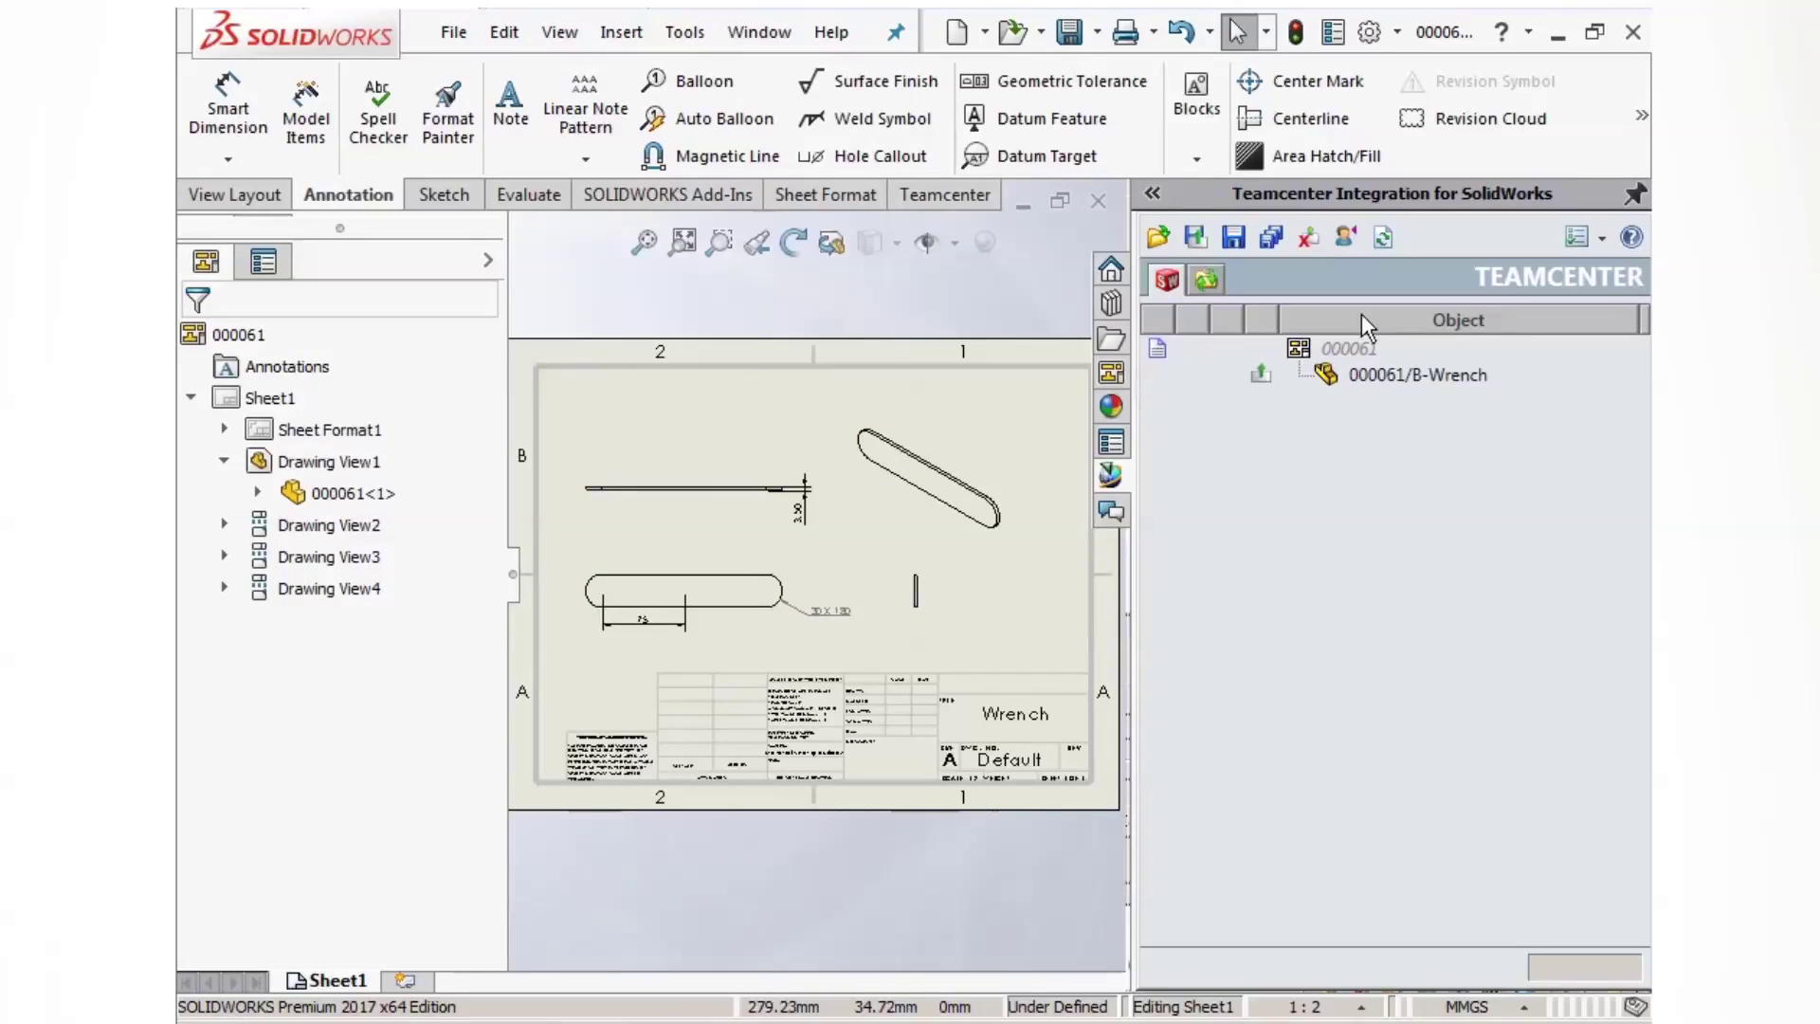
click(1233, 237)
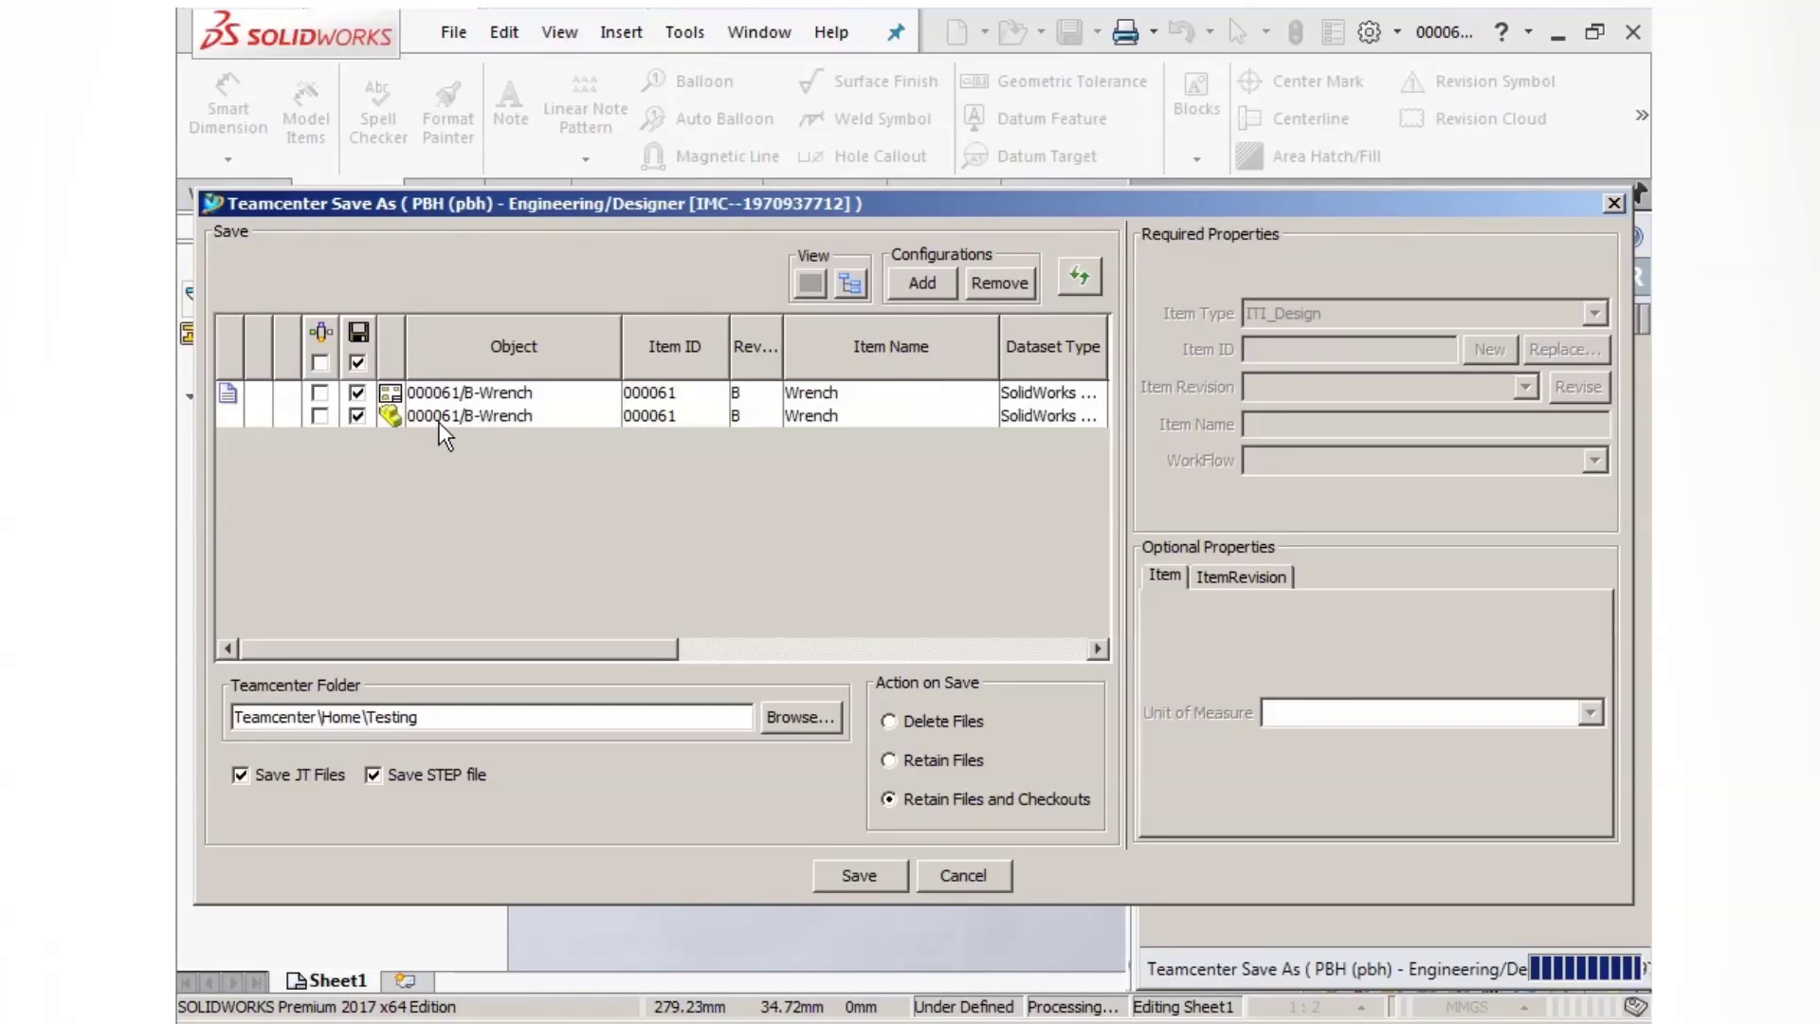
click(372, 774)
click(320, 362)
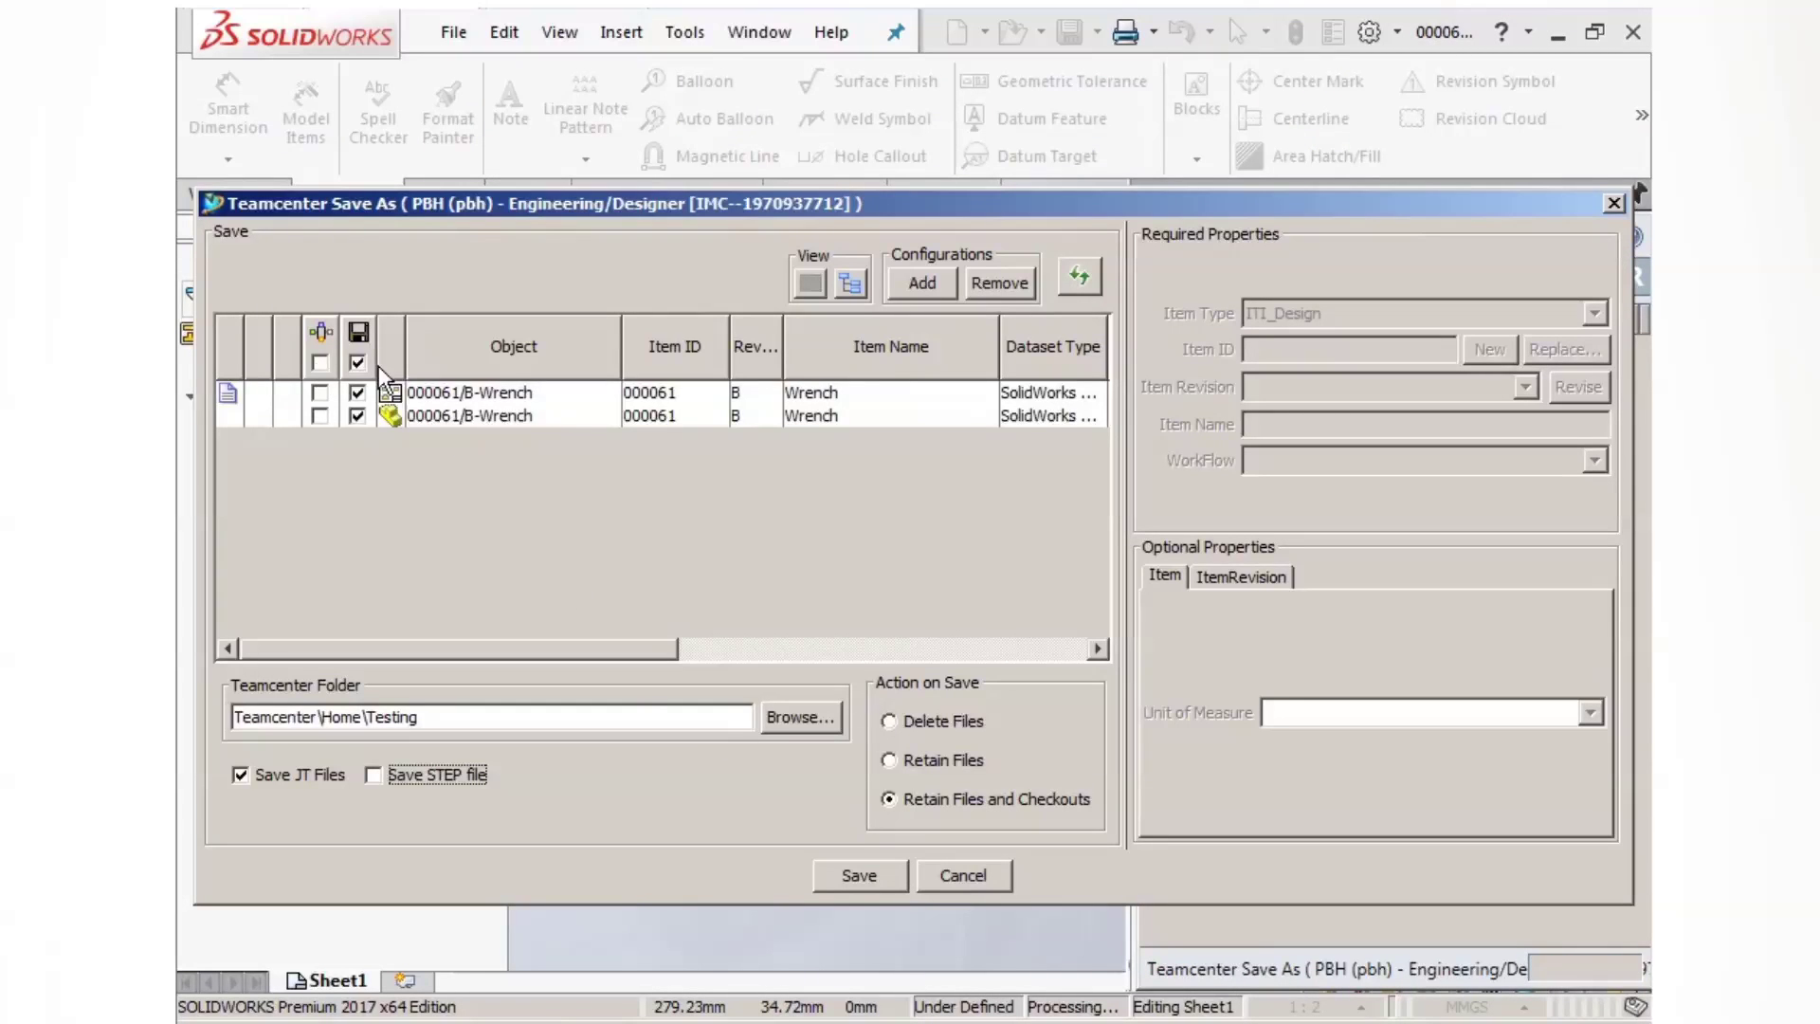
click(859, 875)
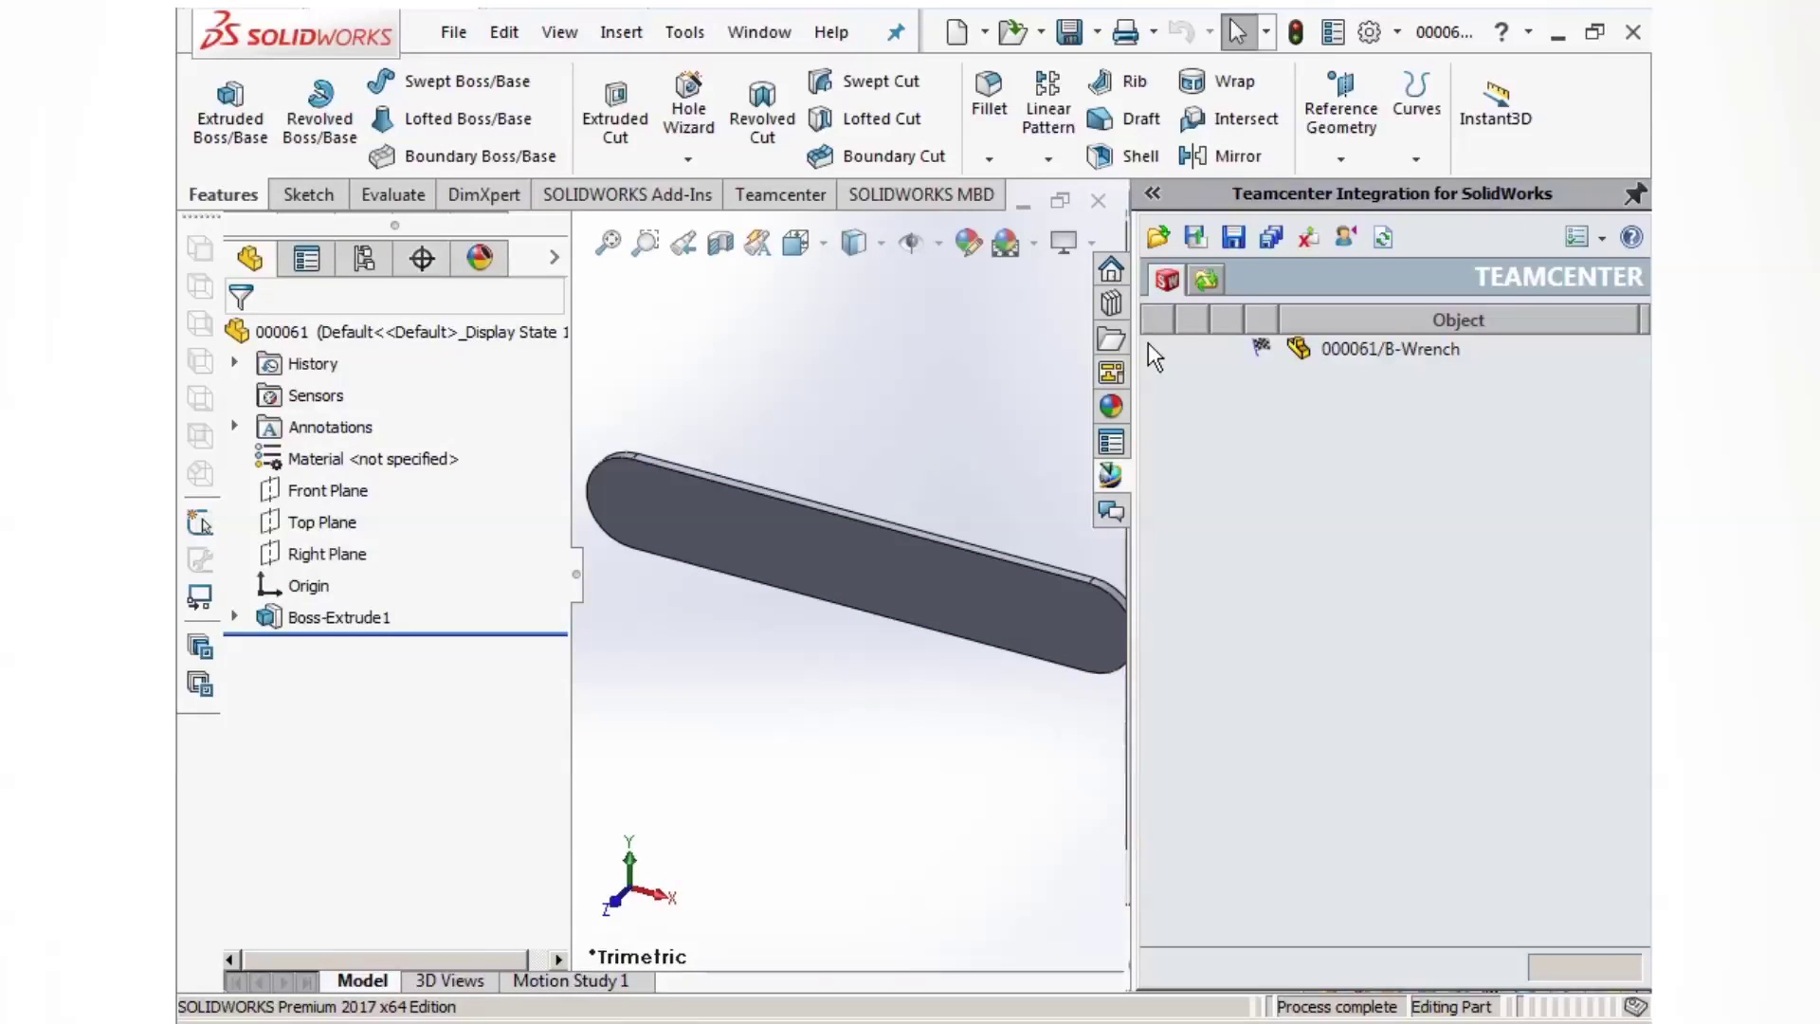
Step: Check the local cache files, then open the wrench part 000061 from Teamcenter
click(754, 31)
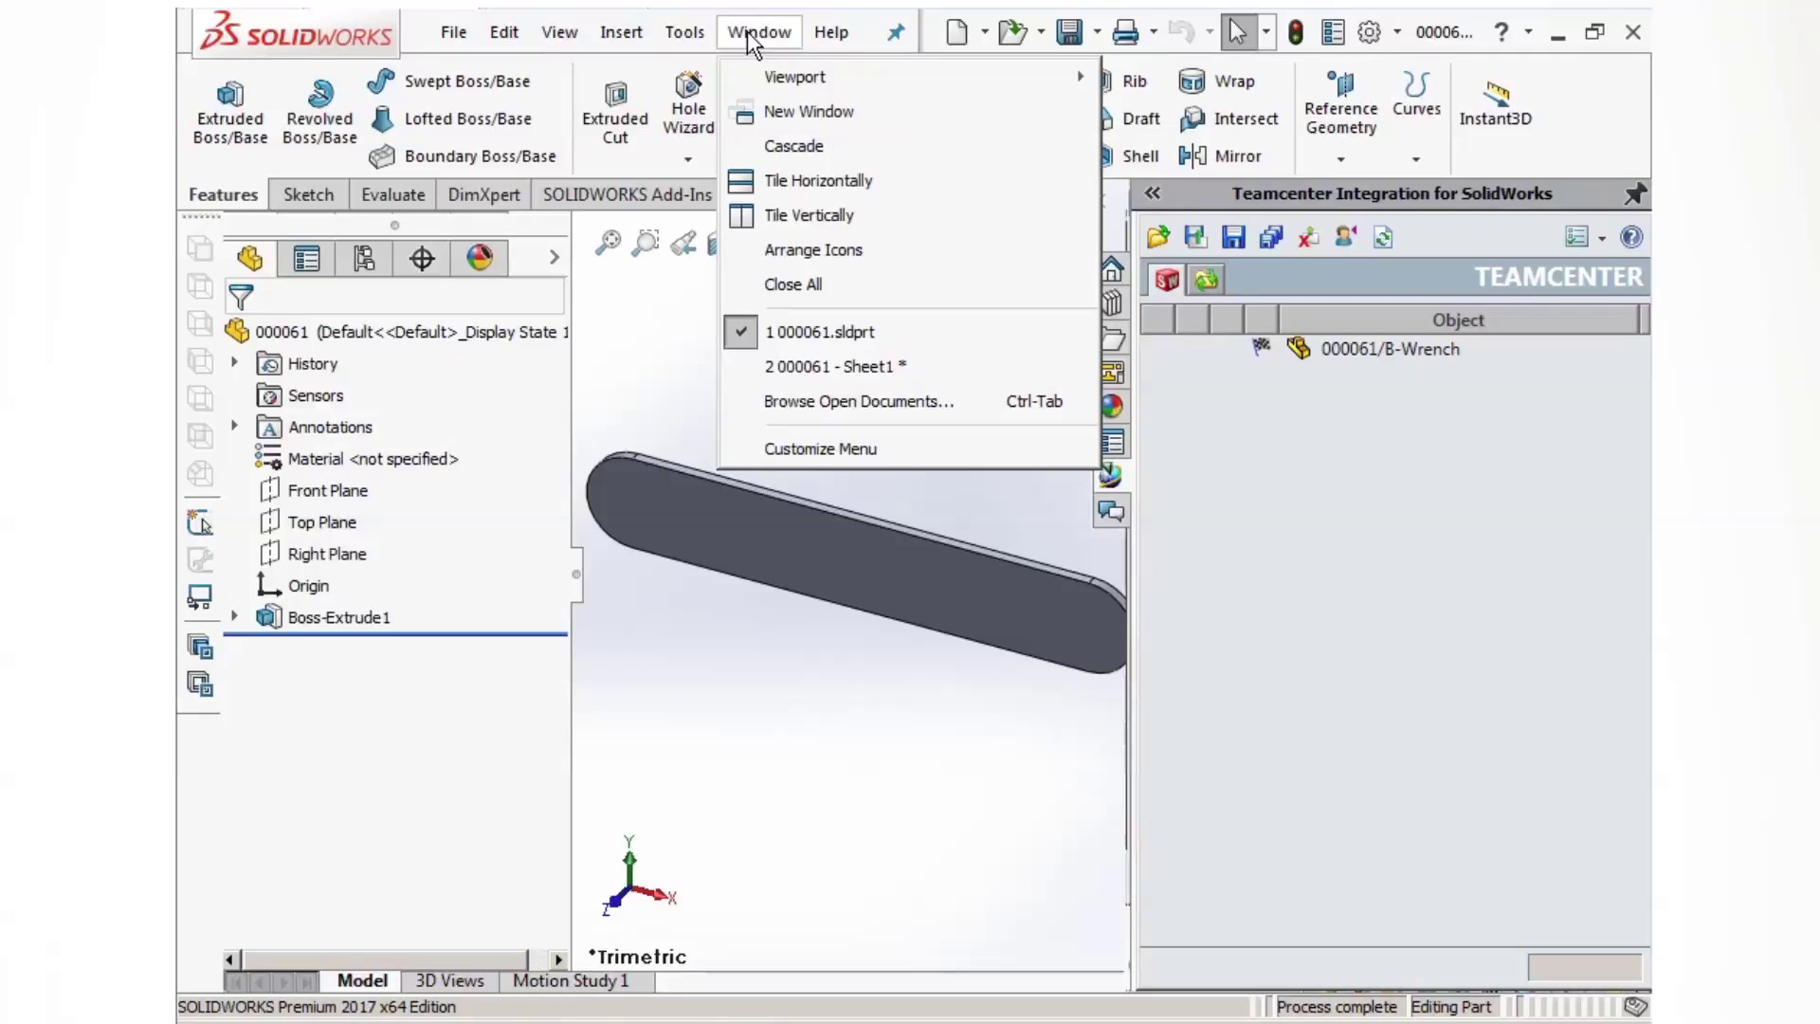
click(794, 342)
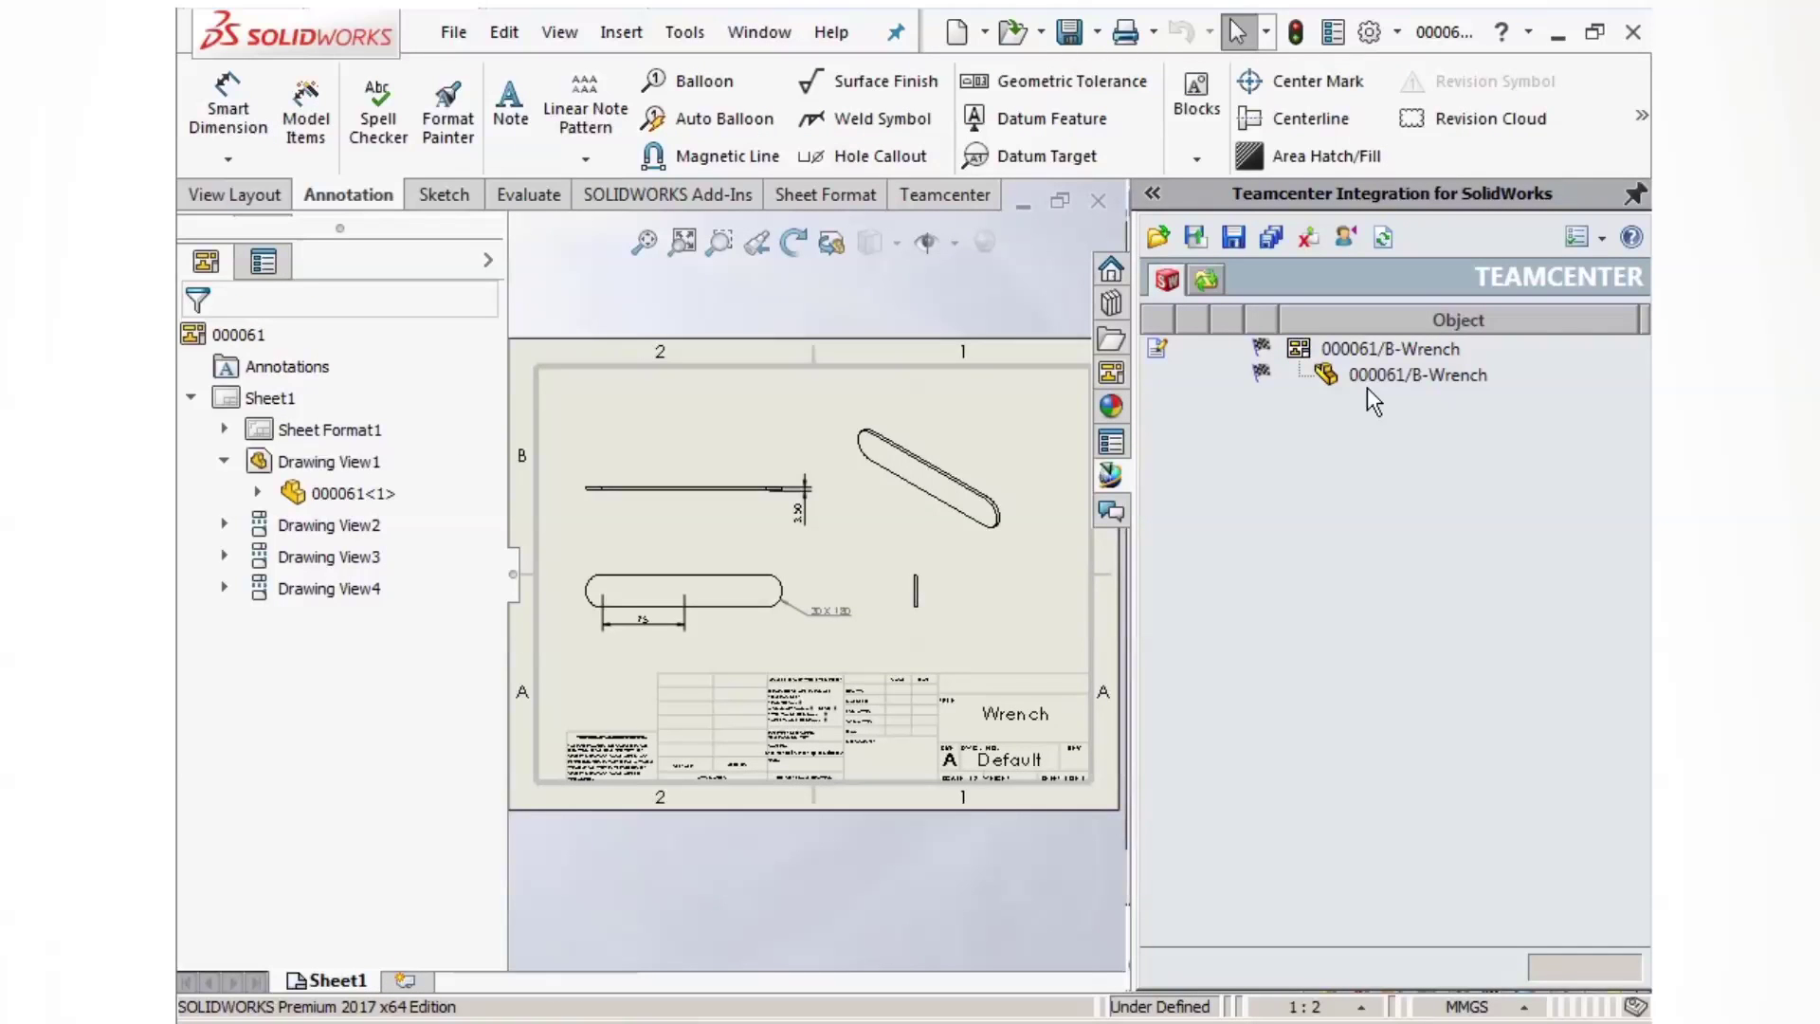
click(1205, 280)
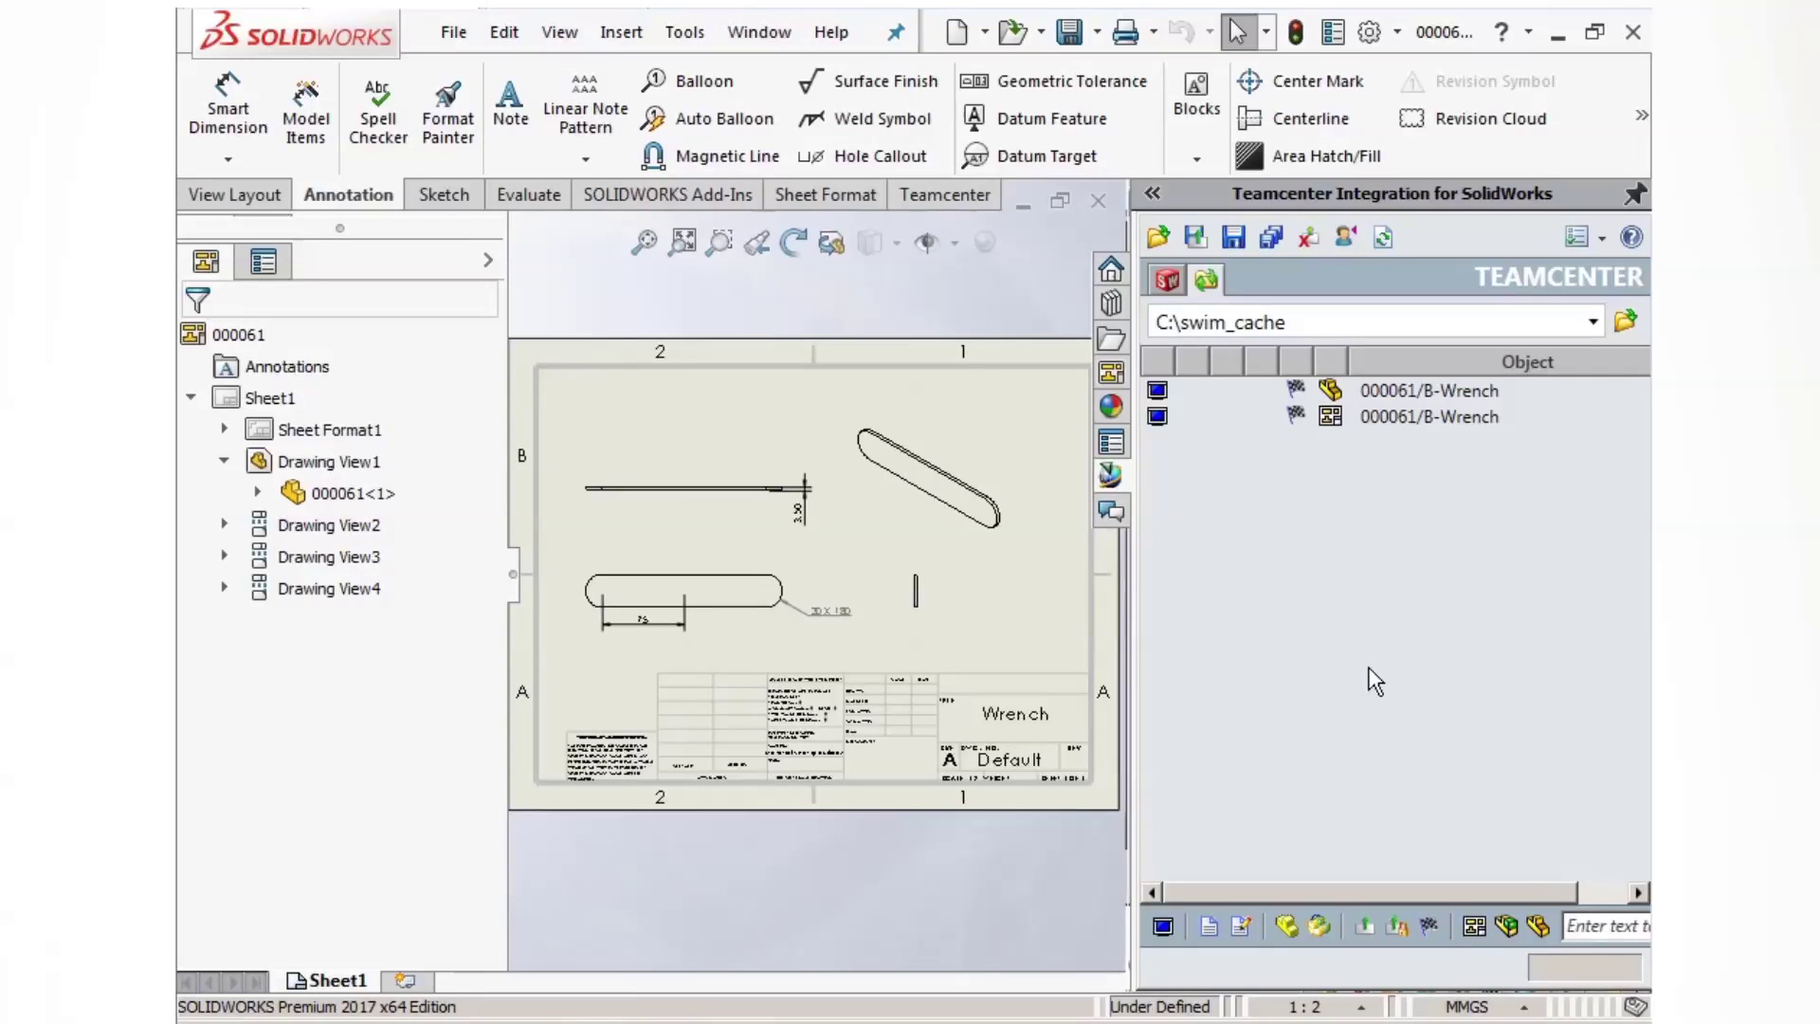
click(1169, 277)
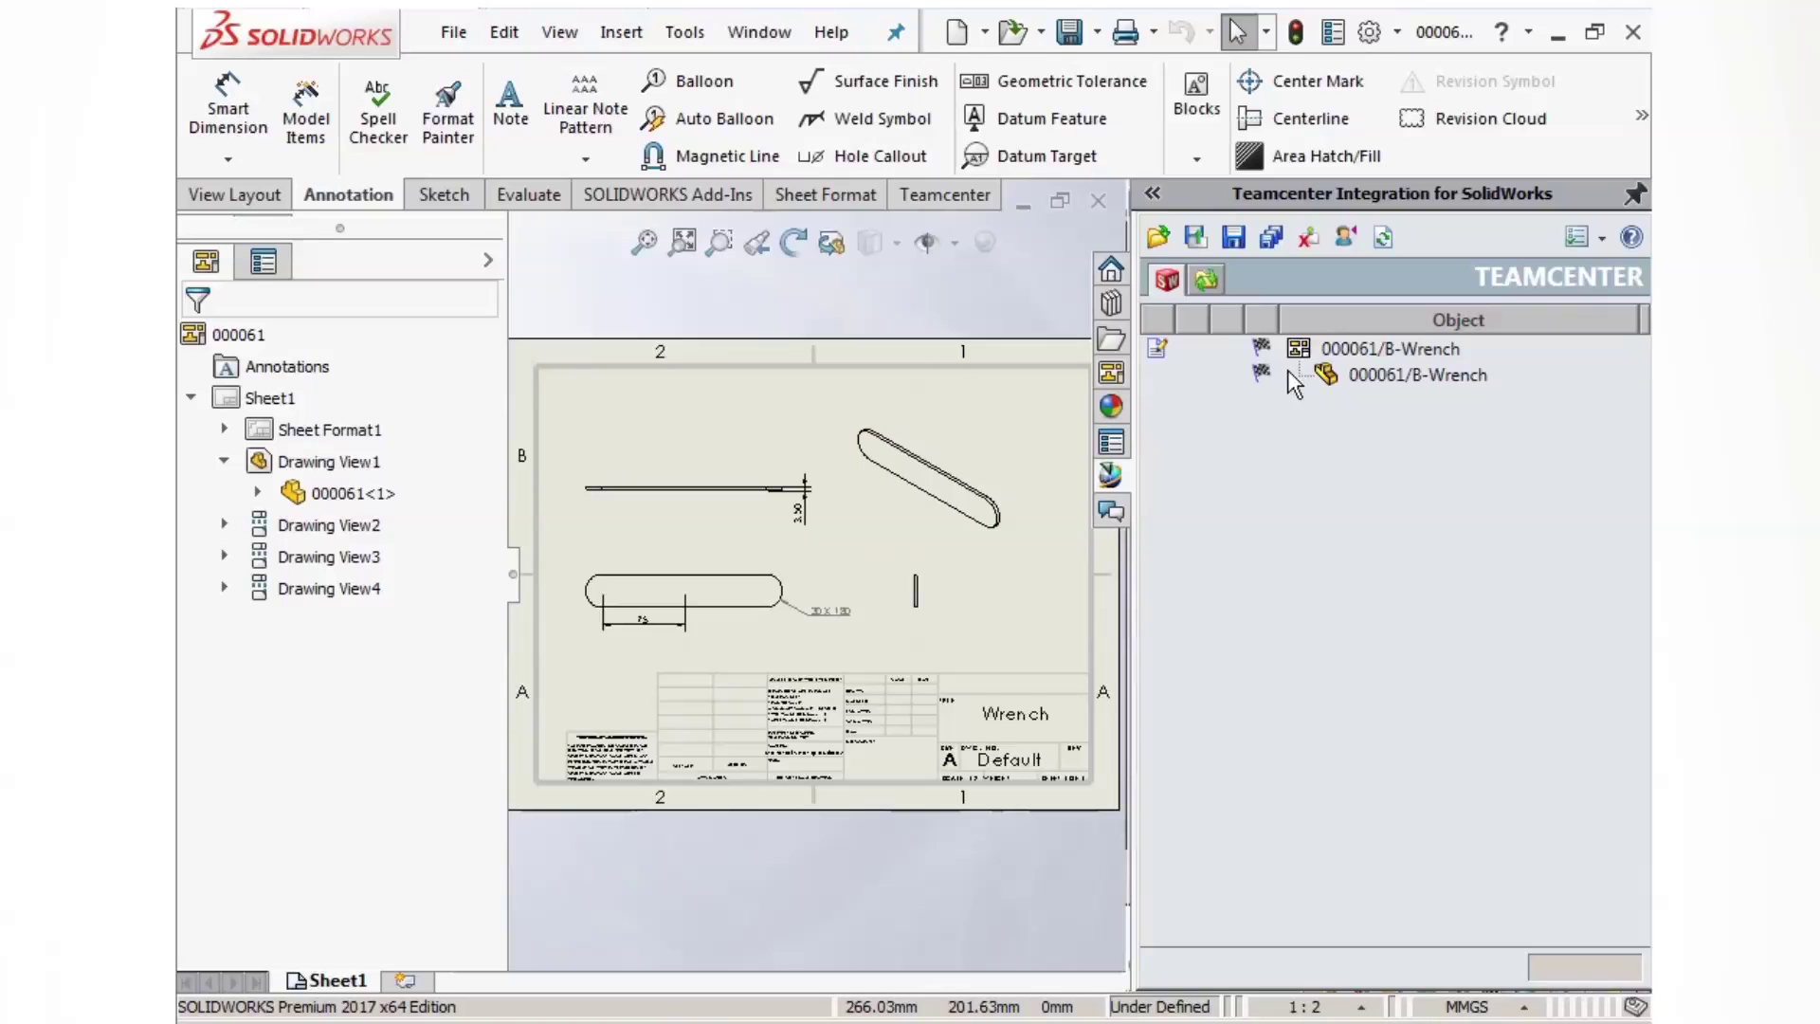
right_click(1386, 370)
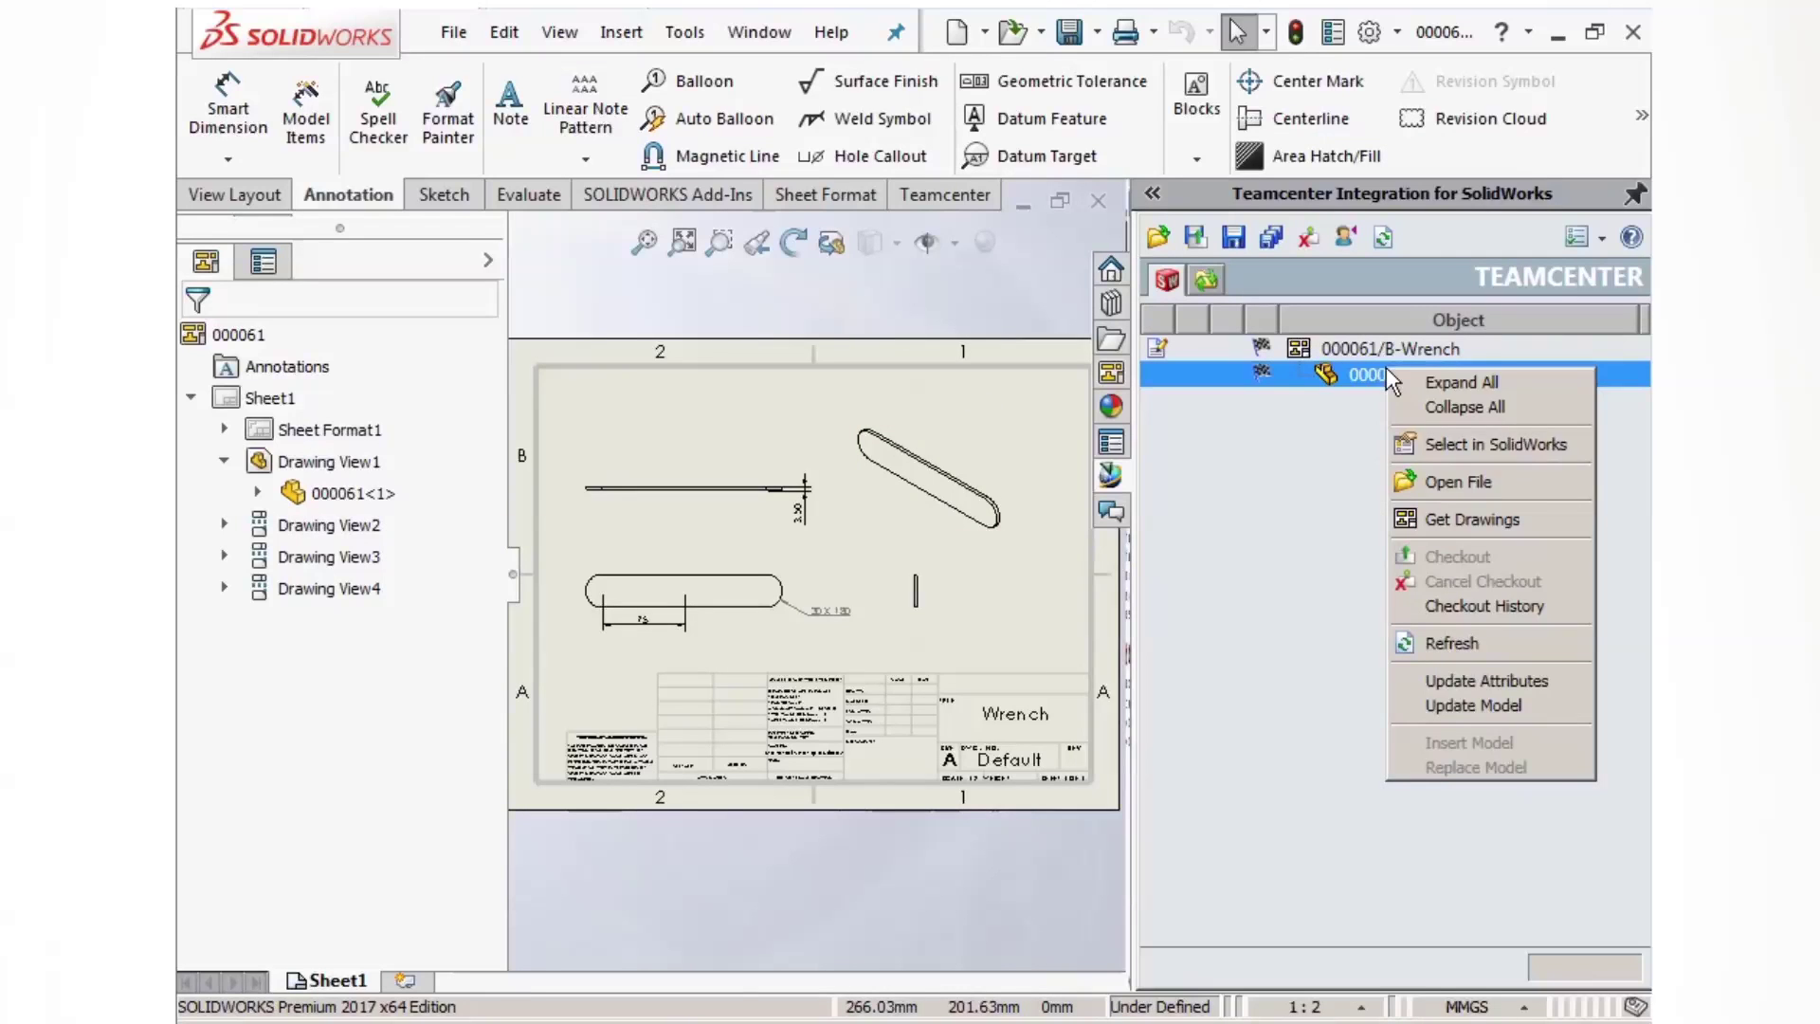
click(1483, 475)
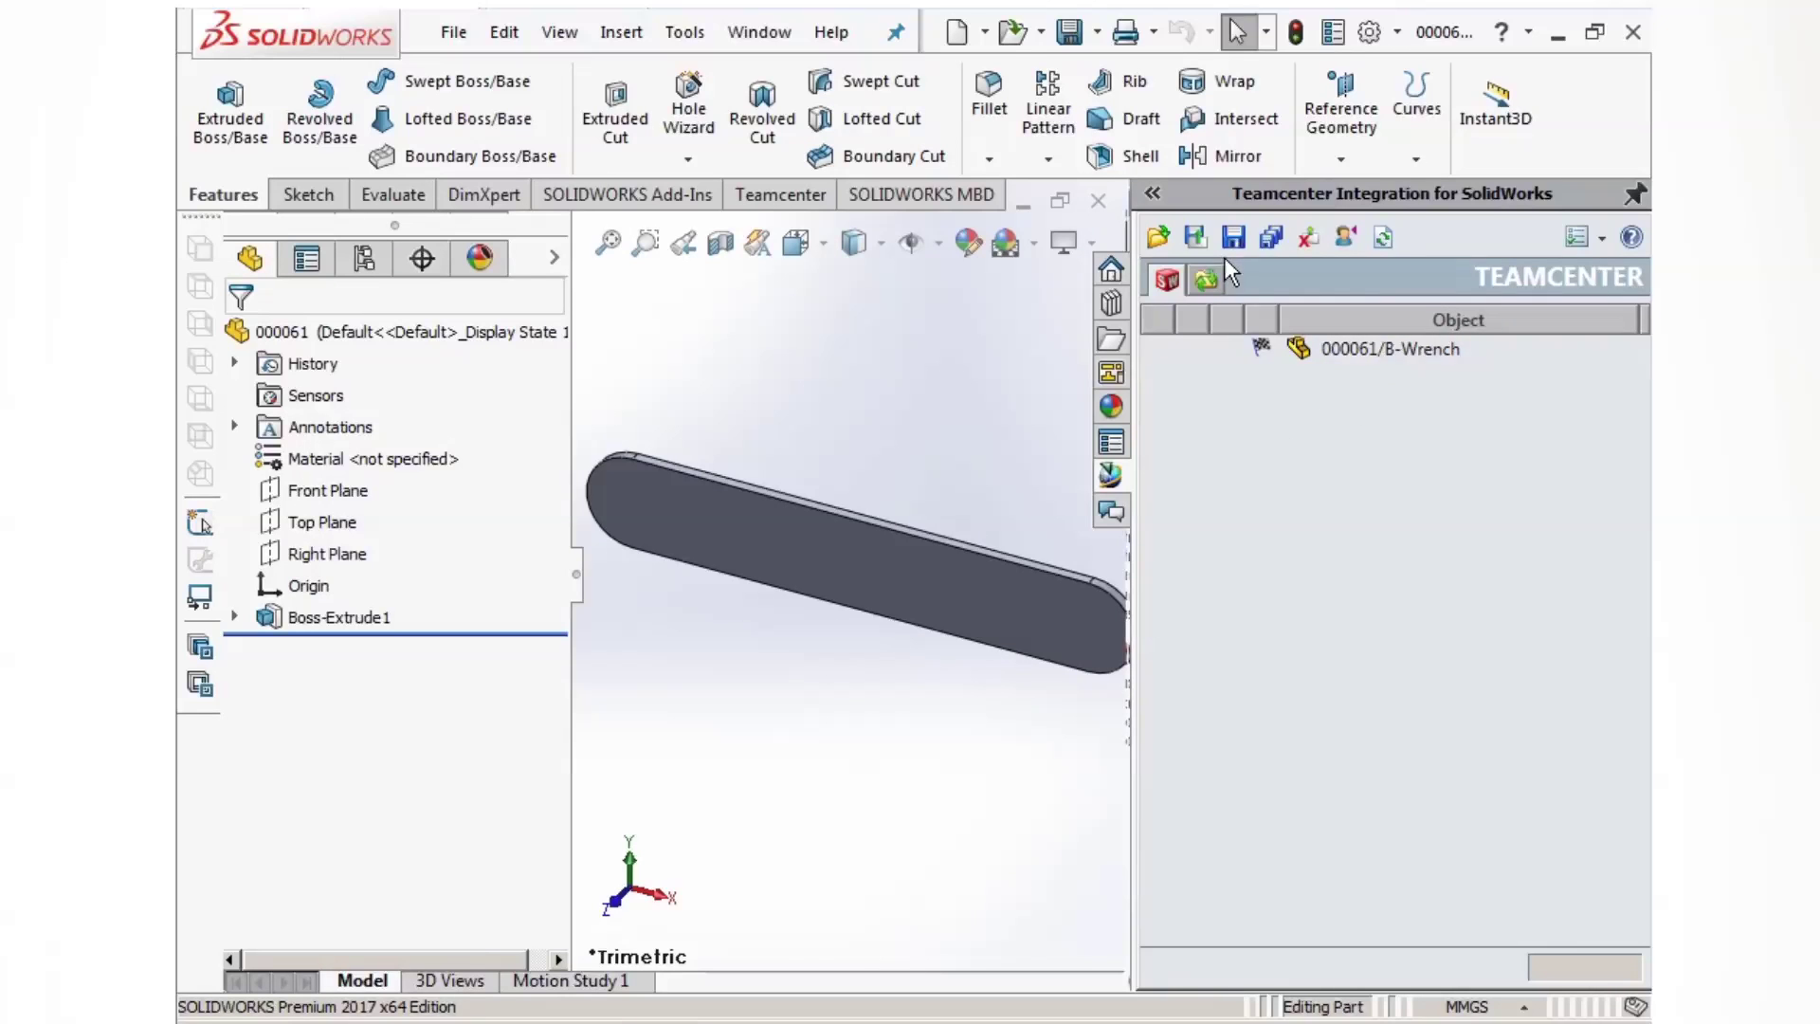
Step: Save All wrench part and drawing as revision C, without a STEP file
click(1272, 237)
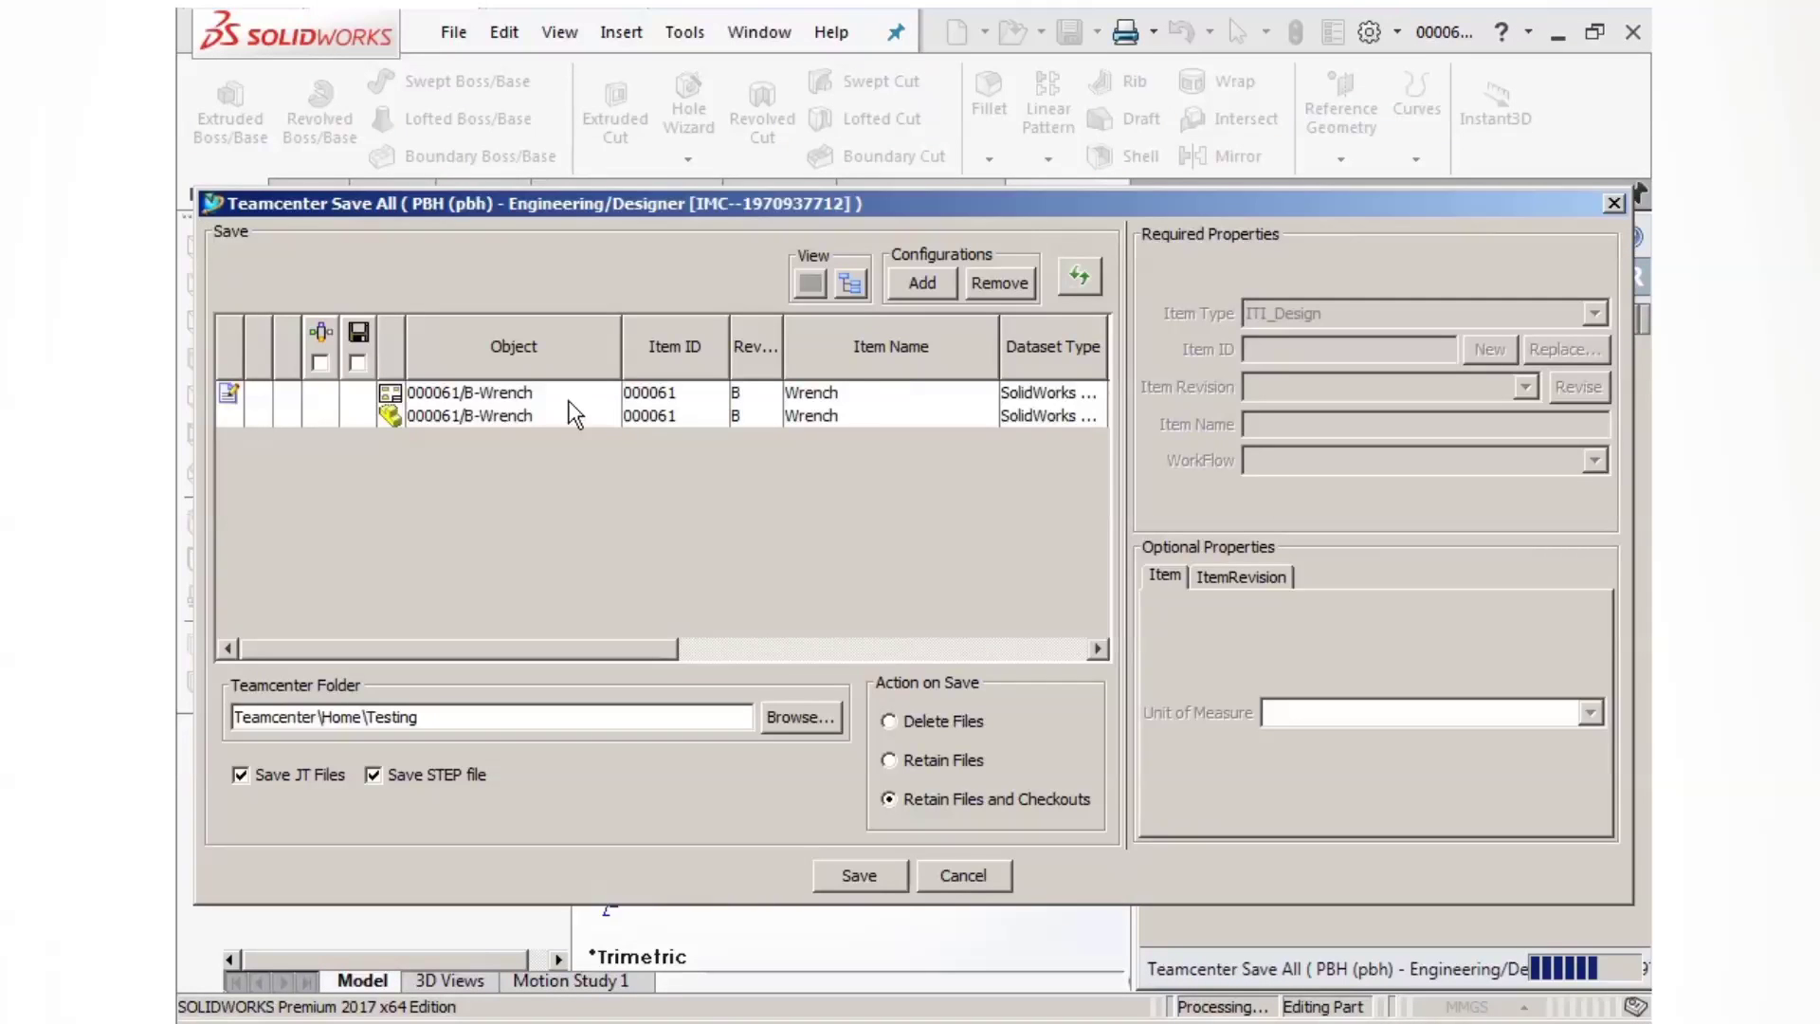
click(516, 393)
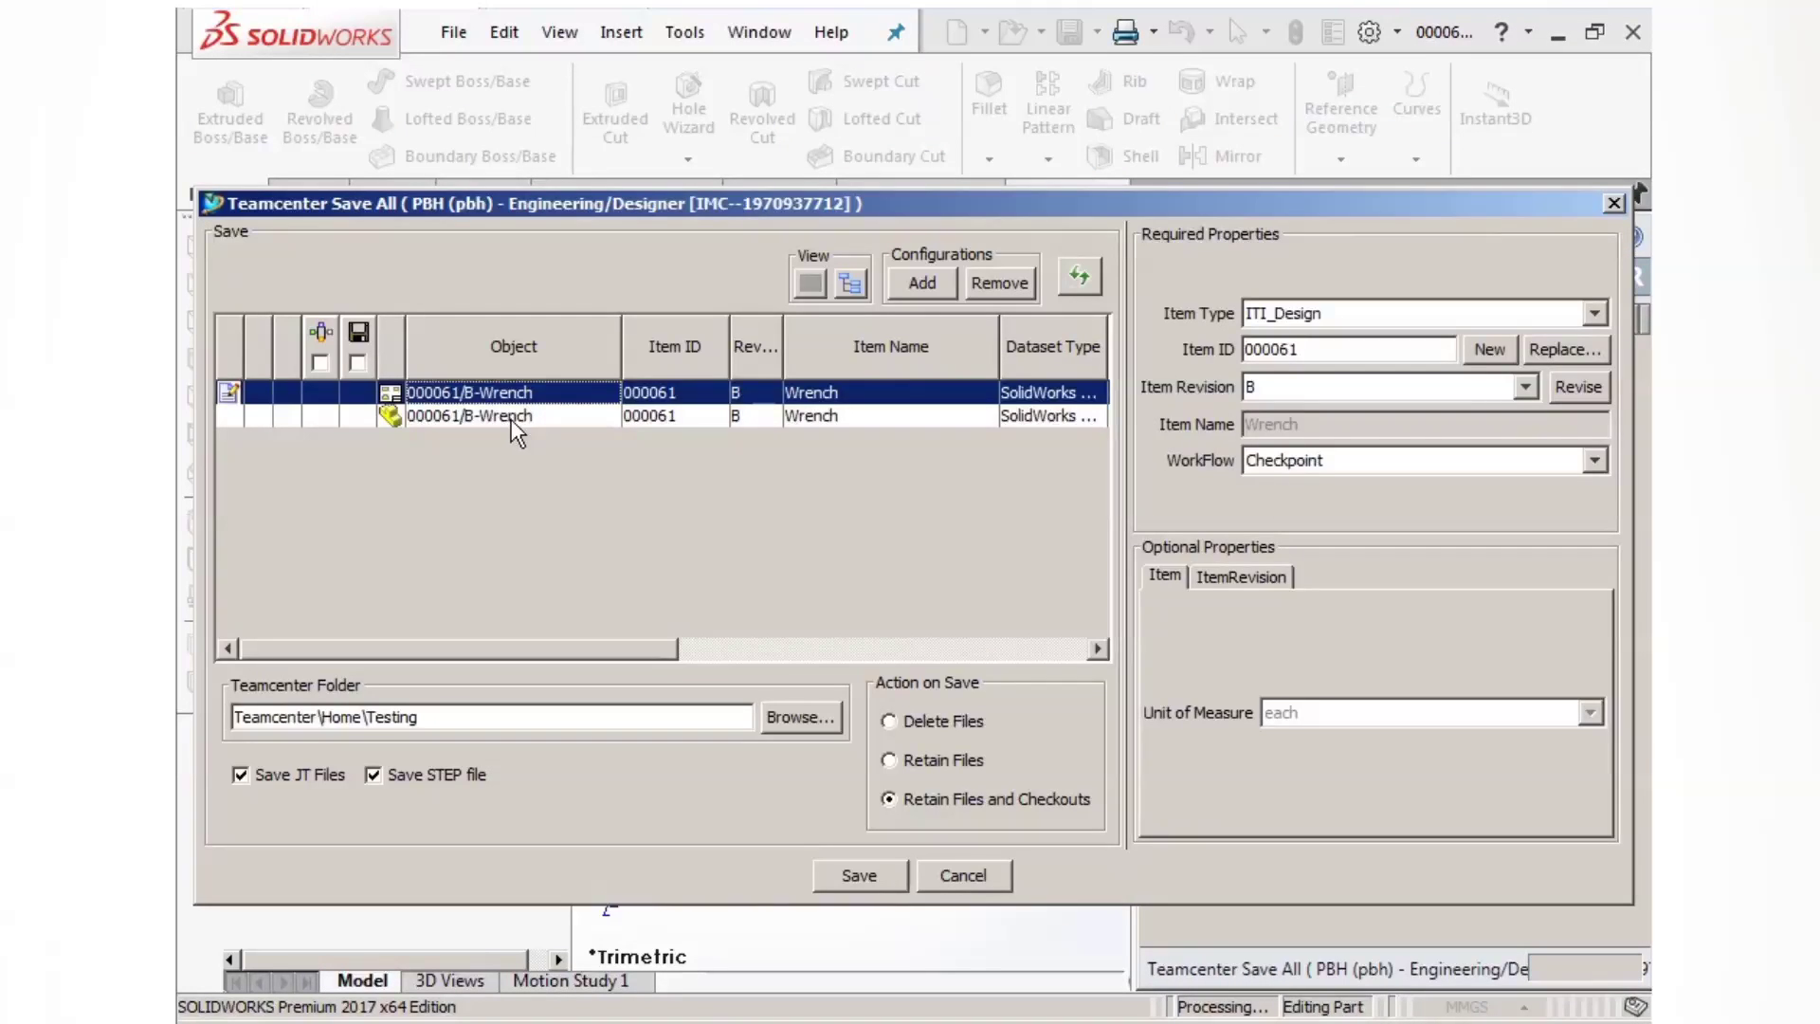
shift+click(510, 419)
click(1573, 388)
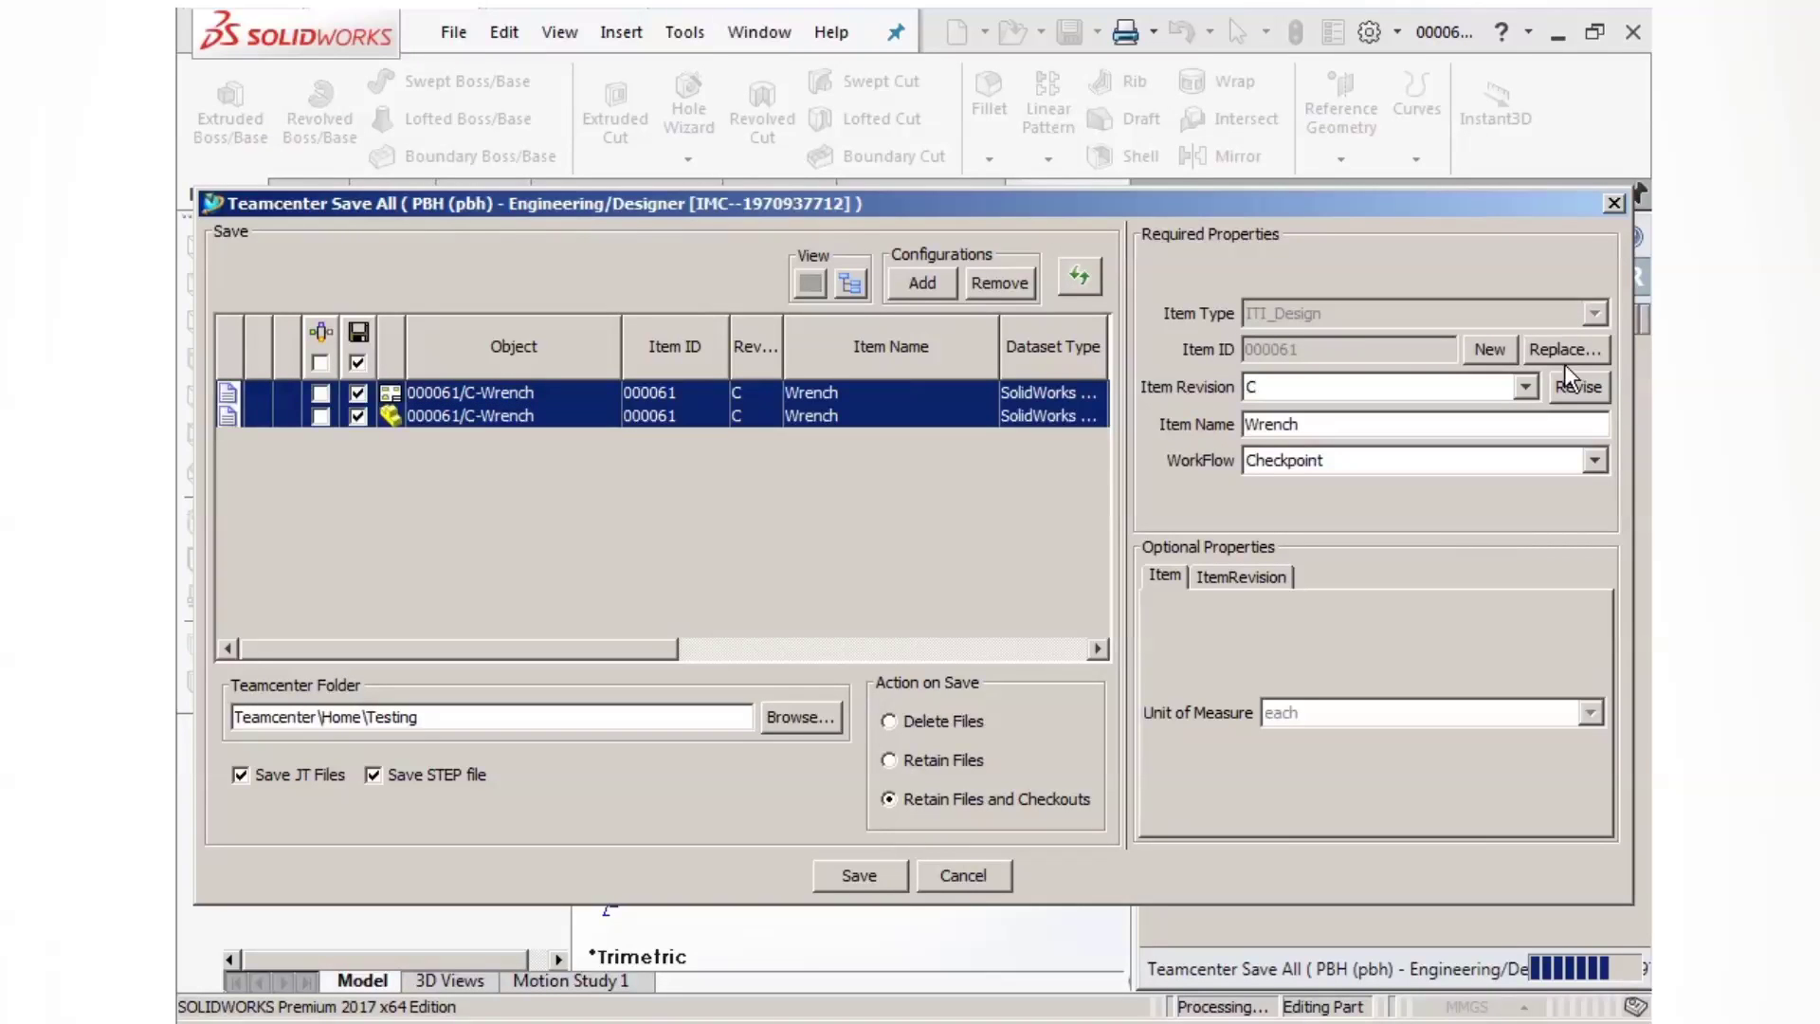
click(374, 775)
click(857, 875)
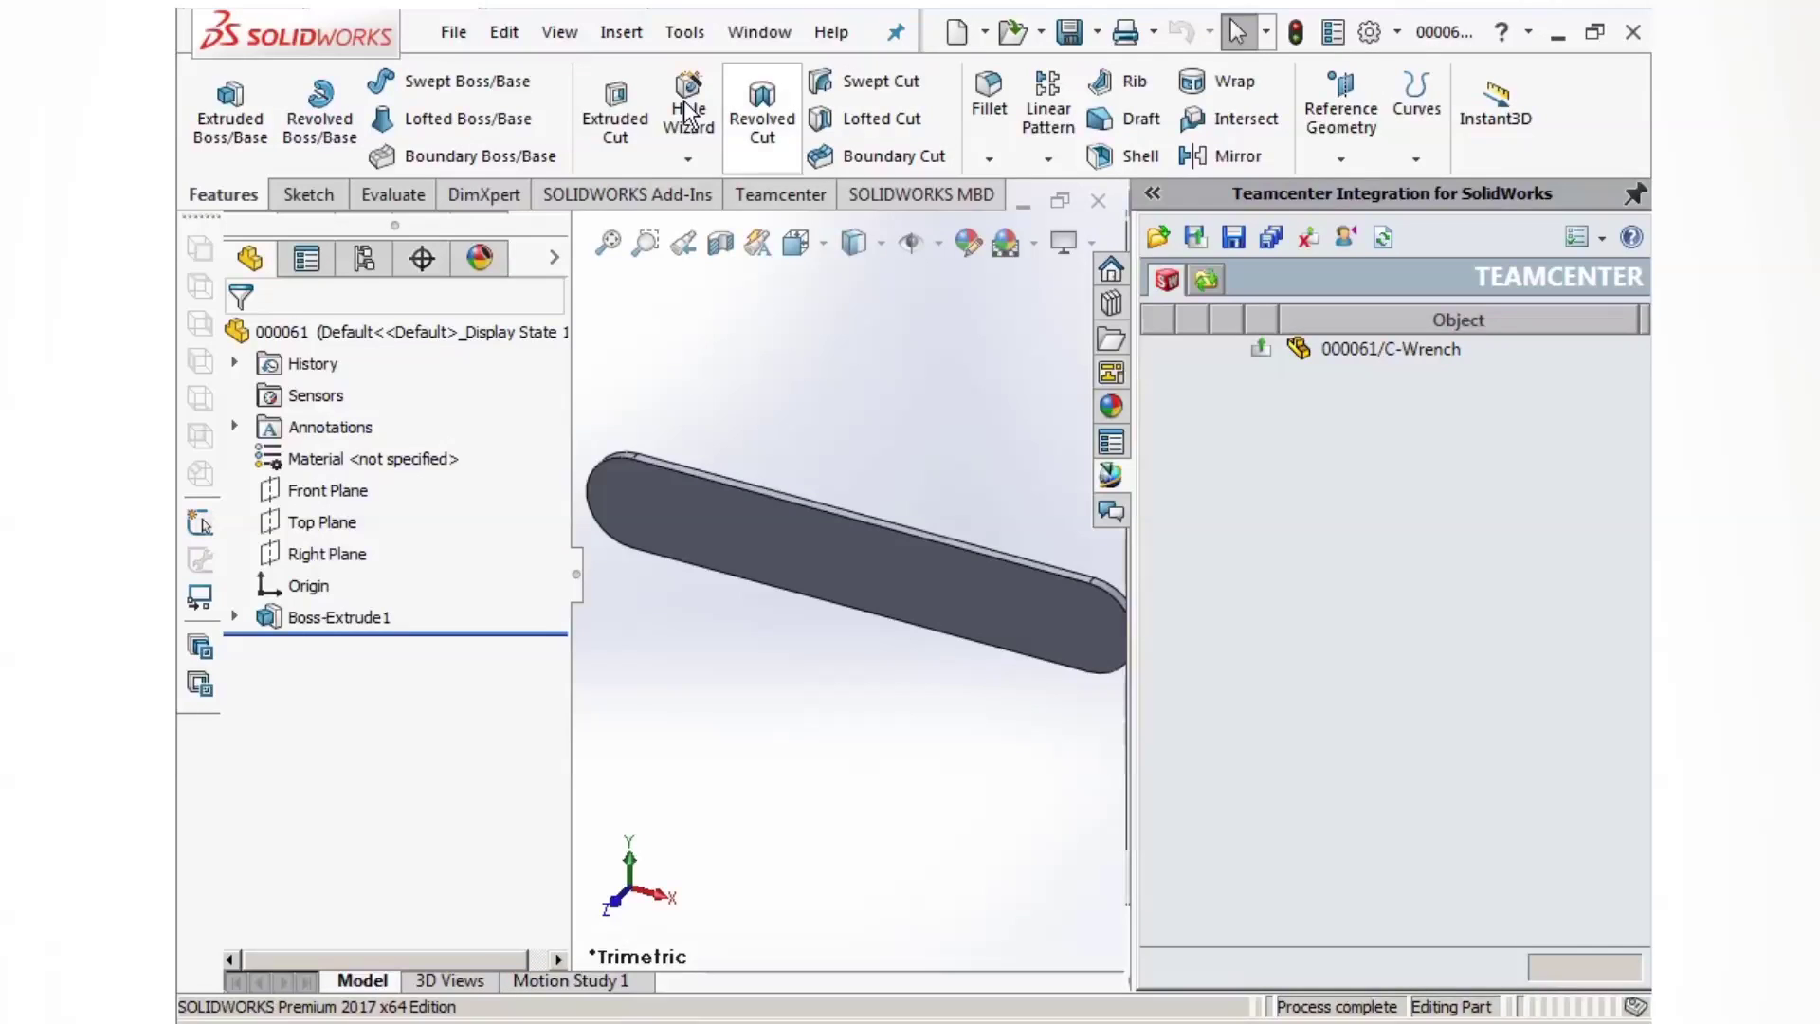
Step: For an extruded cut, sketch a hexagon at the origin on the wrench's top face
click(616, 109)
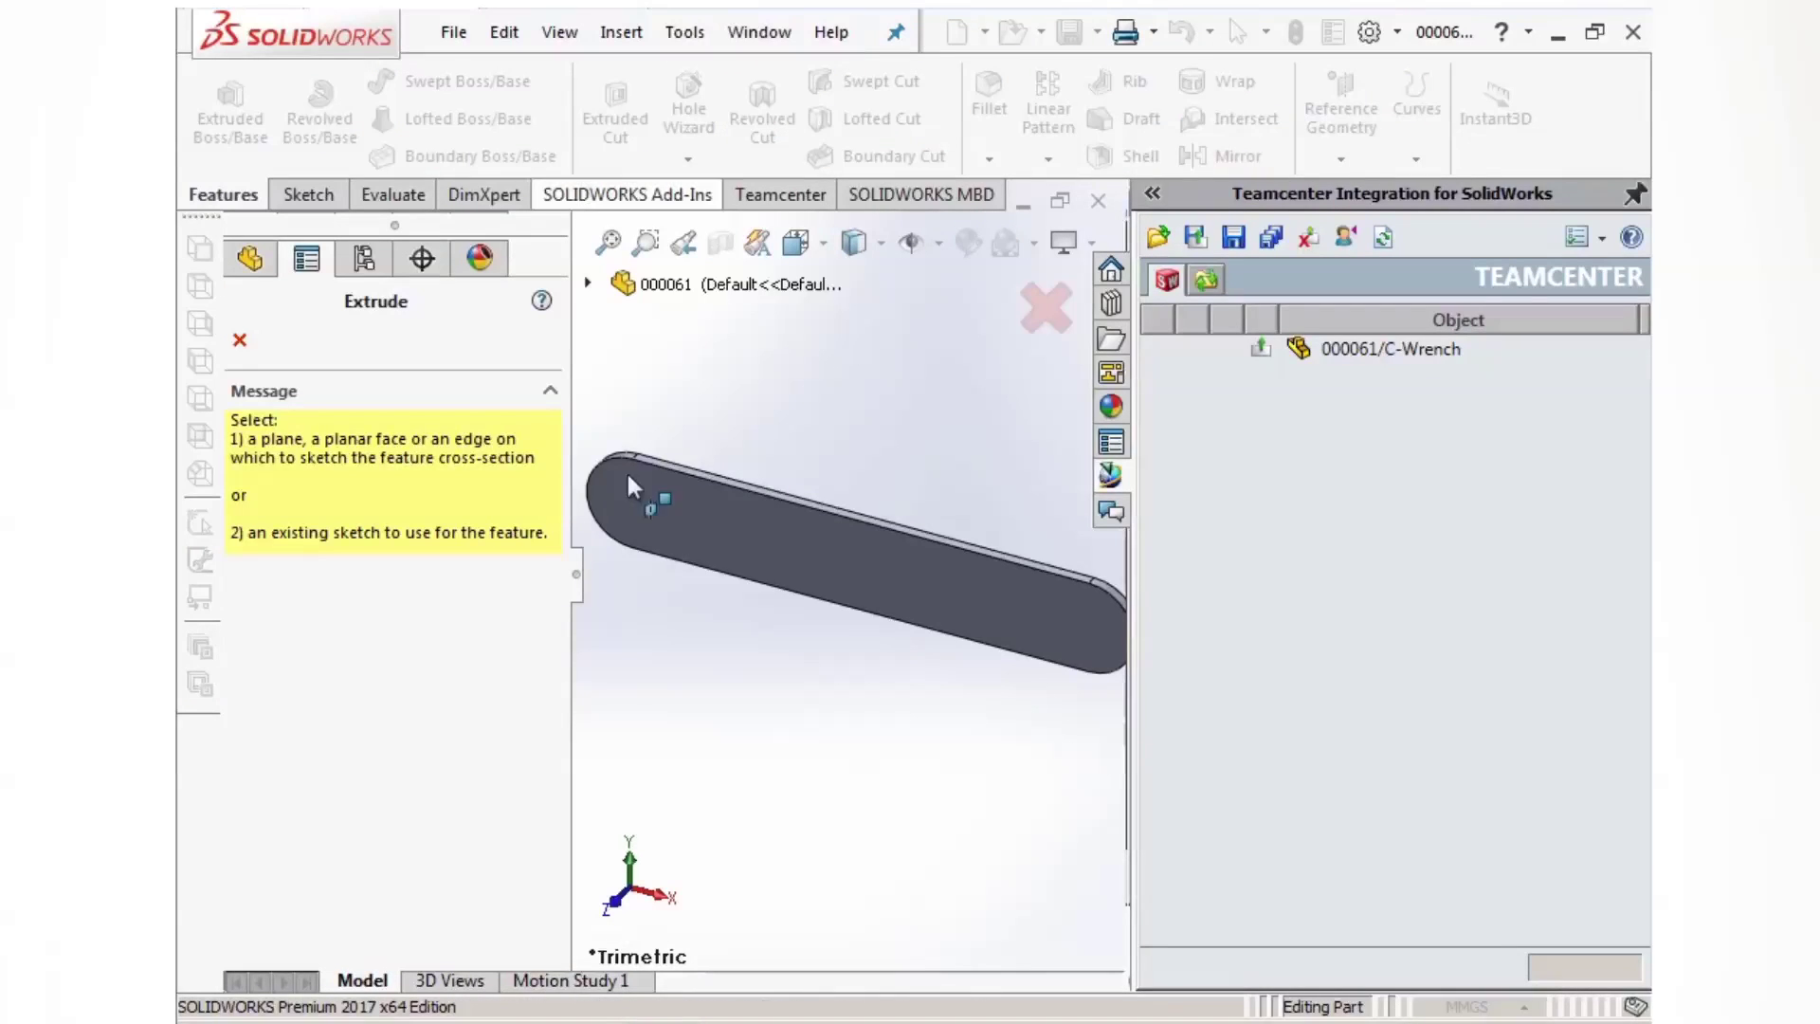
click(751, 545)
scroll(607, 502, down, 3)
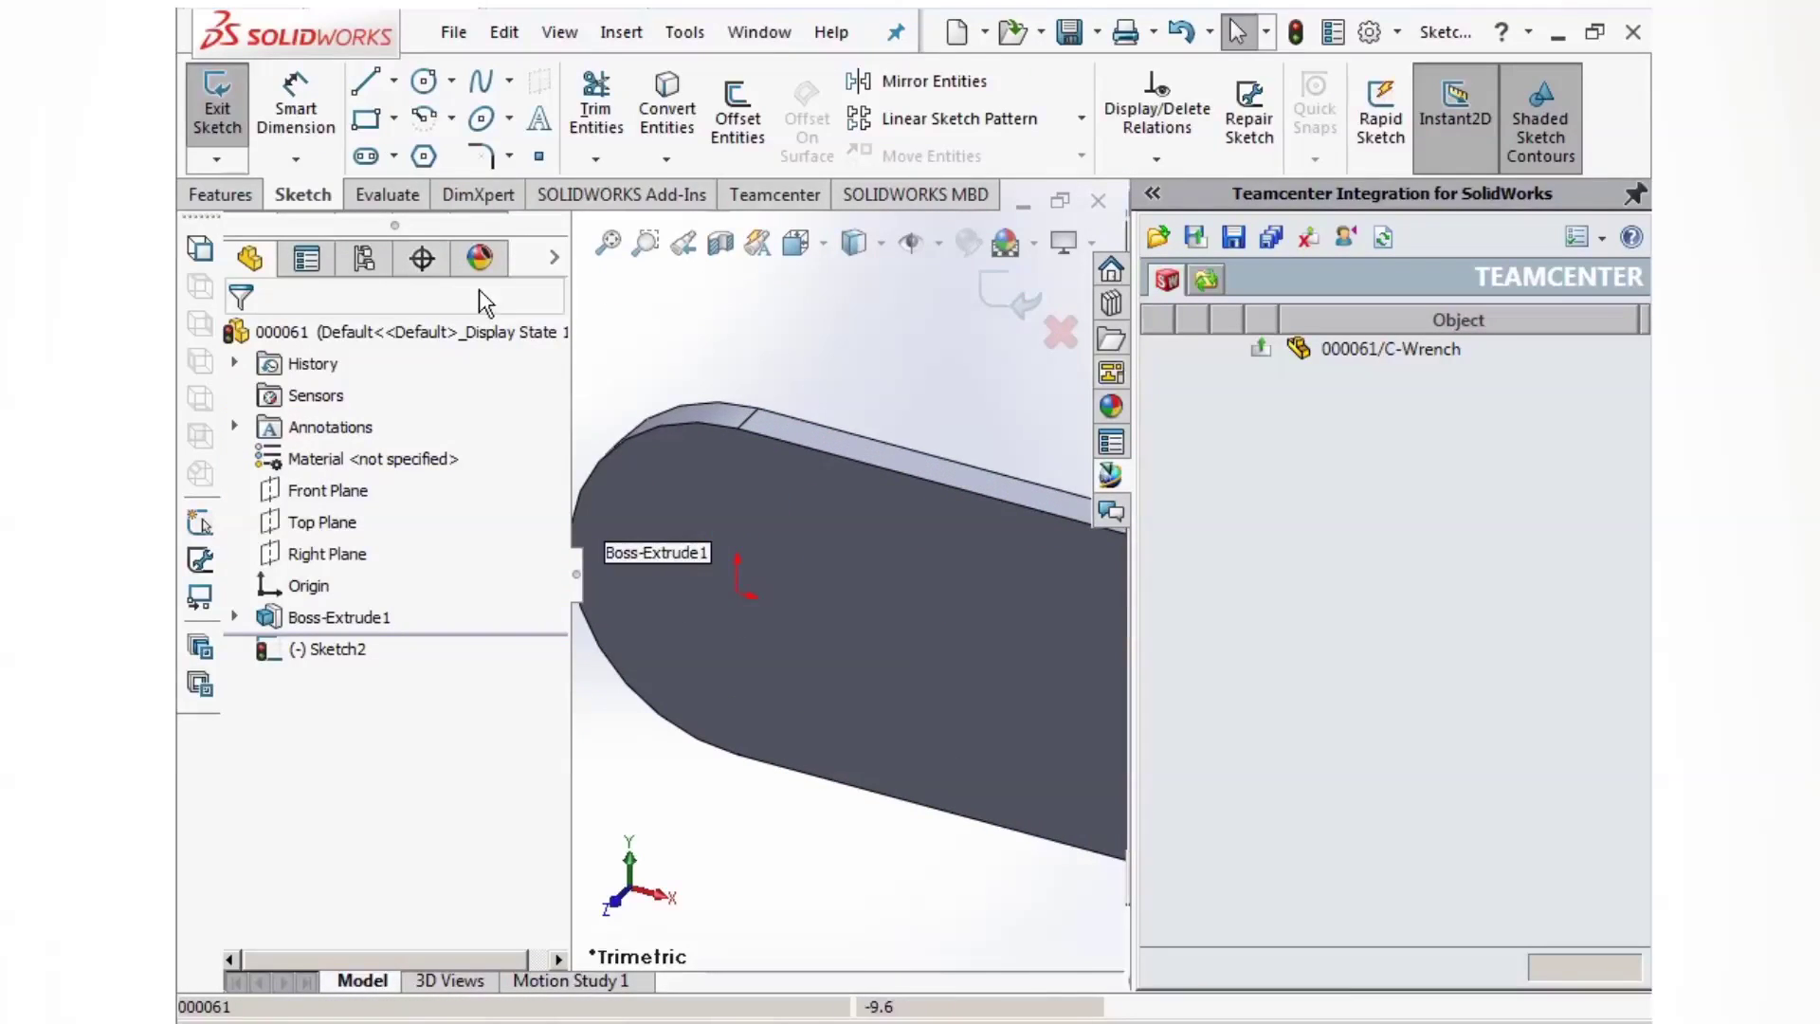
click(423, 155)
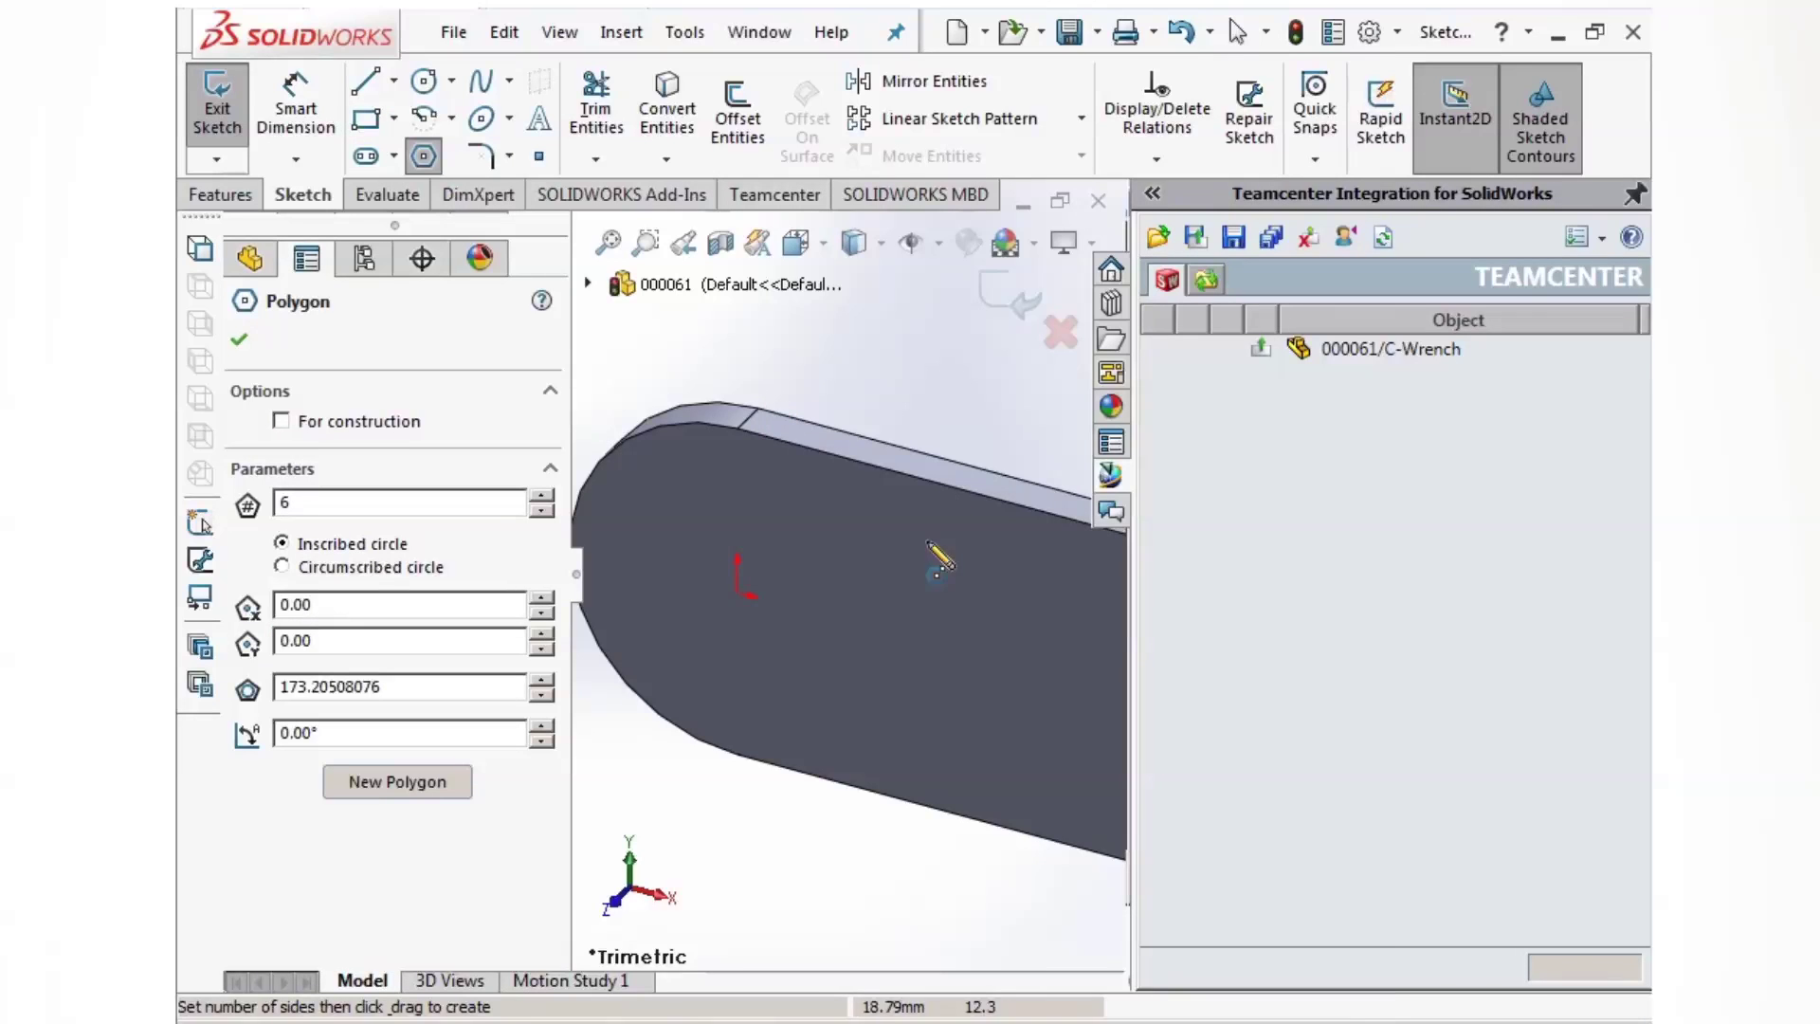
click(740, 595)
click(776, 614)
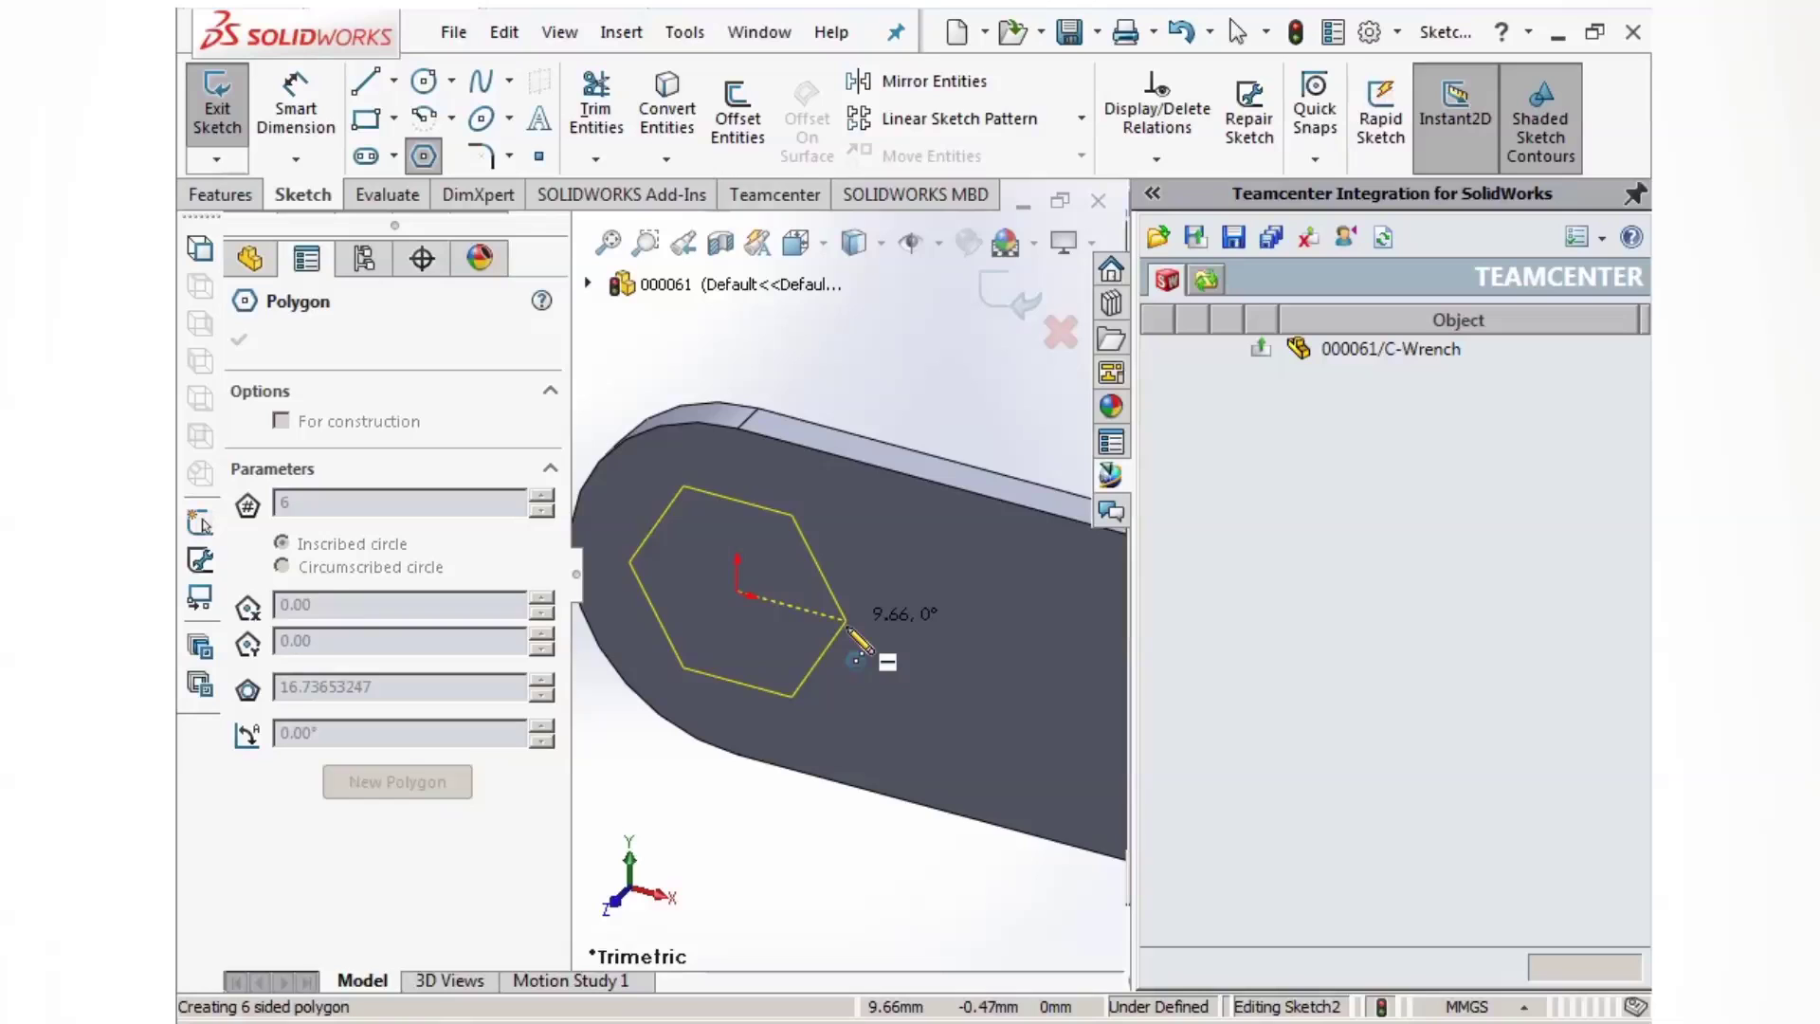
click(848, 622)
key(Escape)
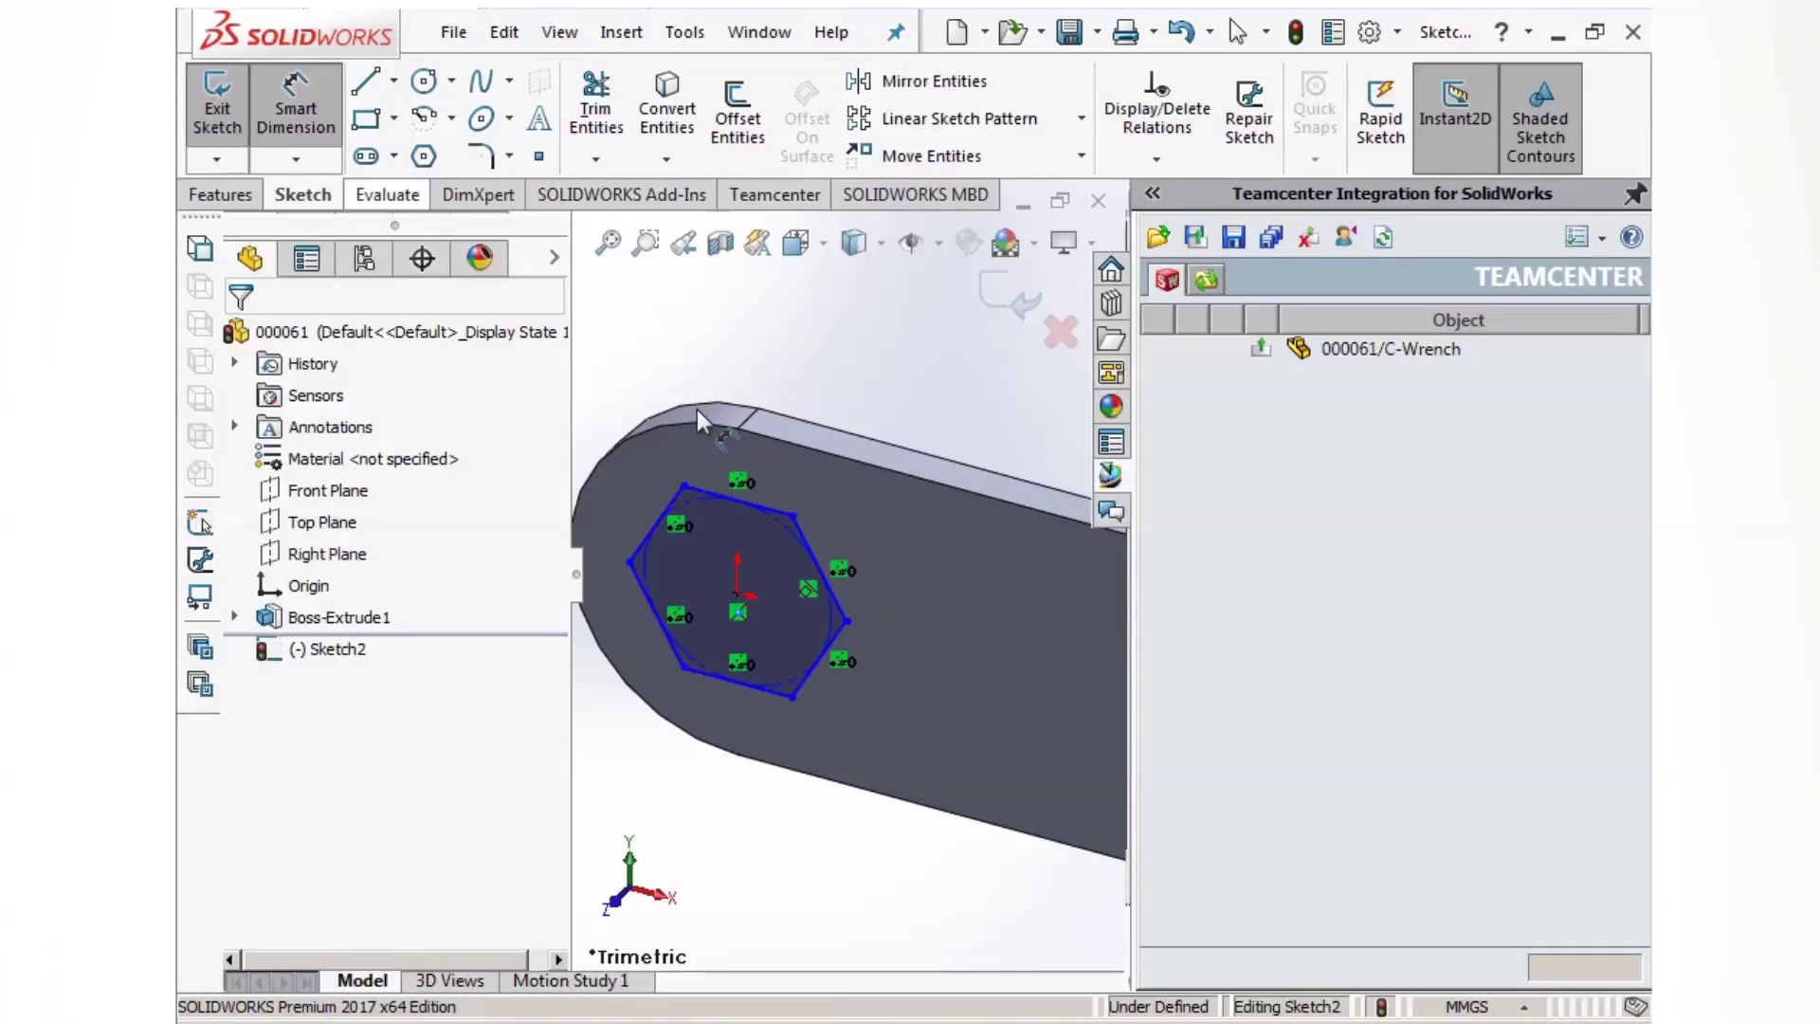
Step: Dimension the hexagon 15 mm across flats
click(792, 502)
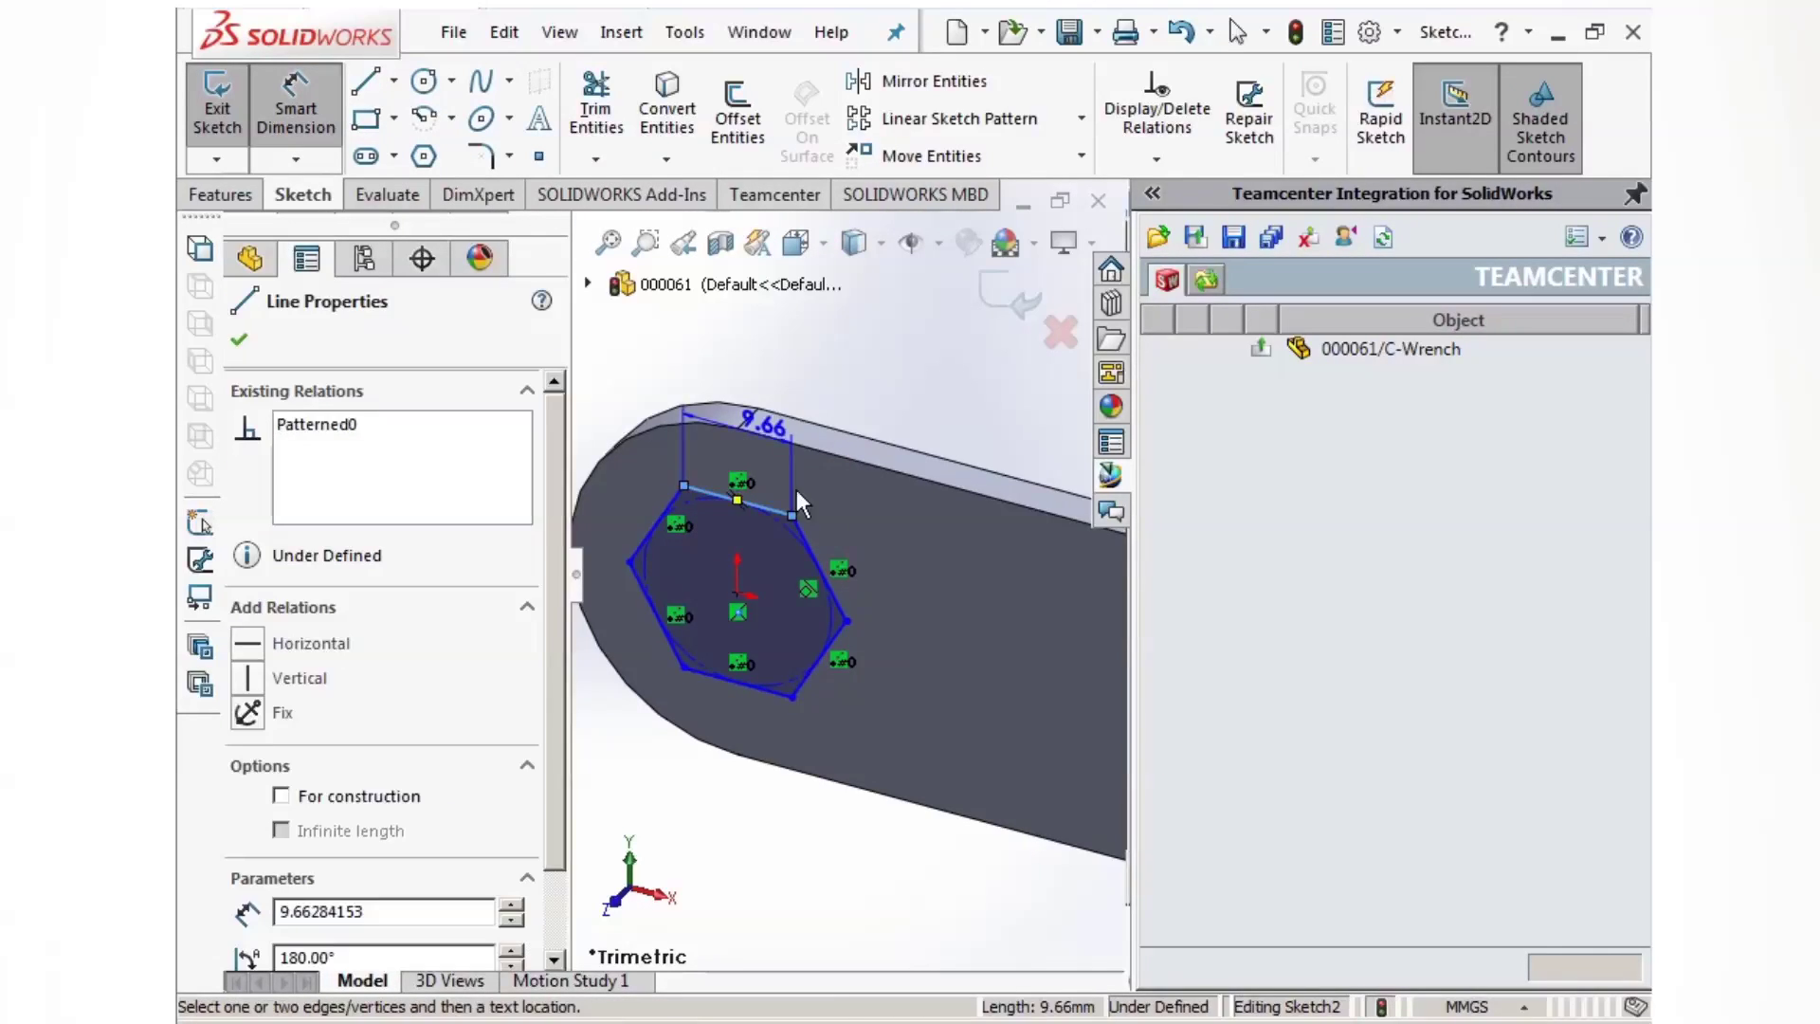
click(760, 690)
scroll(847, 575, up, 3)
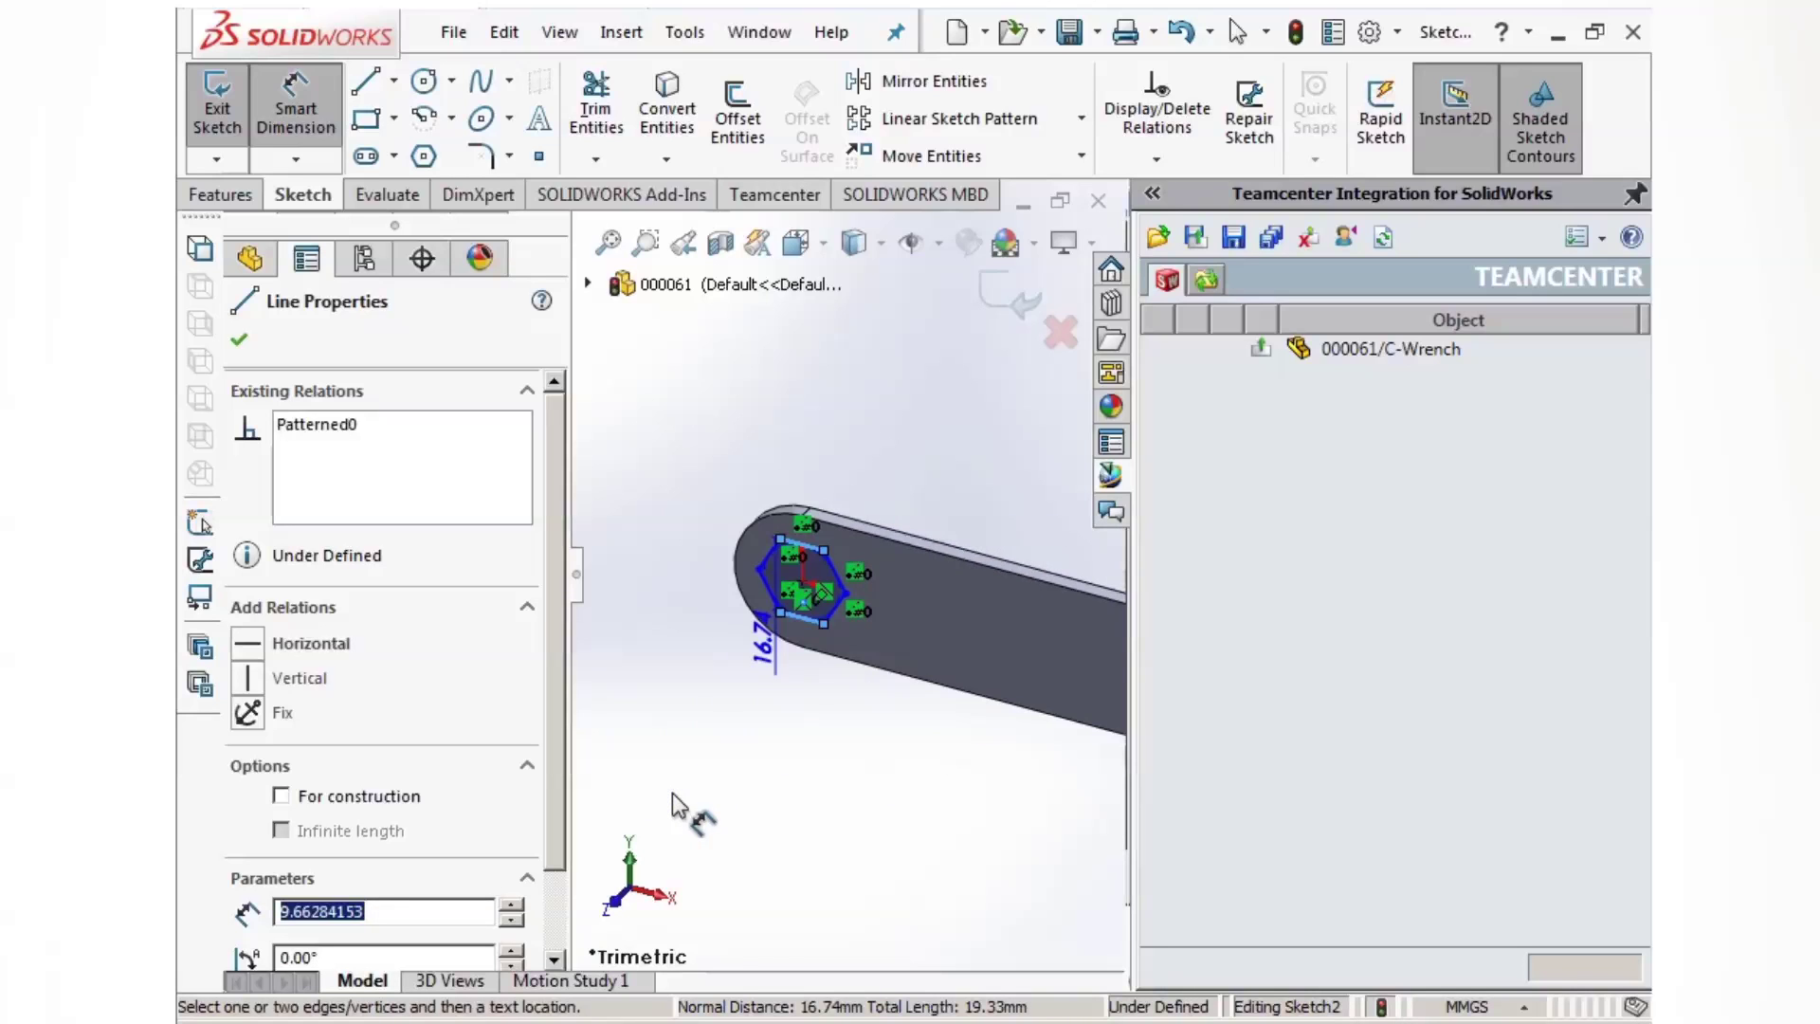
click(667, 647)
text(15)
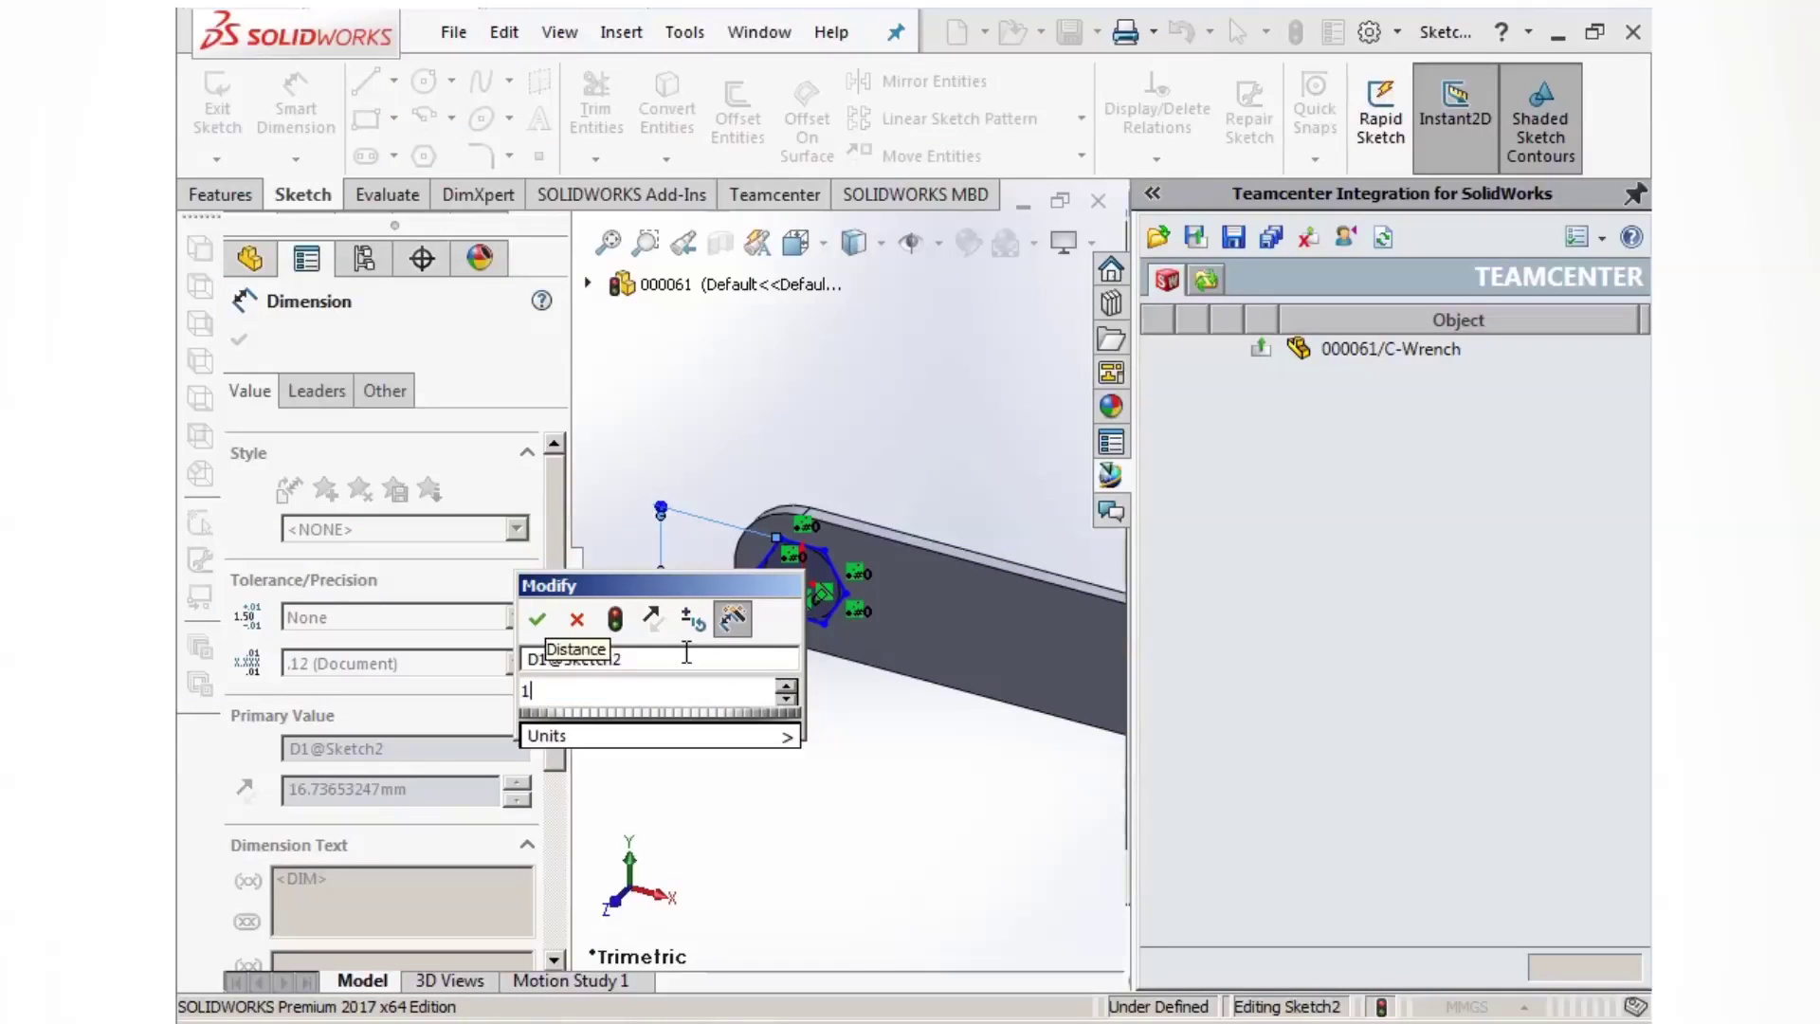
click(537, 619)
Step: Cut the hexagon Through All to make Cut-Extrude1
click(1004, 294)
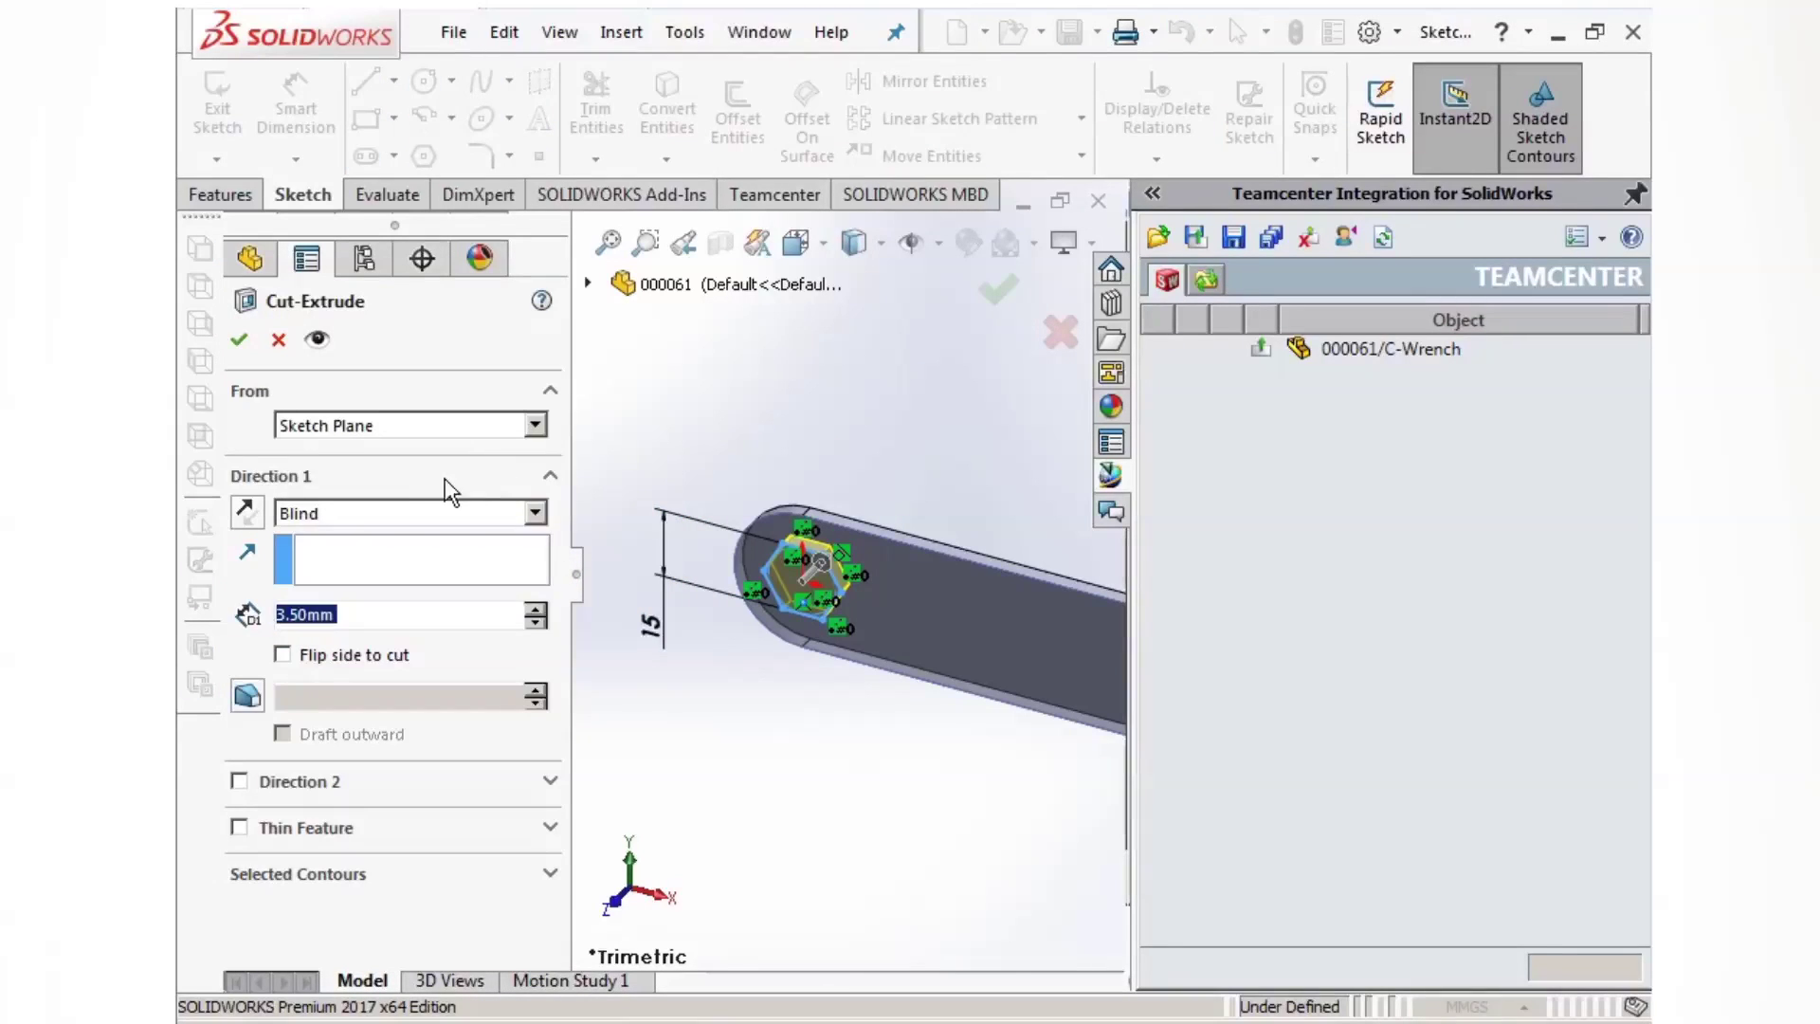
click(512, 517)
click(313, 552)
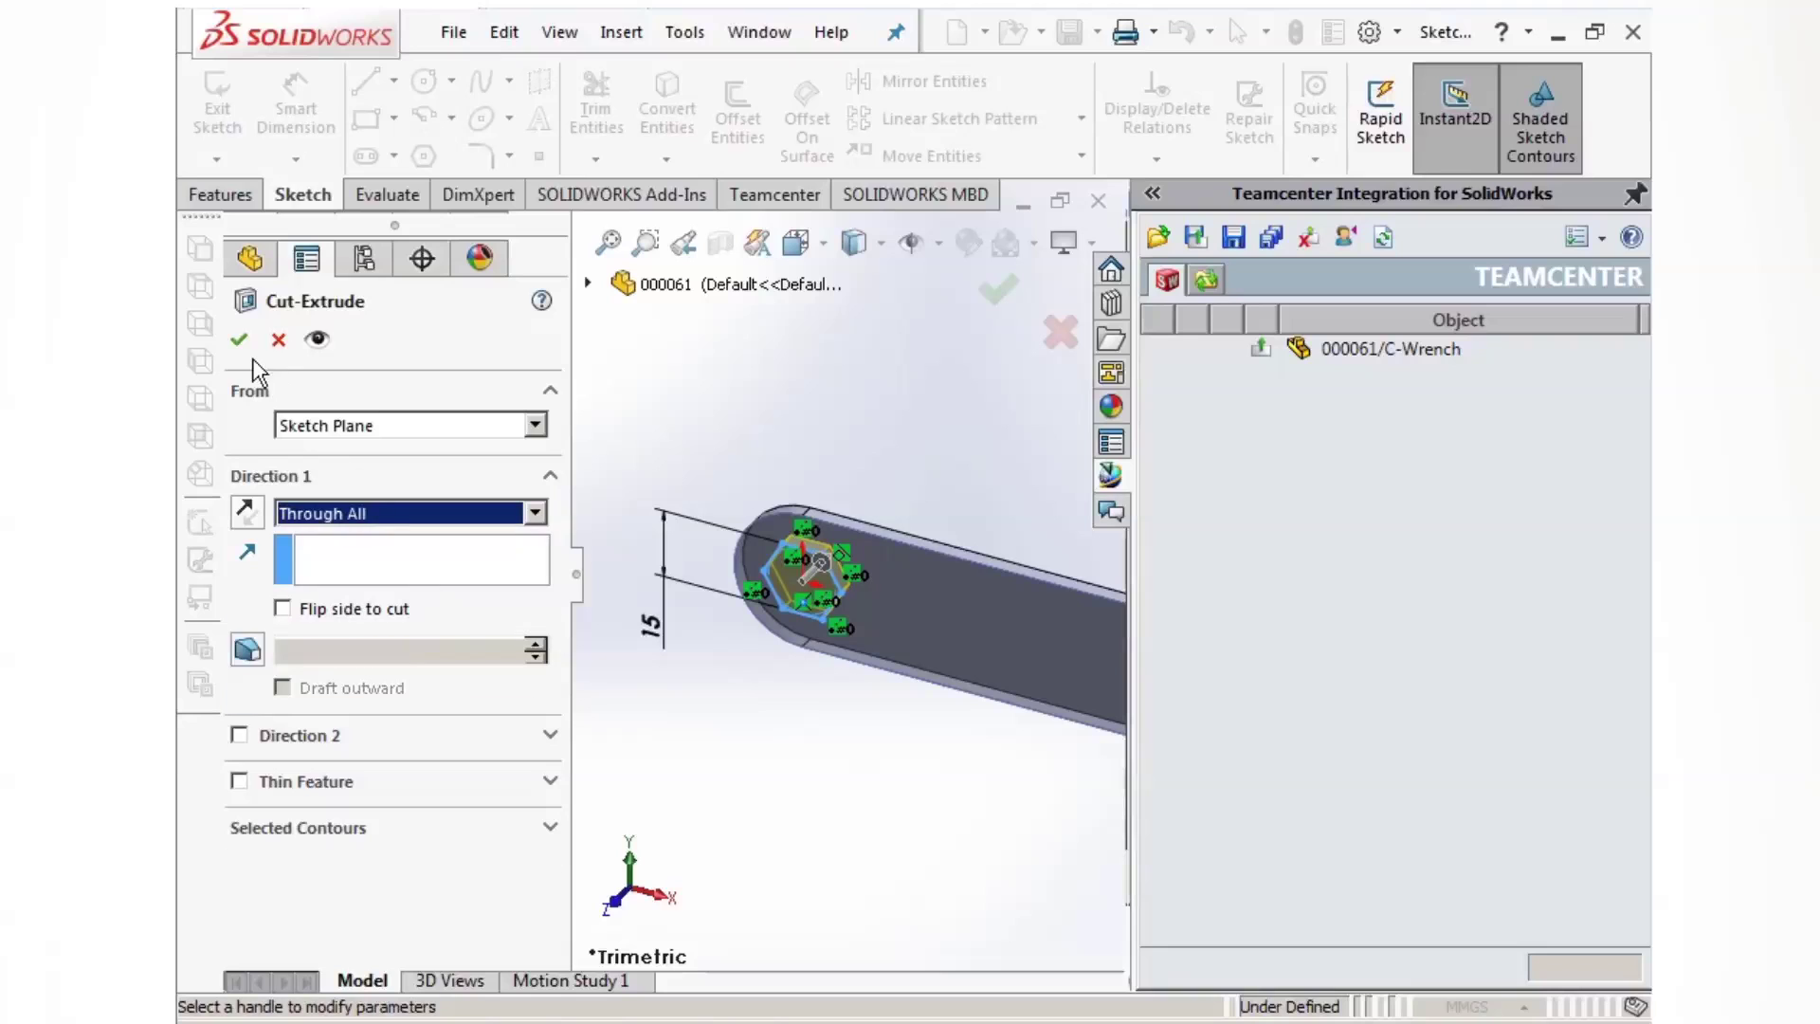
click(241, 339)
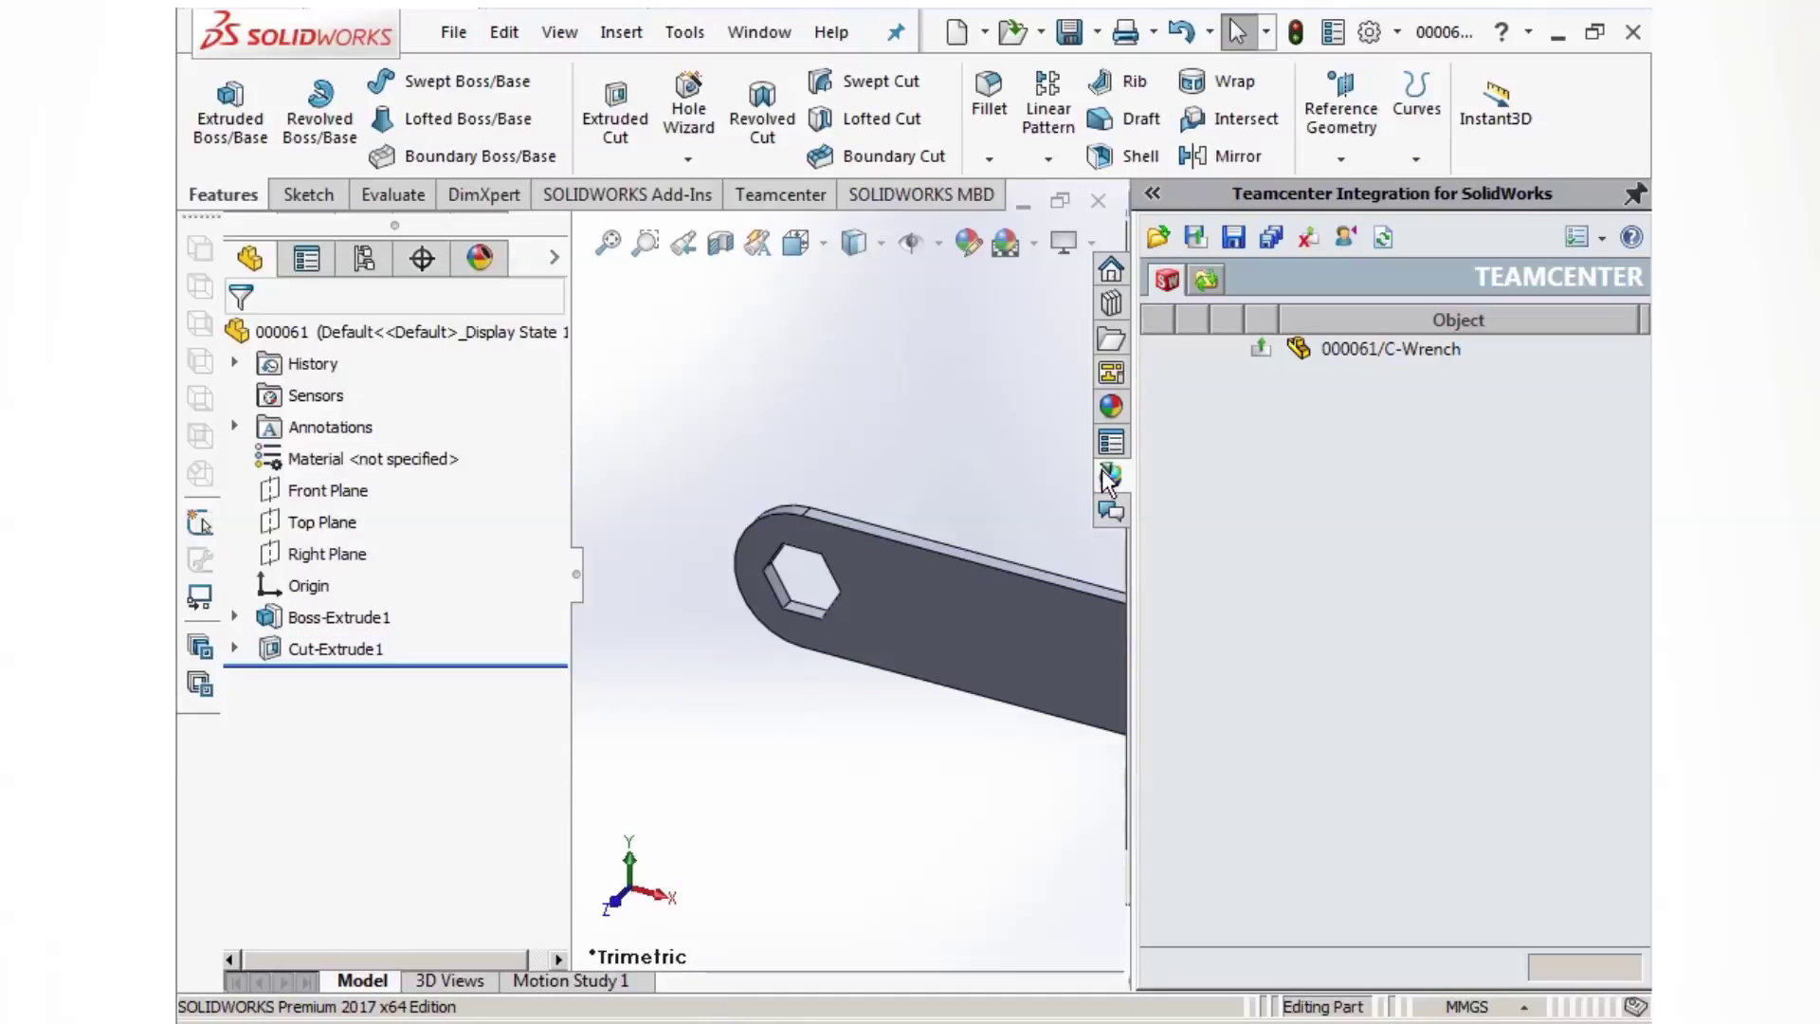
Step: Apply the green appearance swatch to the whole wrench part and restore the Teamcenter task pane
click(503, 332)
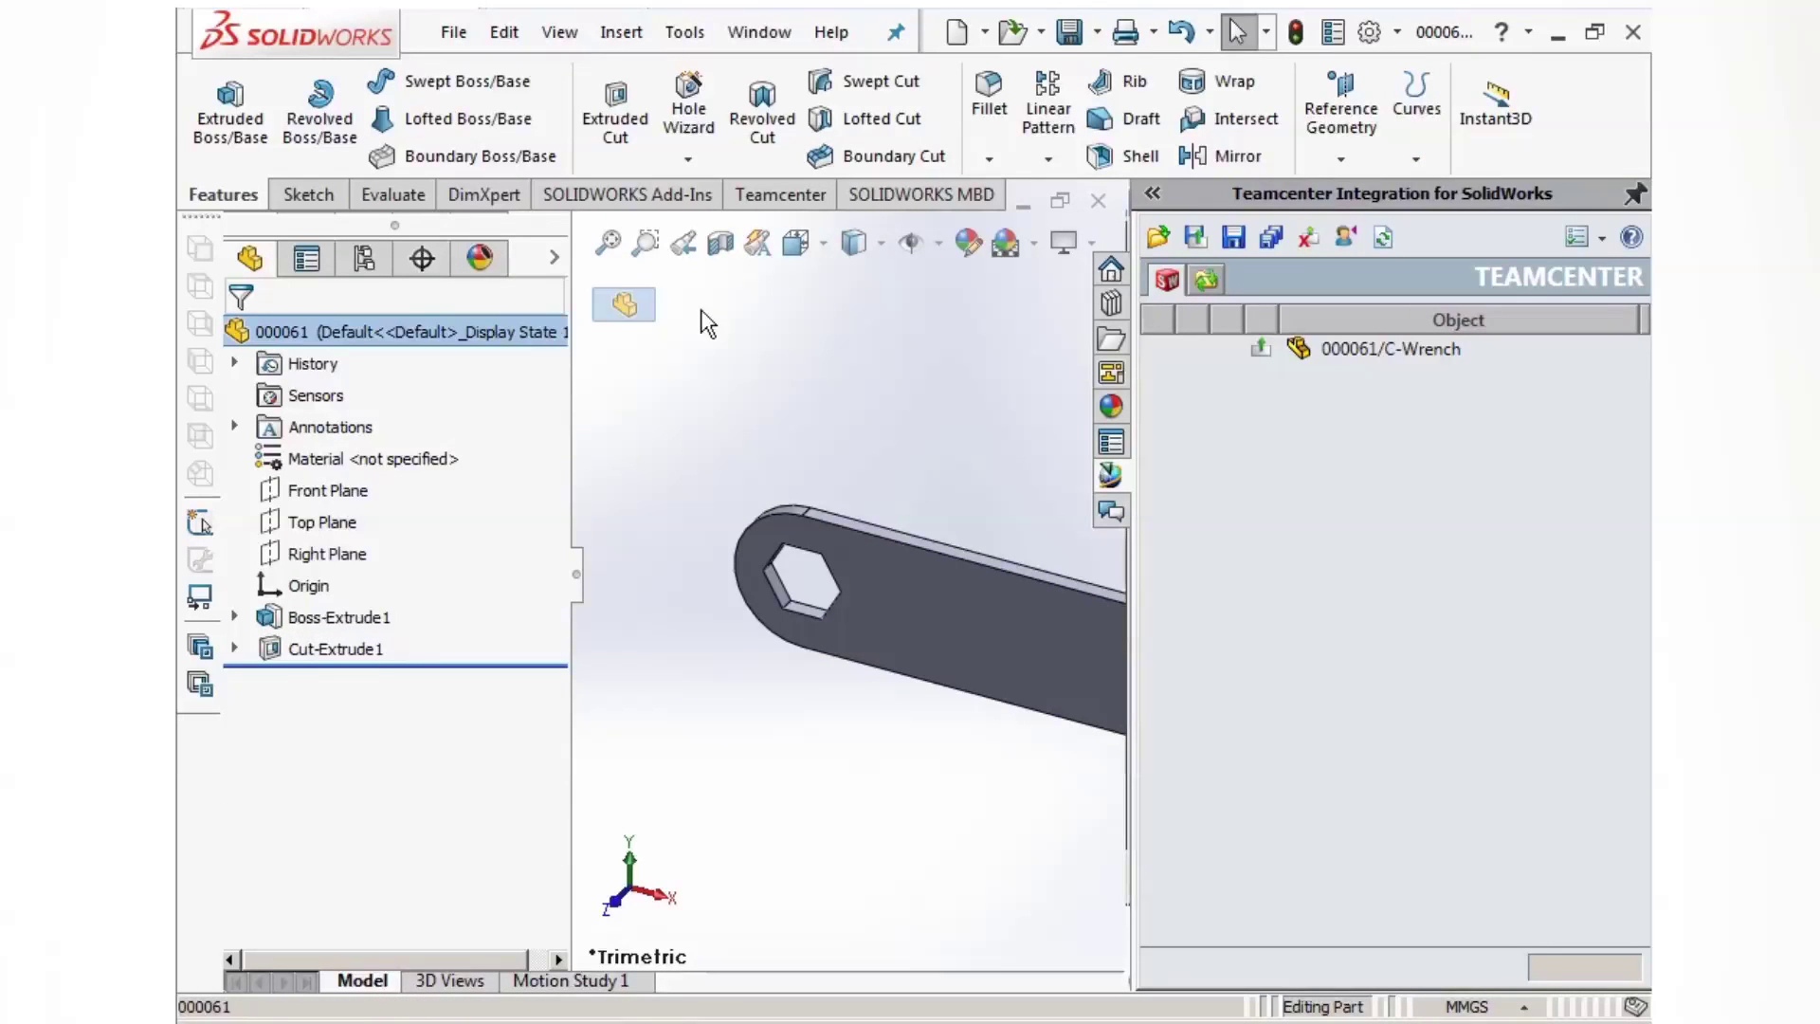
click(968, 242)
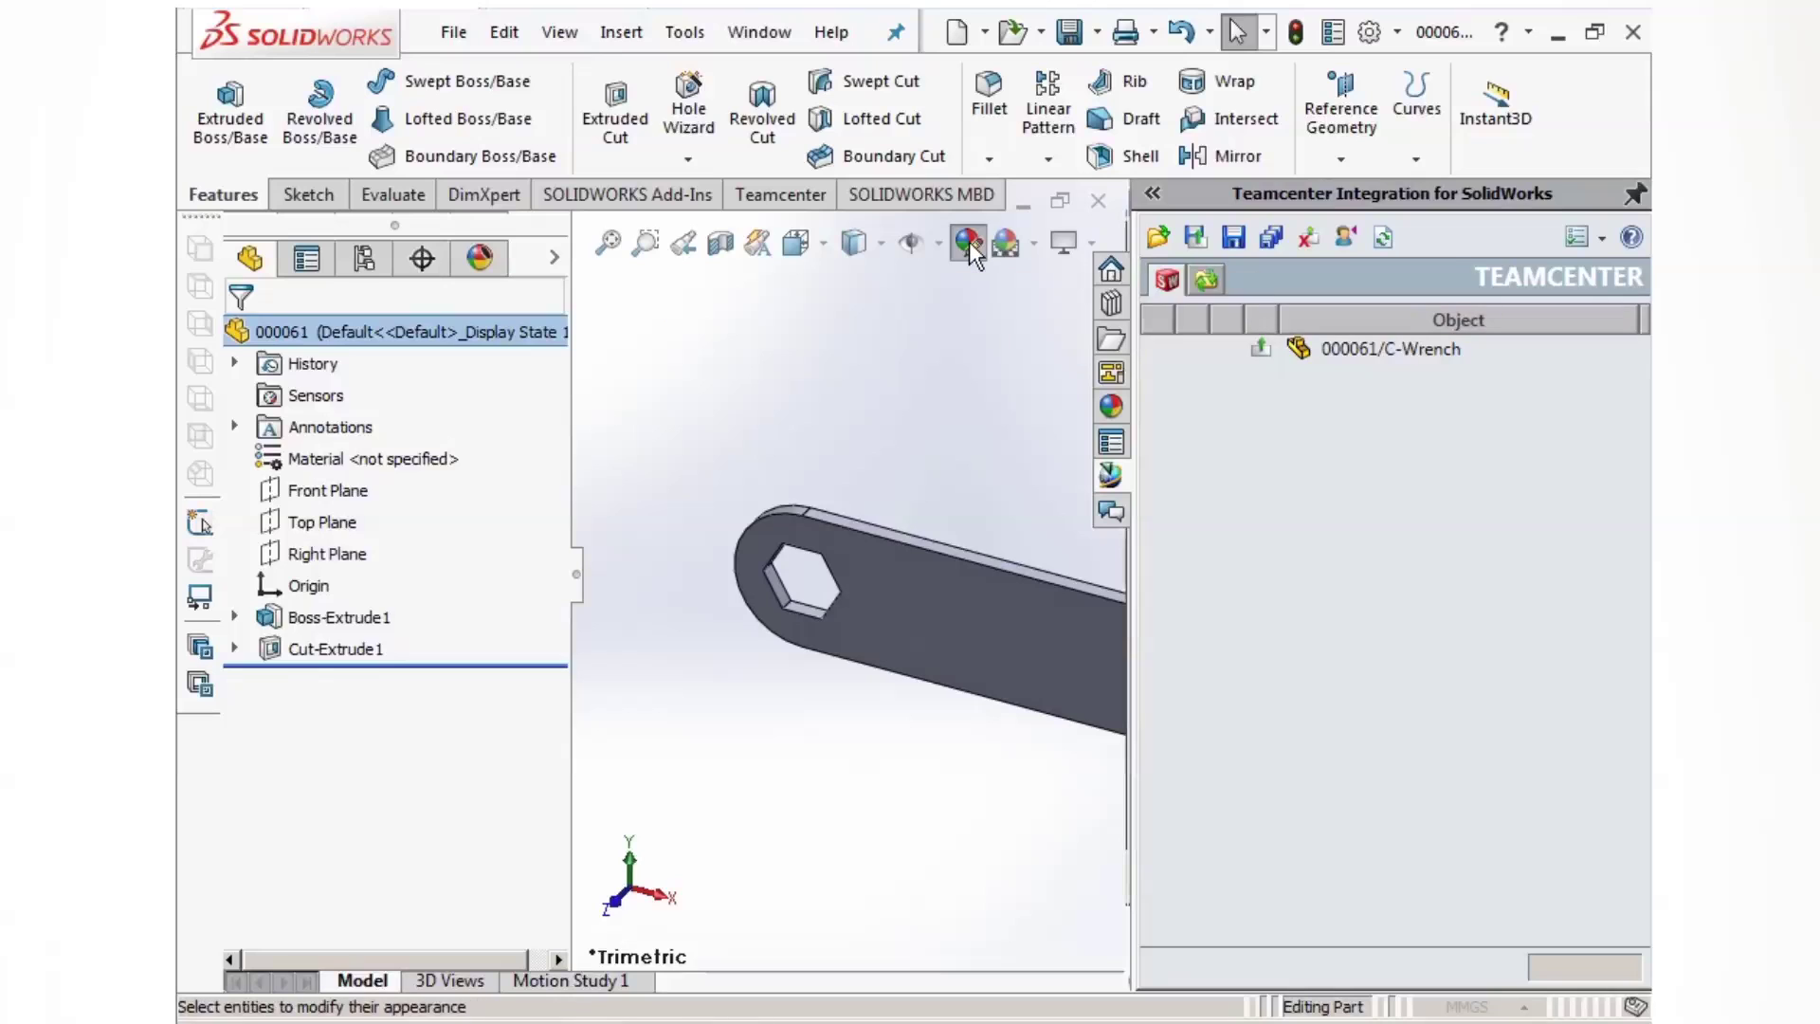
click(384, 937)
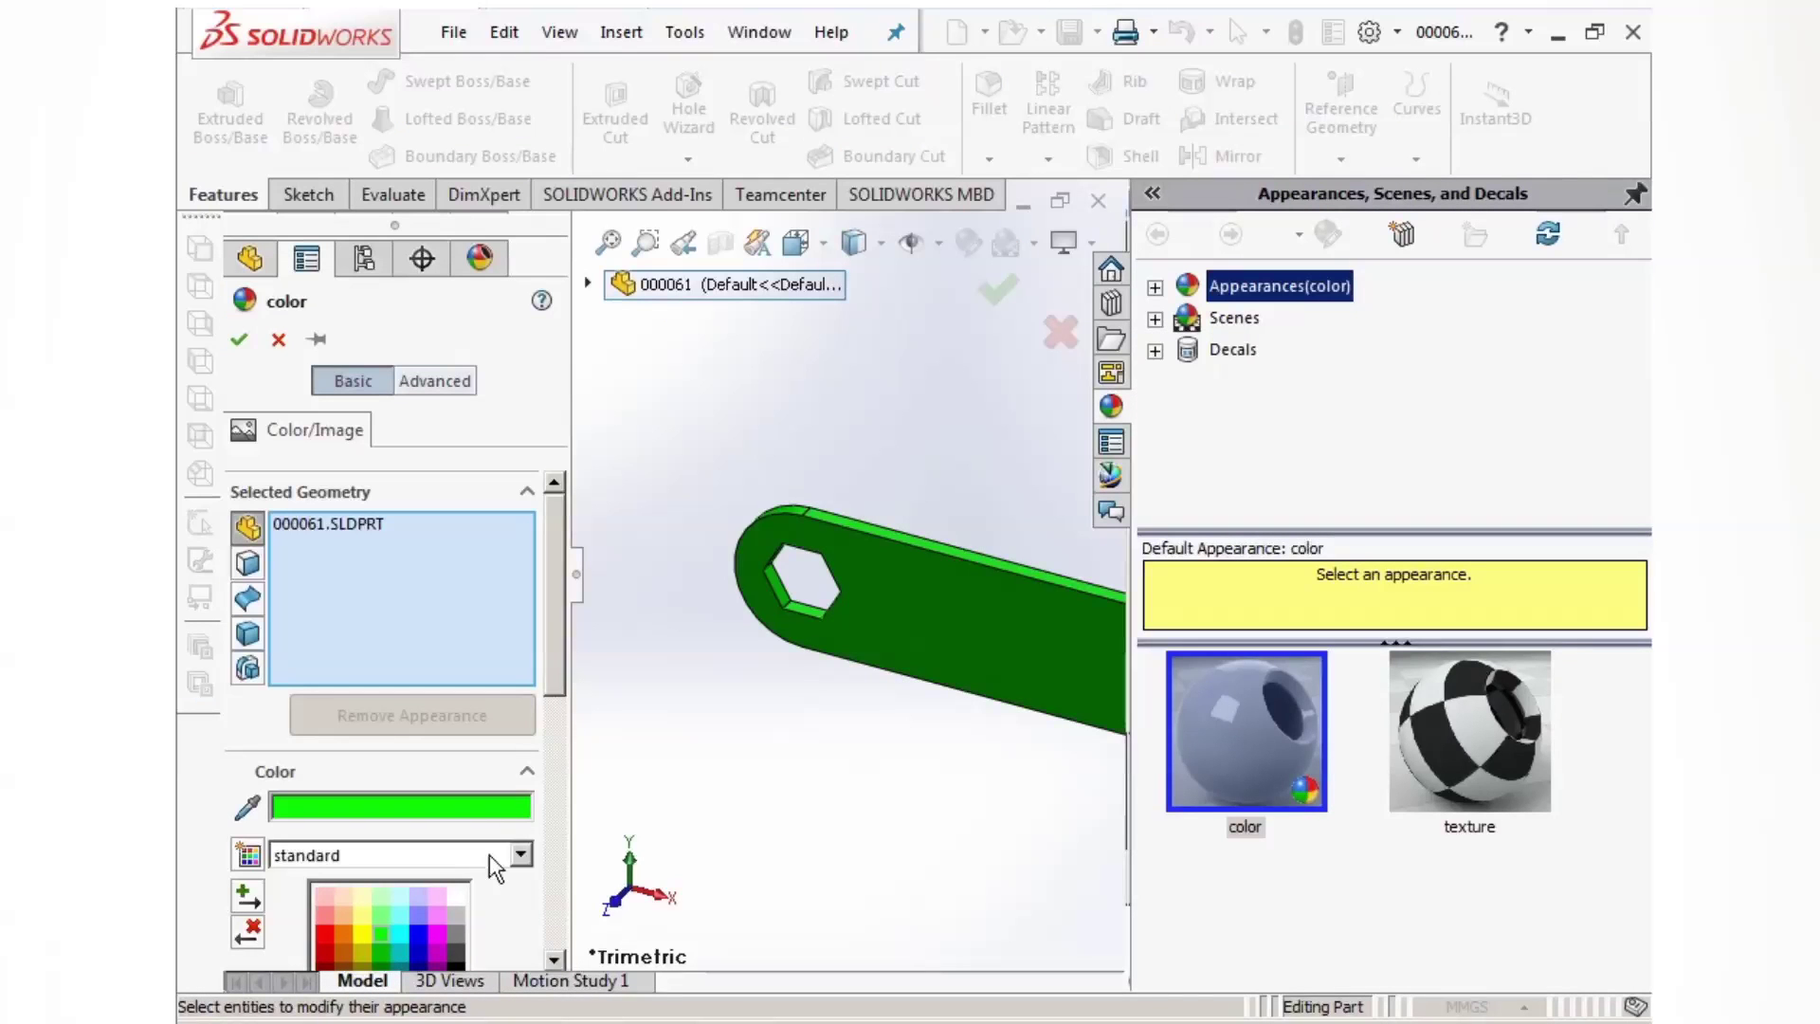
click(989, 293)
click(607, 243)
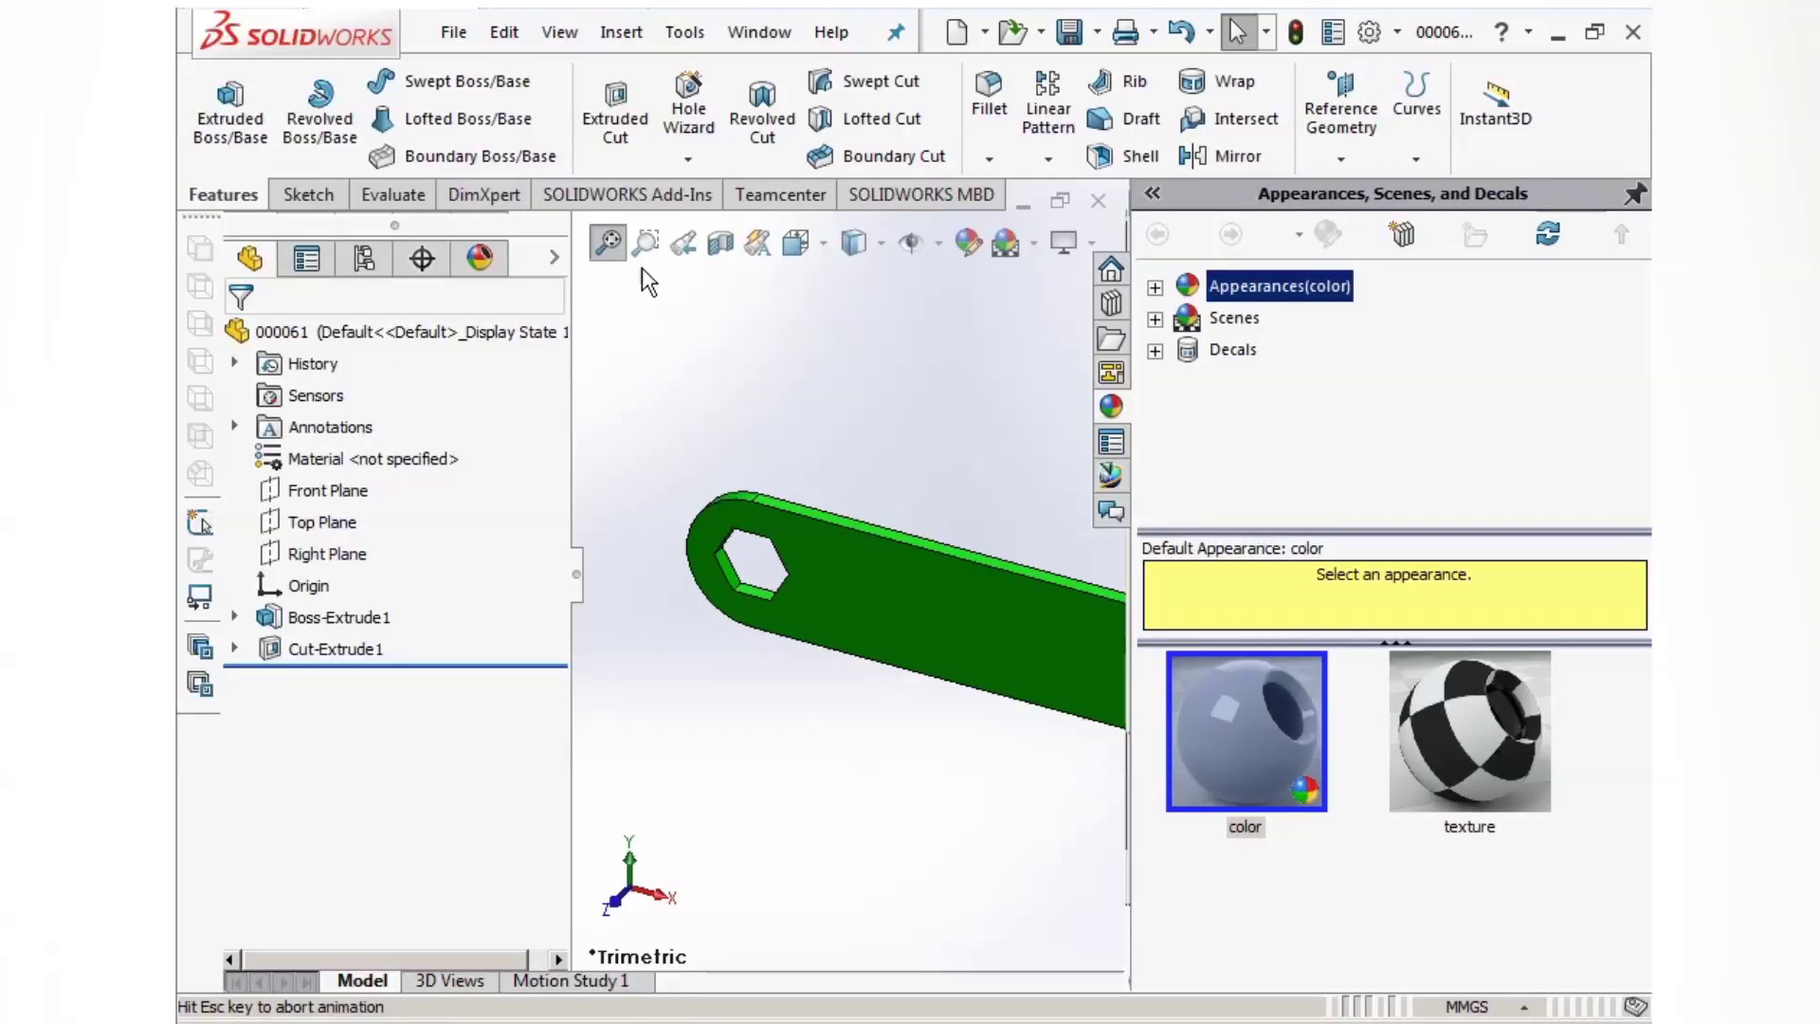
click(1112, 477)
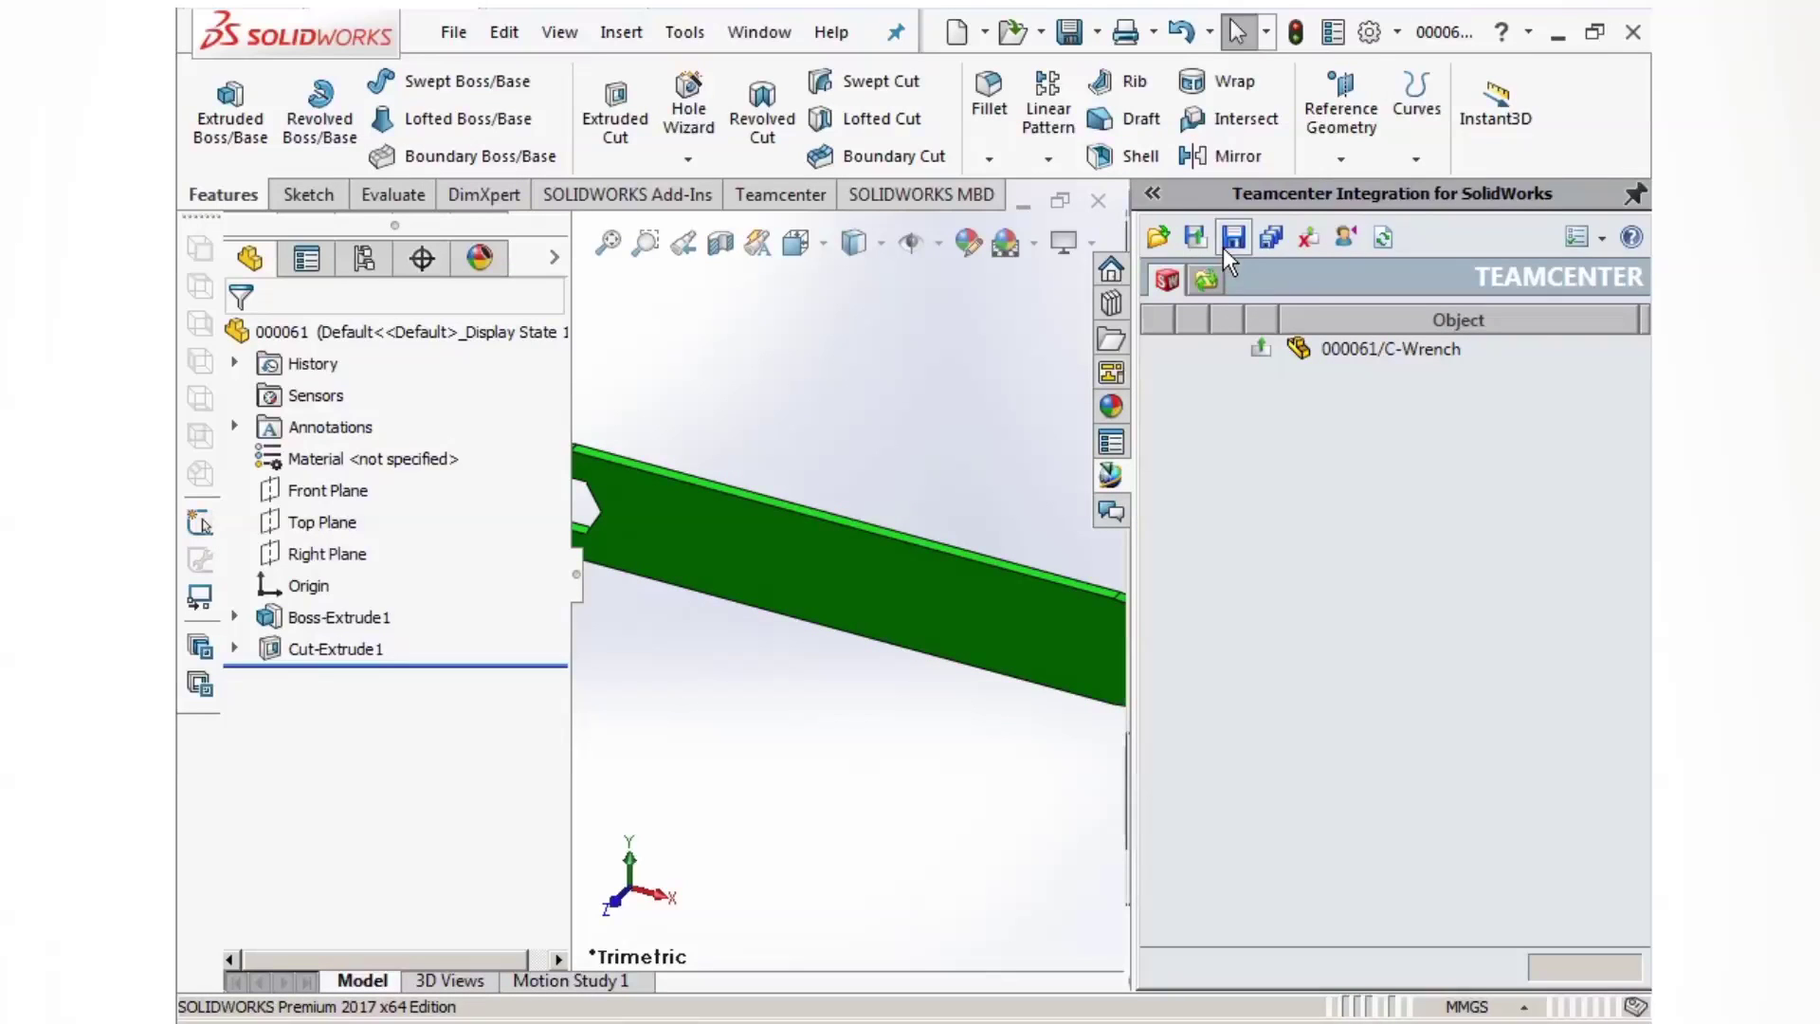
click(761, 33)
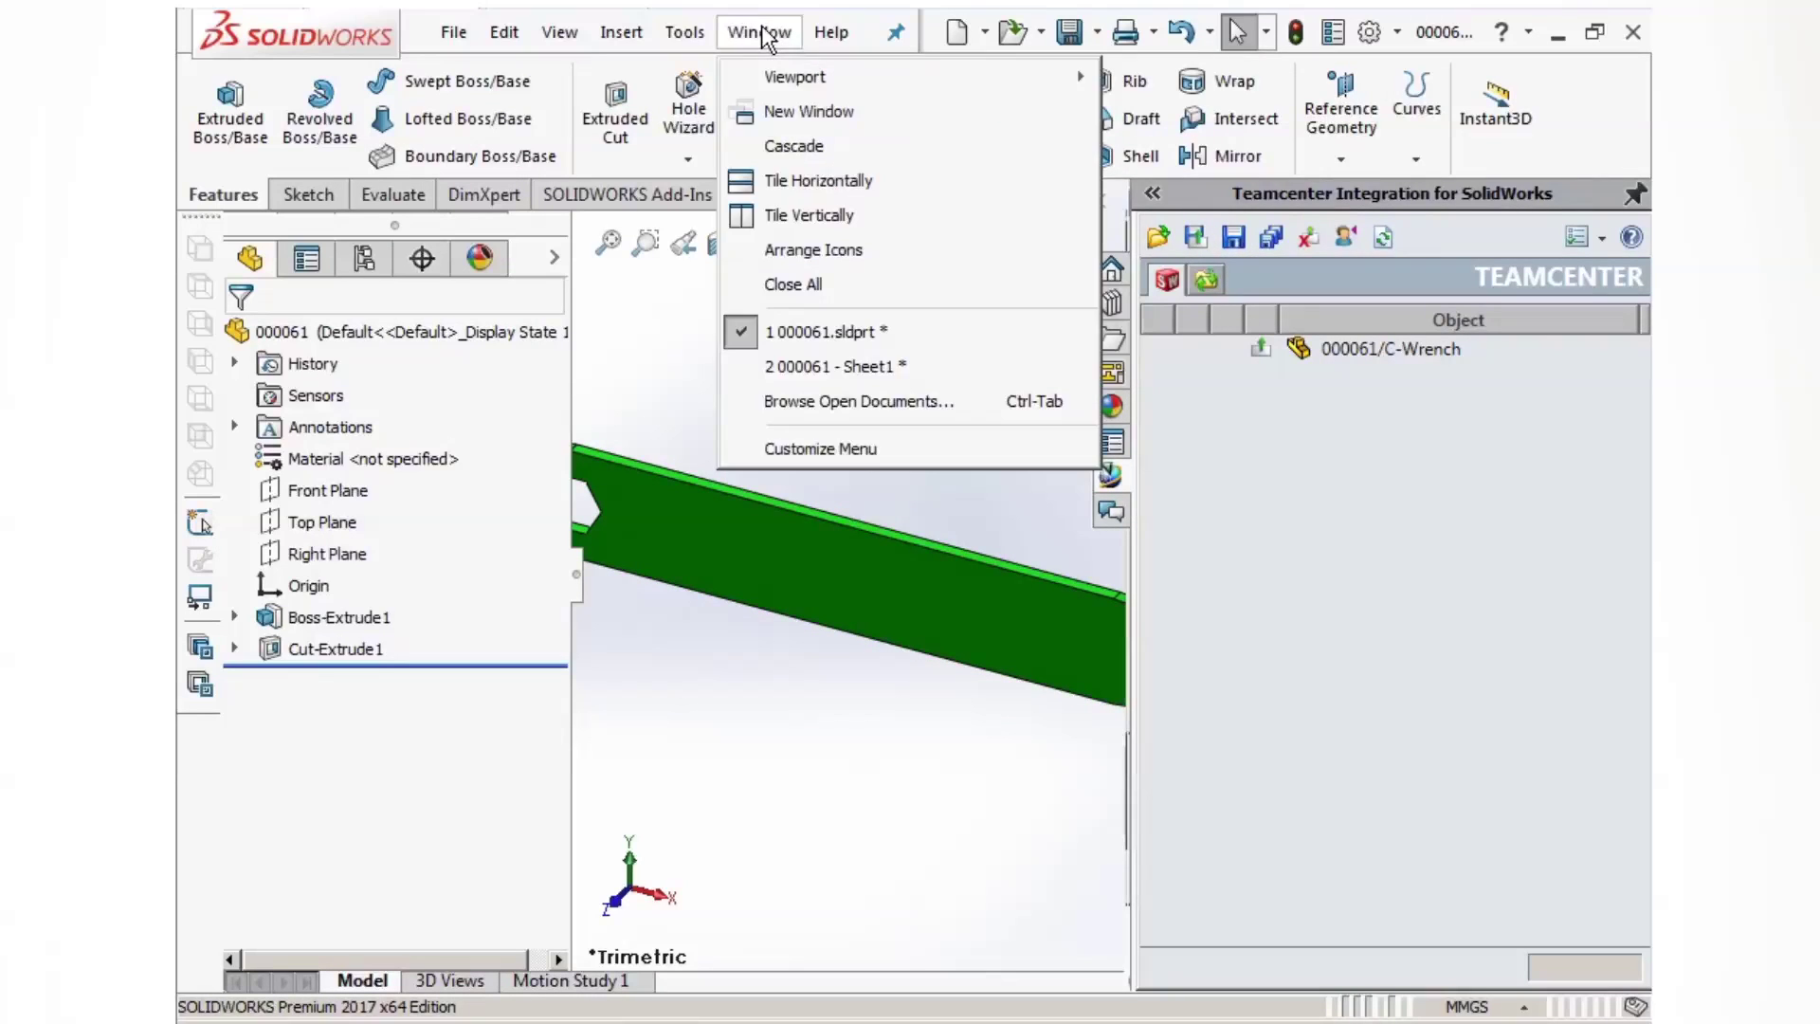
Step: On the wrench drawing Sheet1, insert the entire model's dimensions, such as 3.50 and 75, with Model Items
click(807, 366)
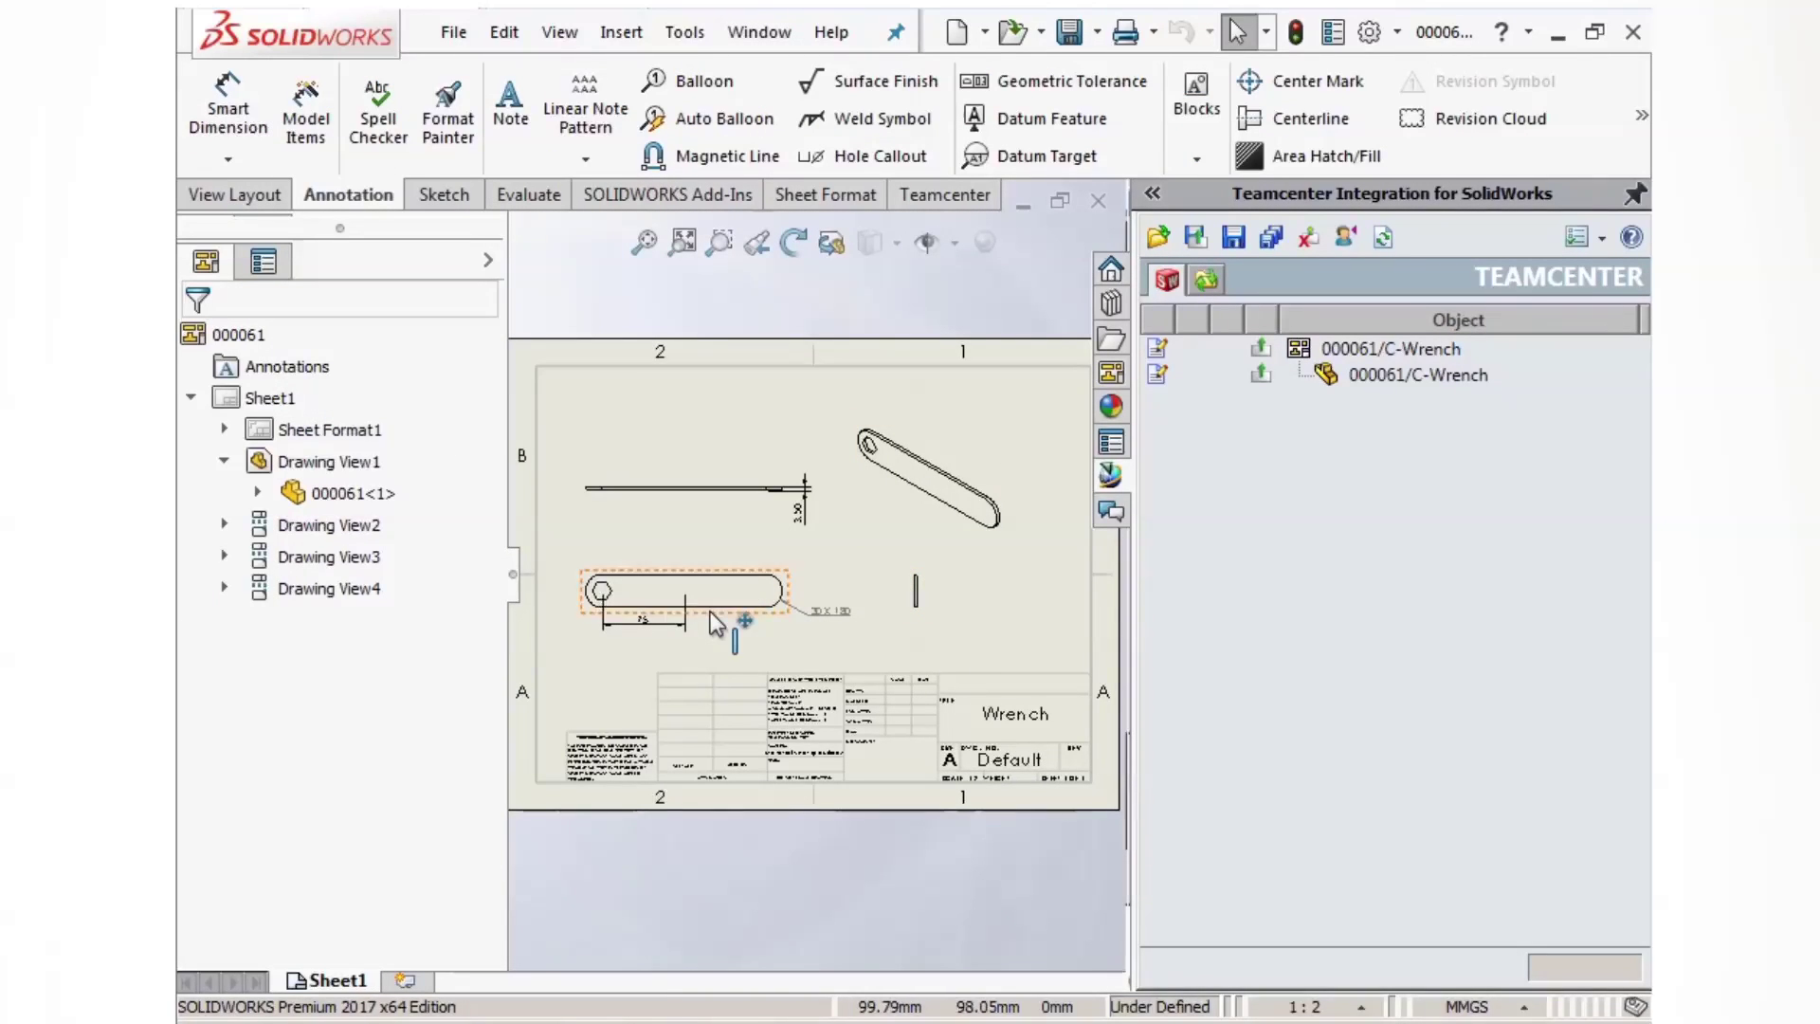
scroll(597, 596, down, 5)
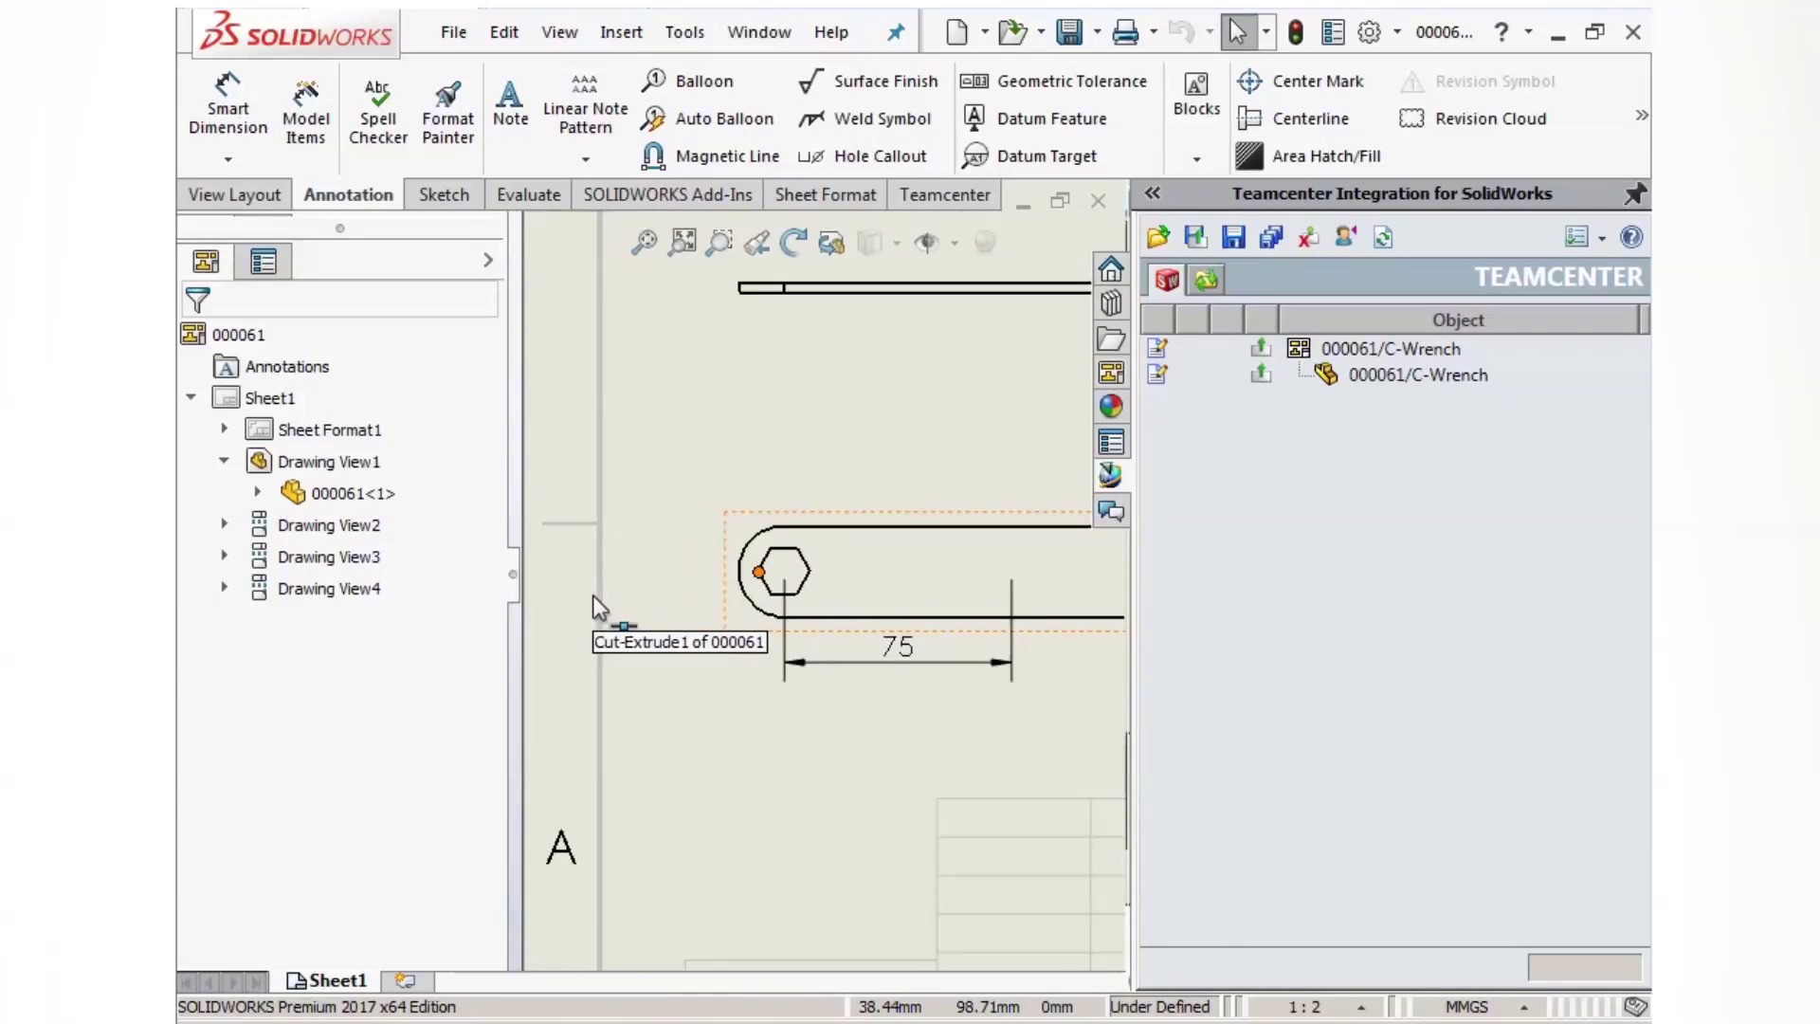
click(891, 654)
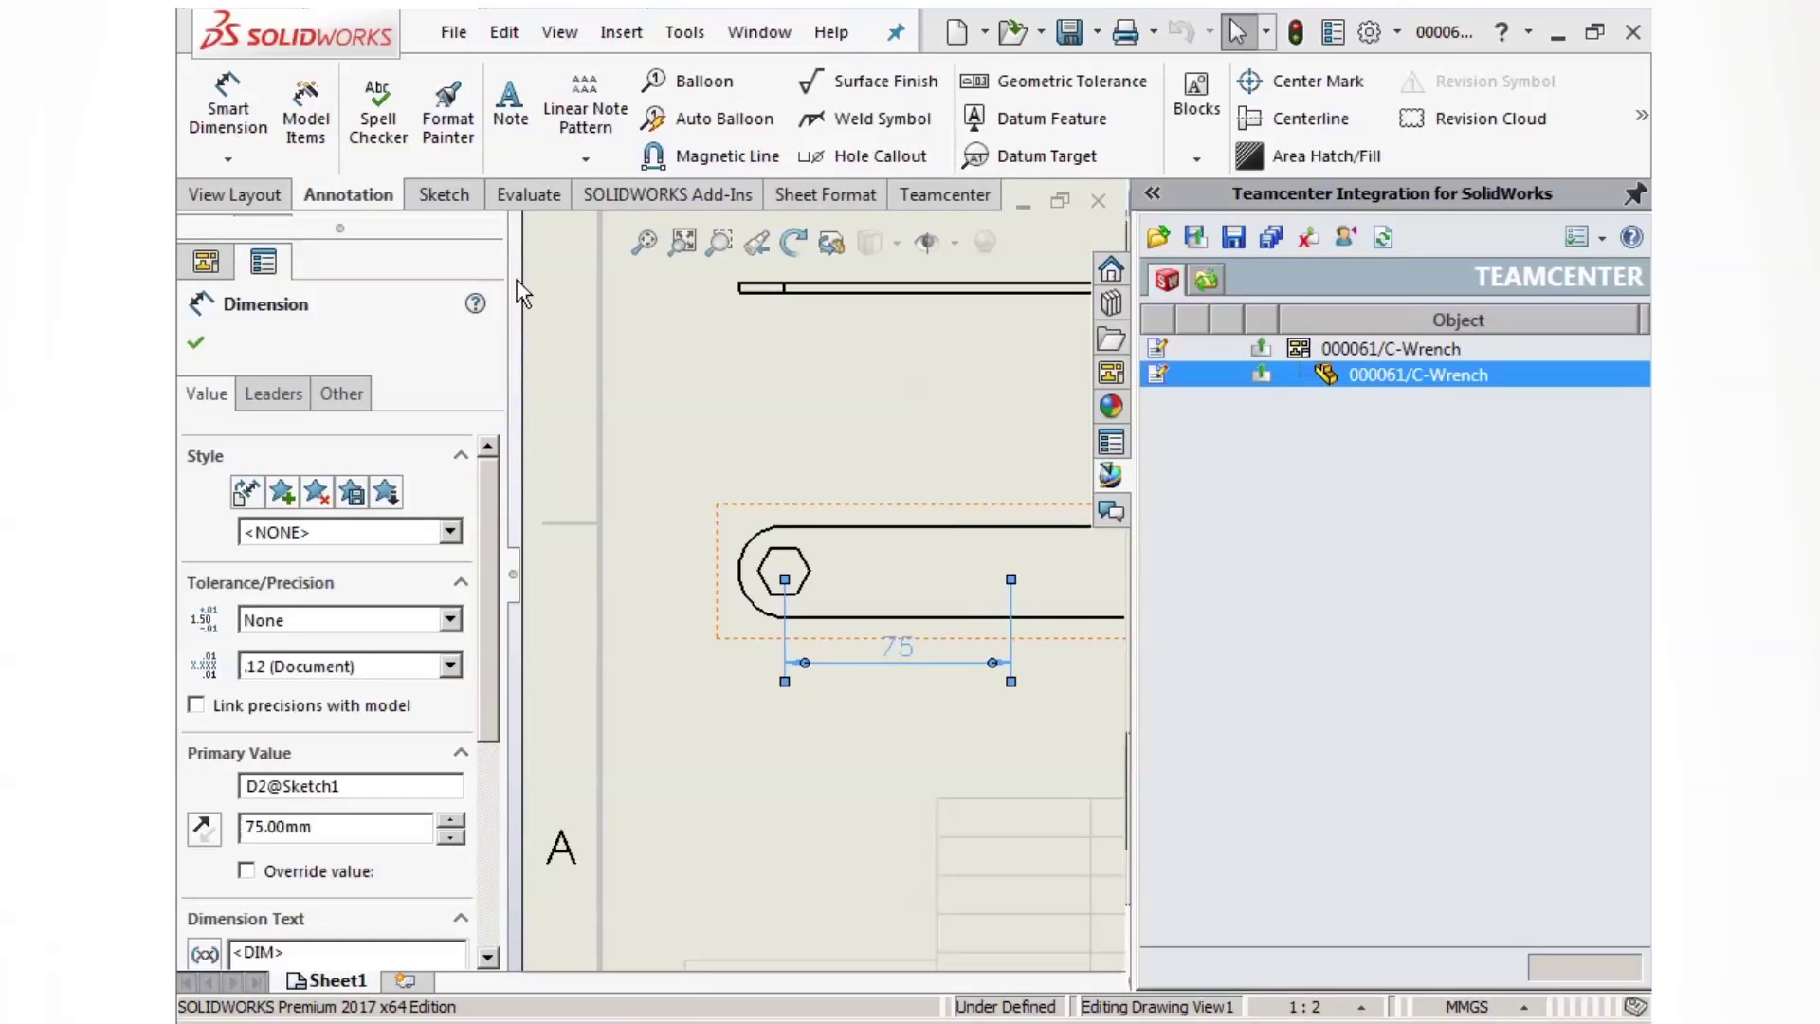
click(305, 109)
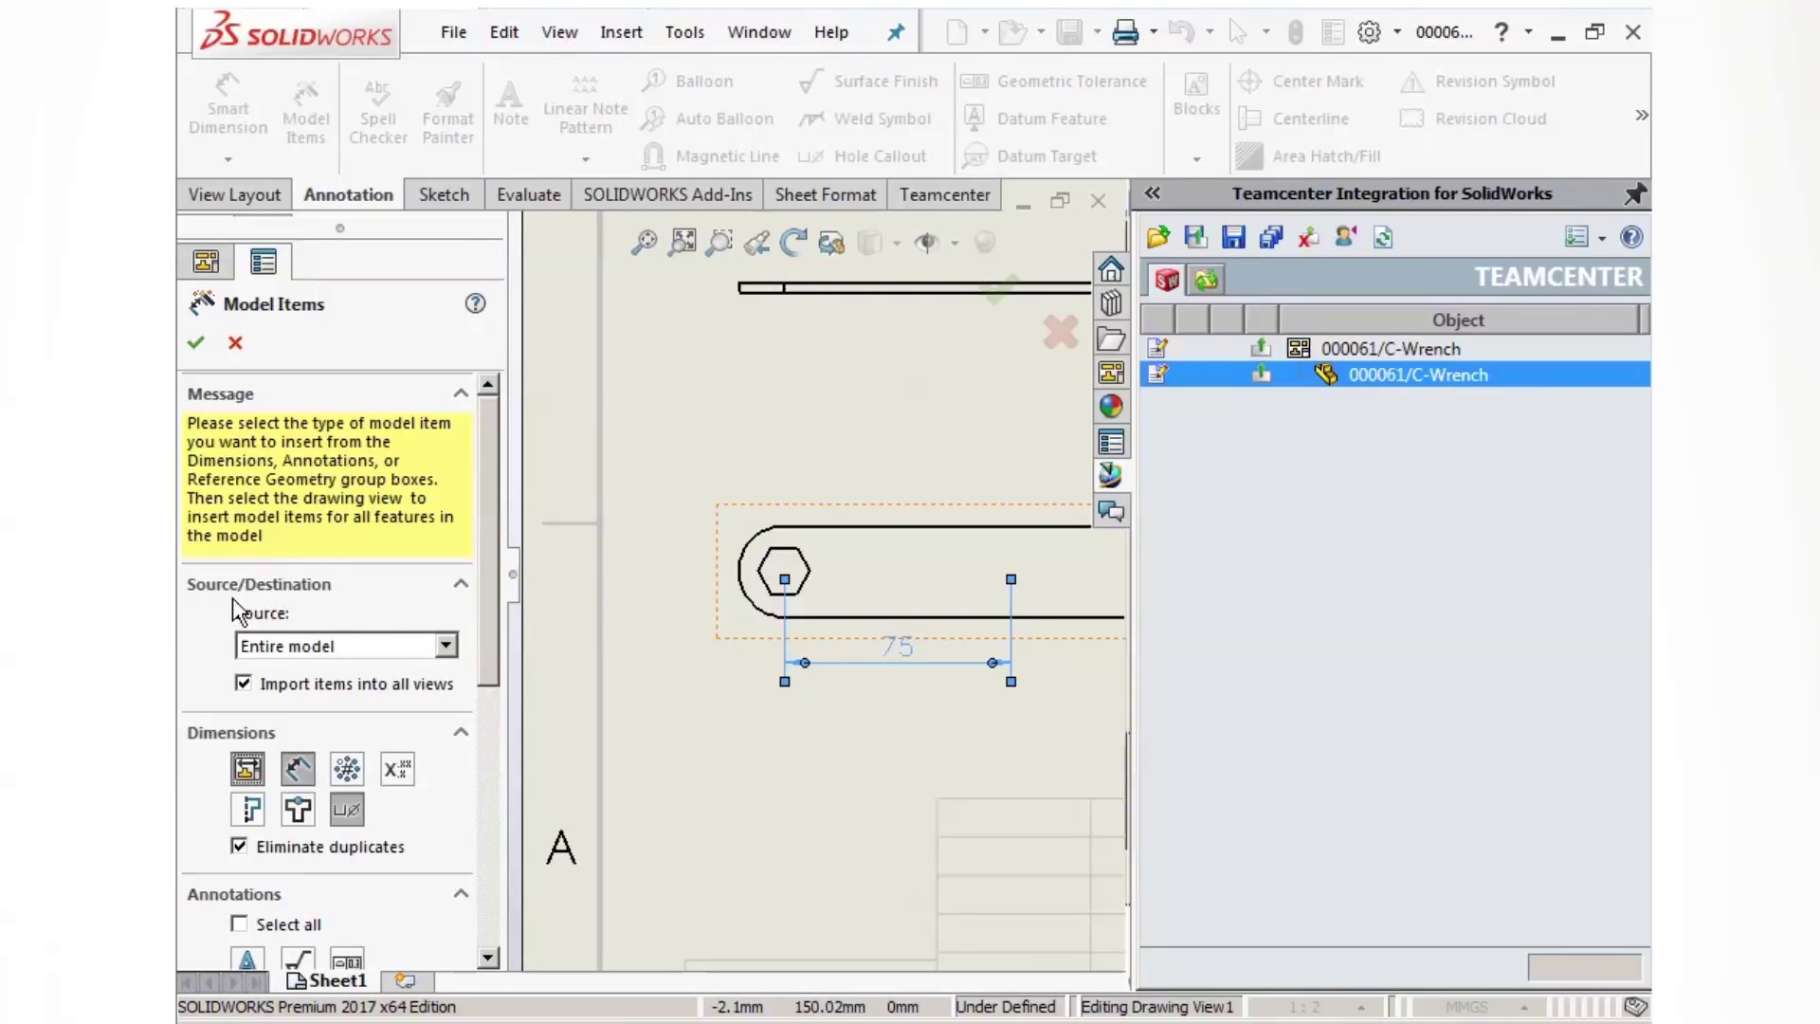
click(195, 343)
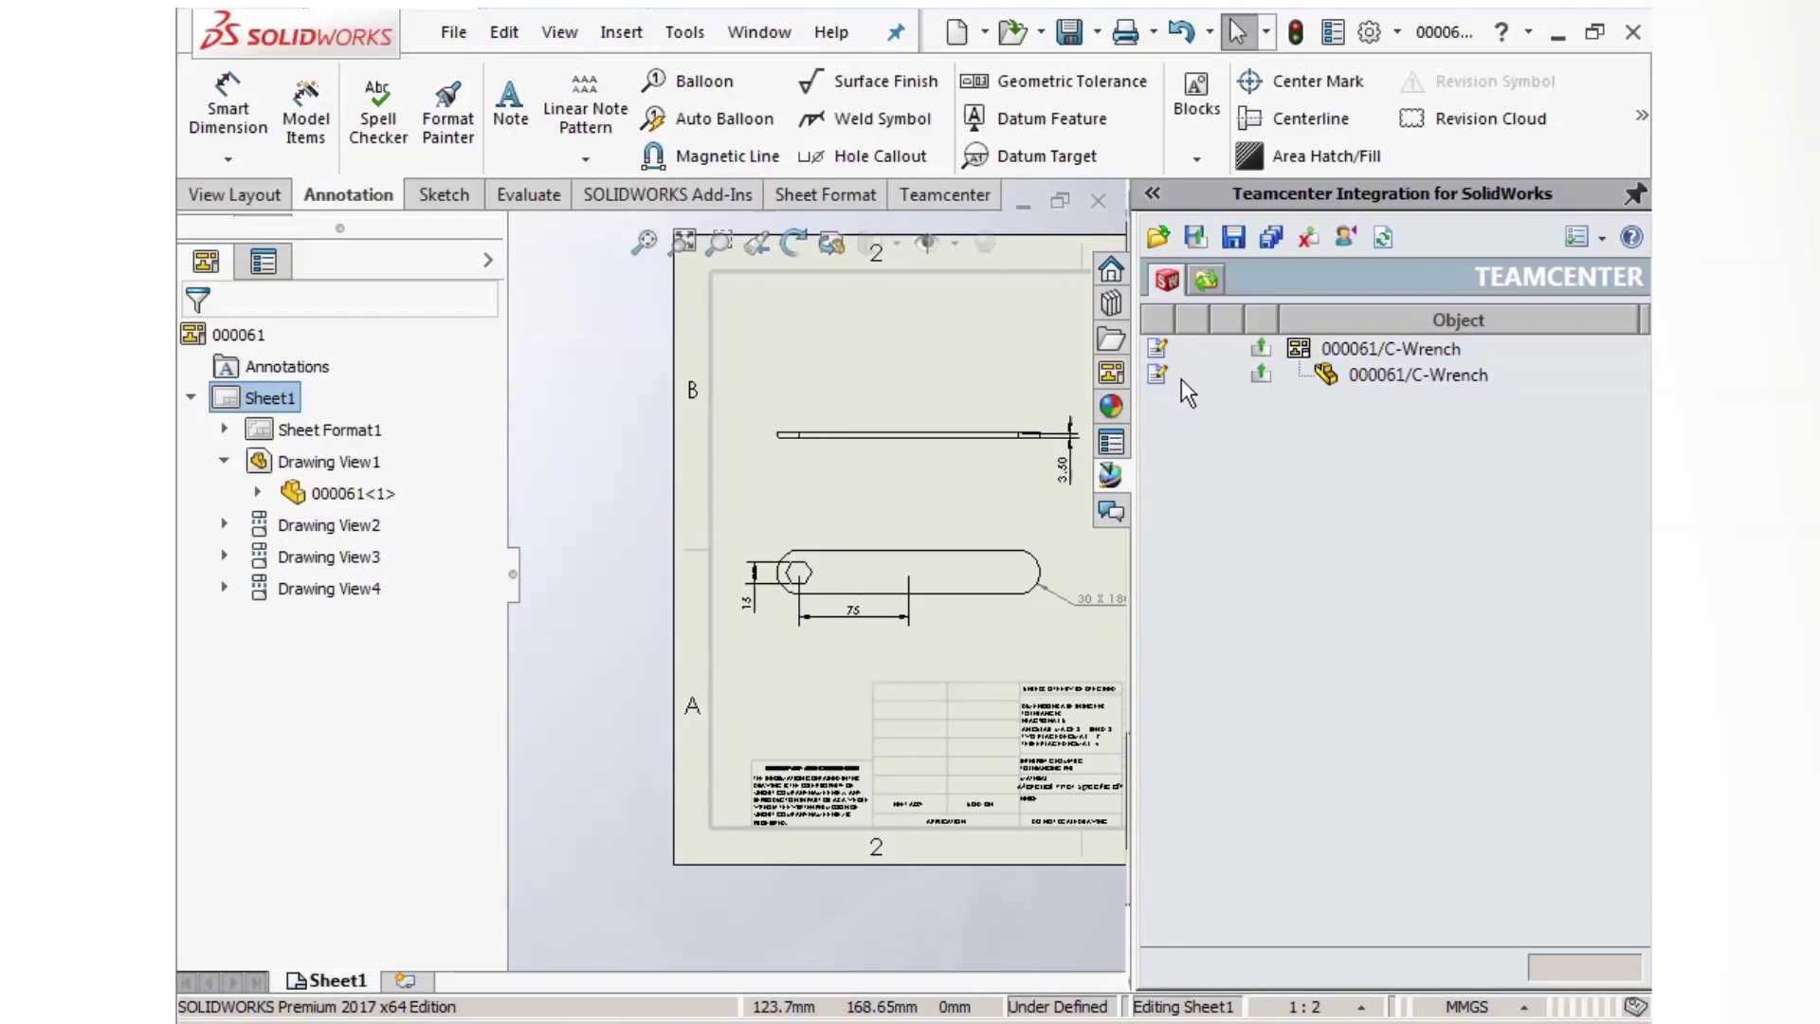
click(1236, 236)
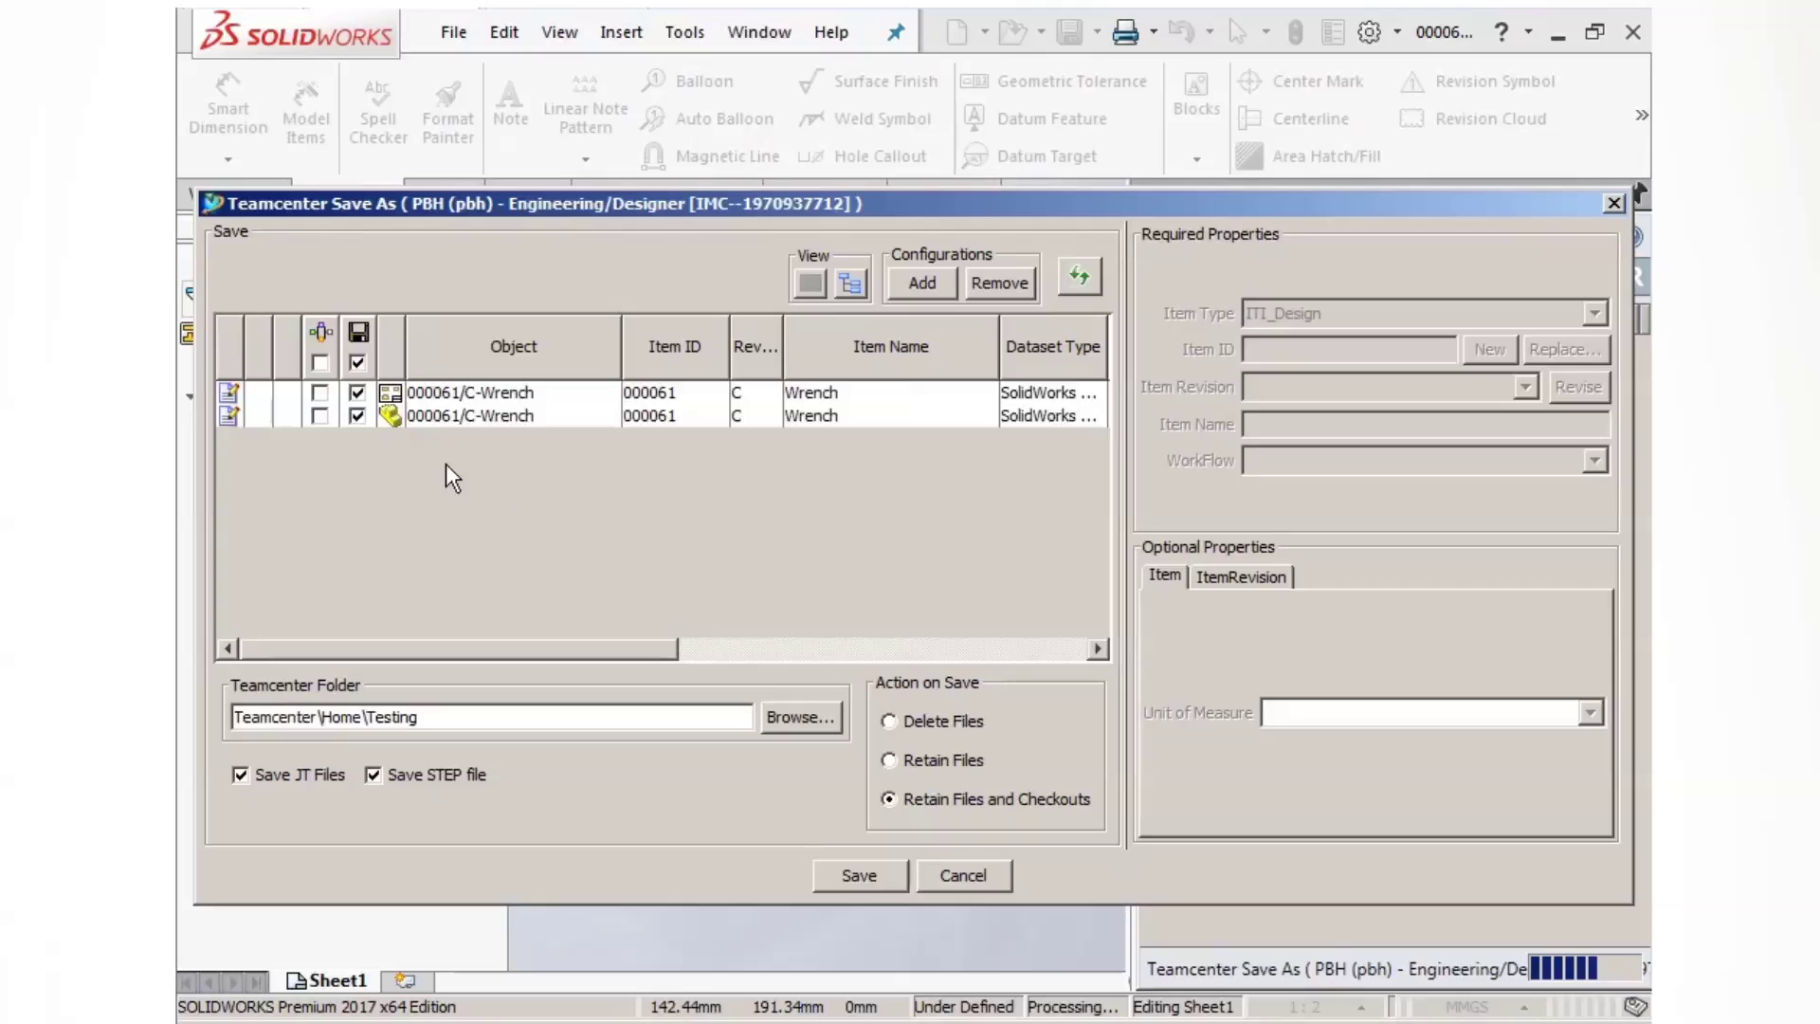
Step: Save both 000061 wrench part and drawing objects to Teamcenter with the Prototype workflow
click(320, 364)
click(645, 398)
shift+click(647, 414)
click(1594, 461)
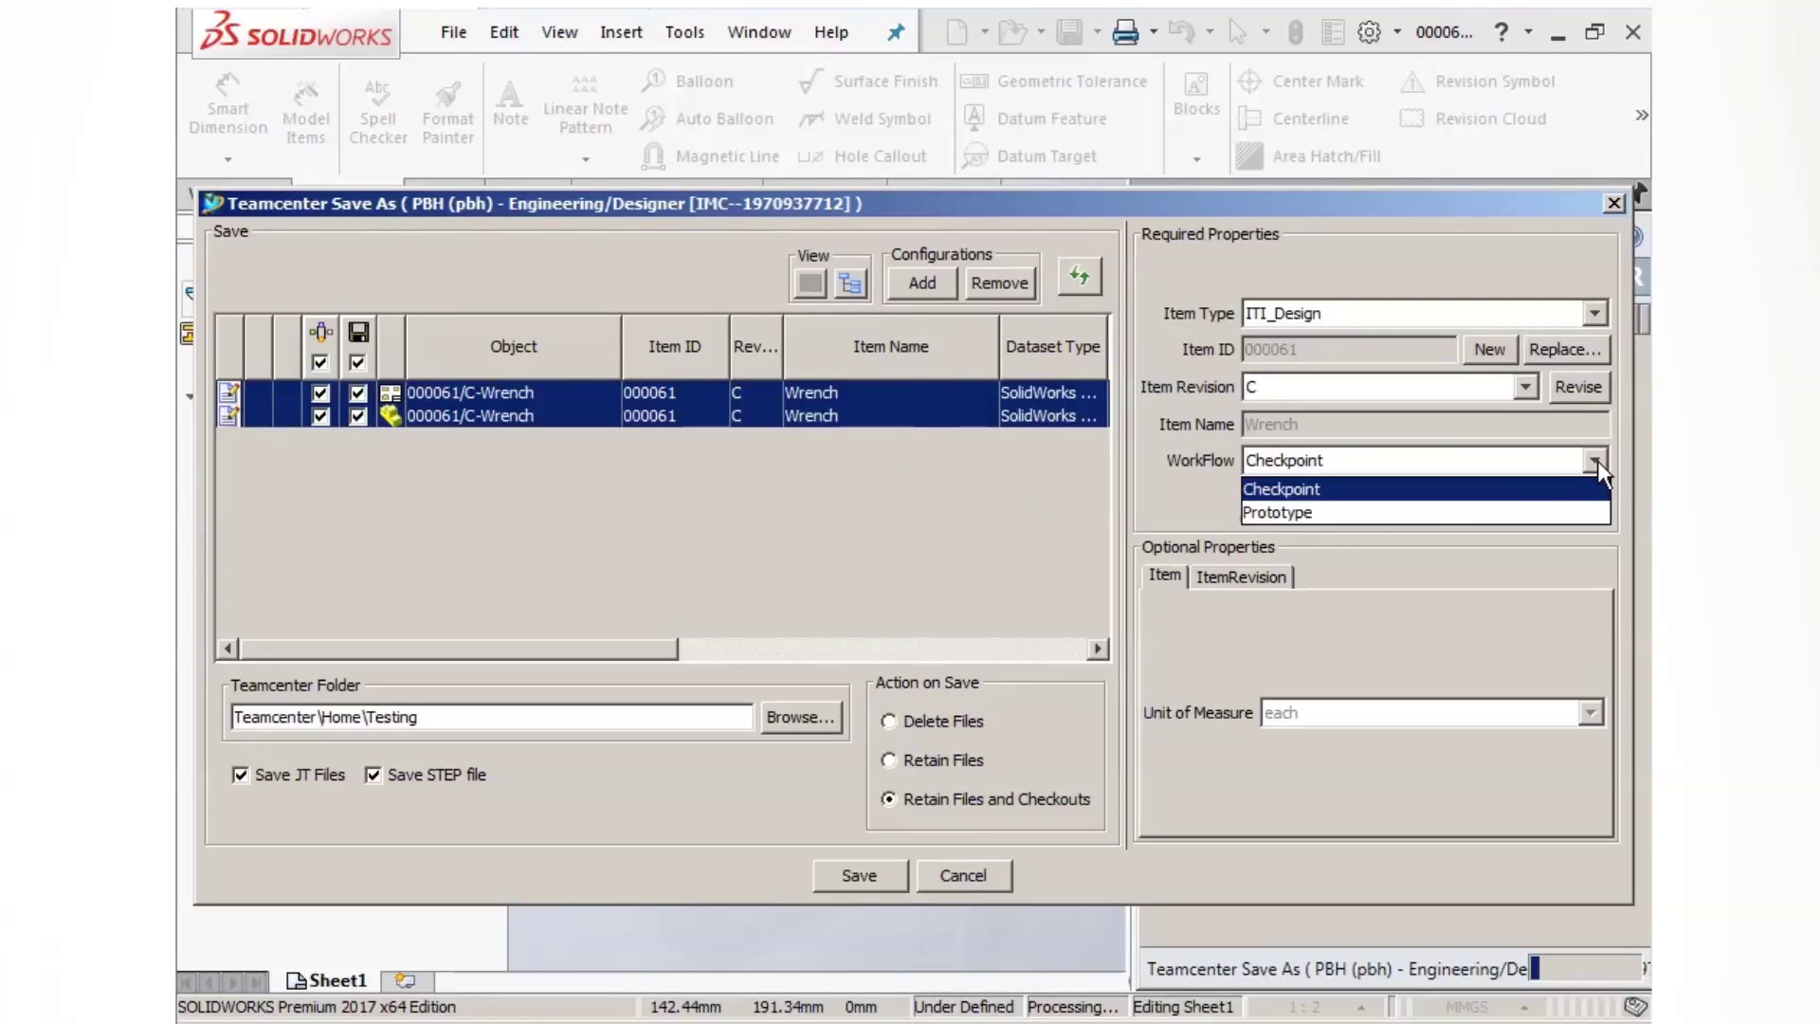
click(1351, 507)
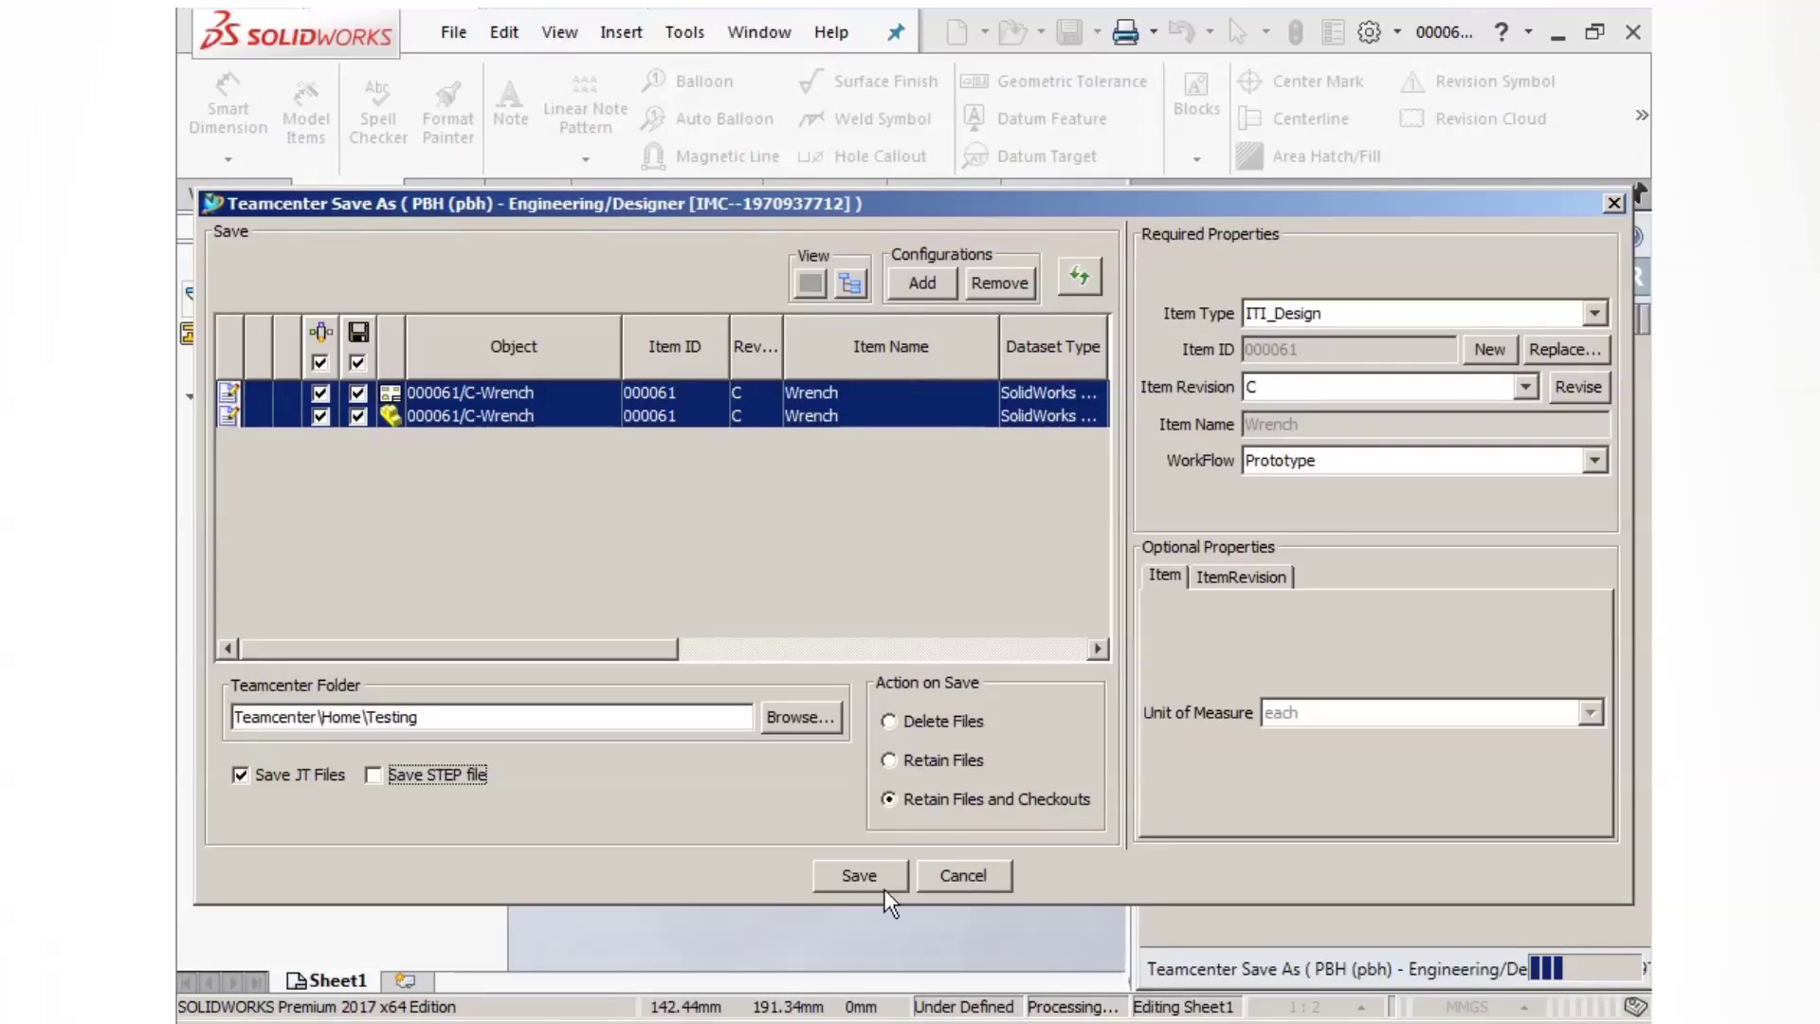
click(855, 874)
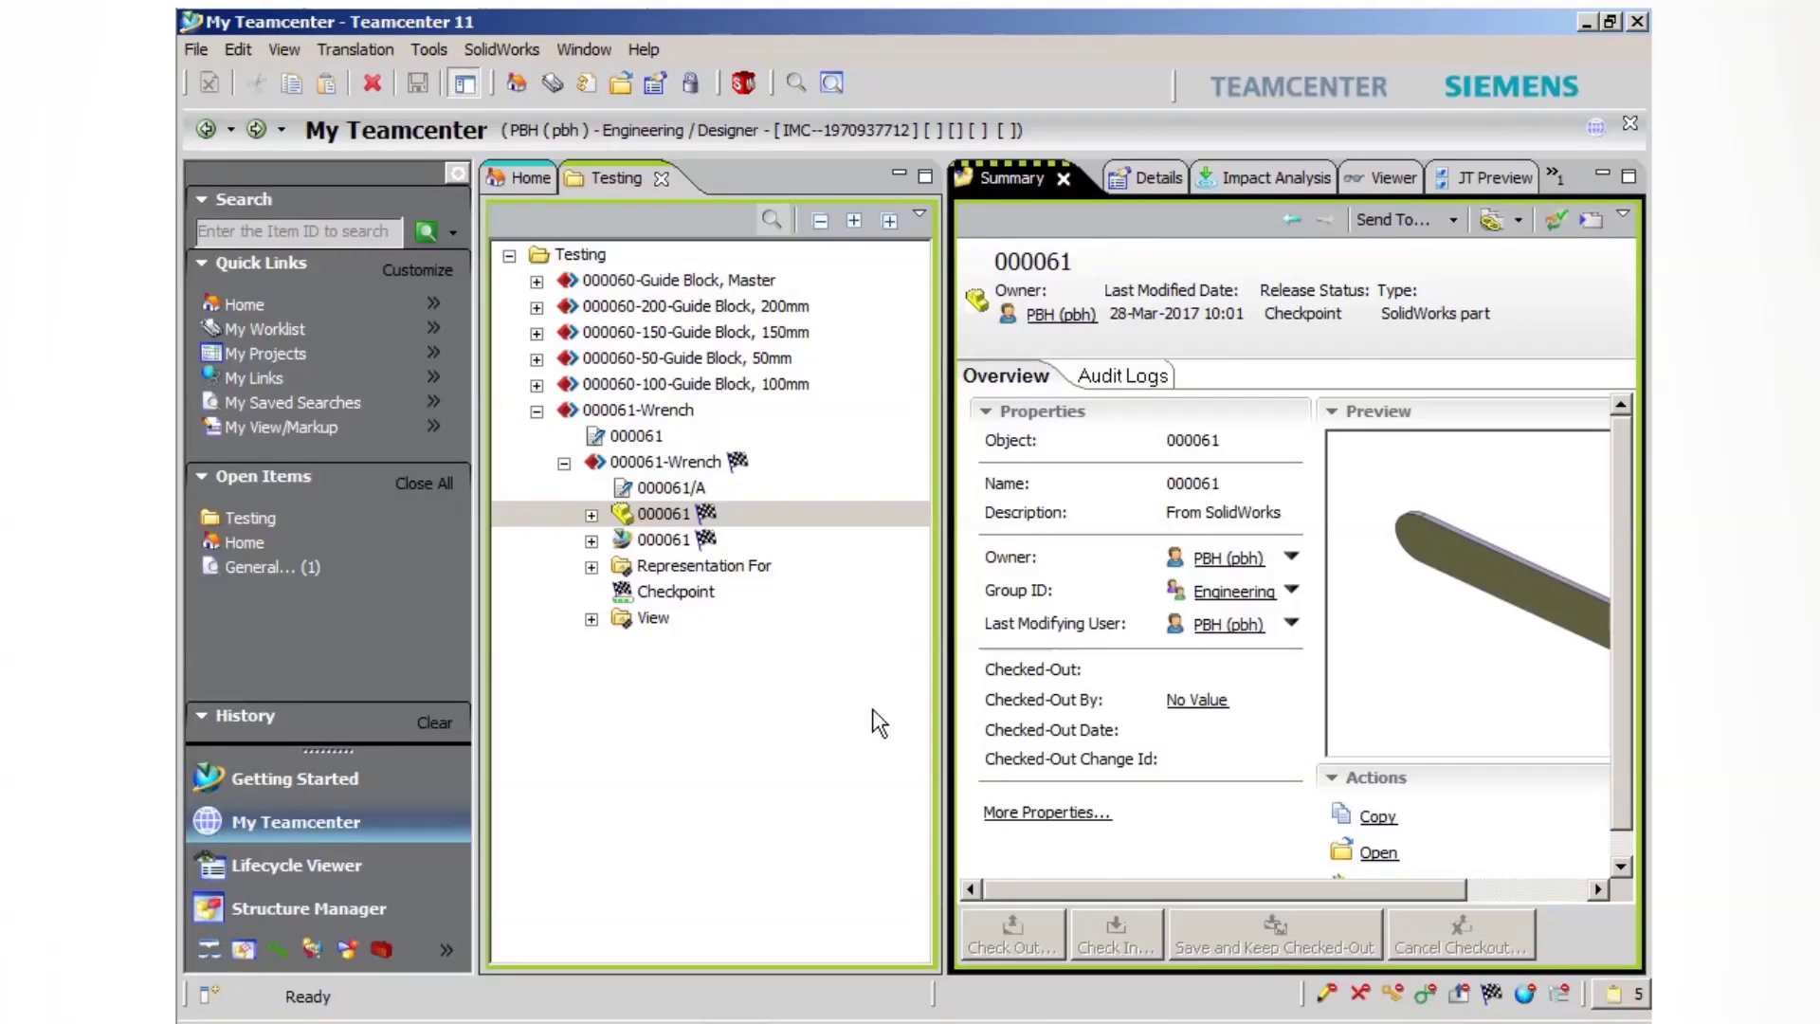
Step: Open 000061-Wrench from Testing, refresh it, and check each of its three revisions' release status
click(668, 410)
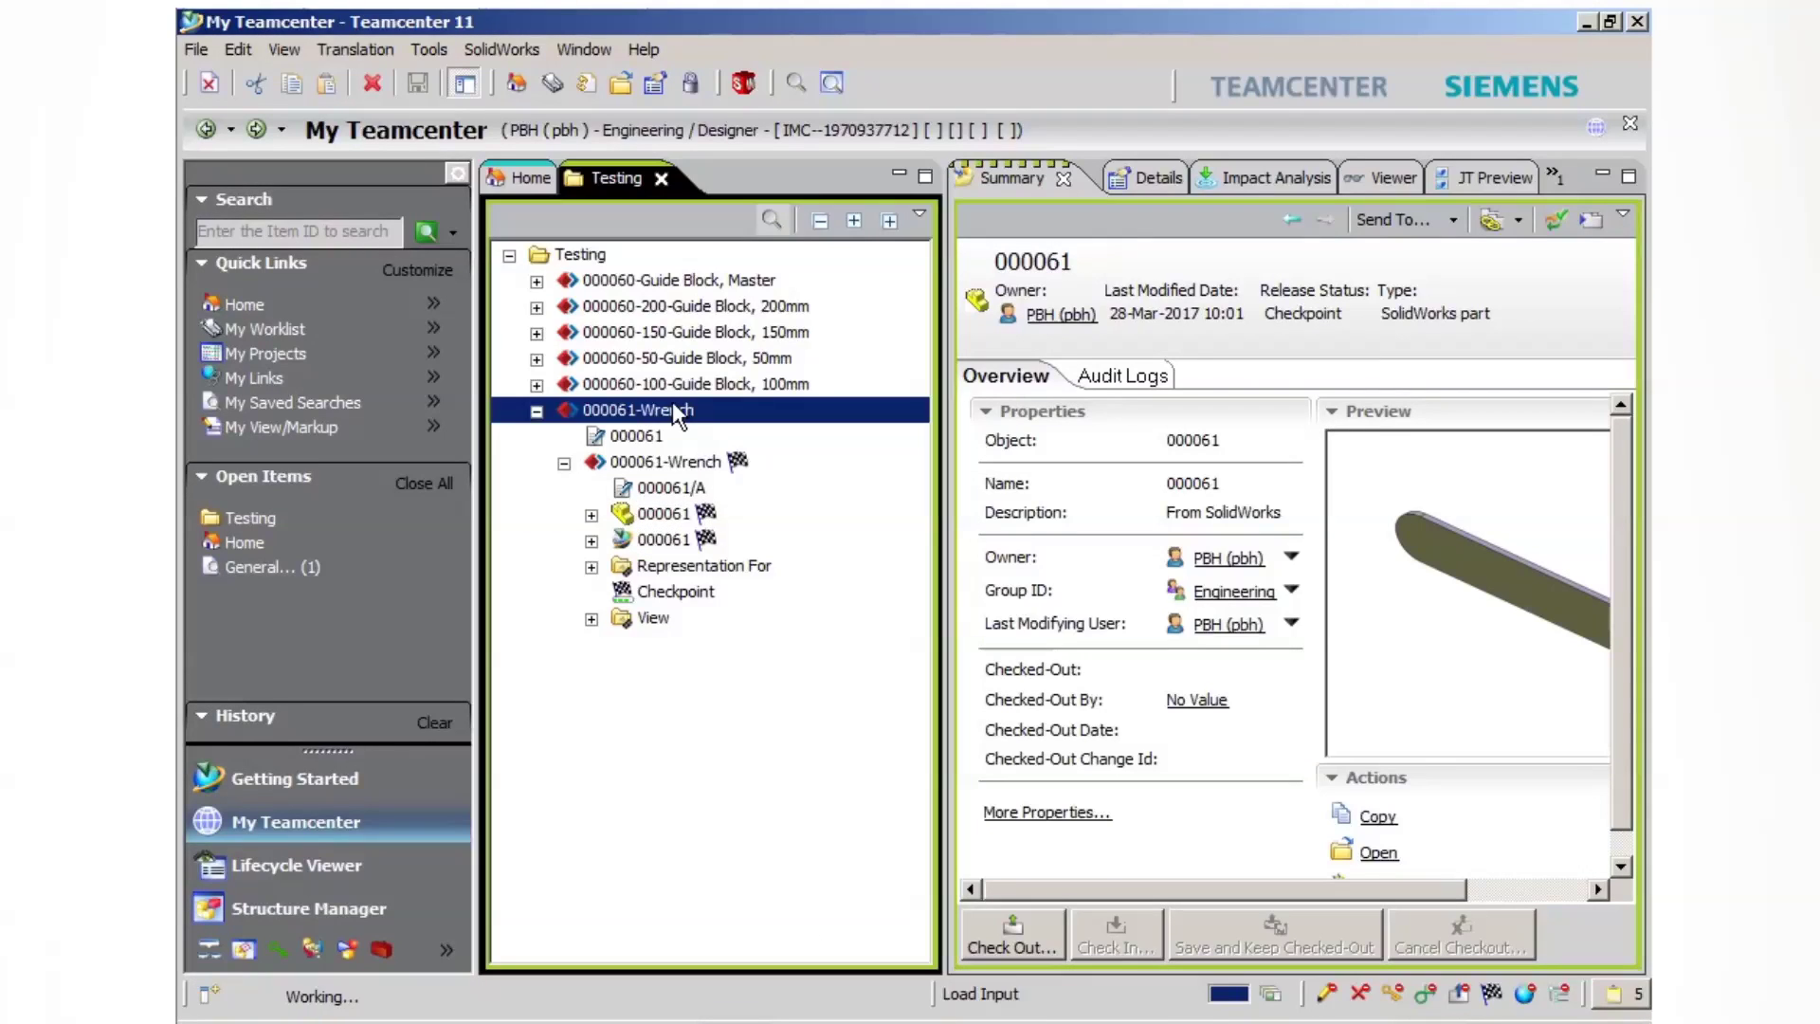
double_click(594, 405)
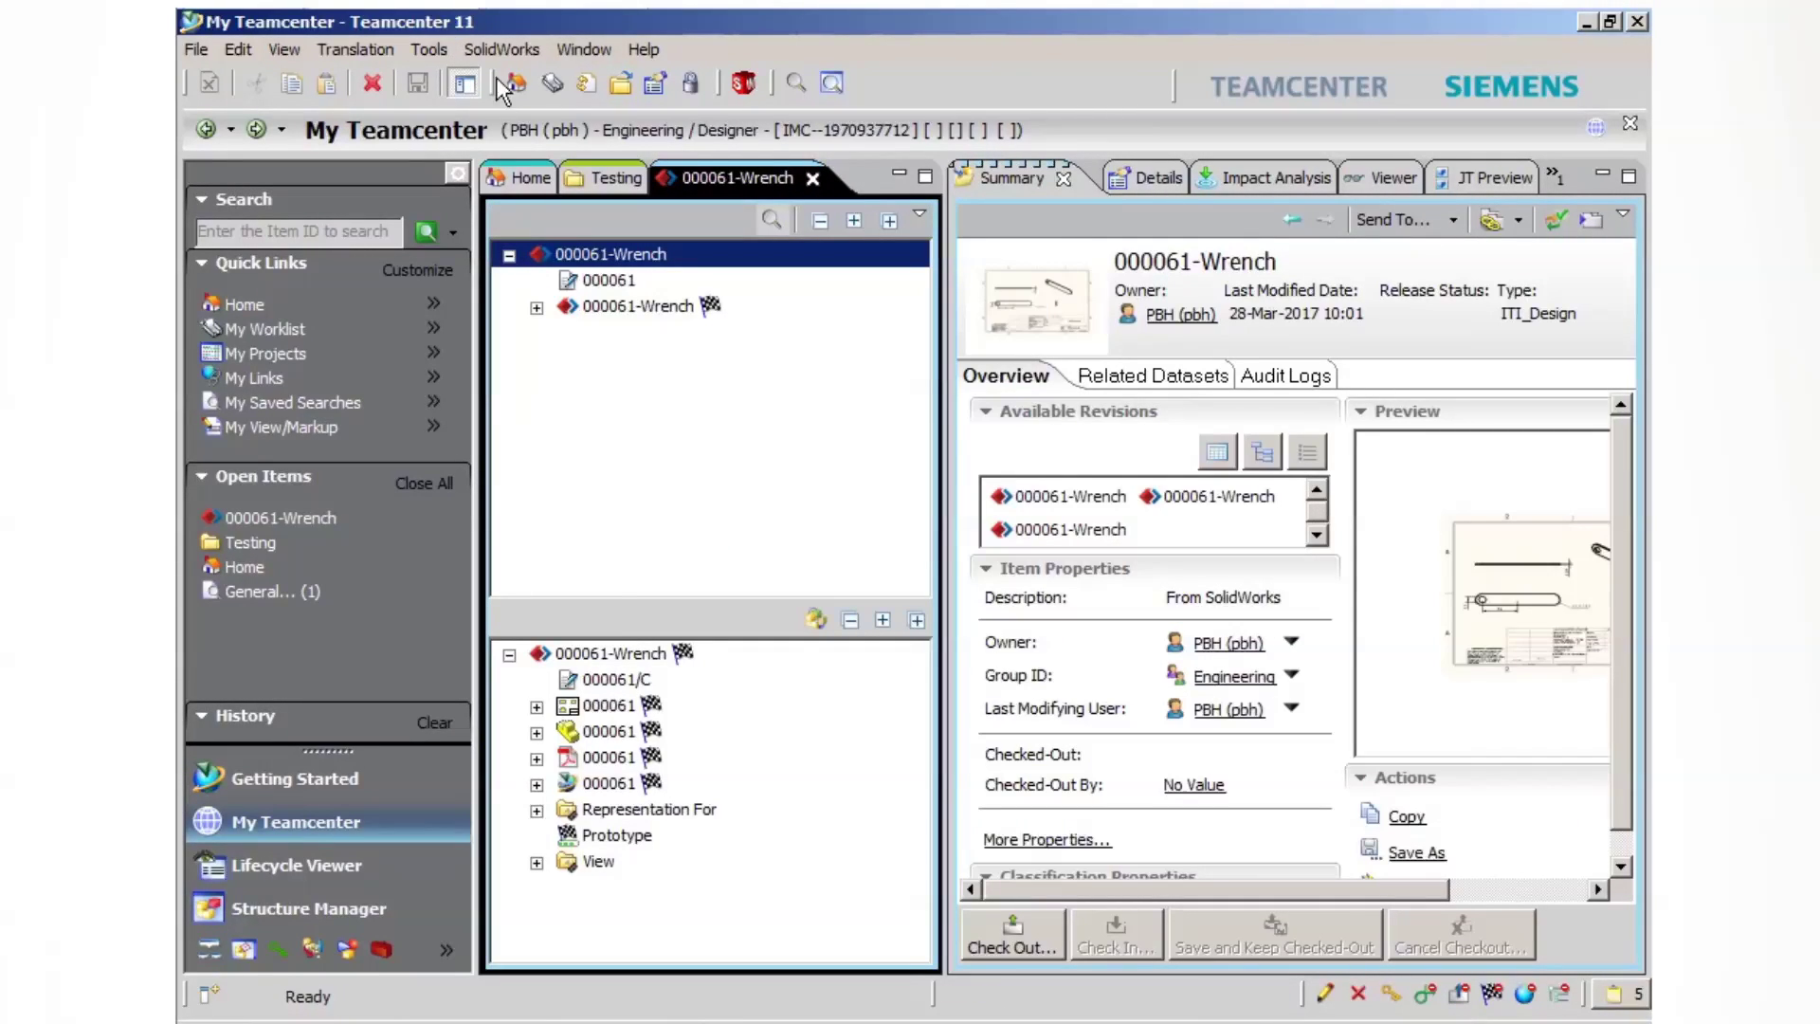
click(585, 83)
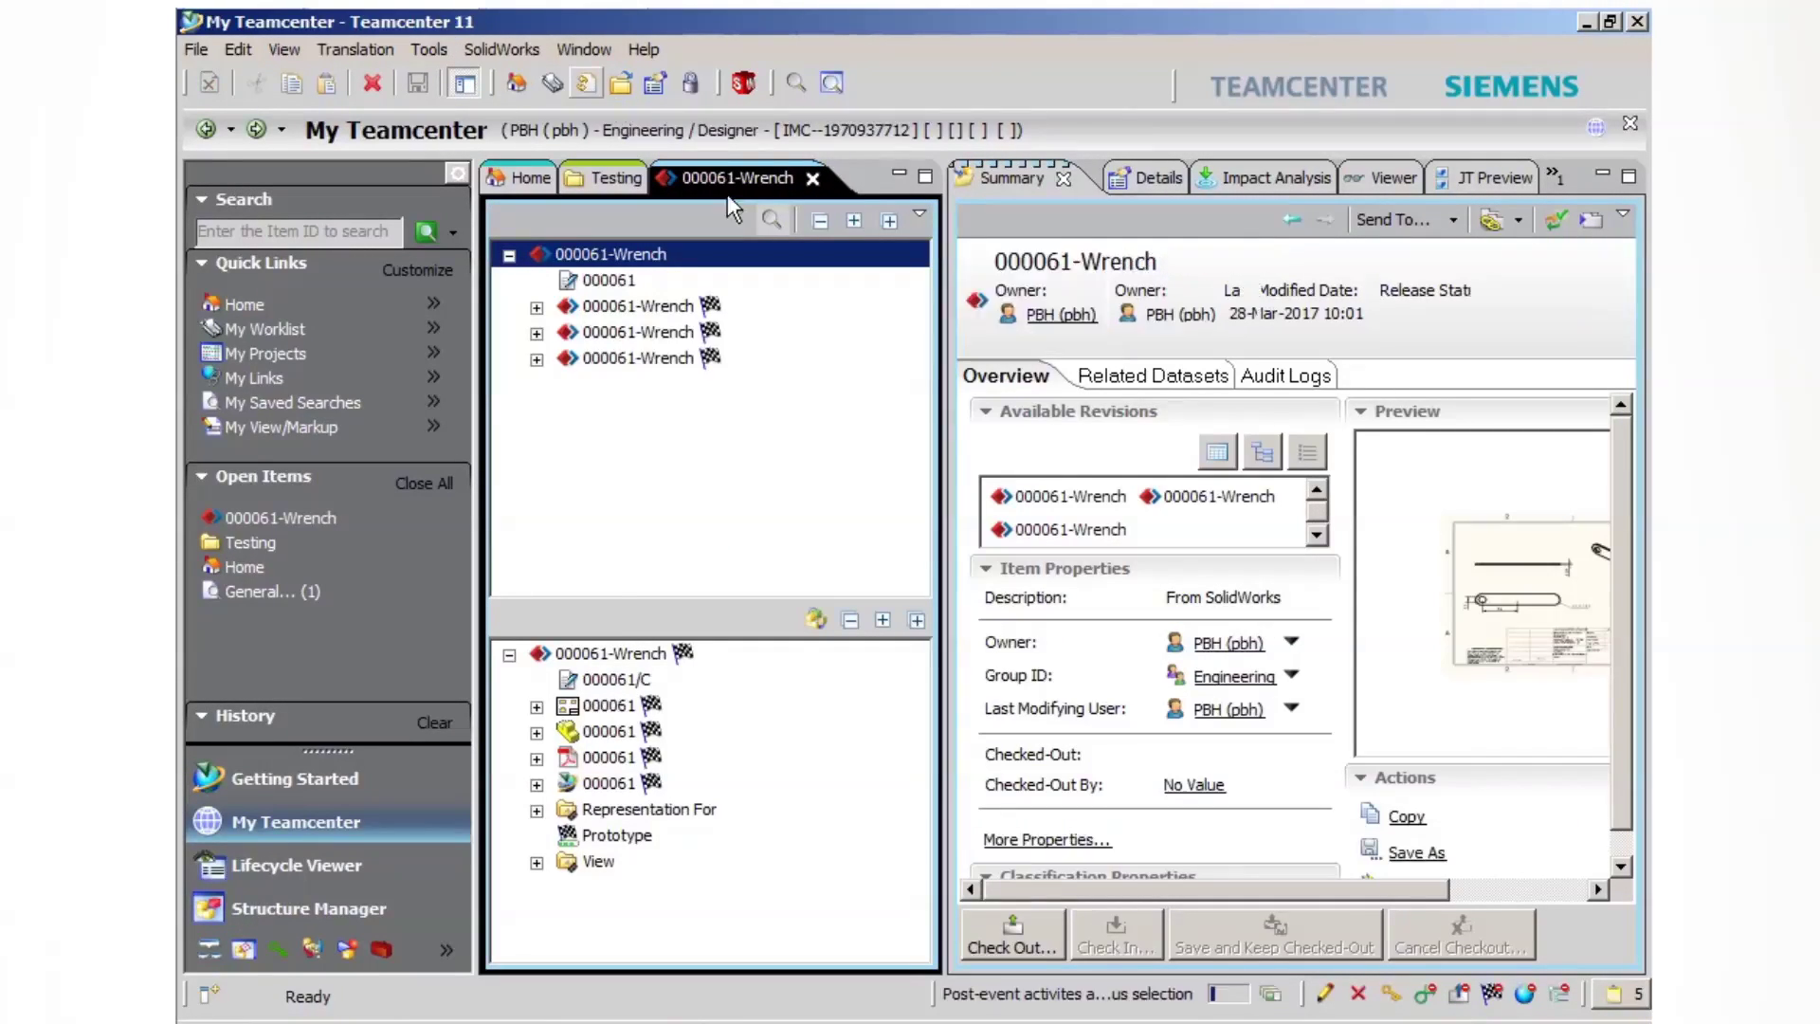
click(615, 311)
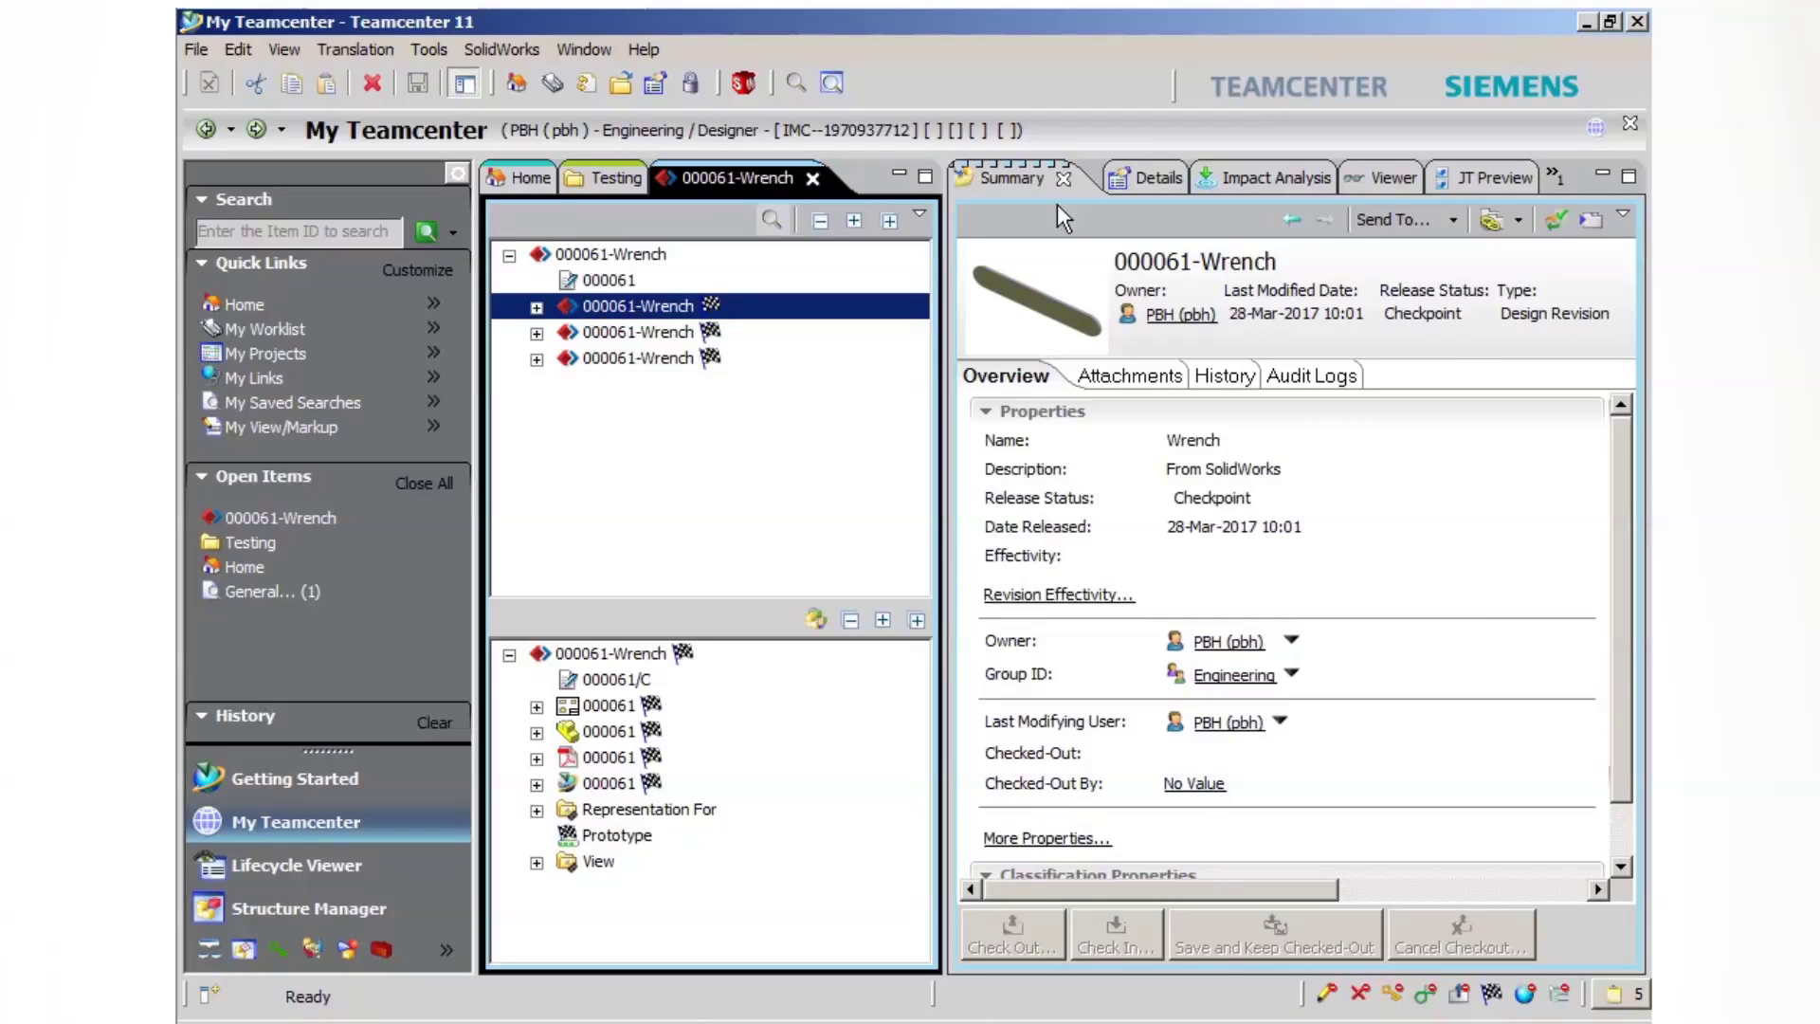
click(670, 332)
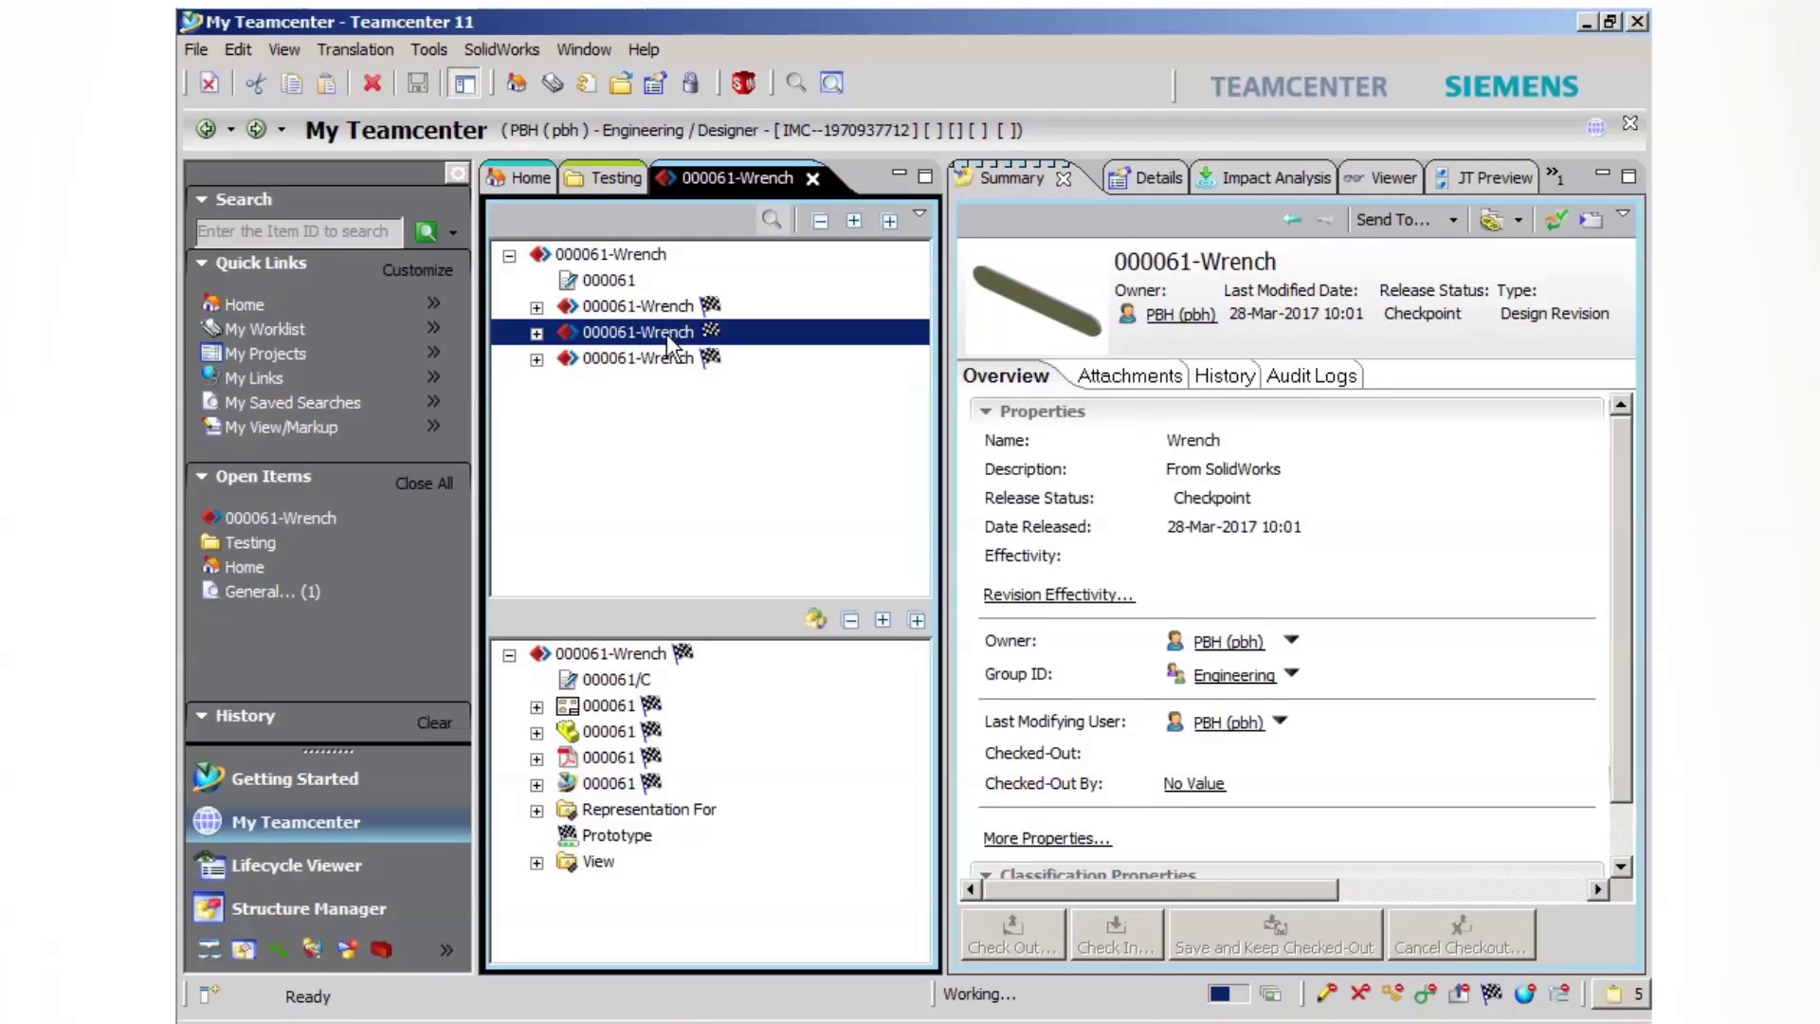
click(636, 364)
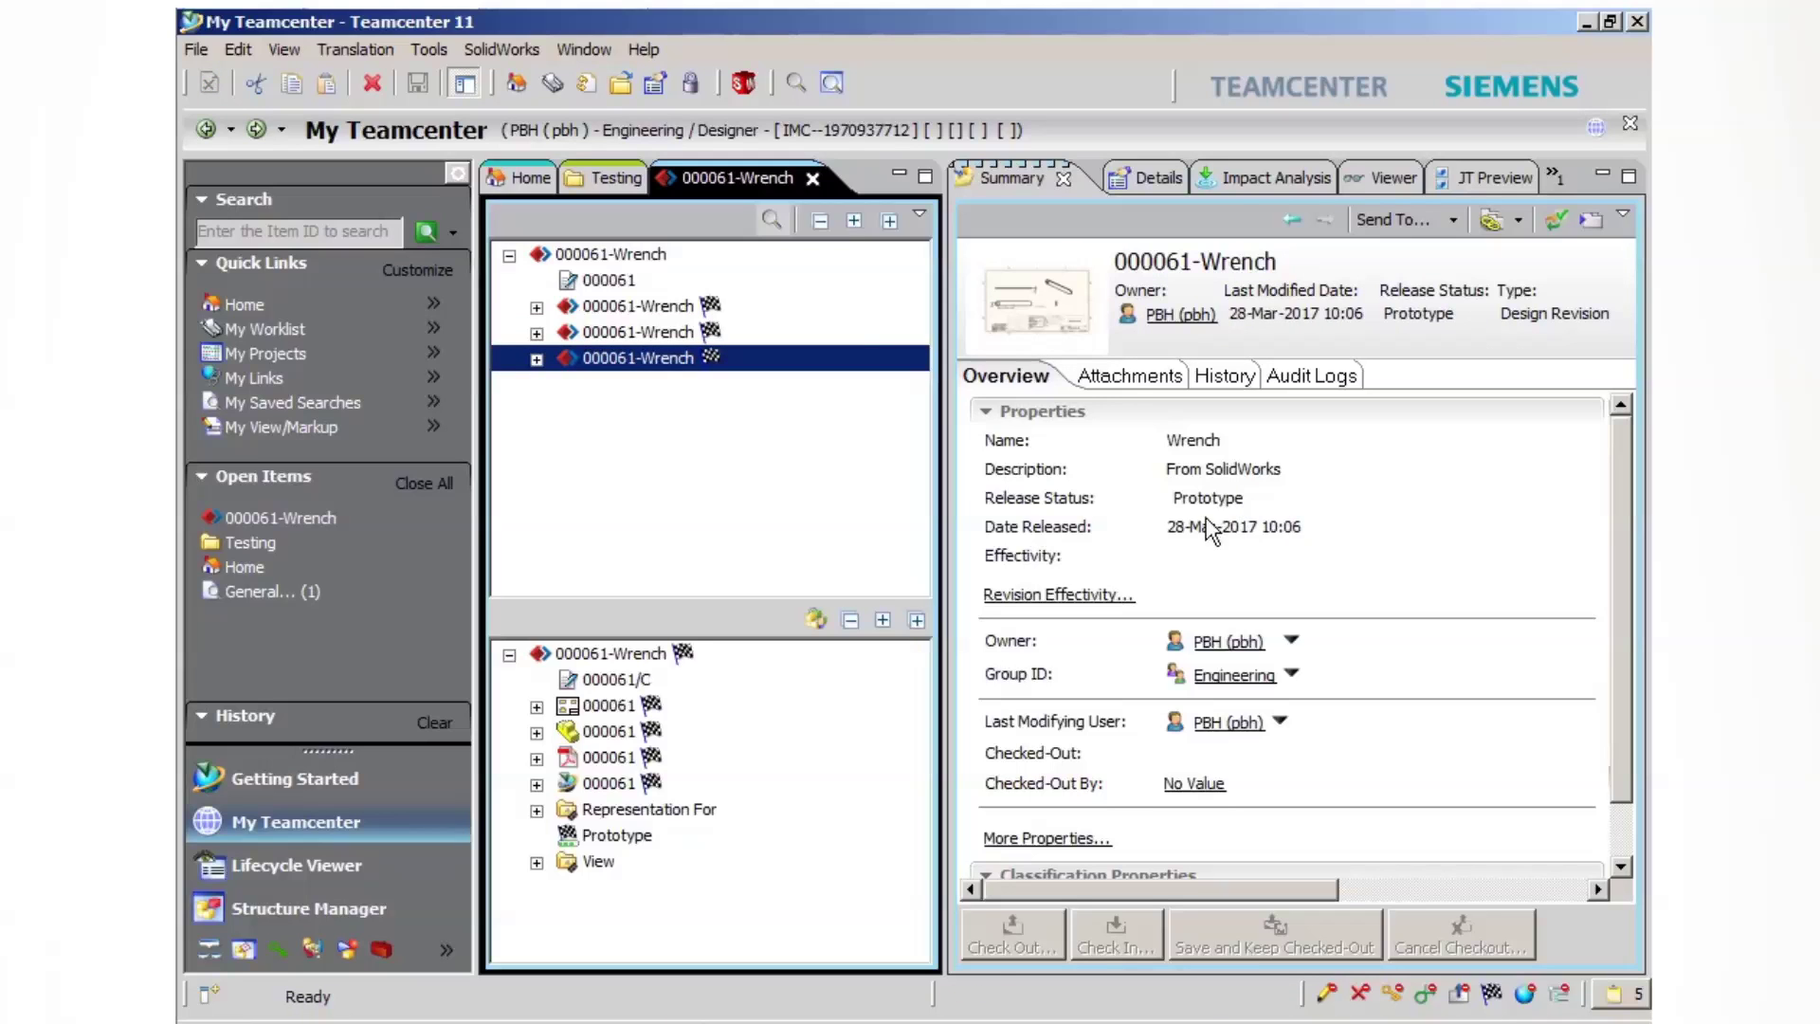
Step: Load the second wrench revision in the Viewer tab and rotate the 3-D model
click(1379, 176)
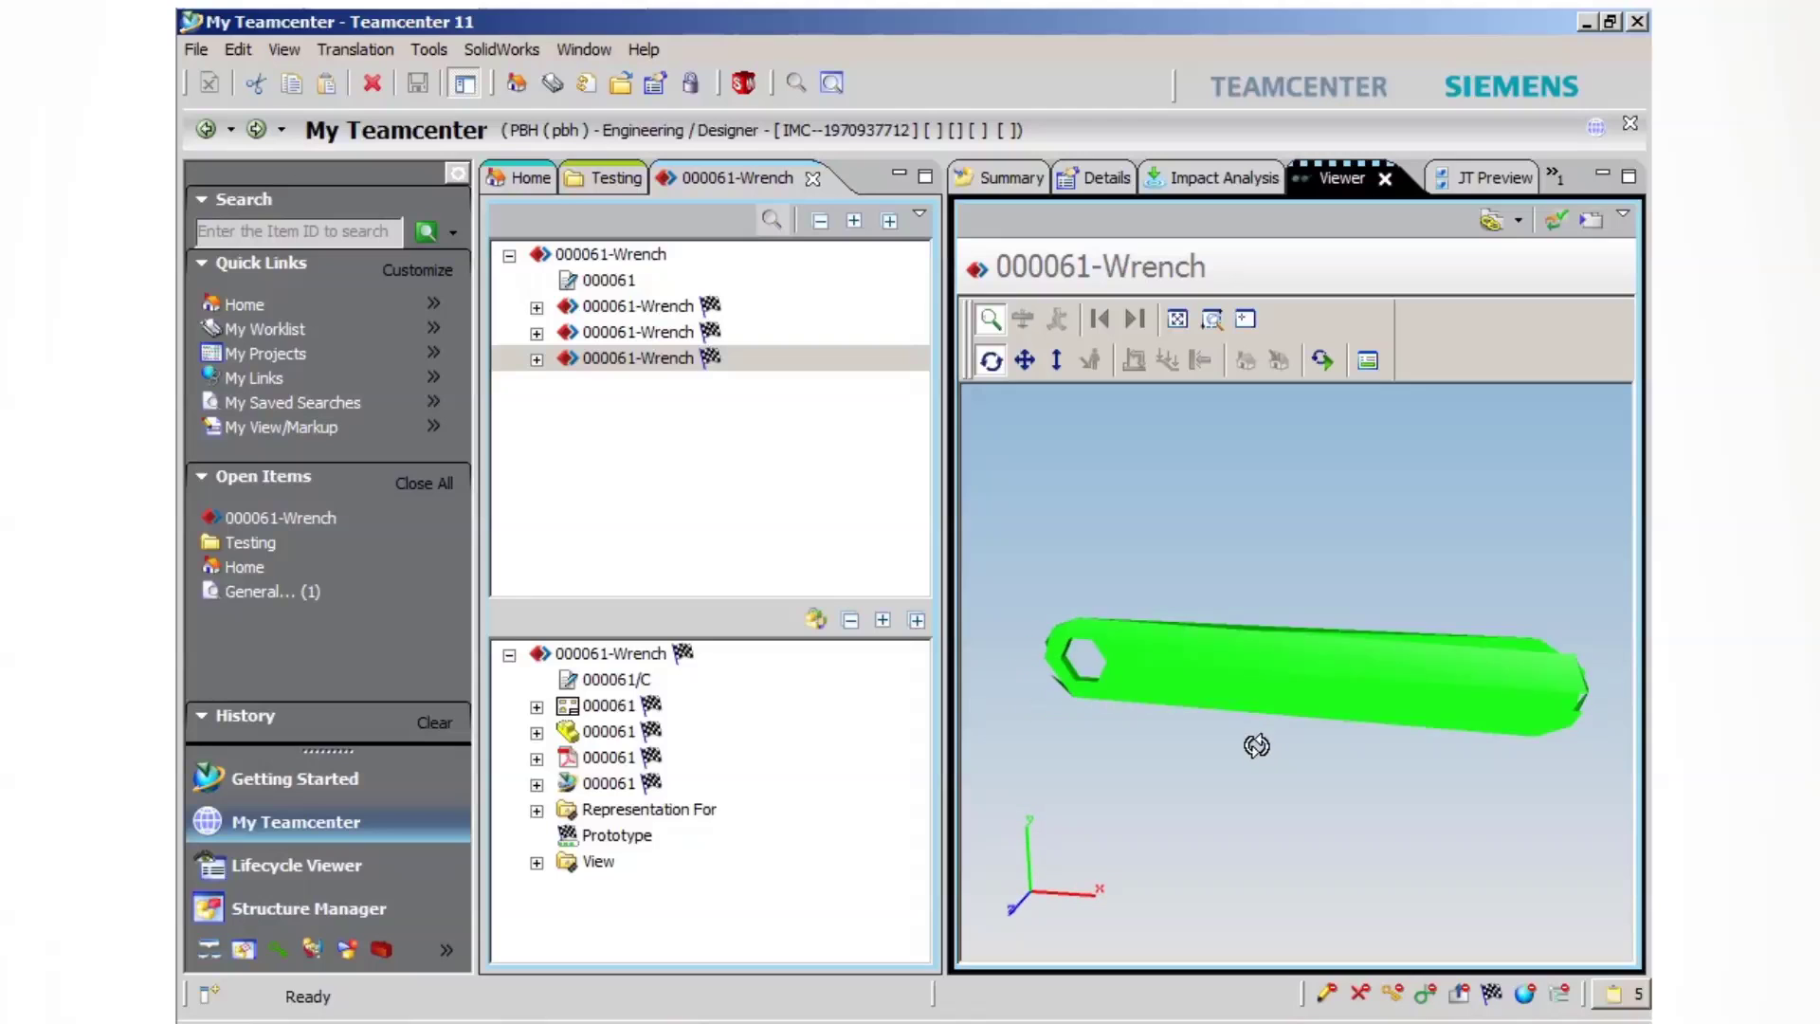
click(646, 332)
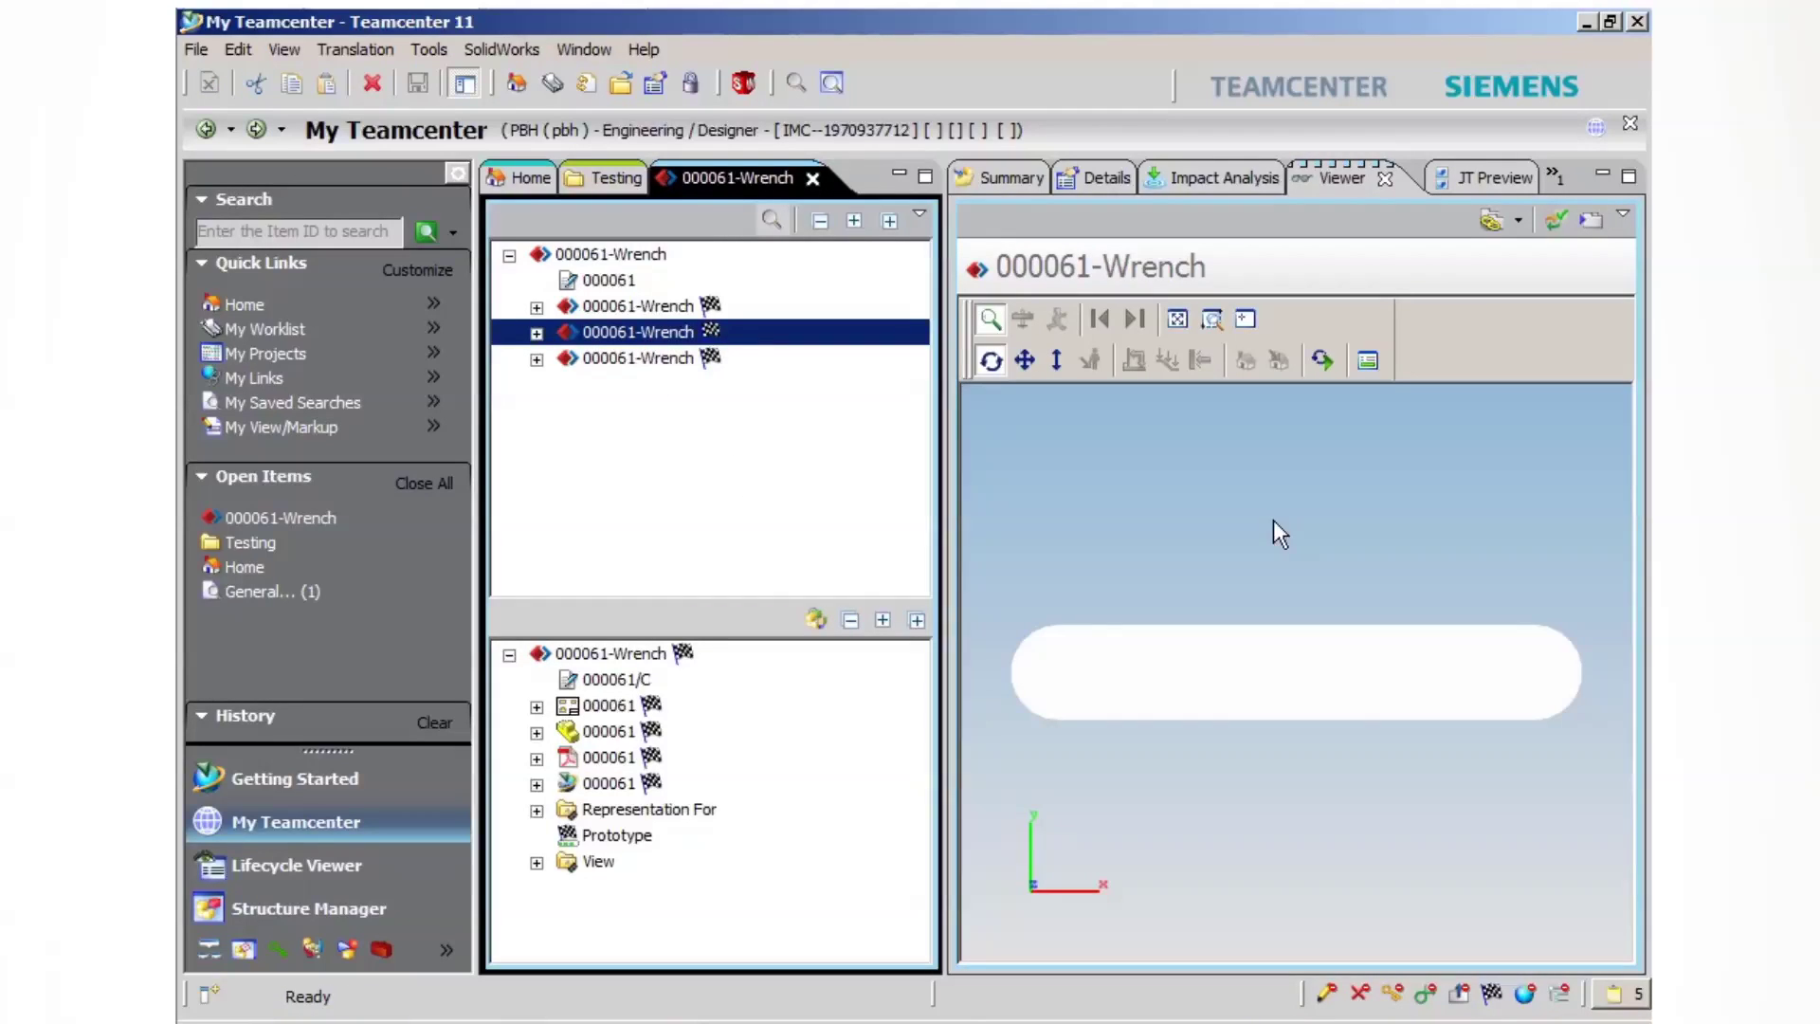
drag(1273, 520, 1149, 674)
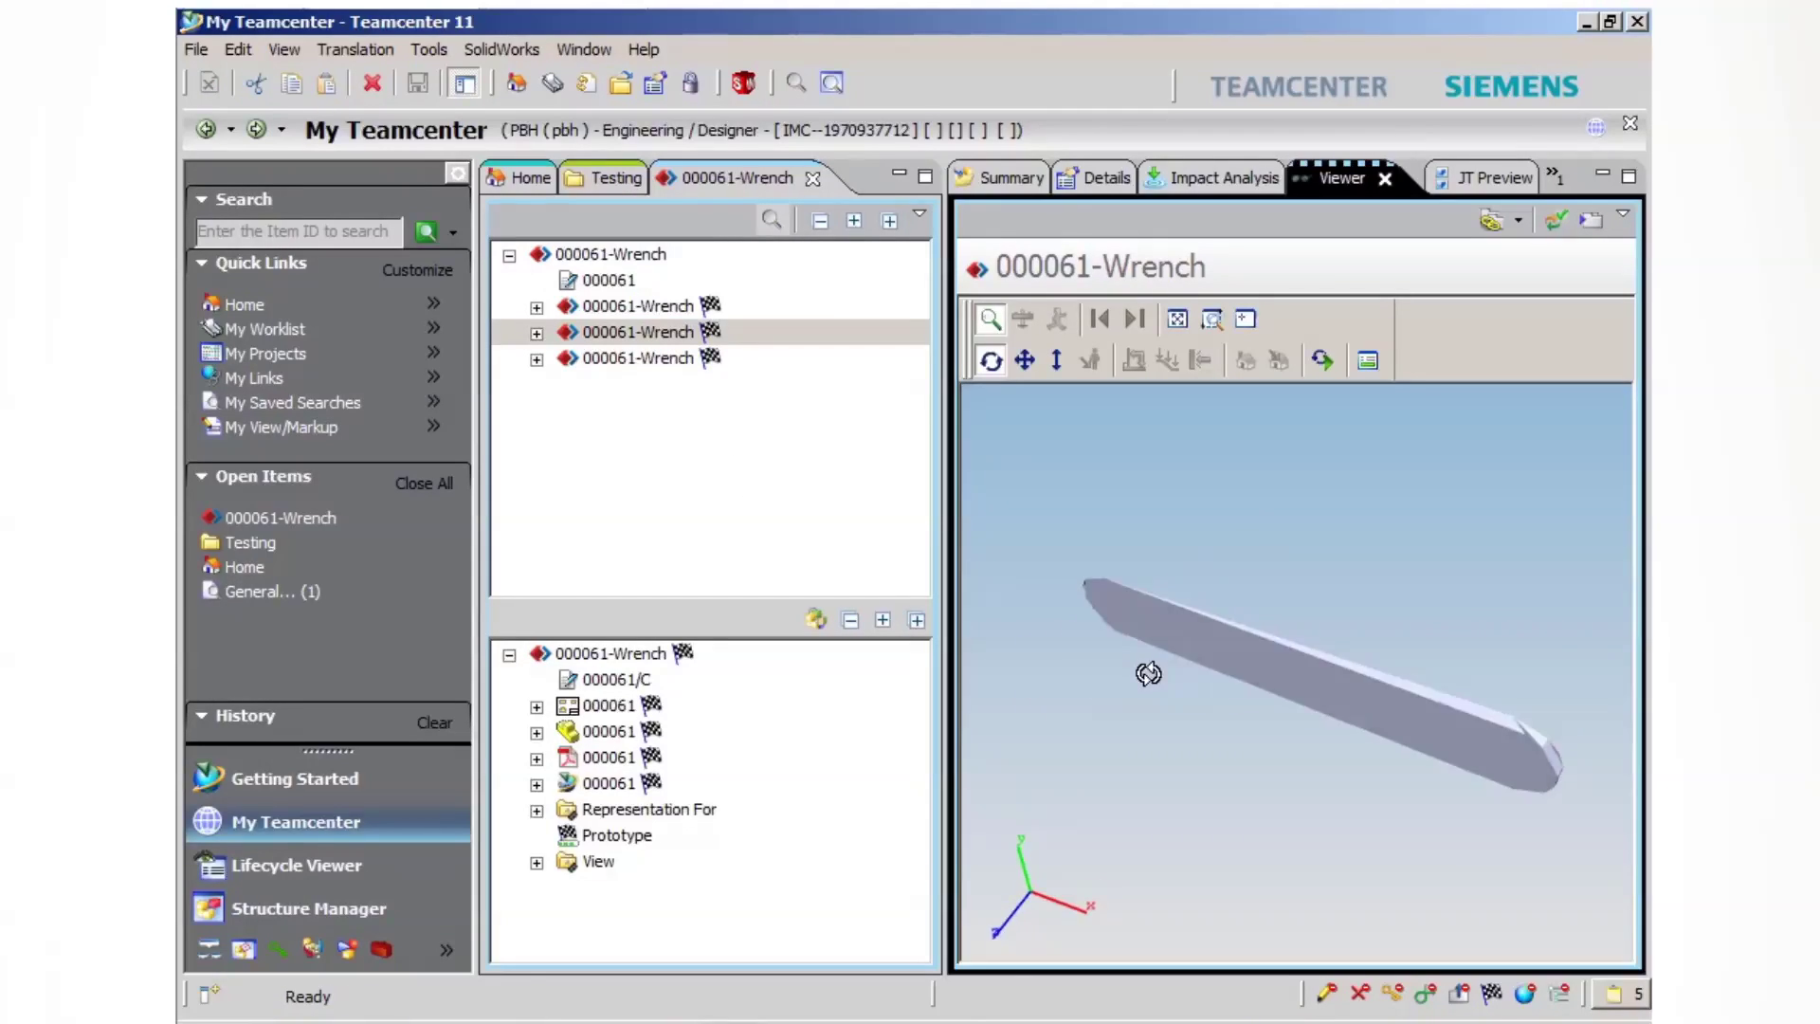
Step: Show the drawing dataset's Summary, then select the PDF dataset 000061
click(608, 710)
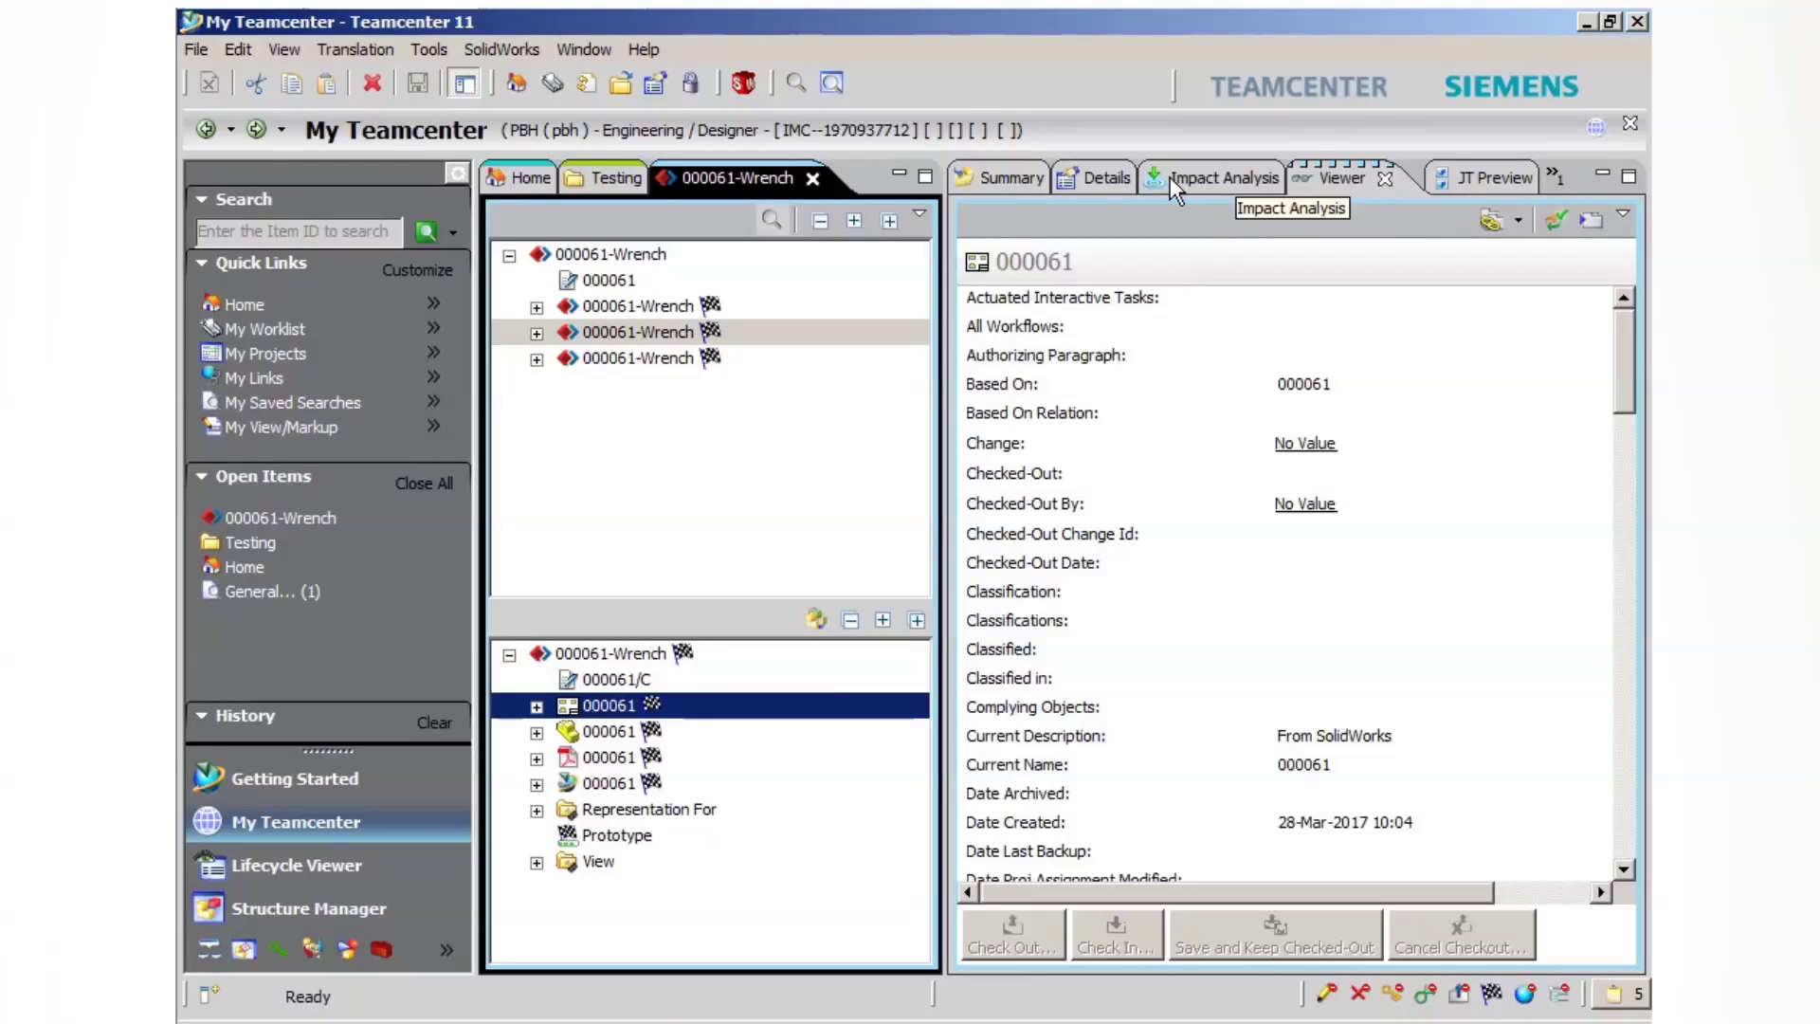
click(1019, 177)
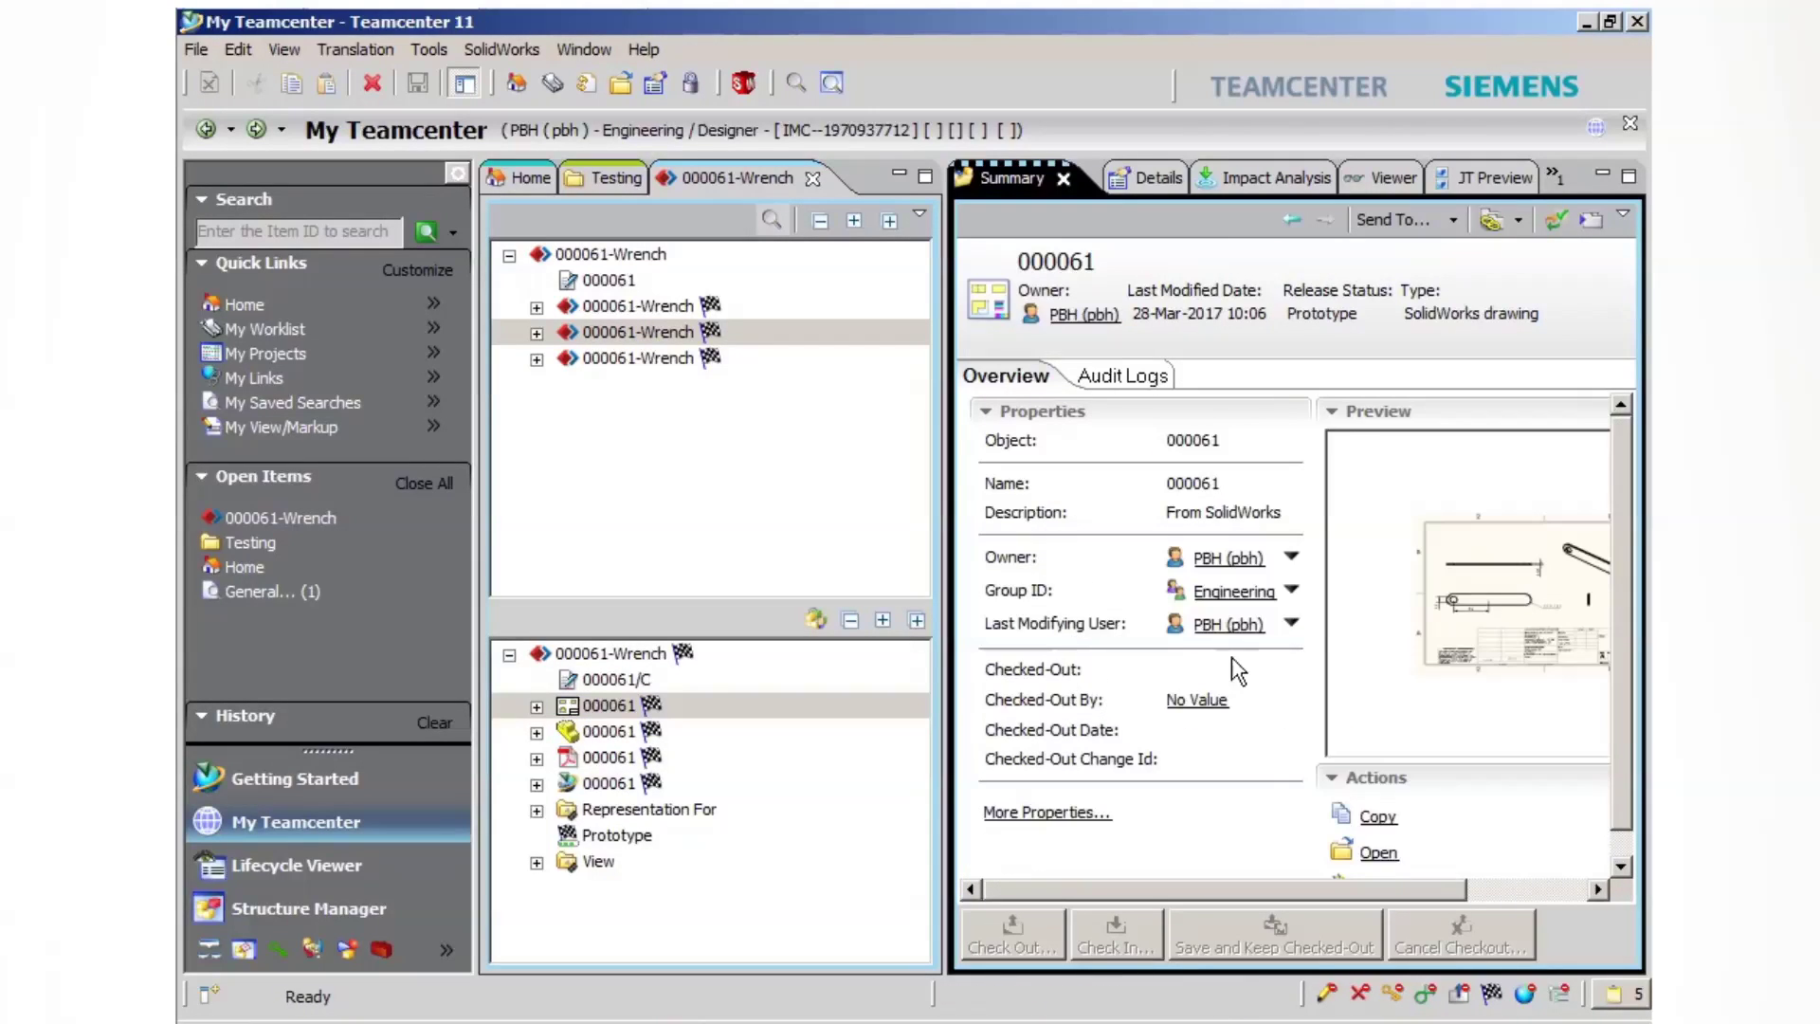
click(605, 759)
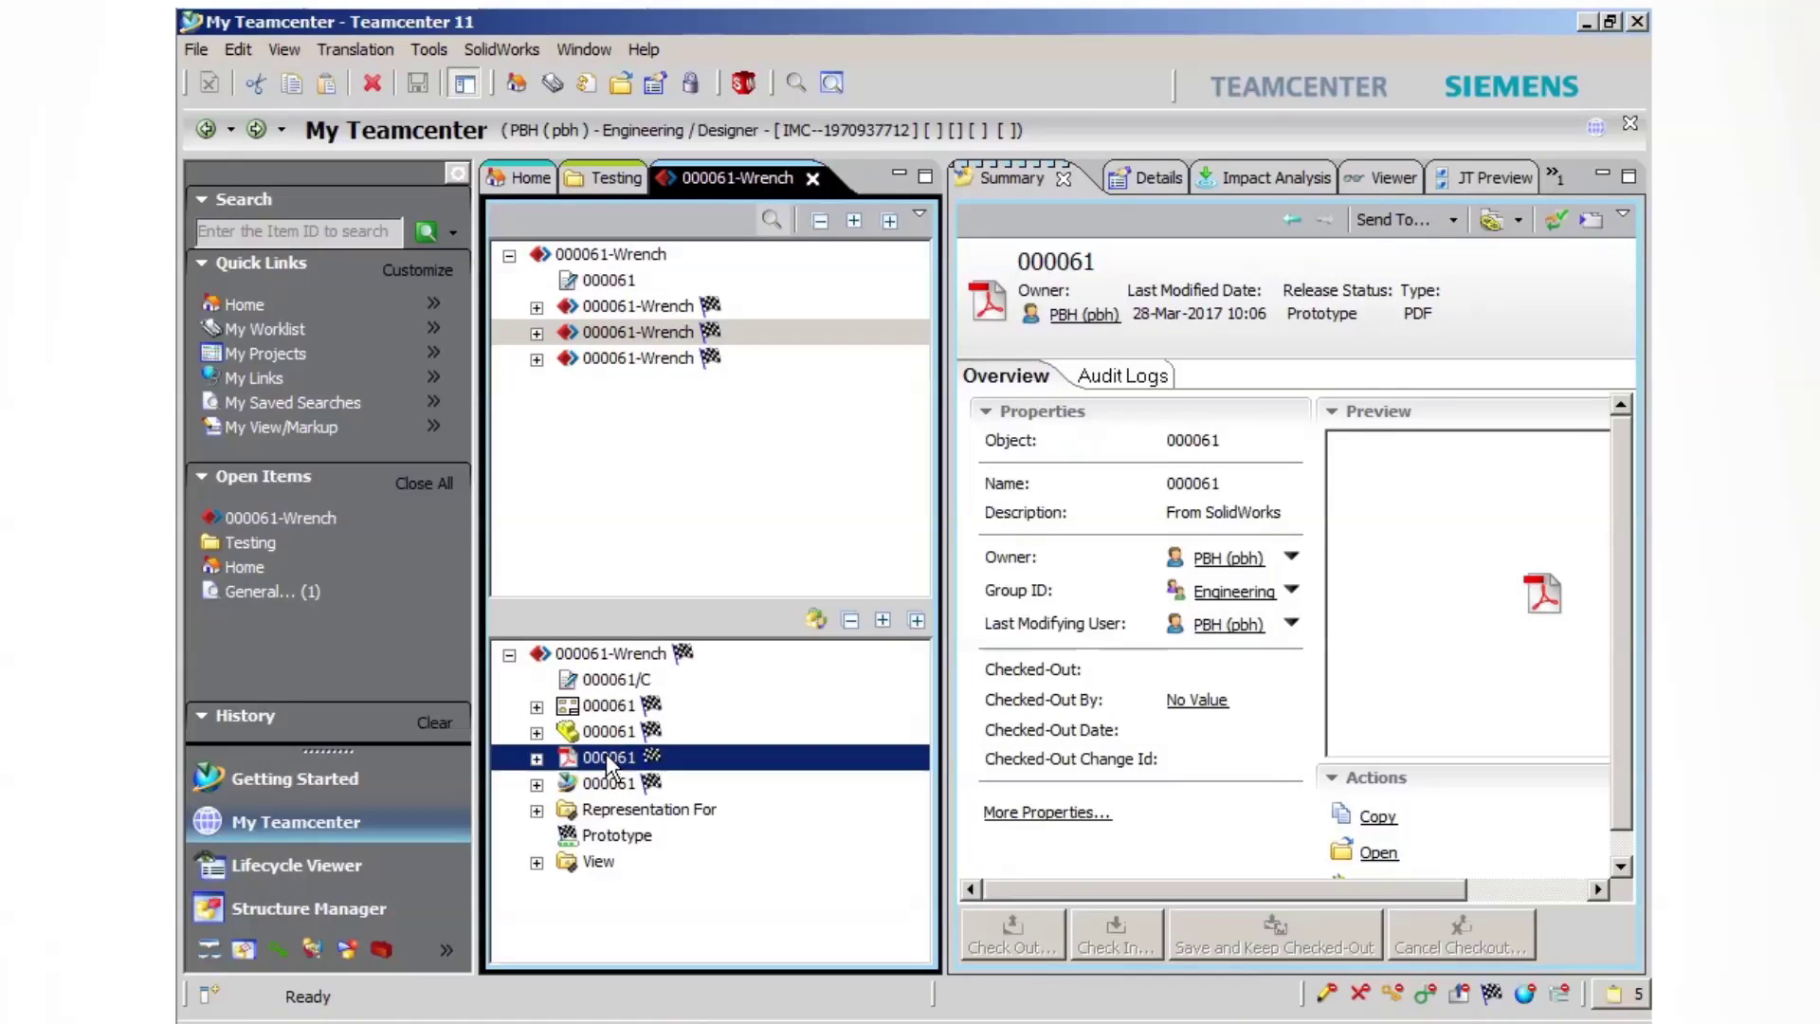
Step: Open the wrench drawing PDF, select its X 180 dimension text, close Acrobat, and expand the third revision
double_click(606, 756)
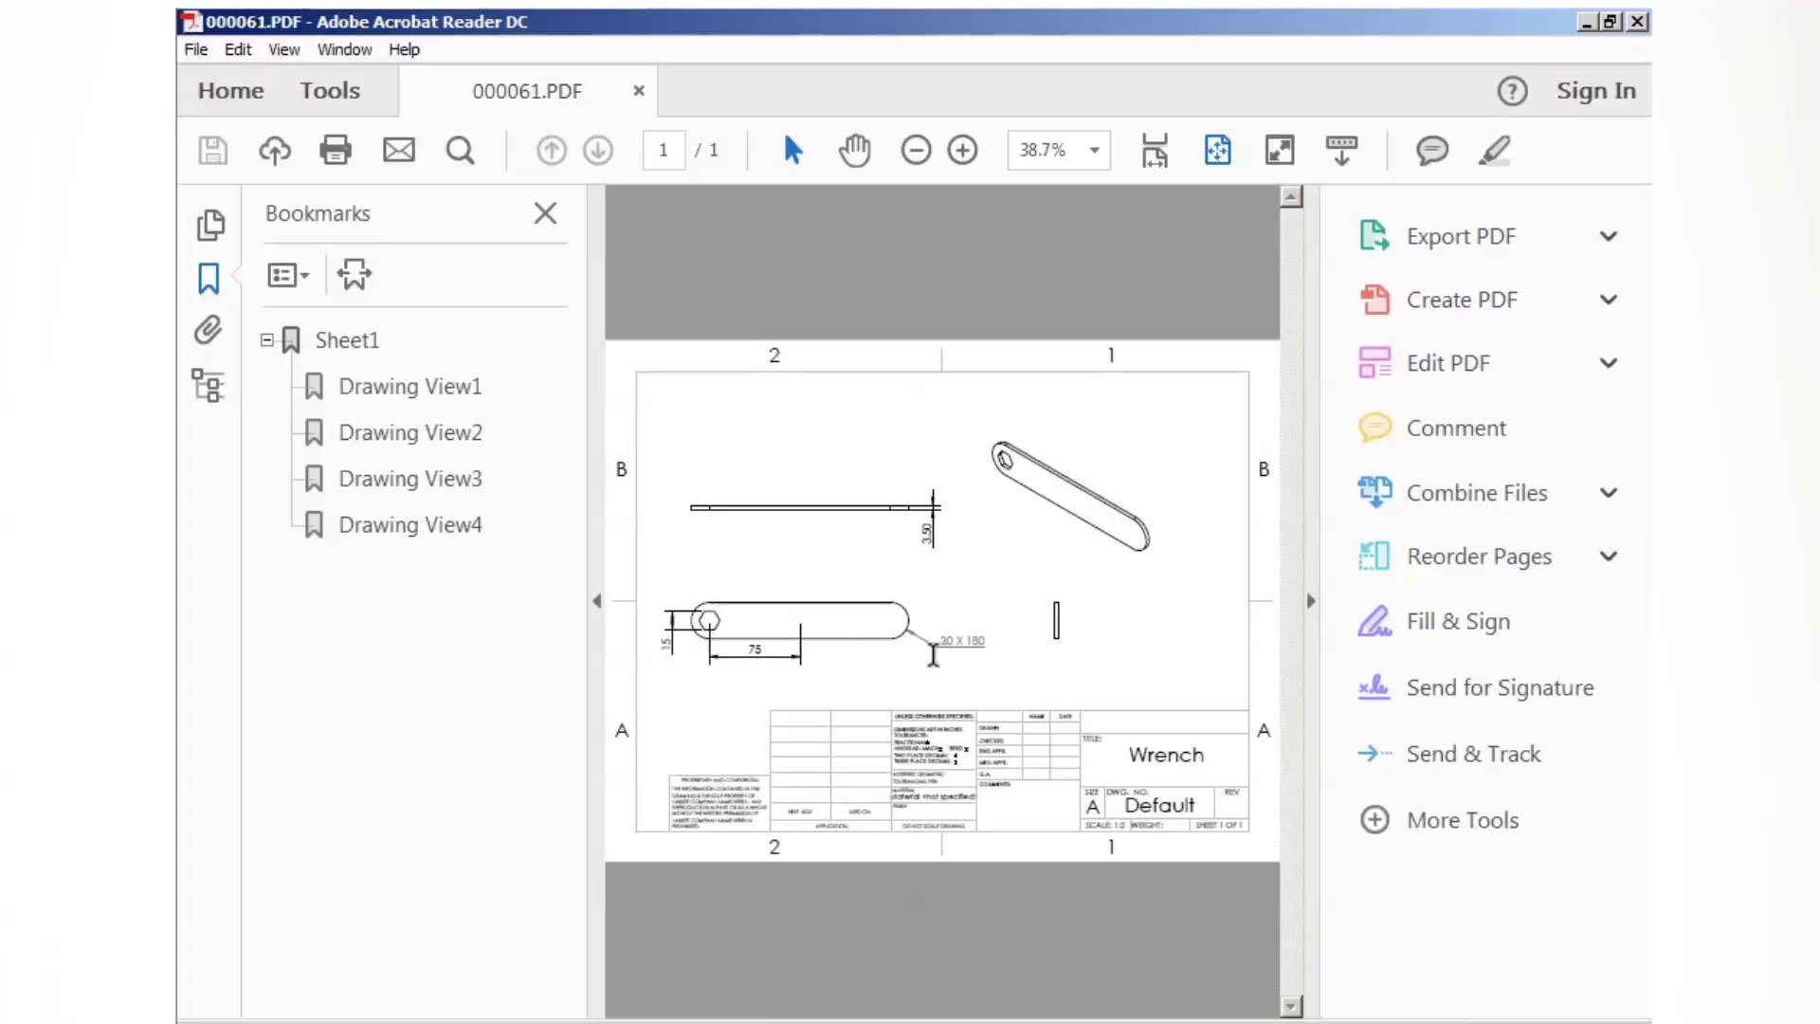
drag(956, 642, 1012, 625)
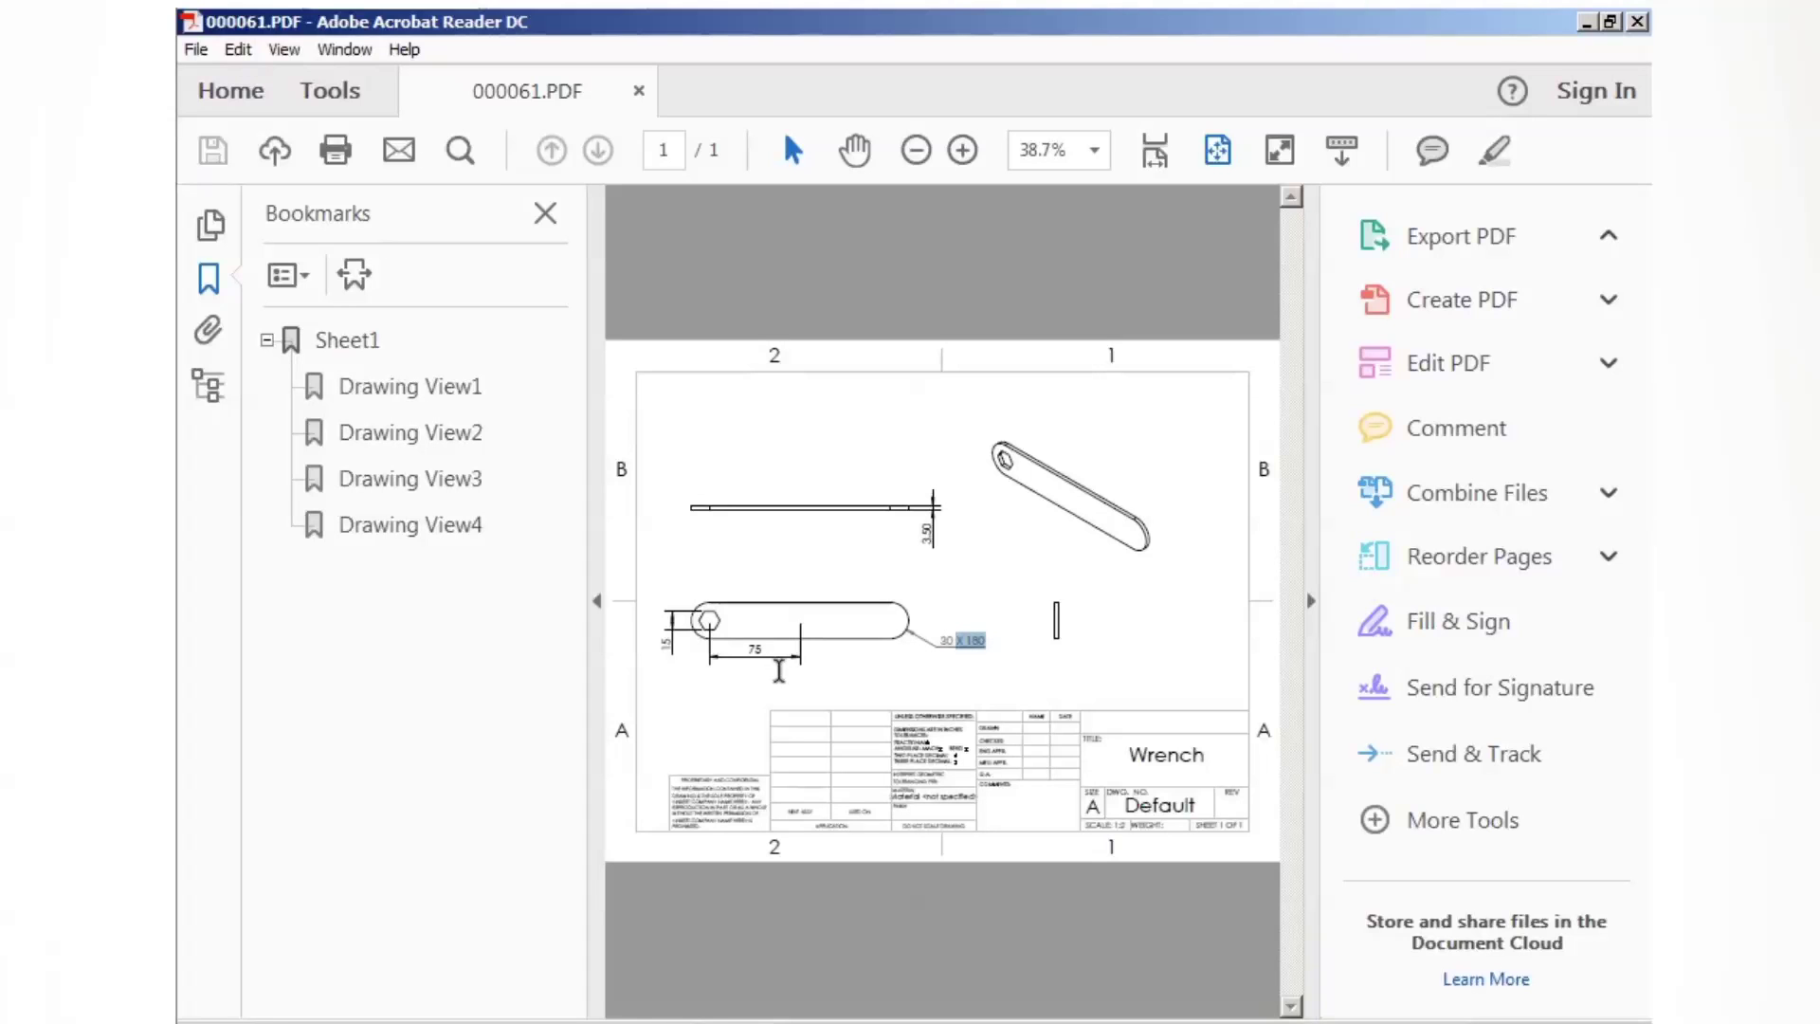
click(1609, 236)
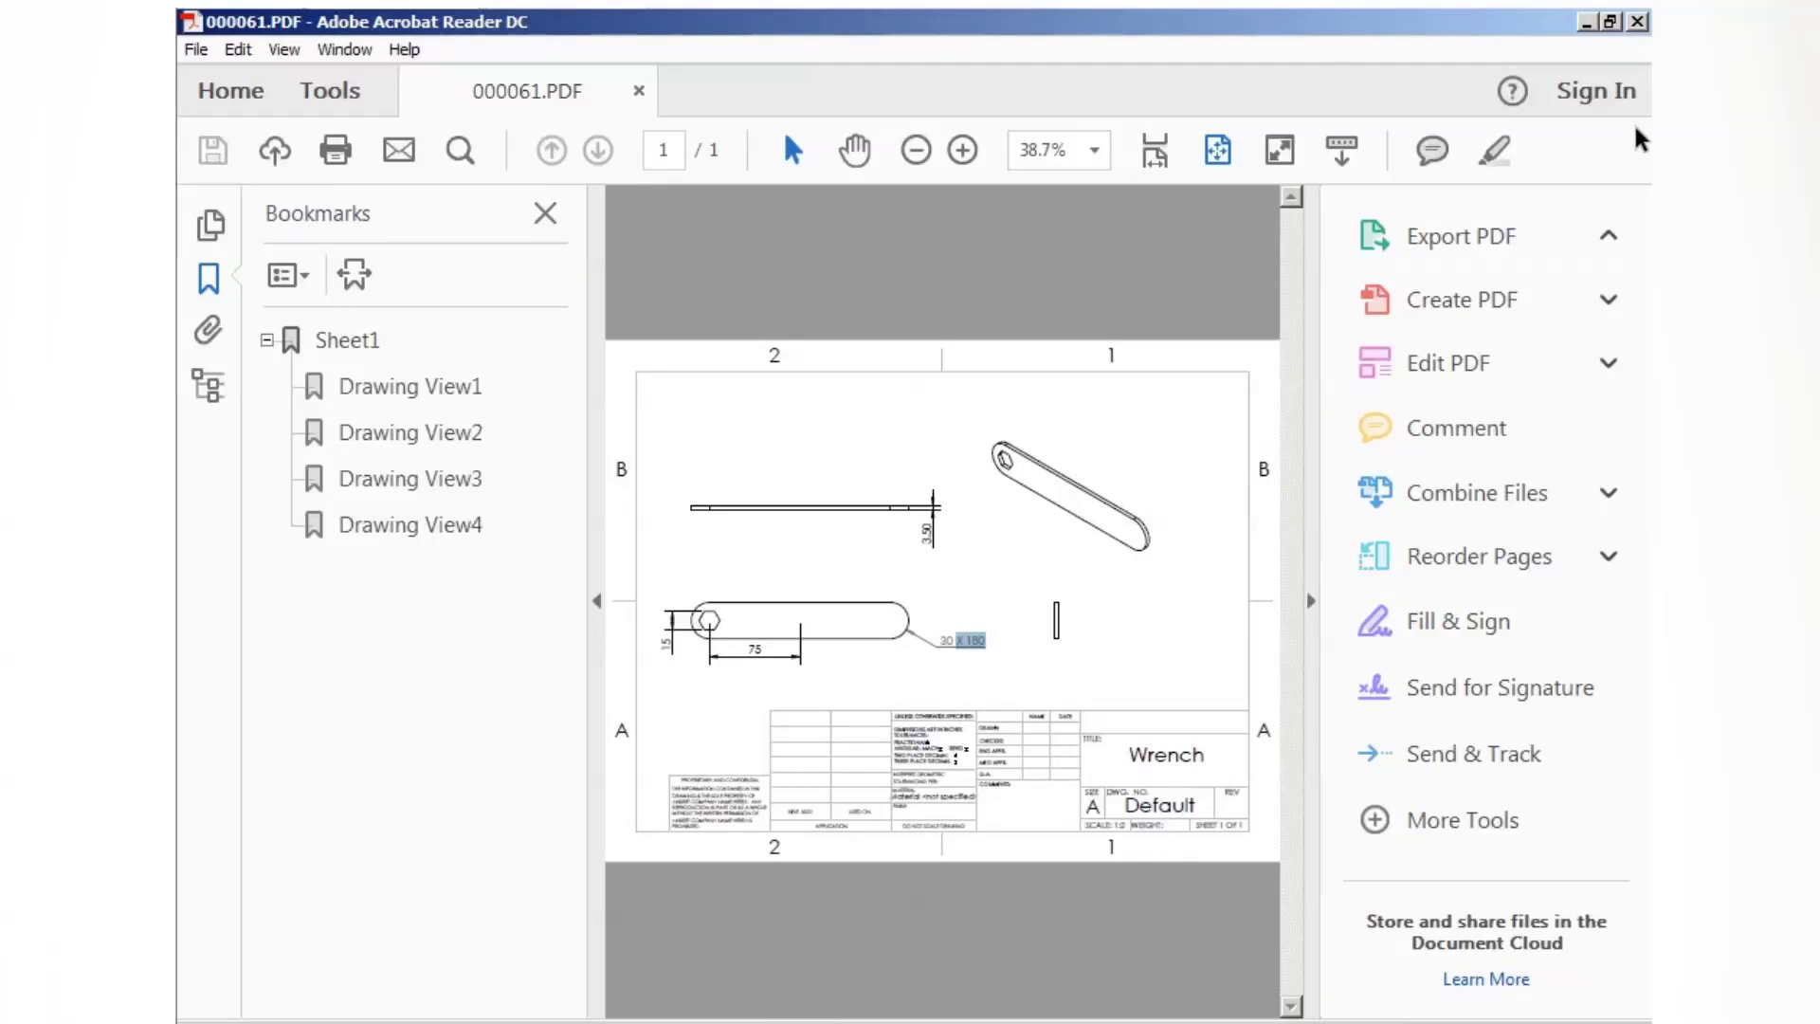
click(1637, 21)
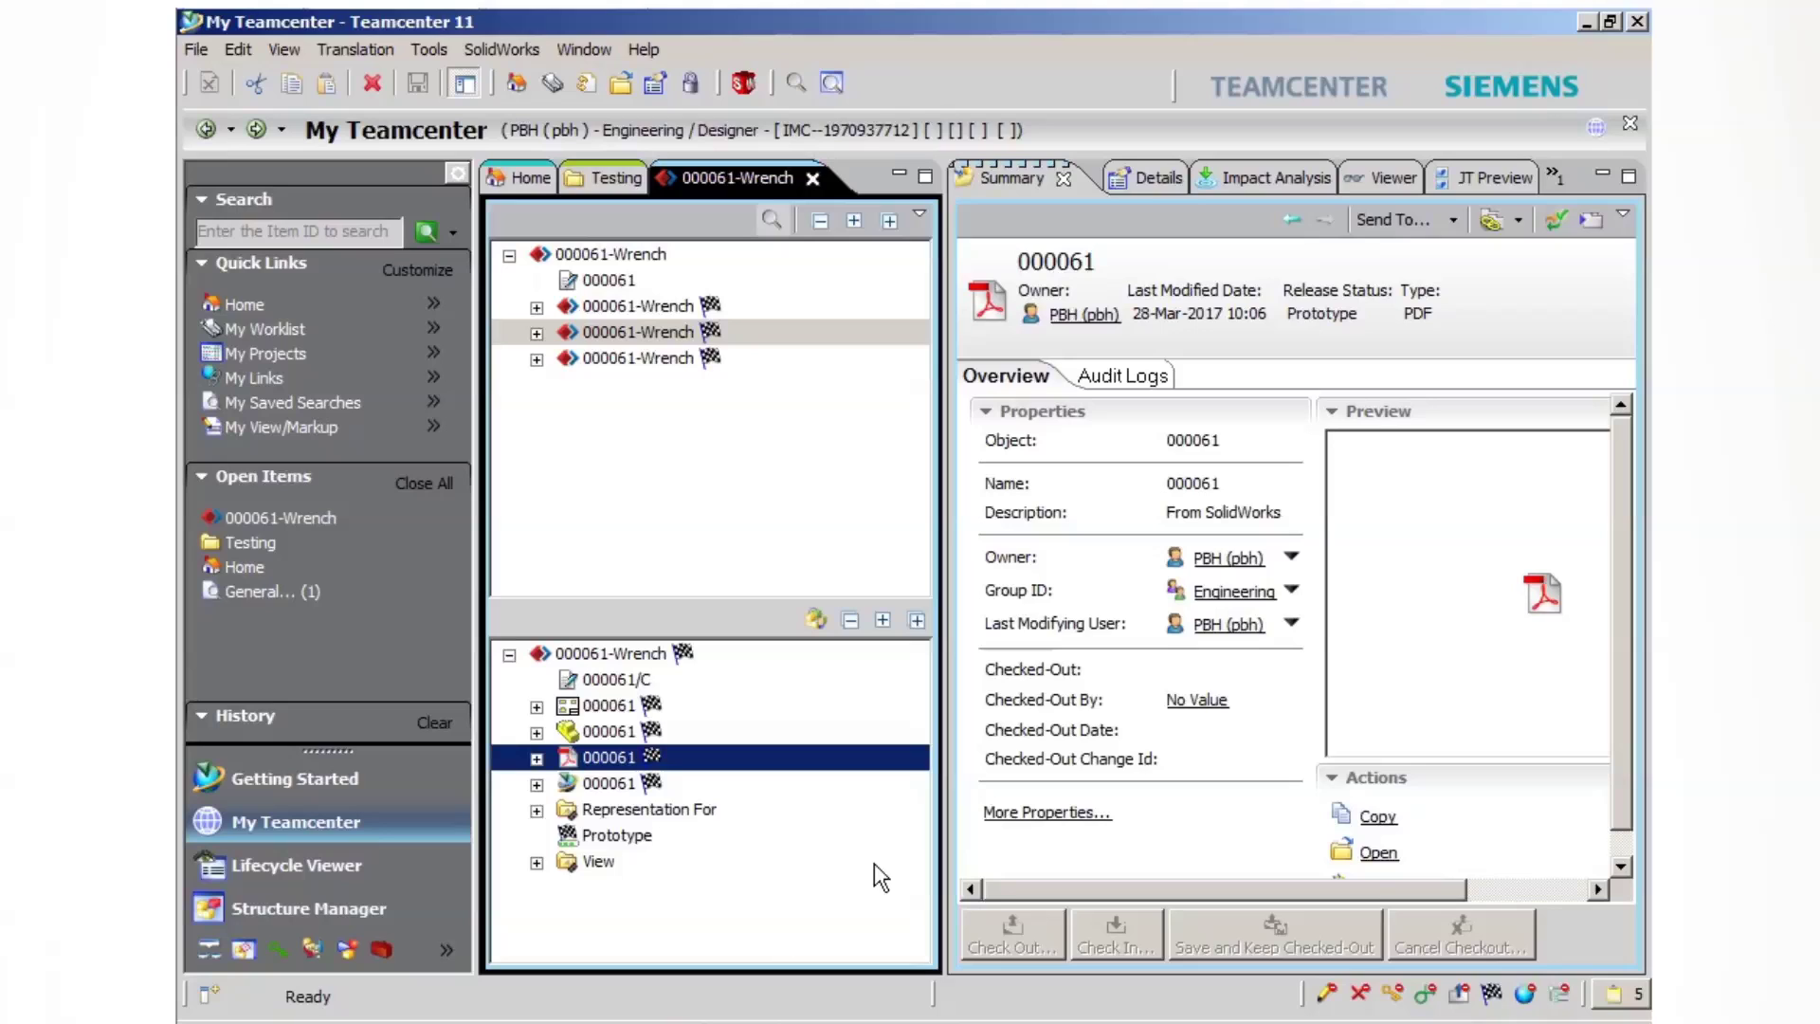
click(536, 358)
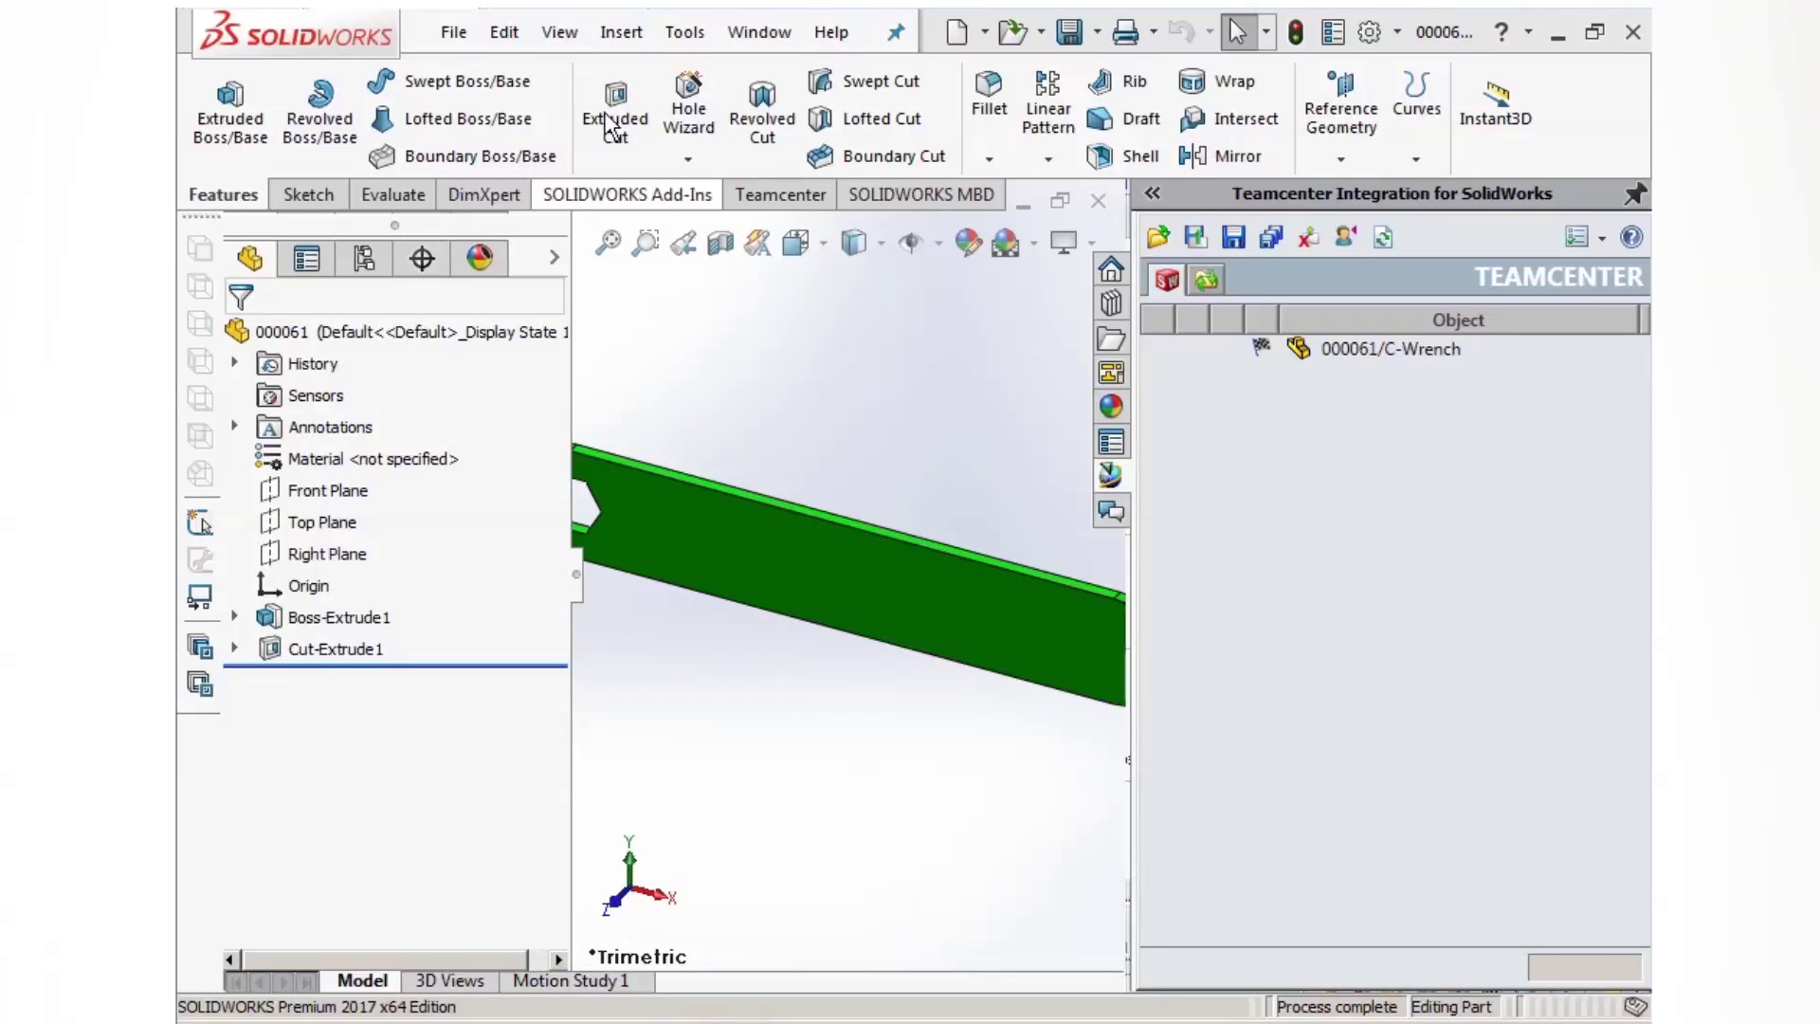
Step: Bring up the File menu for the green 000061 wrench part
click(454, 34)
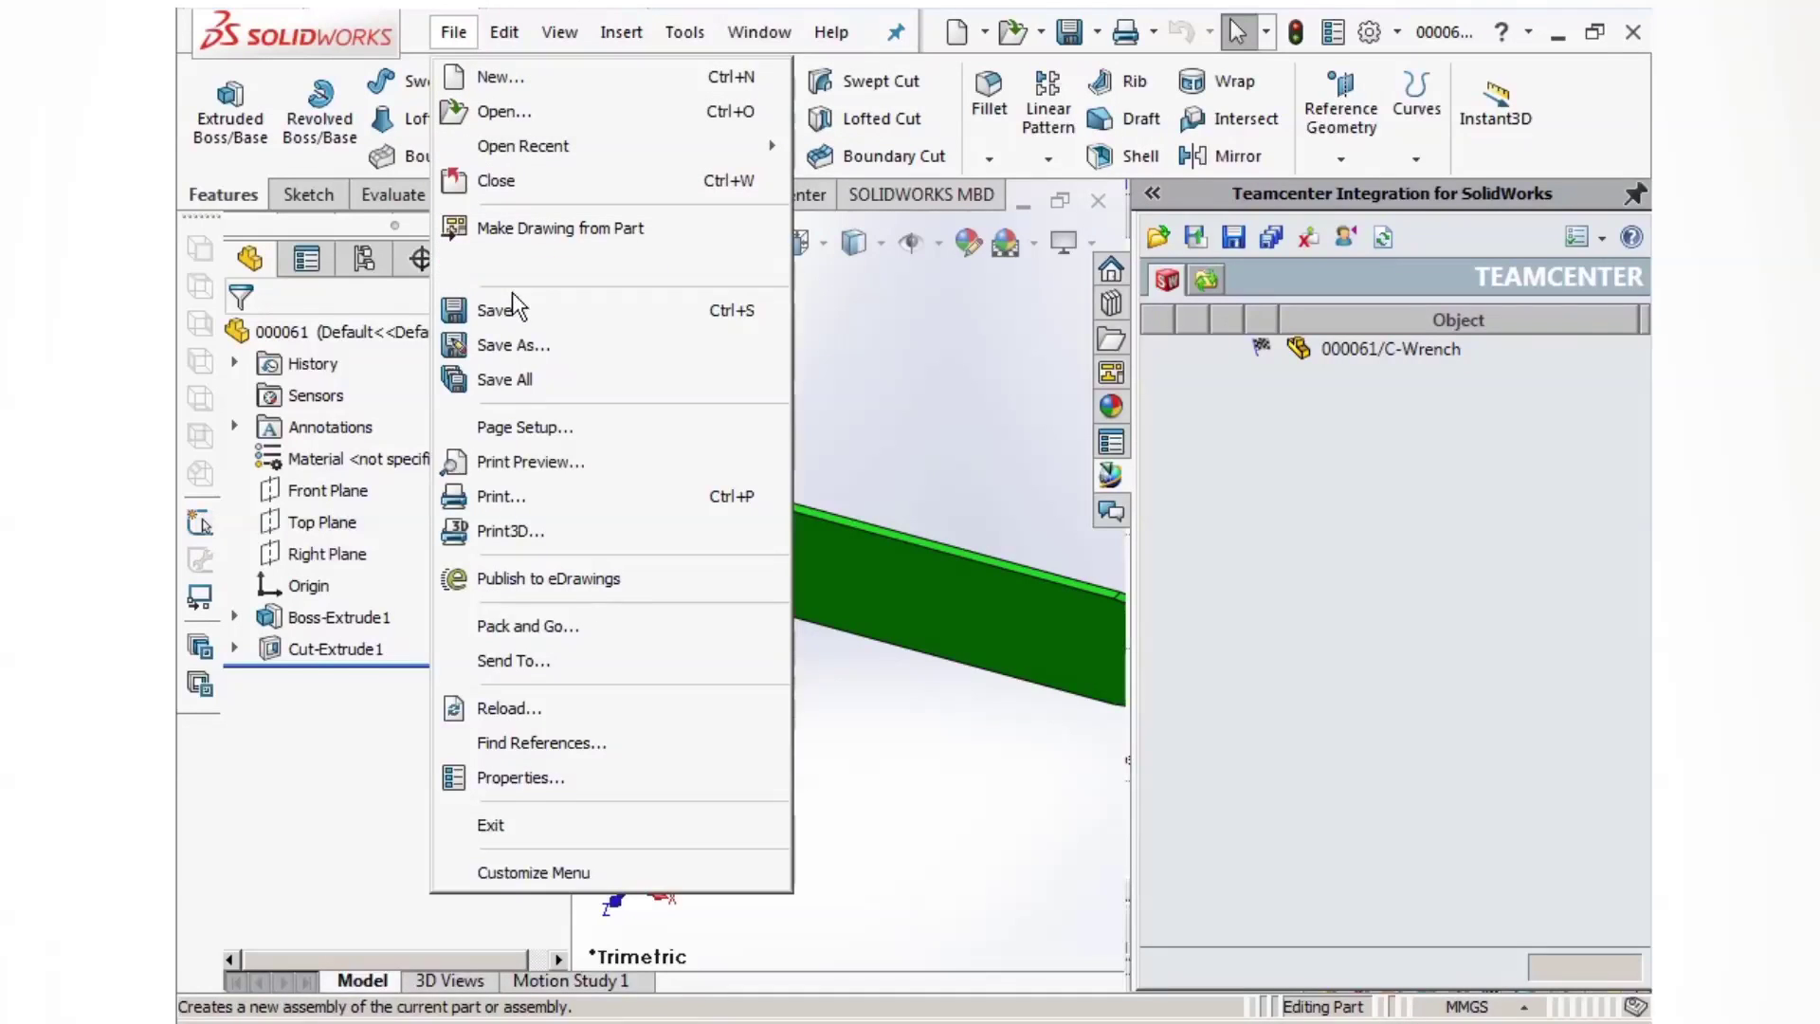
Step: Create a new assembly and place the 000061 wrench part in it
click(500, 77)
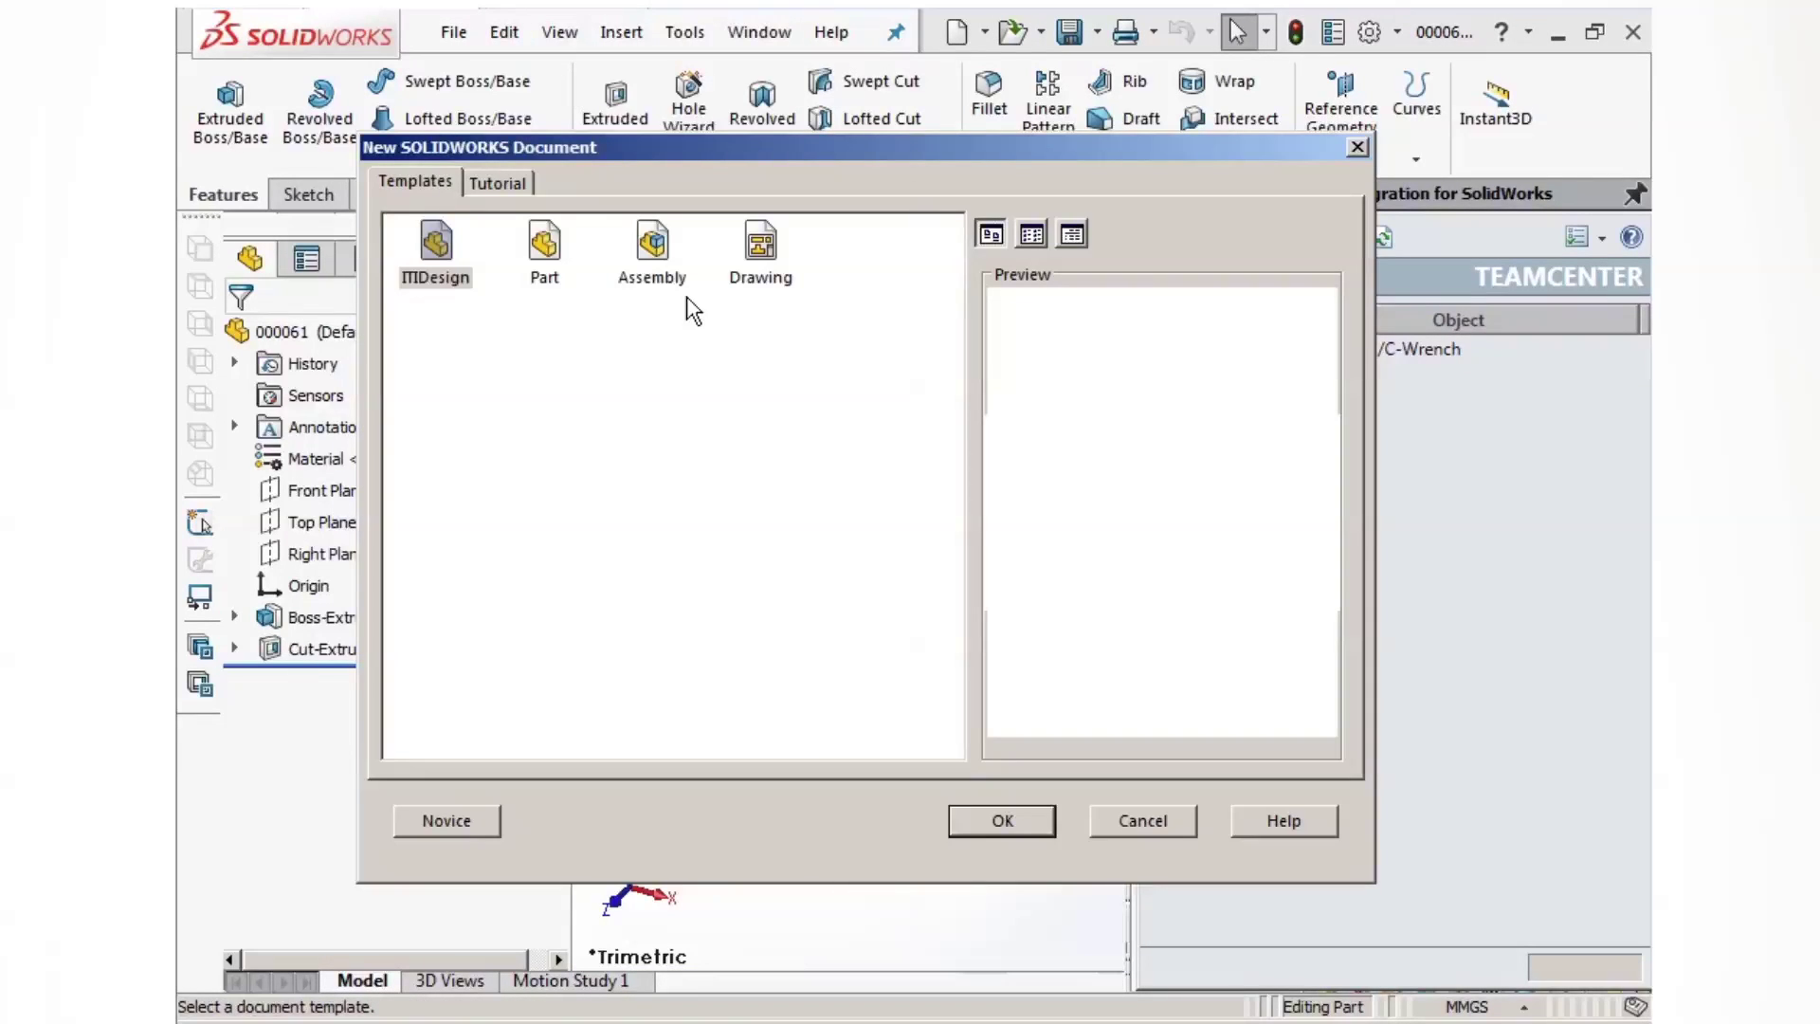
click(652, 244)
click(1045, 823)
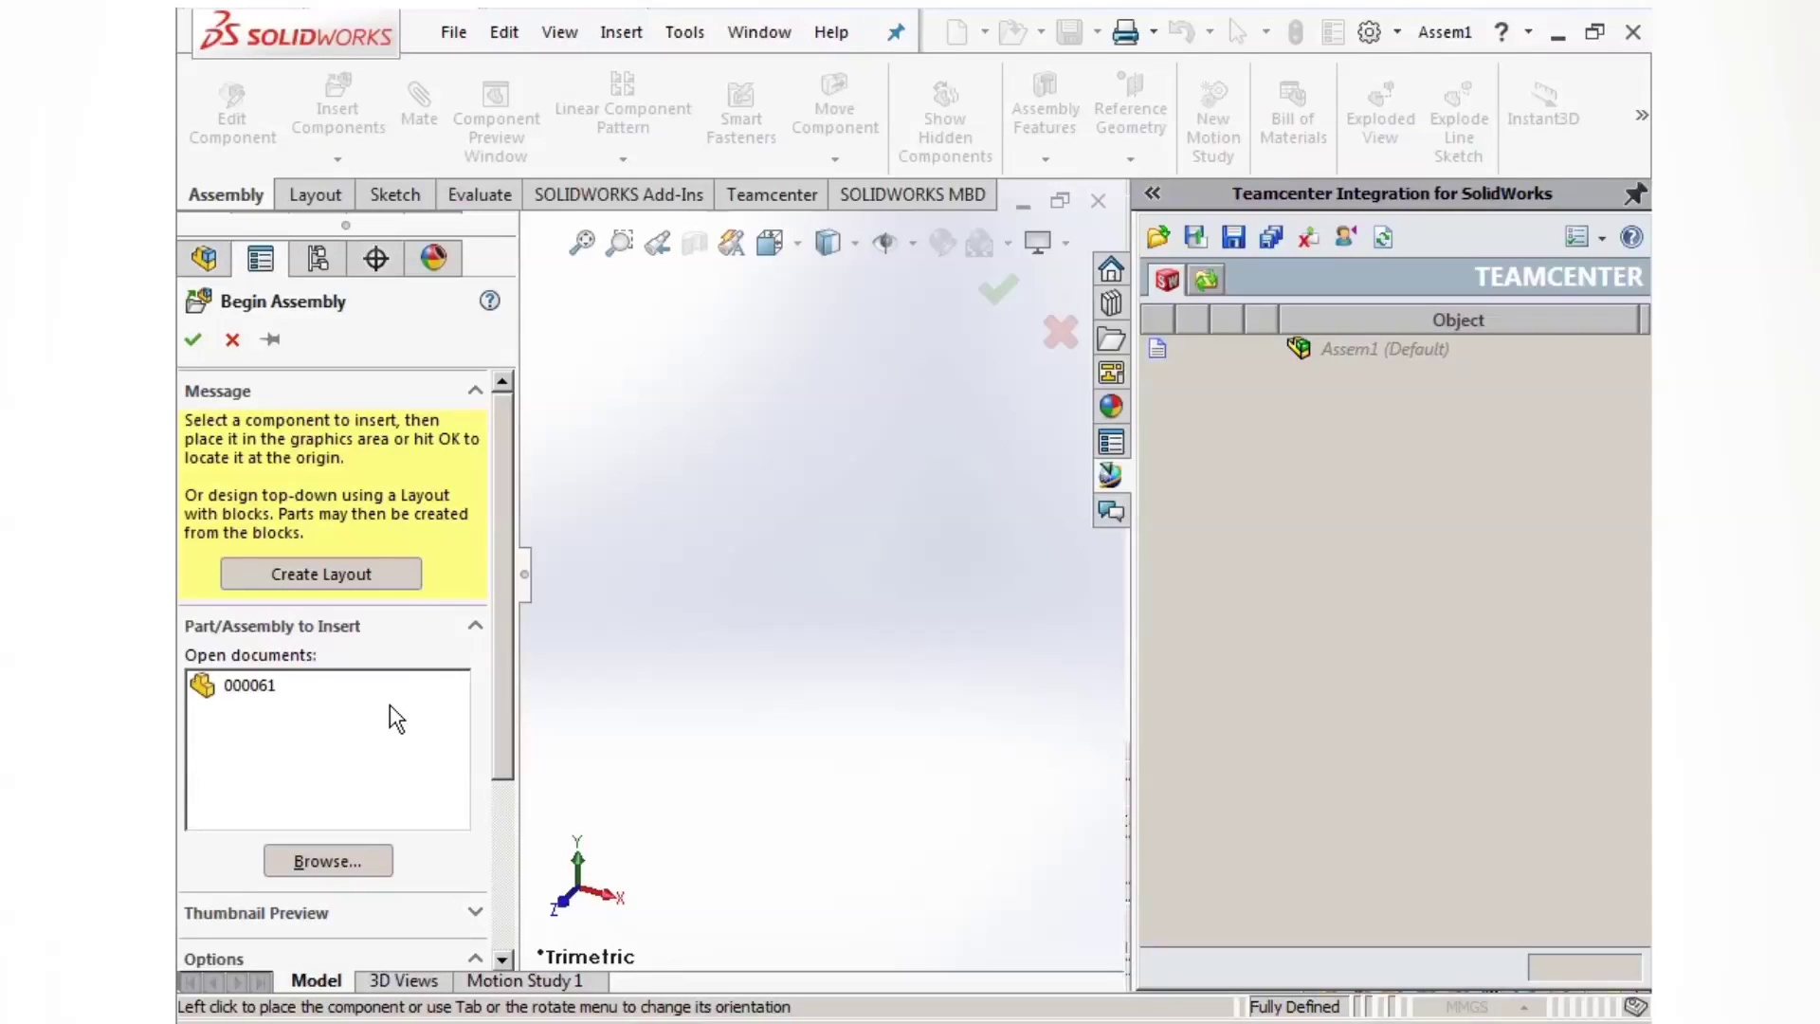
click(266, 689)
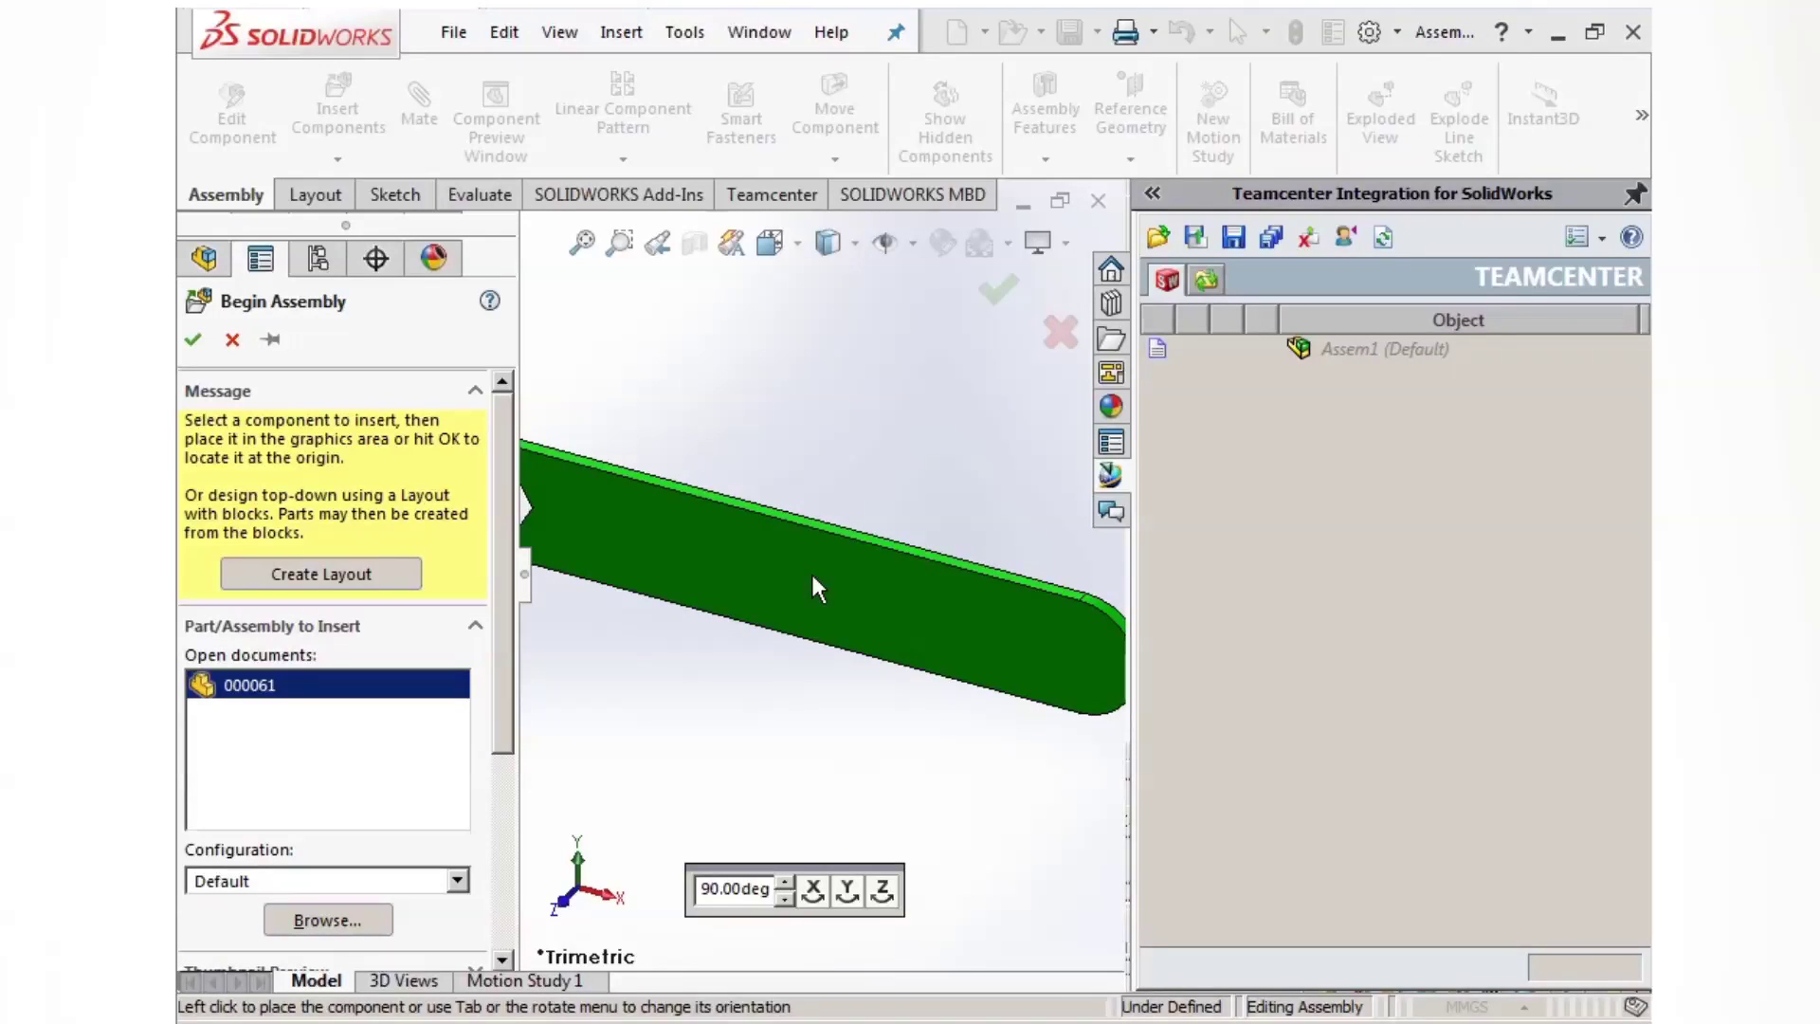
click(821, 552)
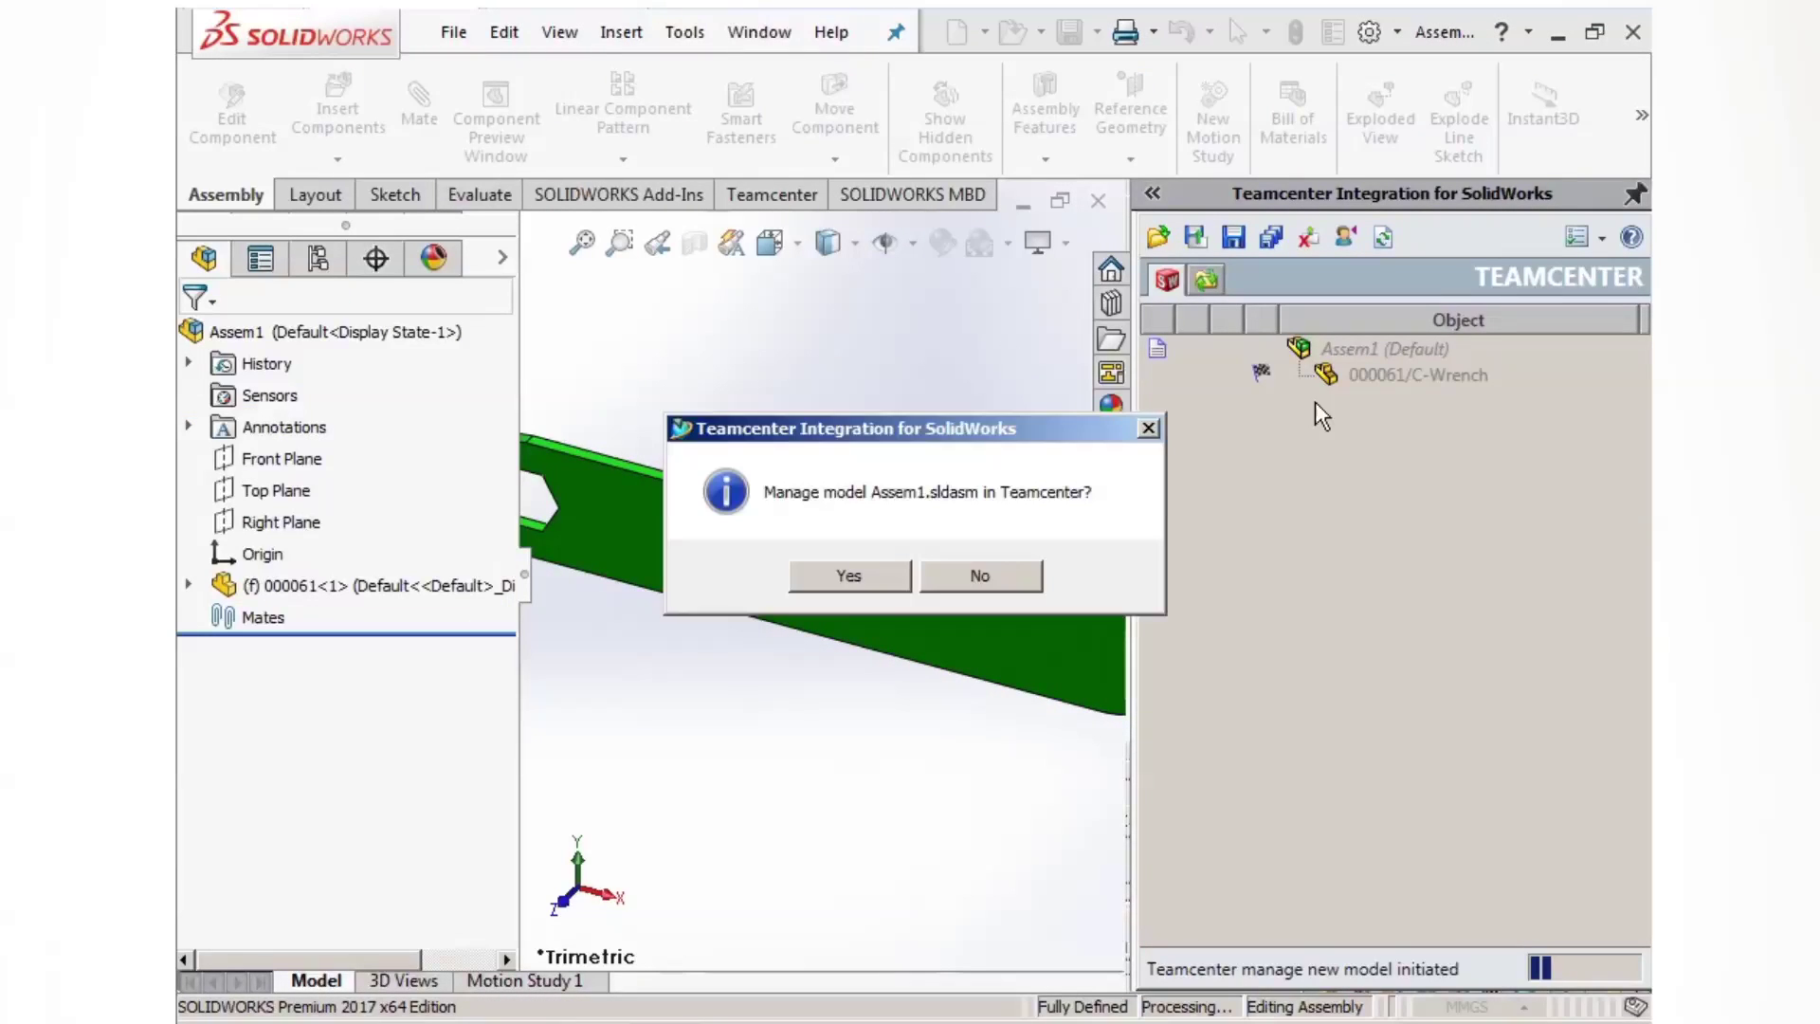
Step: Register the assembly in Teamcenter as item 000062 named 'Test Assembly' and fit the view
click(867, 574)
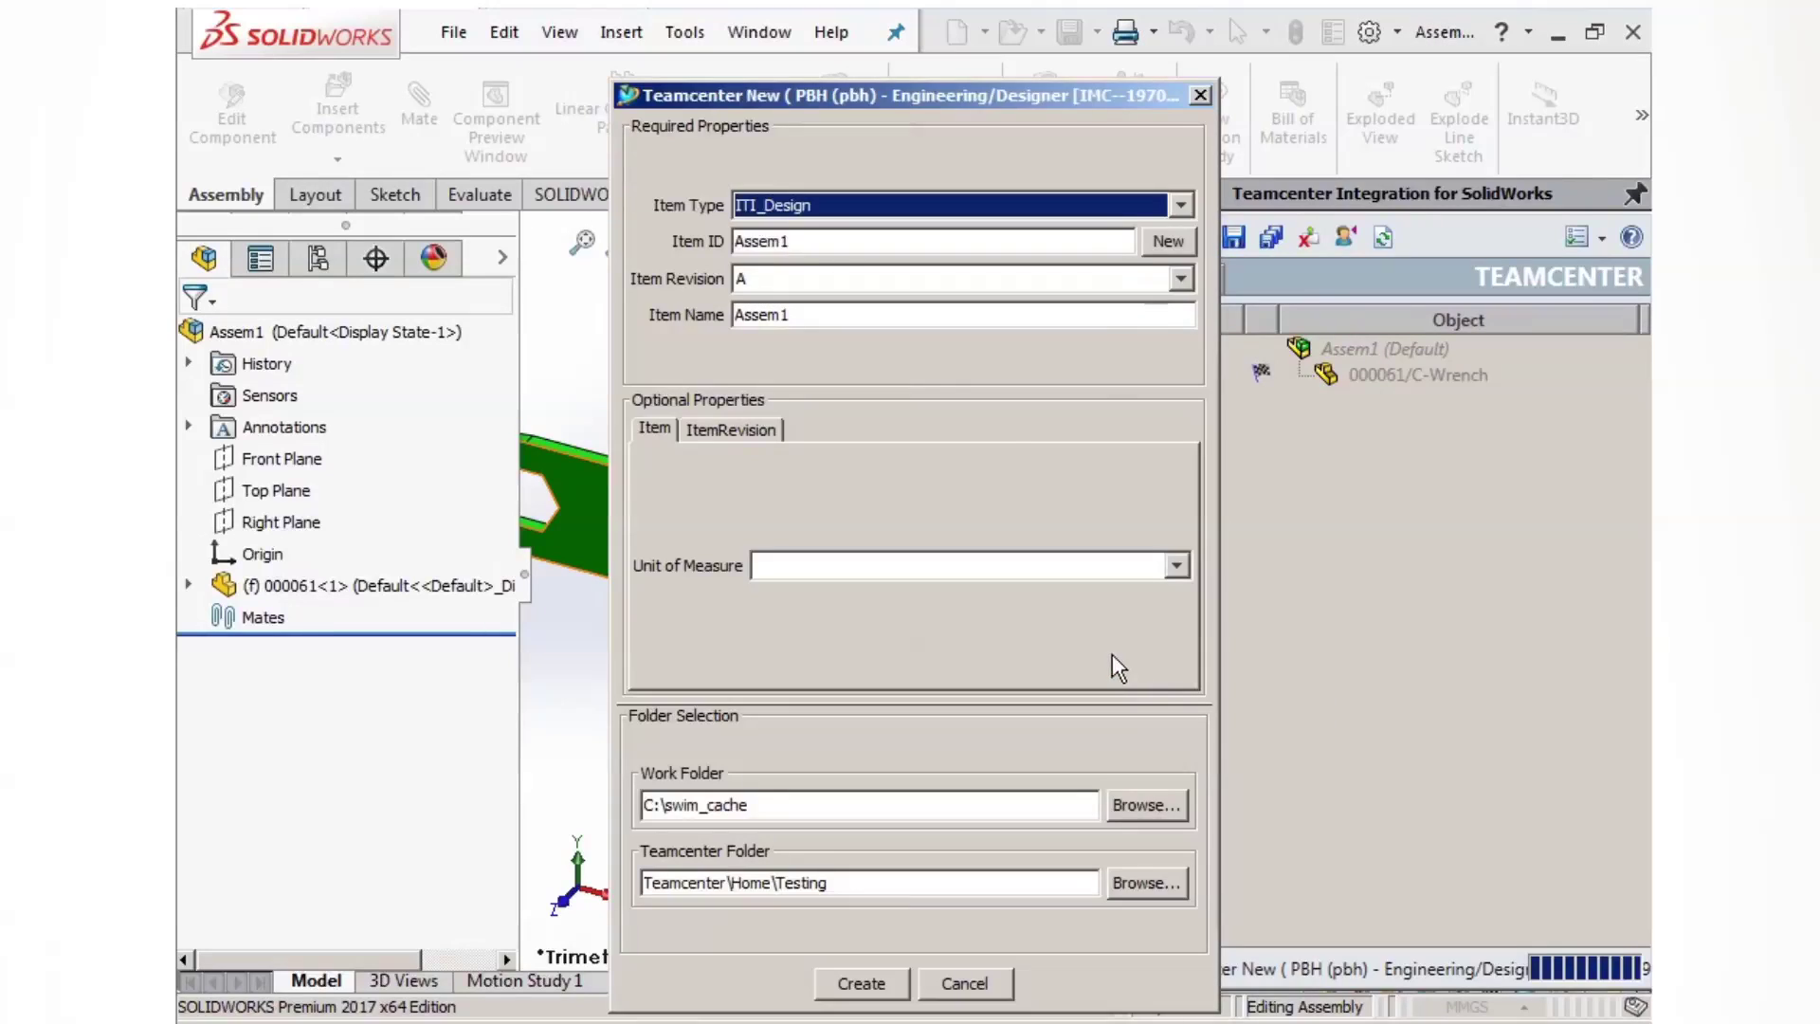
click(1168, 241)
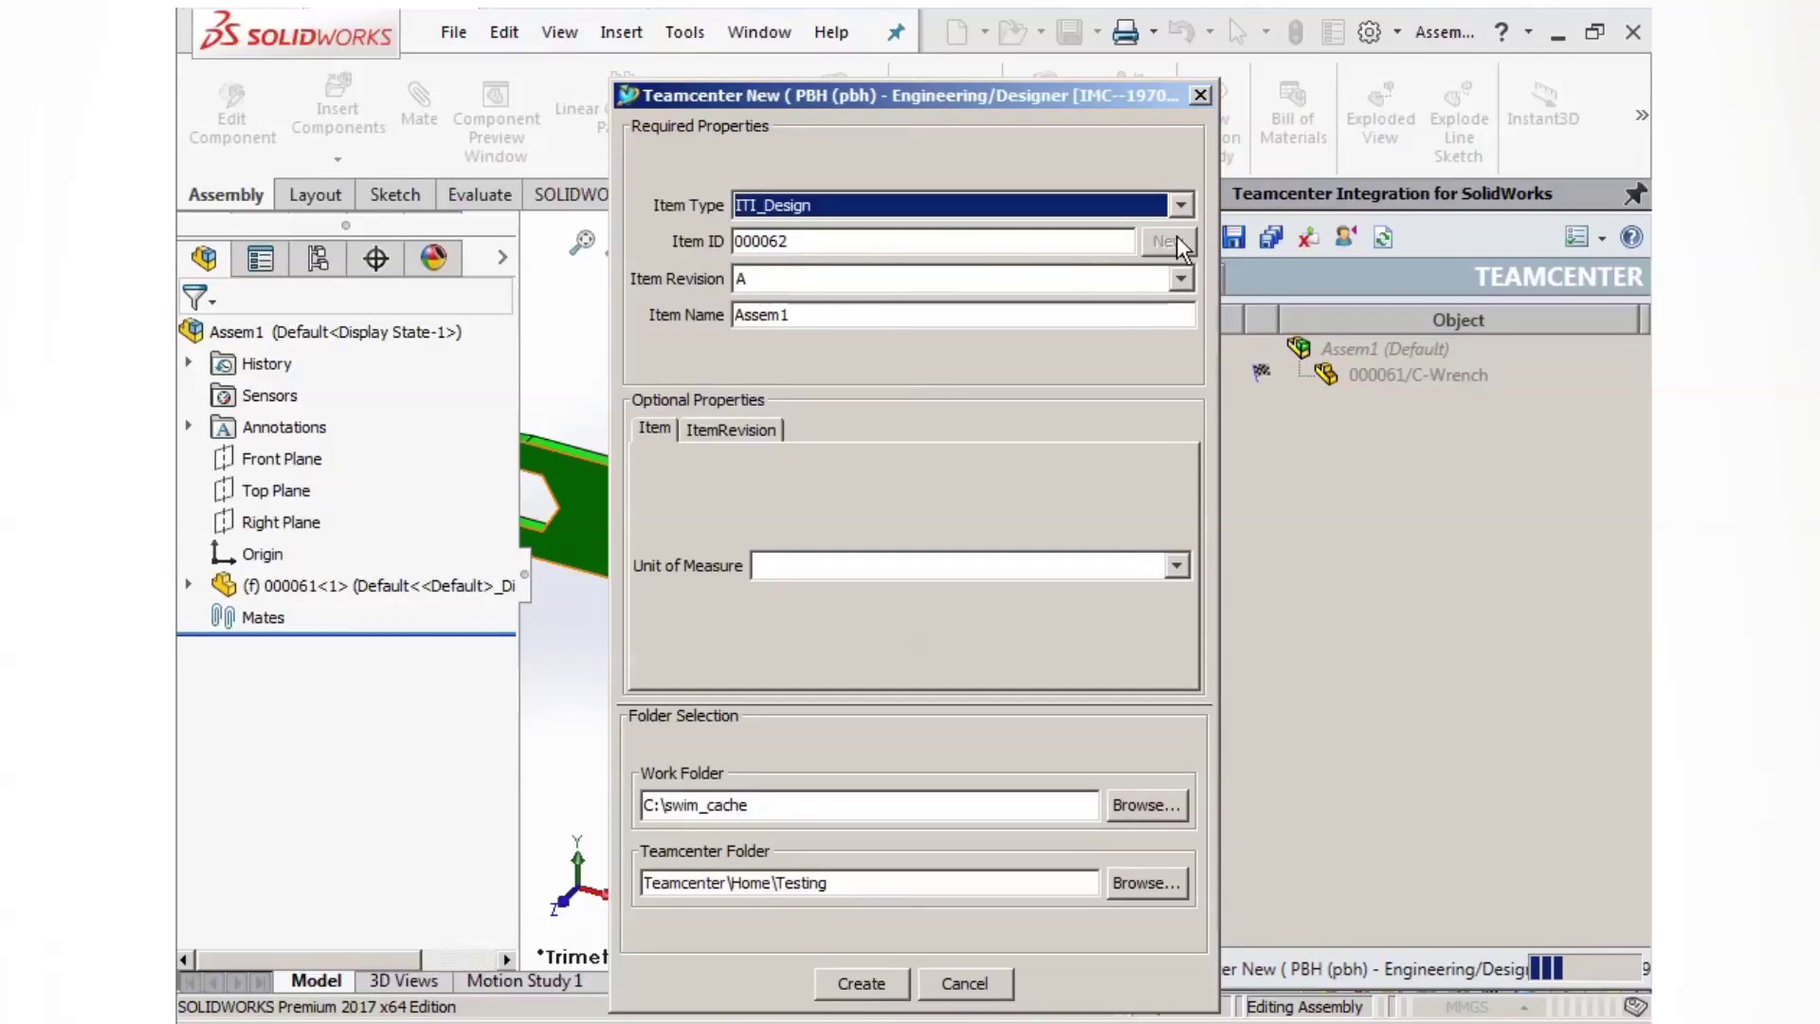
click(869, 313)
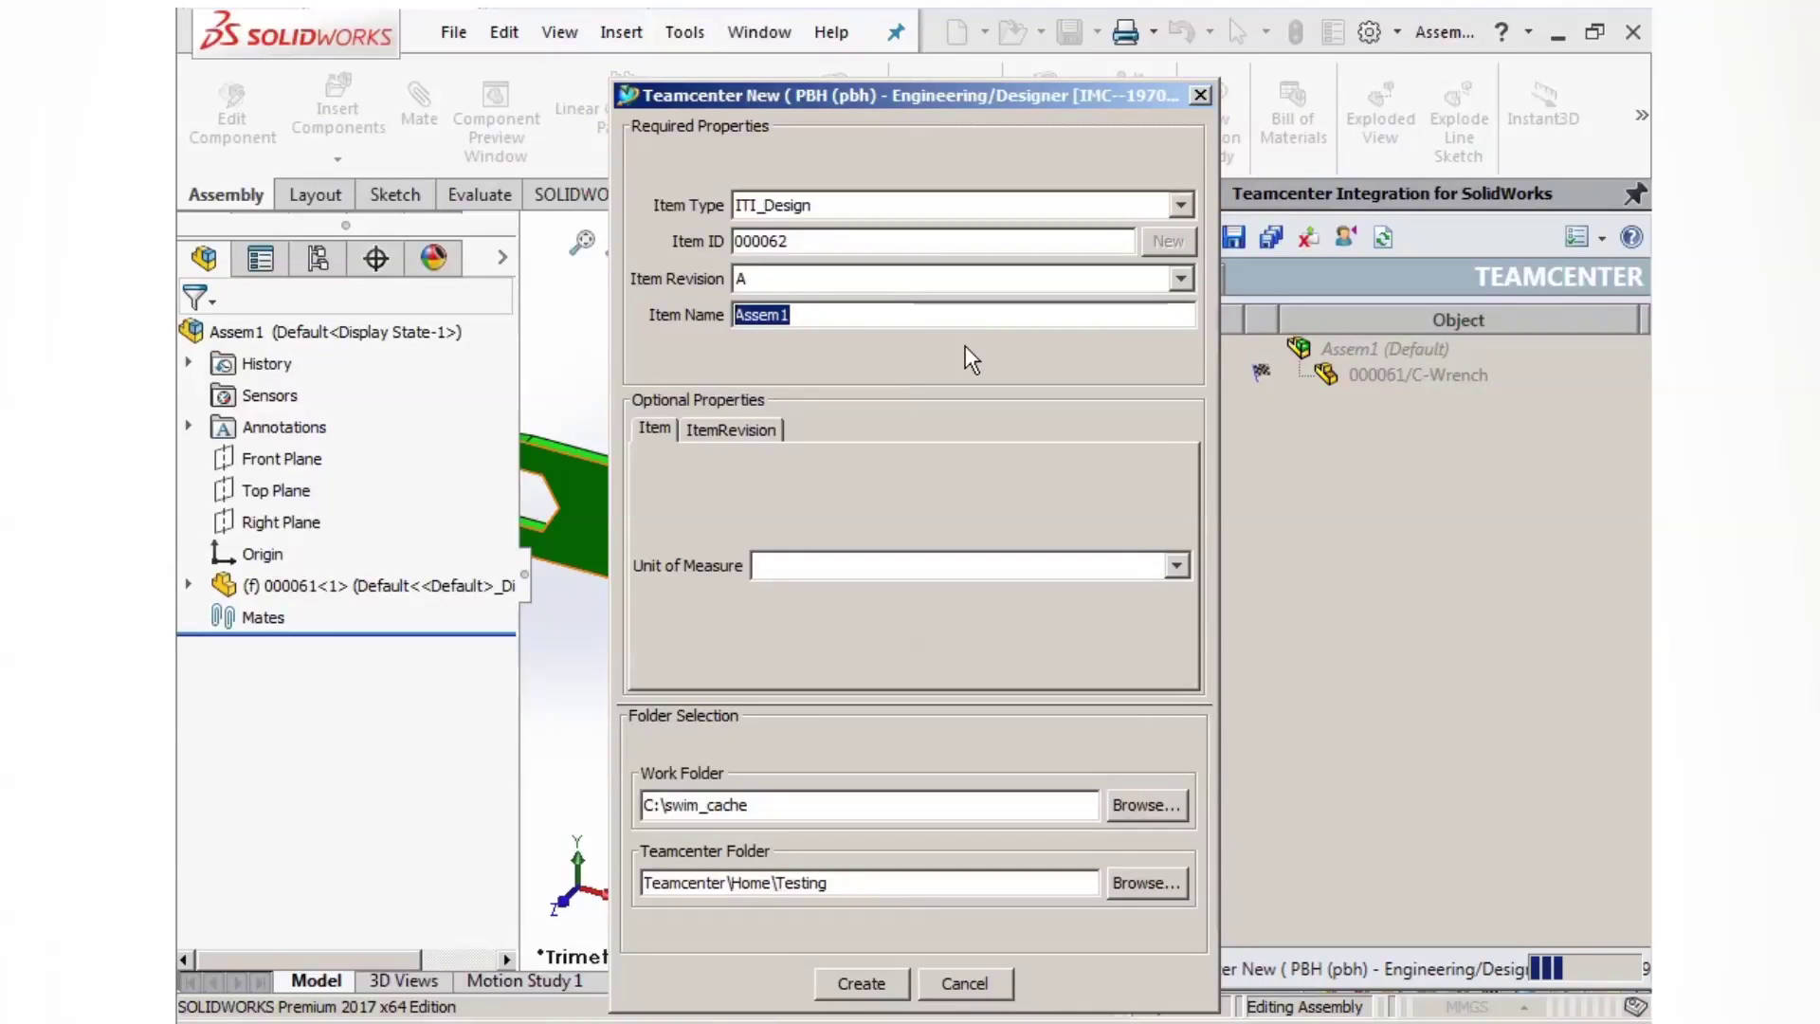
text(Tes)
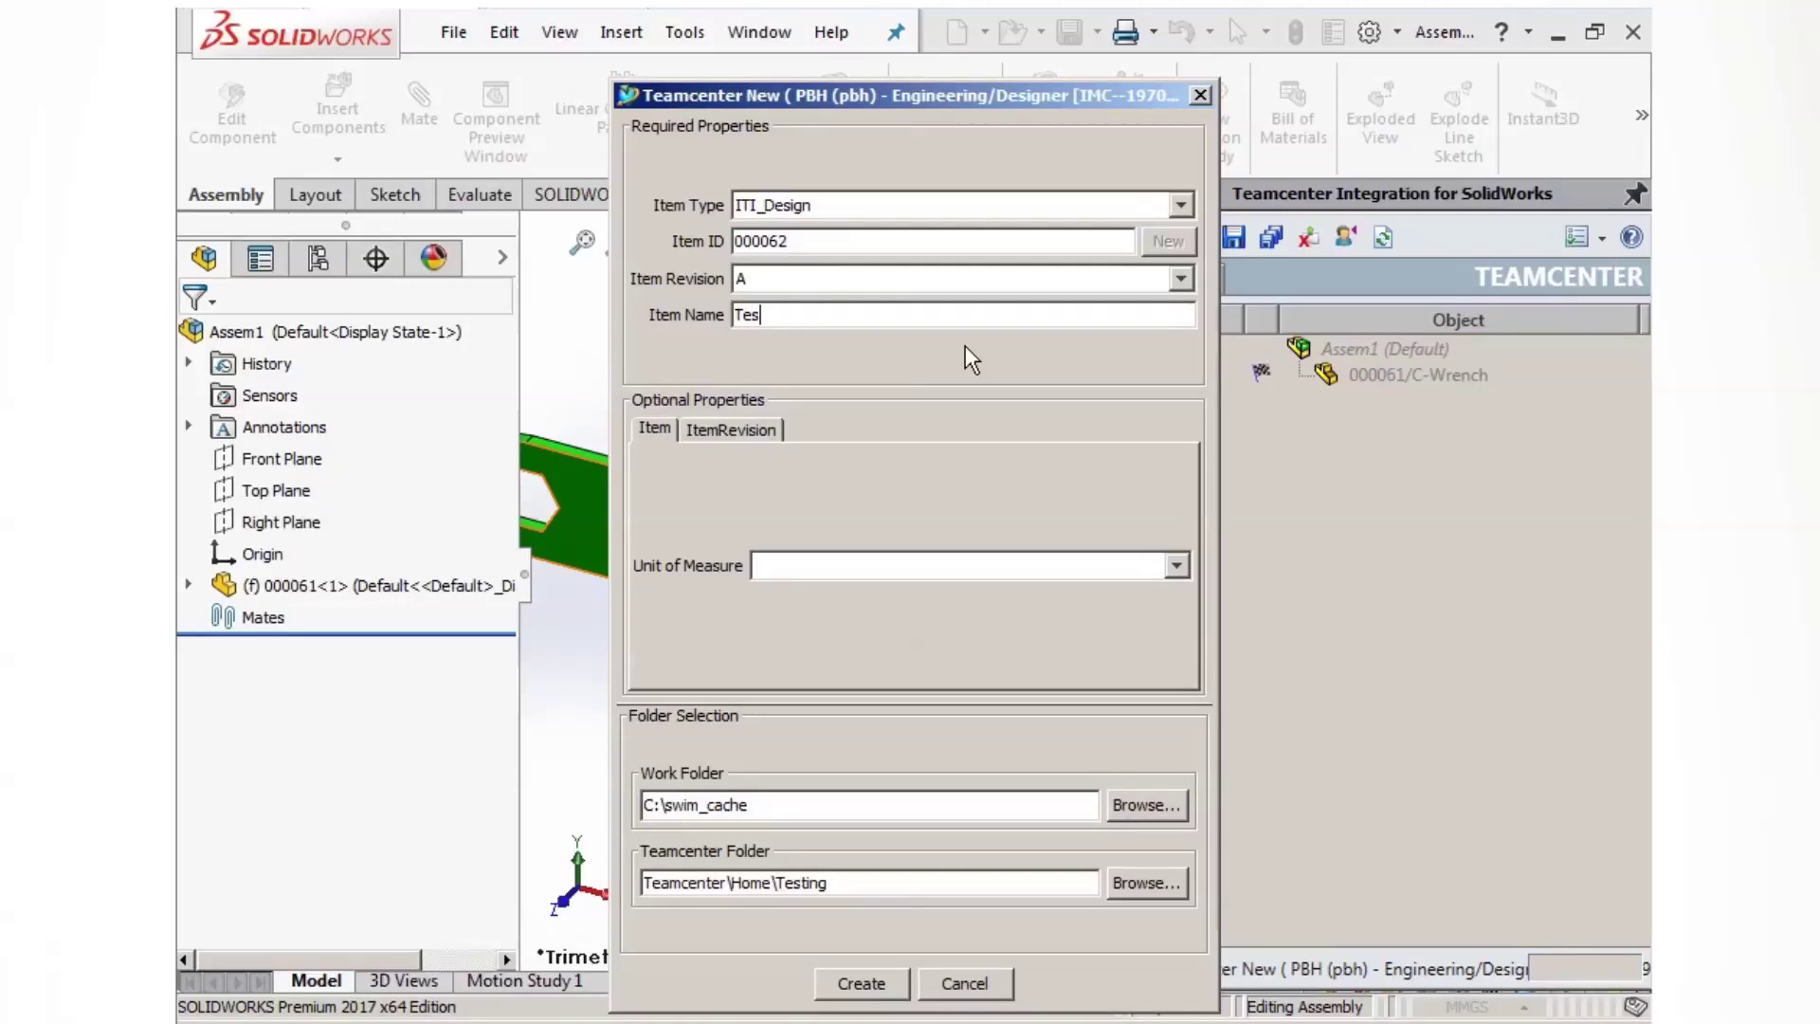
text(t Assembly)
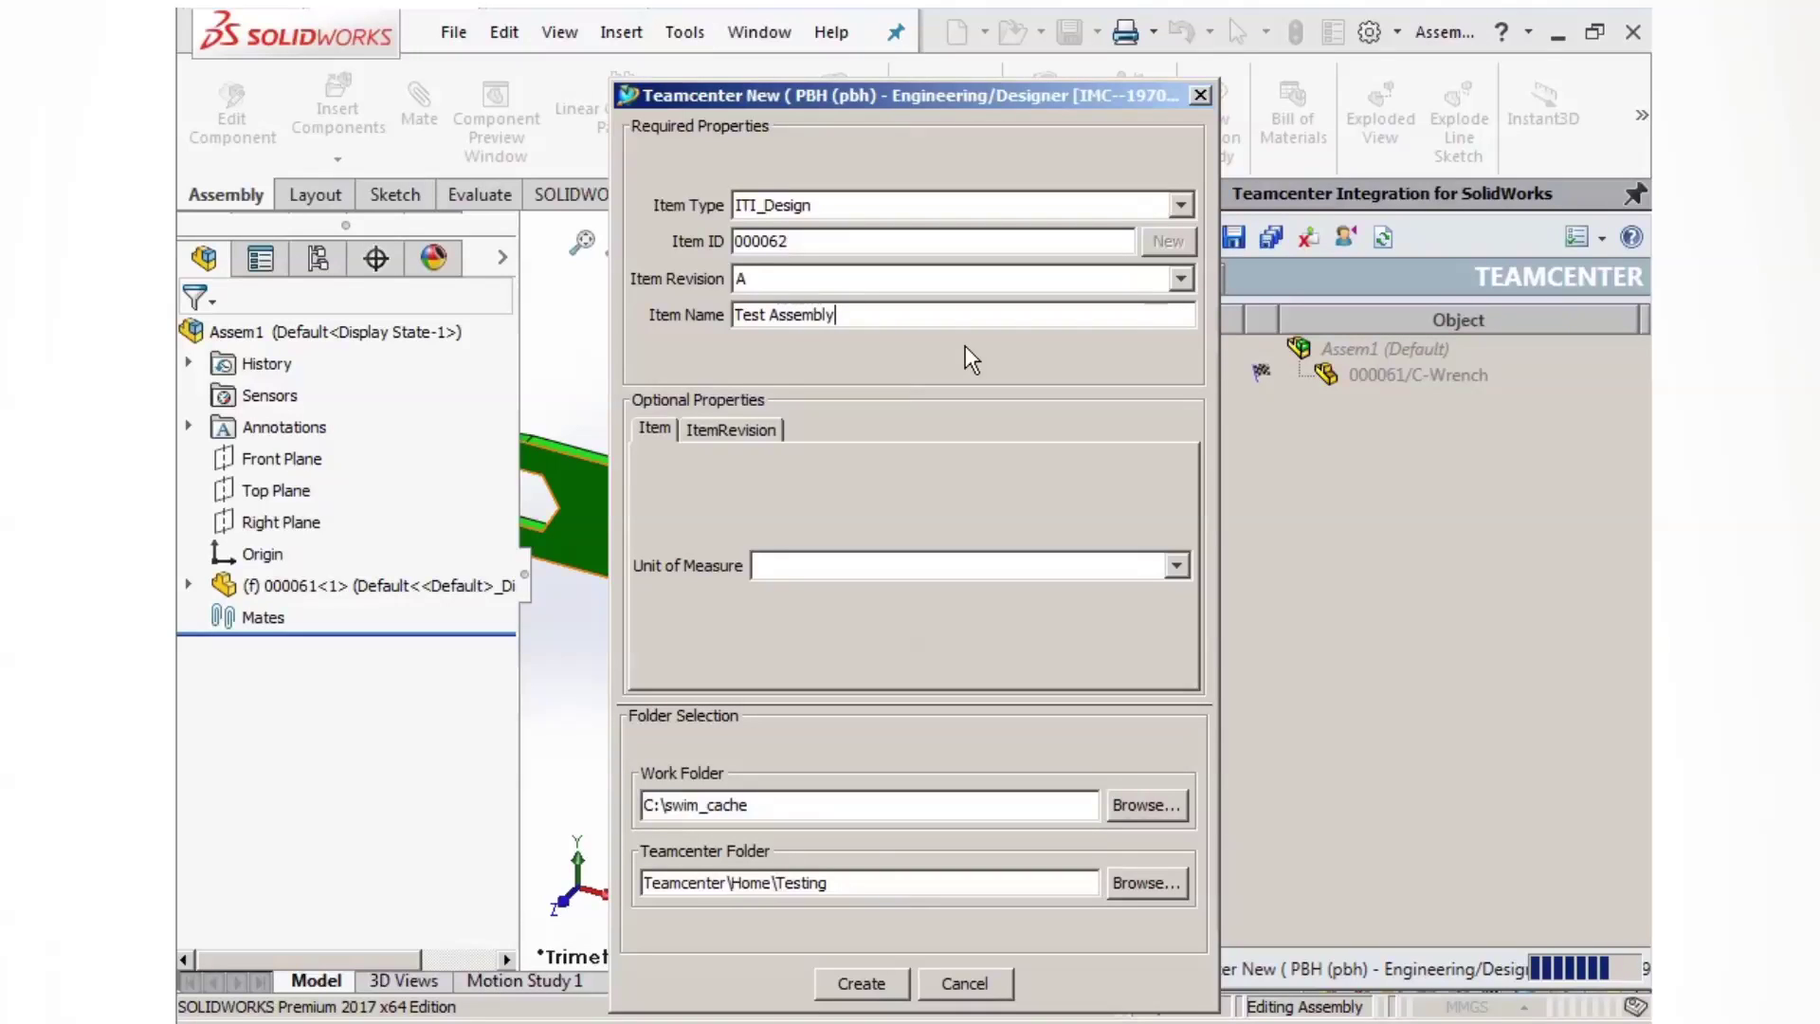
click(862, 980)
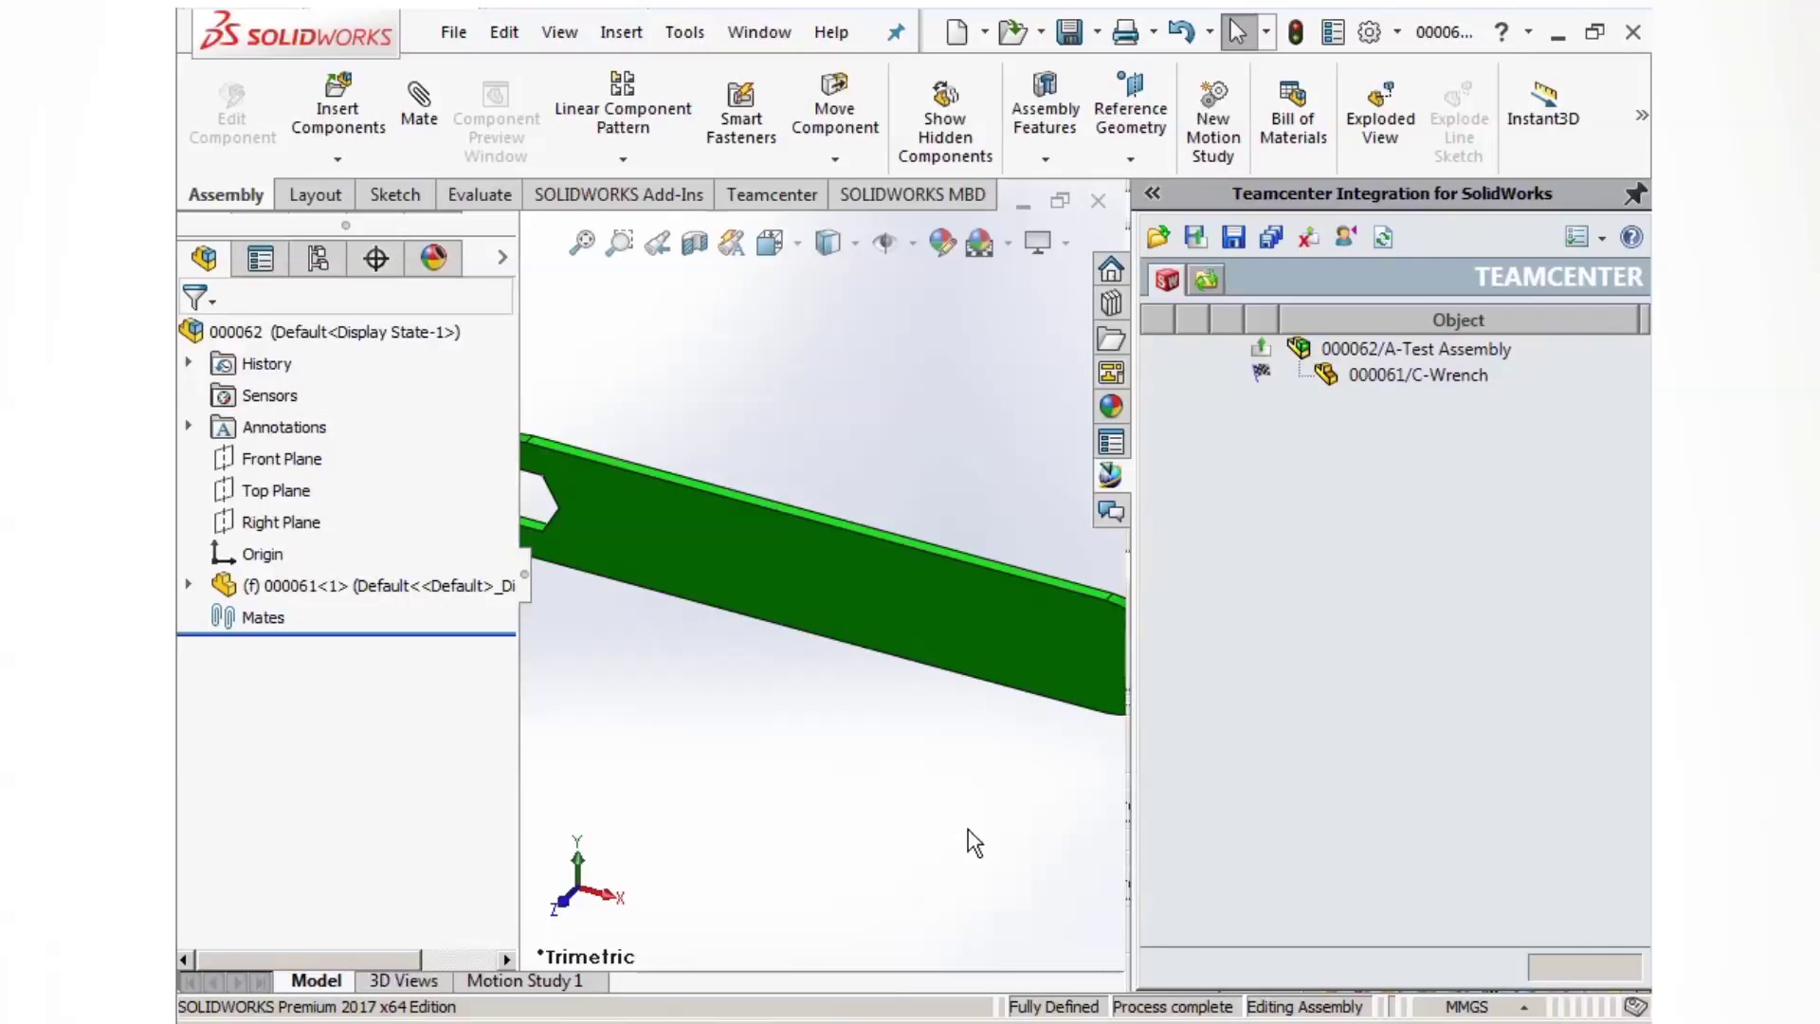
key(f)
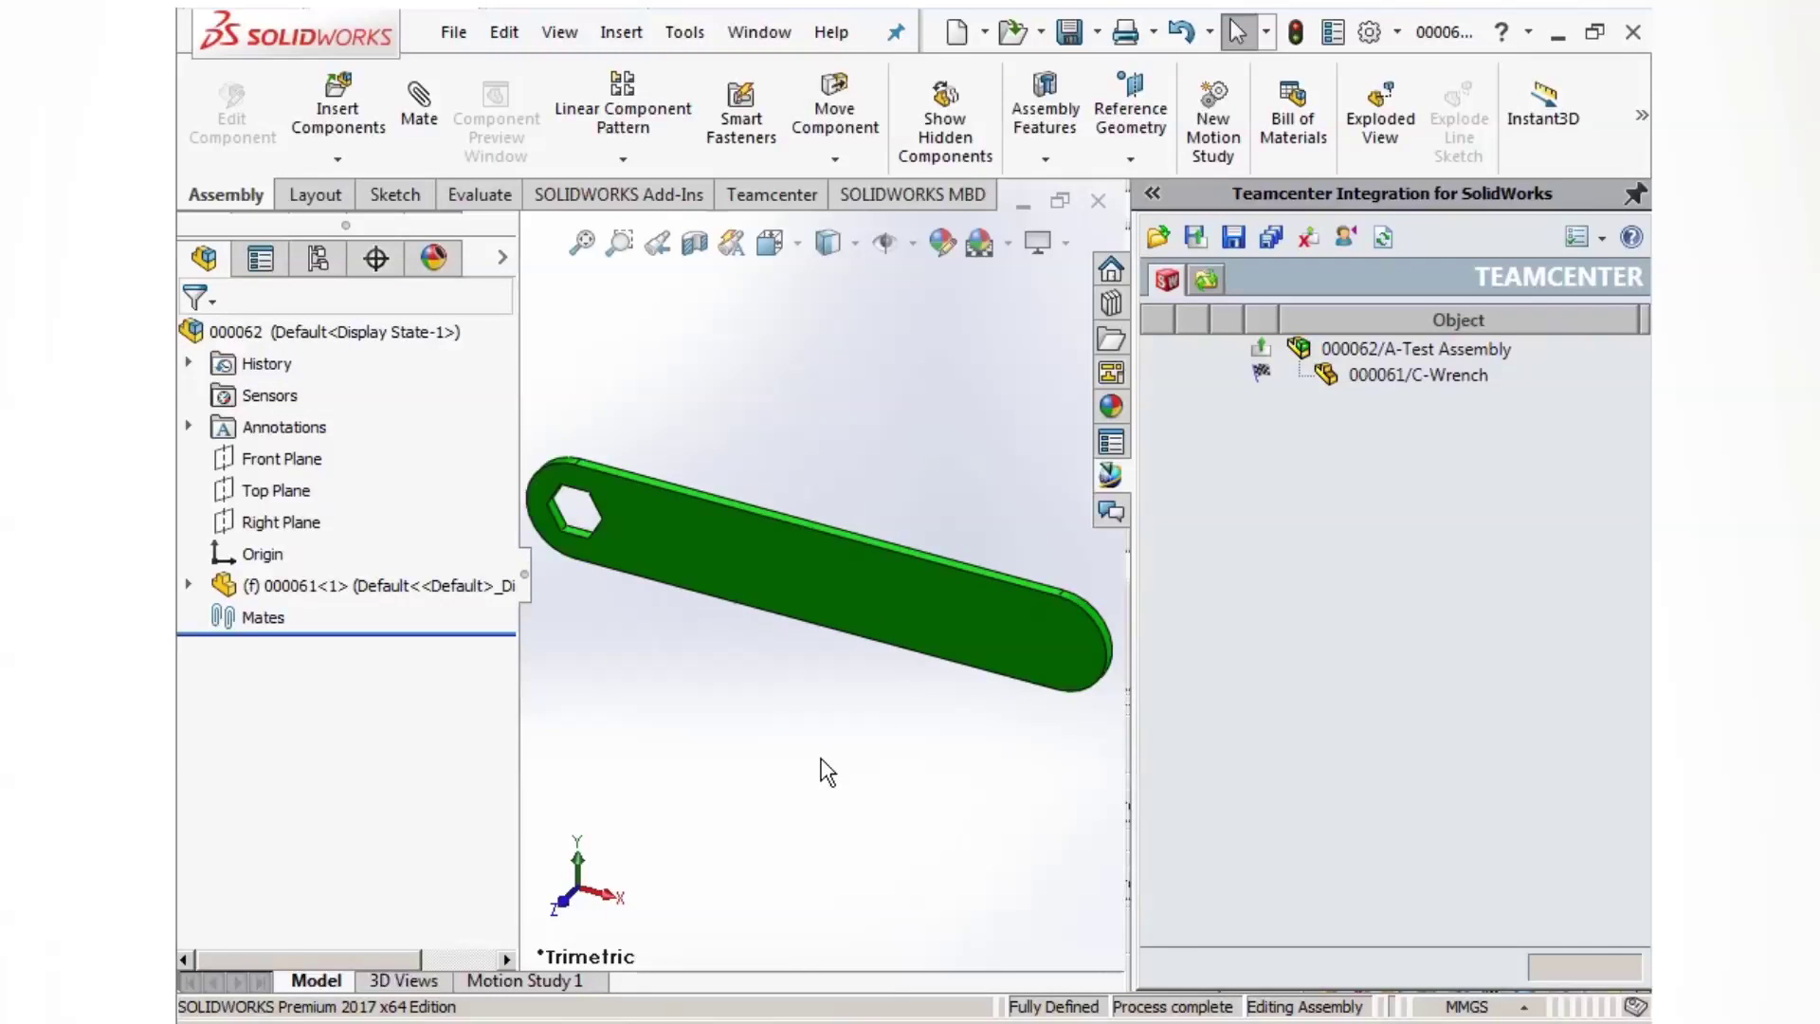
Step: Search Teamcenter for item 856026 and insert the Wheel Nut, Center locking into Test Assembly
right_click(1381, 349)
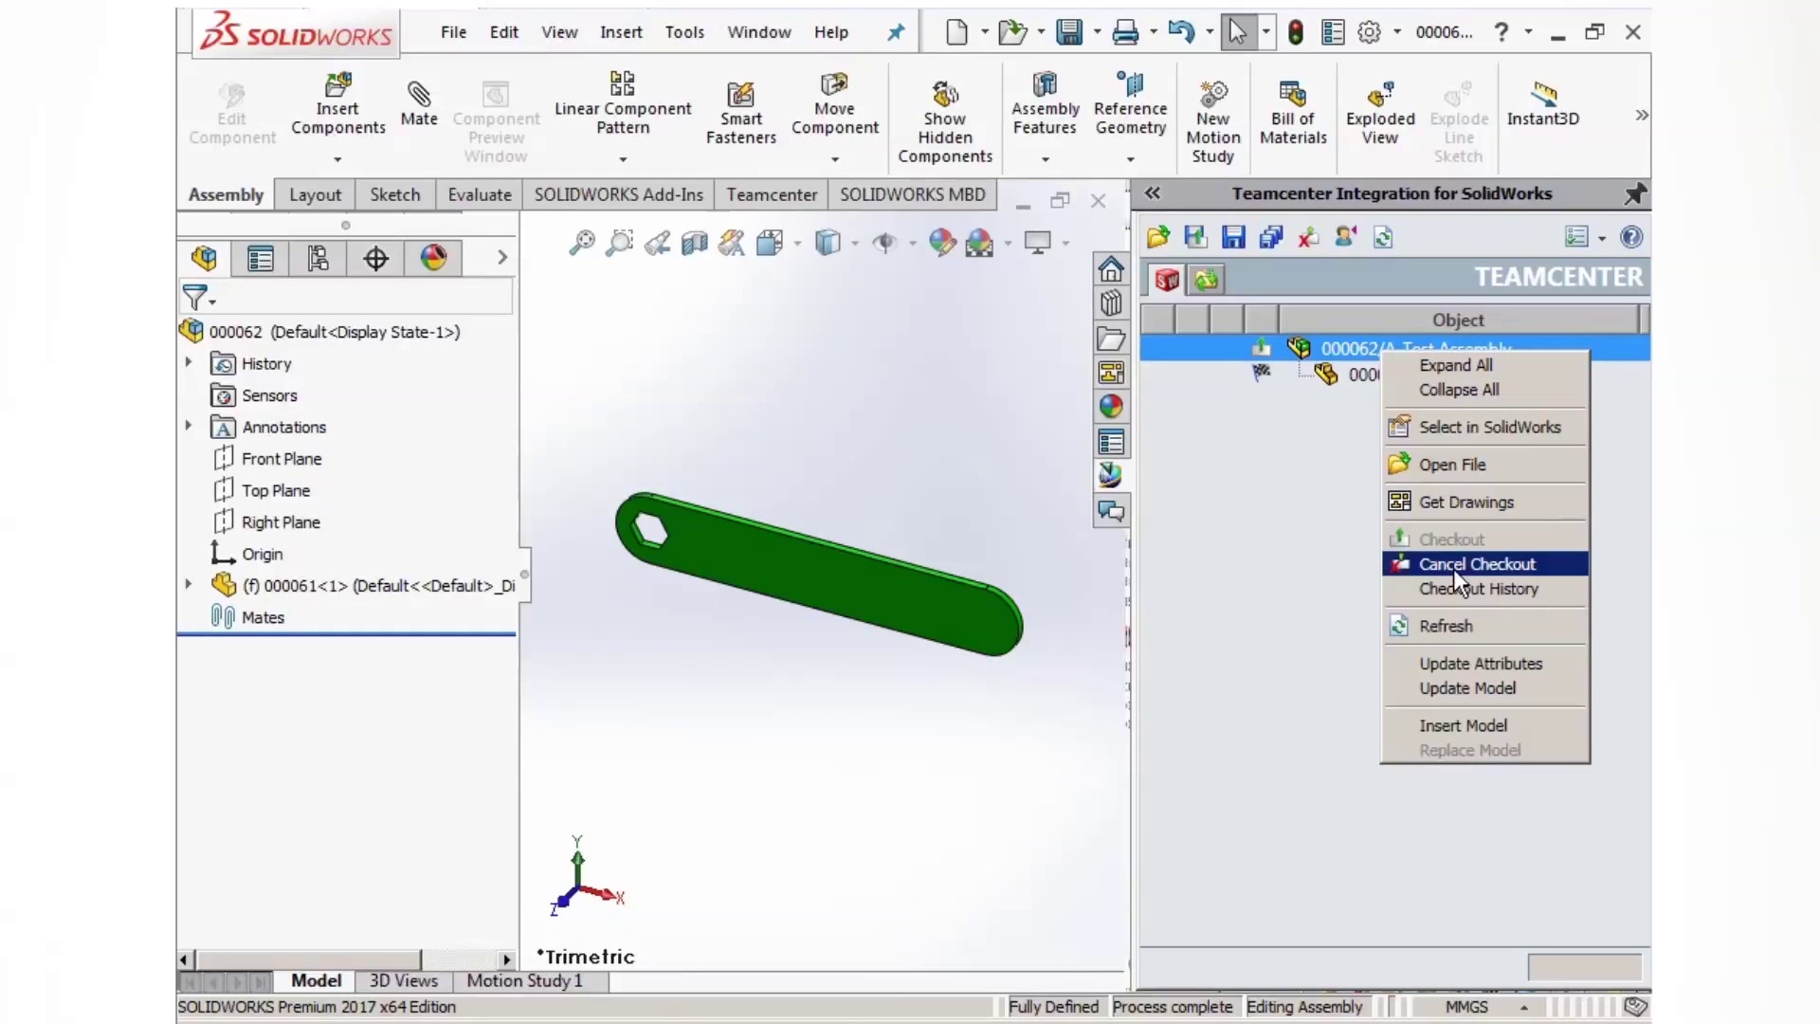
click(1461, 724)
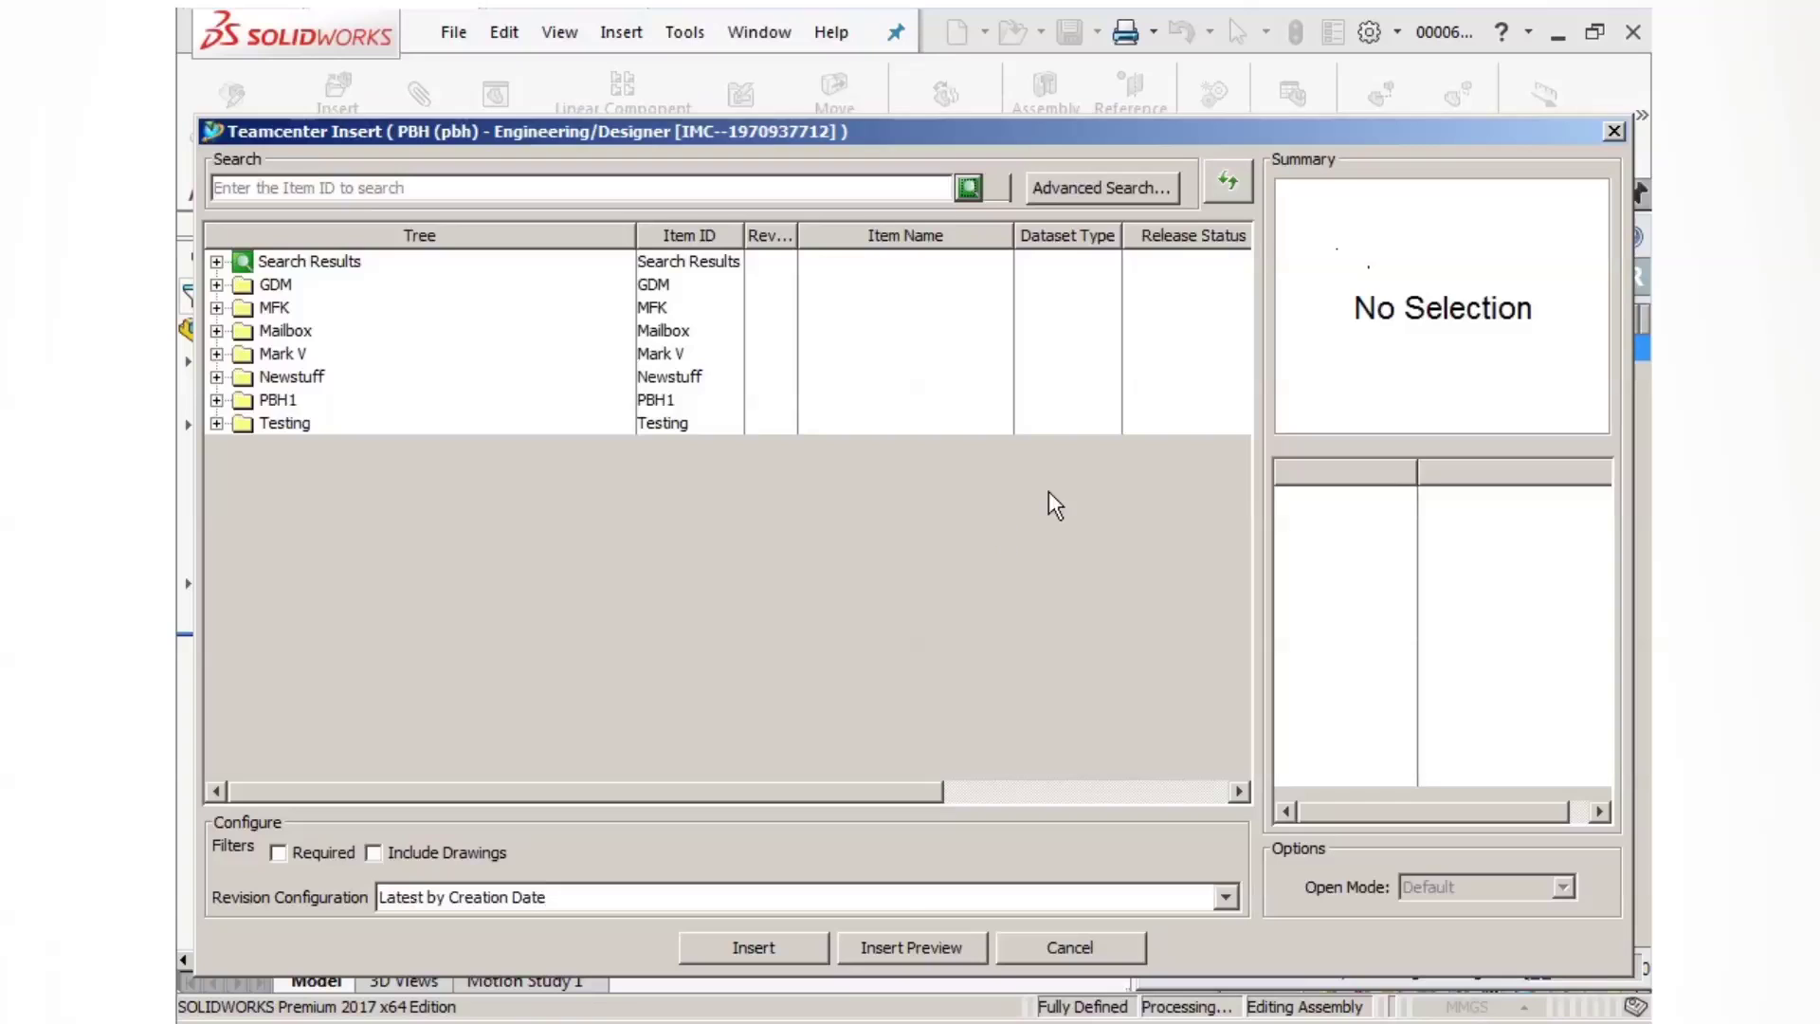
click(478, 190)
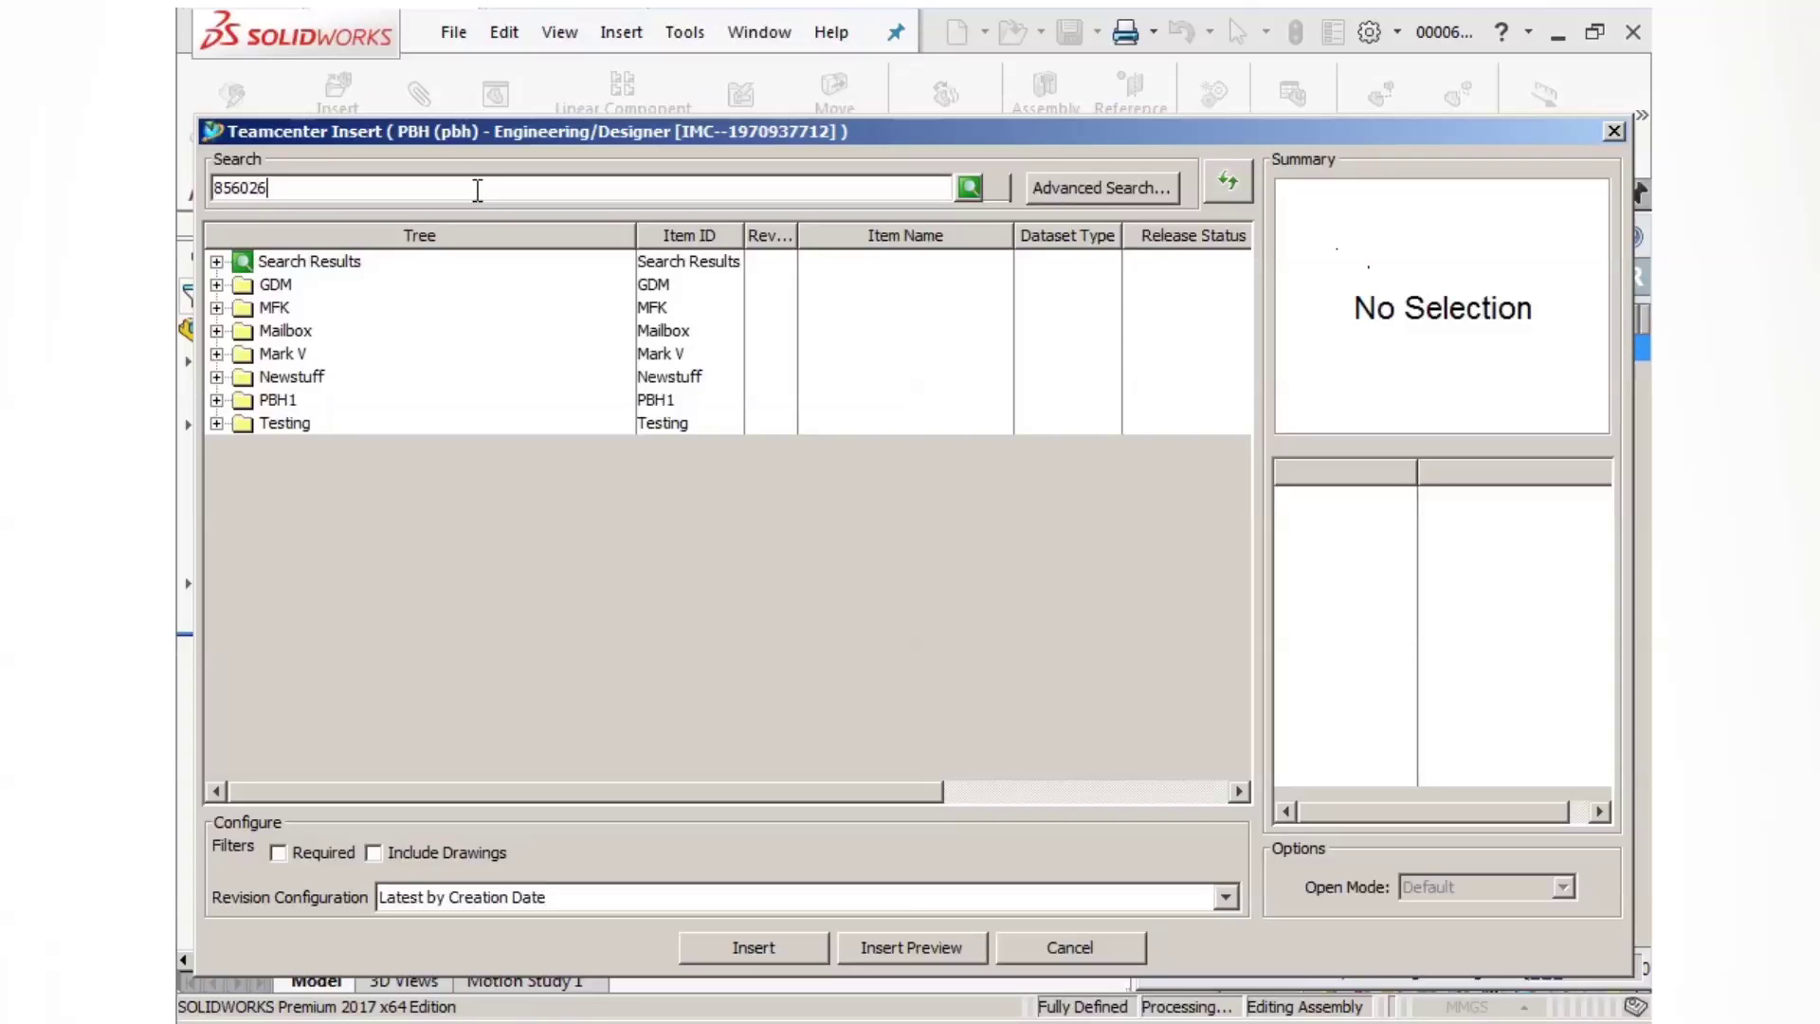
text(856026)
key(Return)
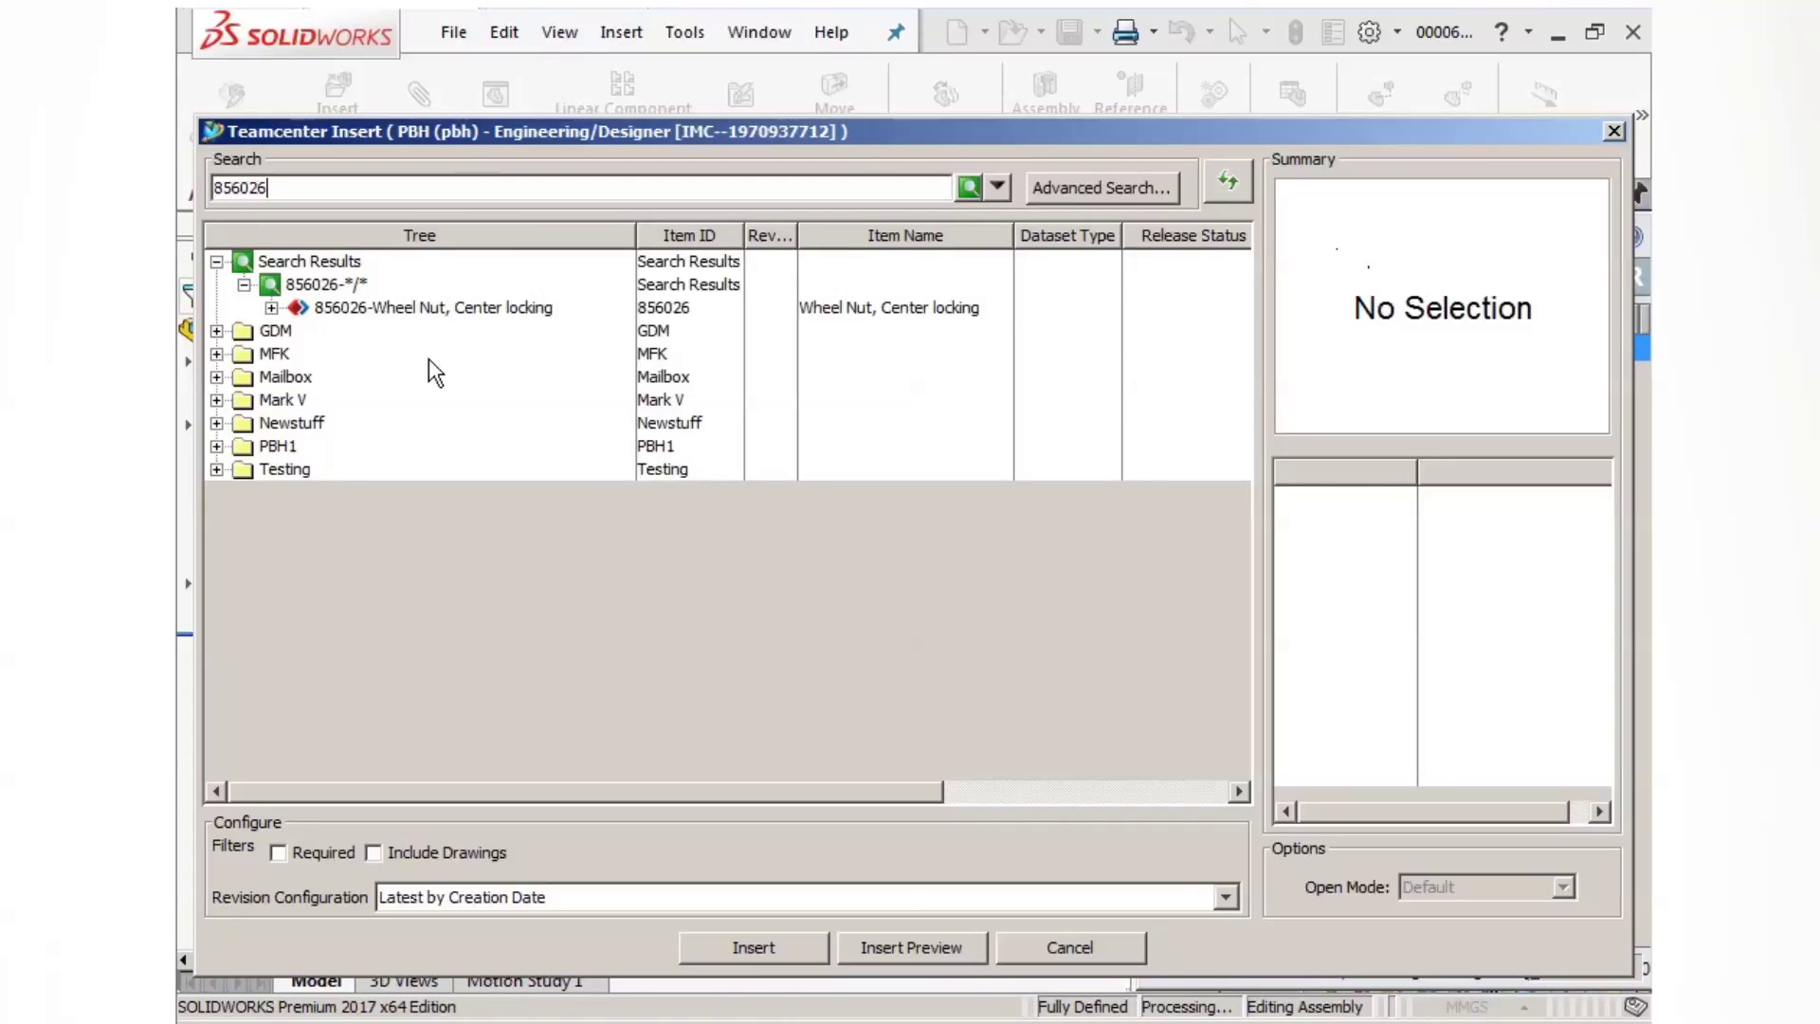
click(423, 308)
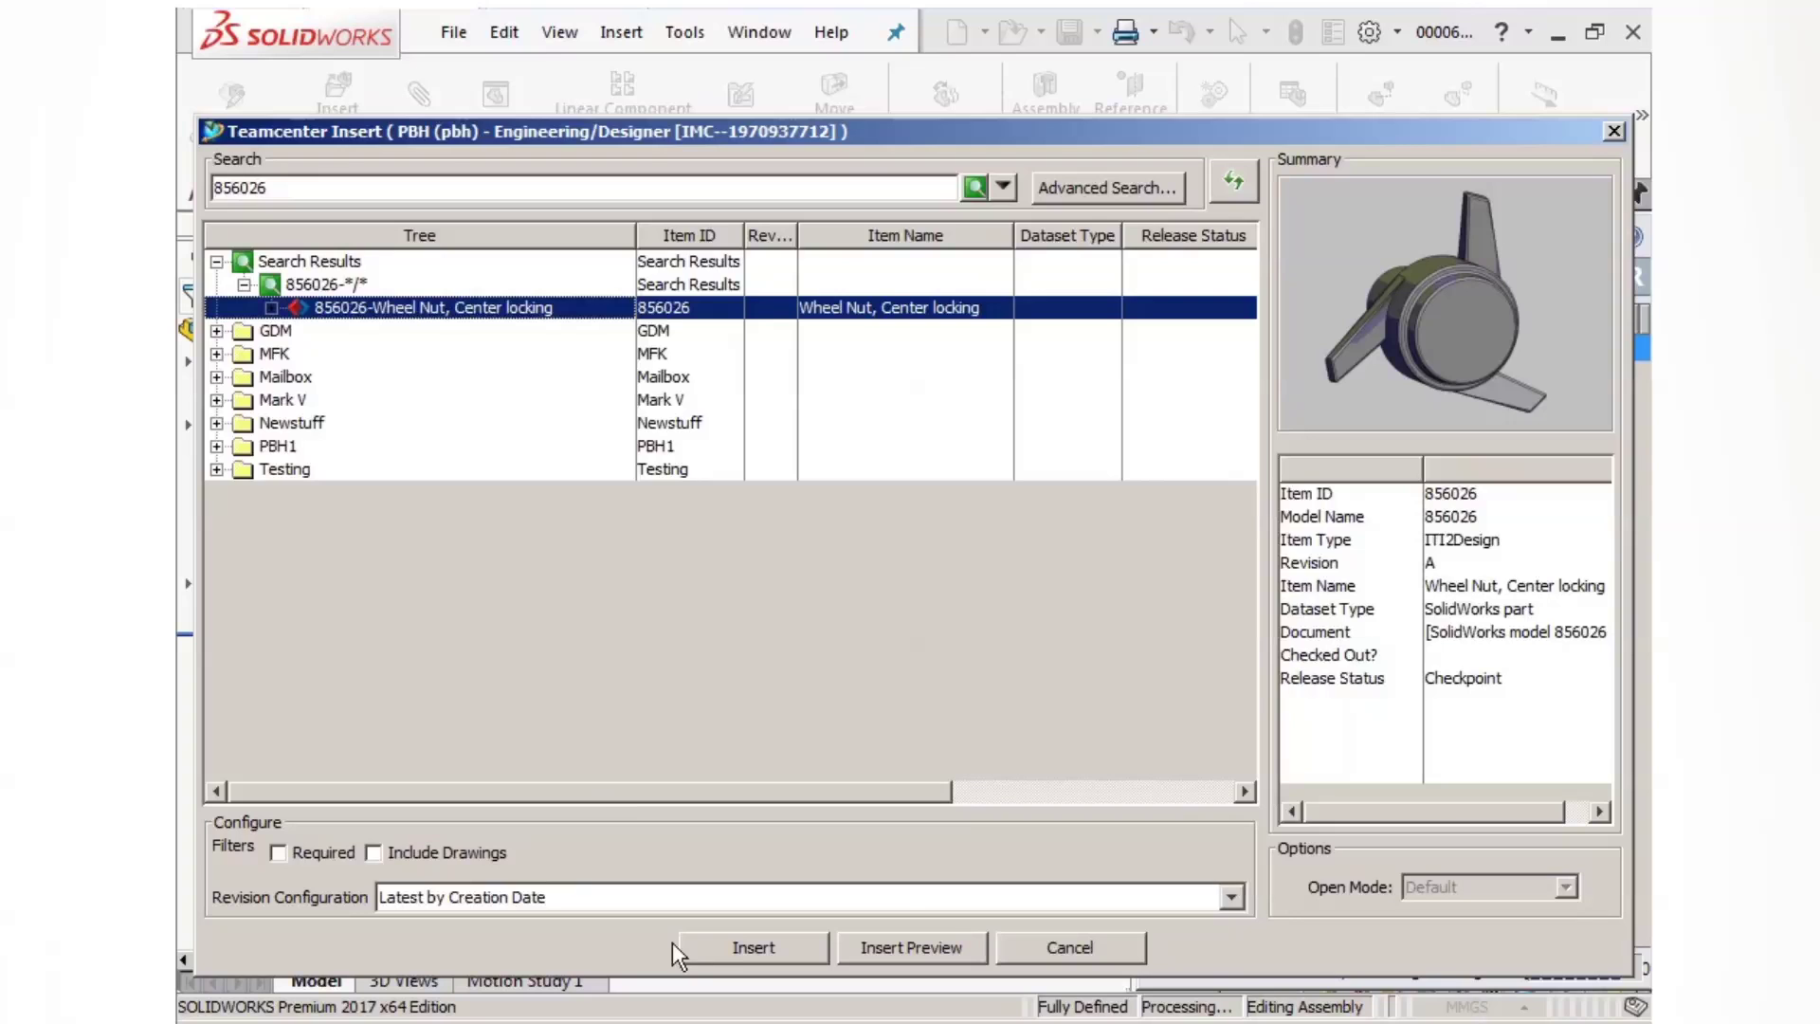
click(752, 948)
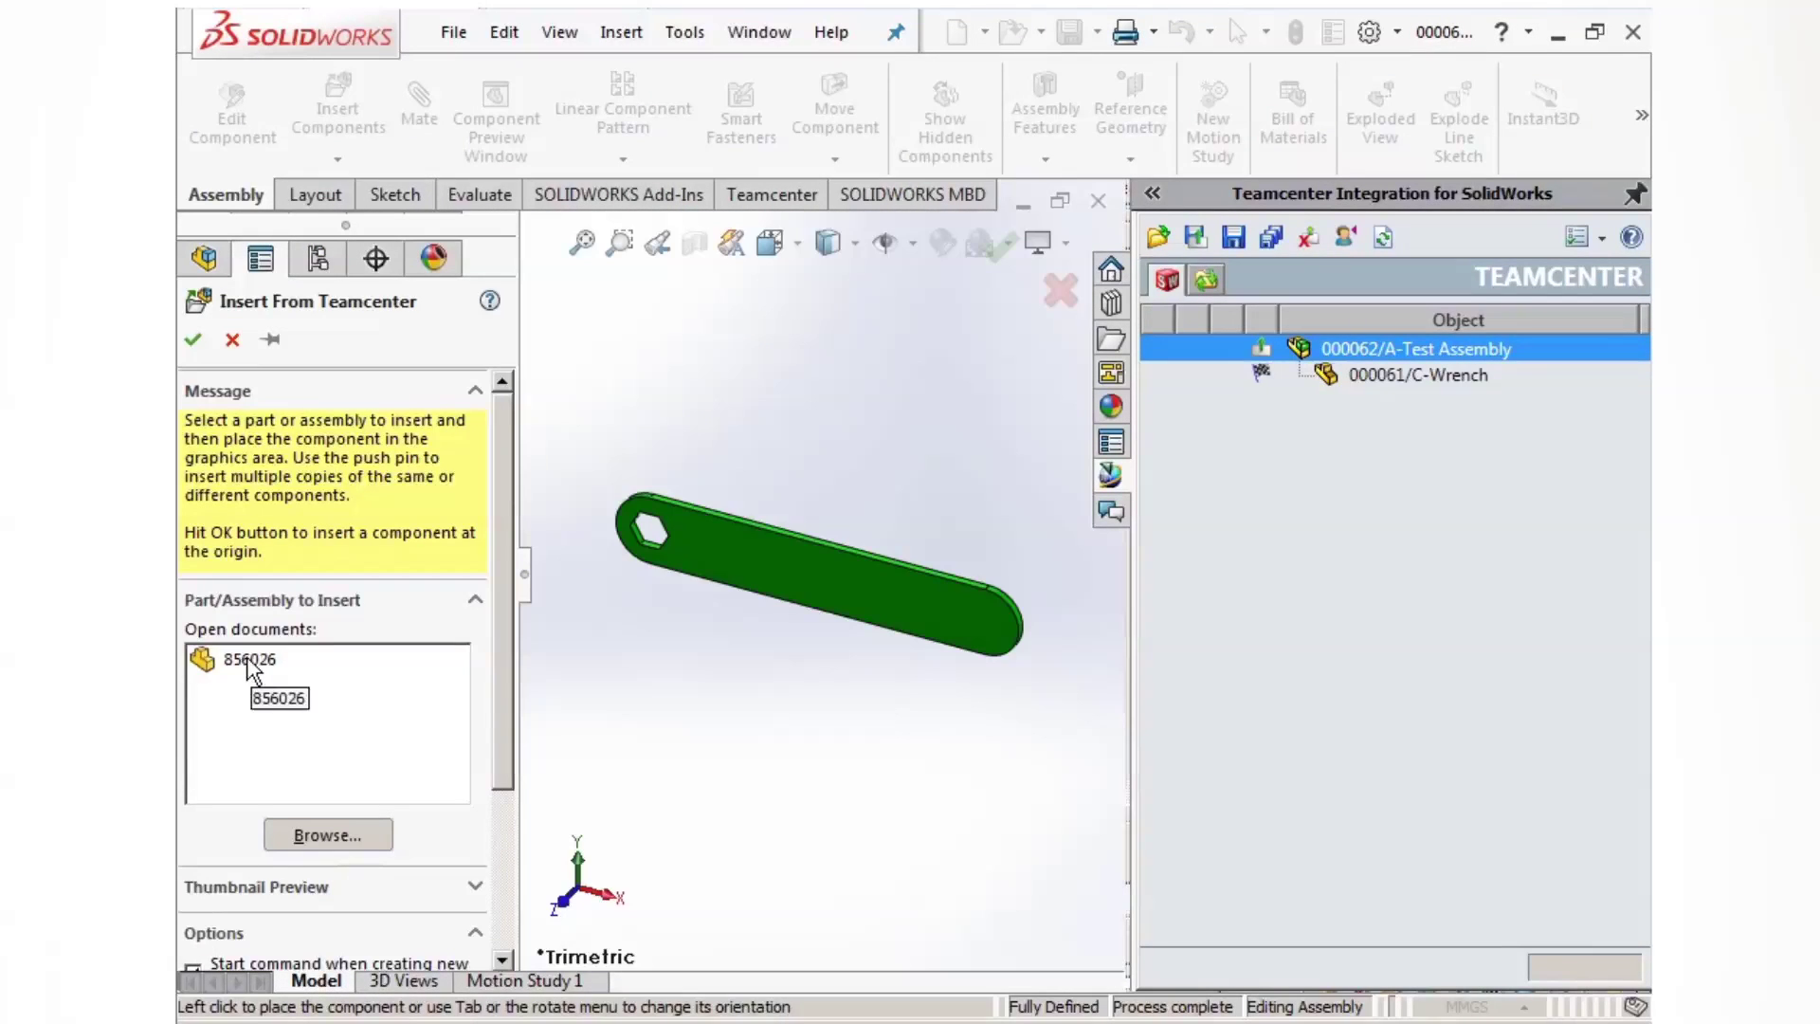
Step: Place the 856026 wheel nut below the wrench in the assembly
click(258, 661)
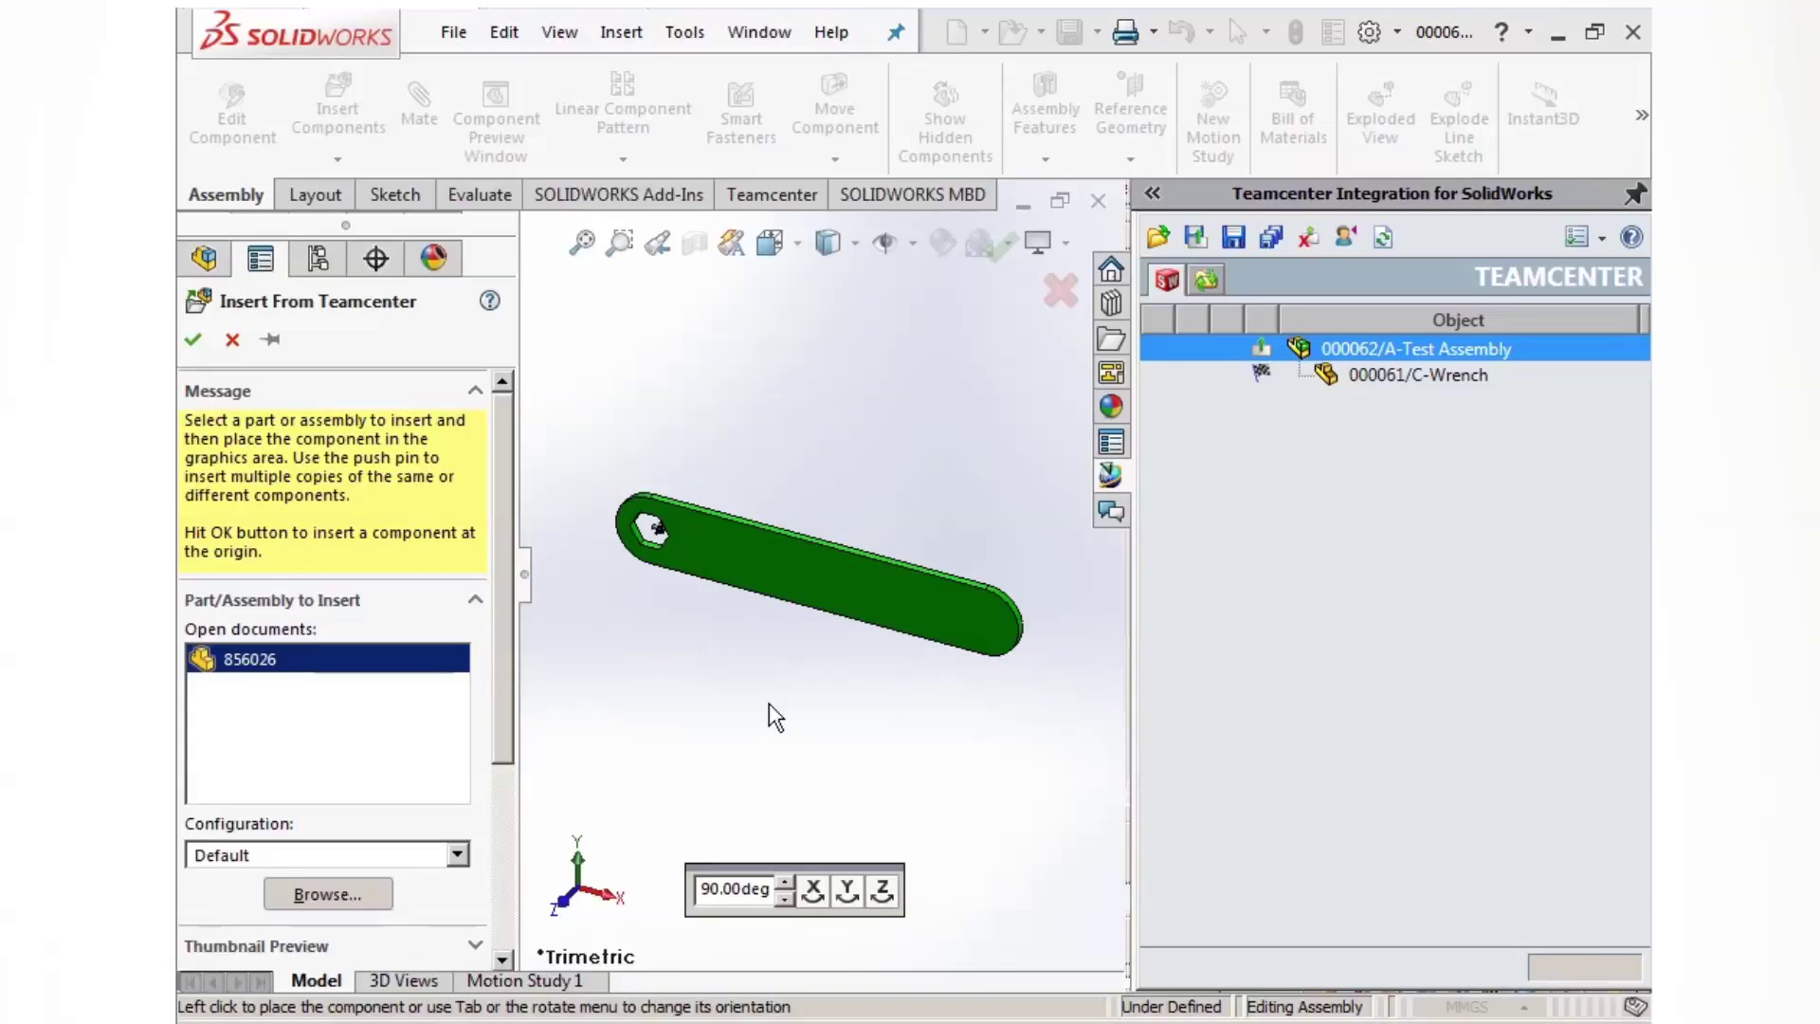
key(z)
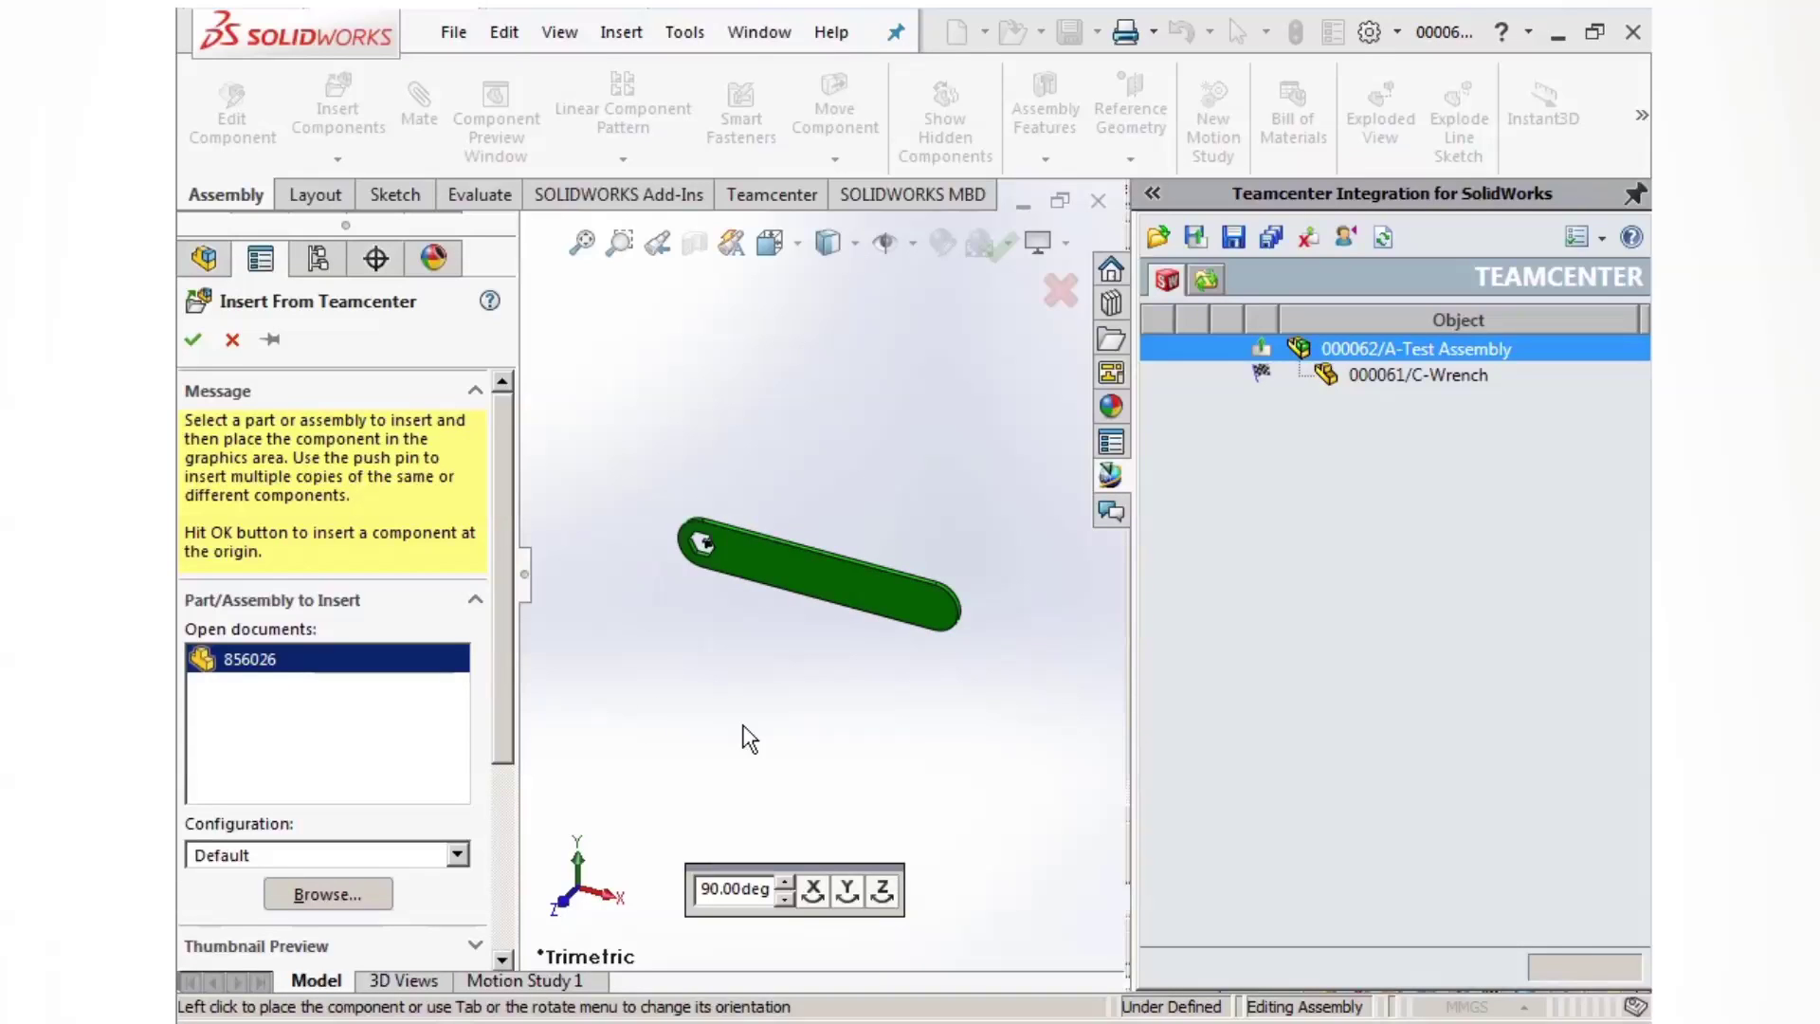
click(715, 591)
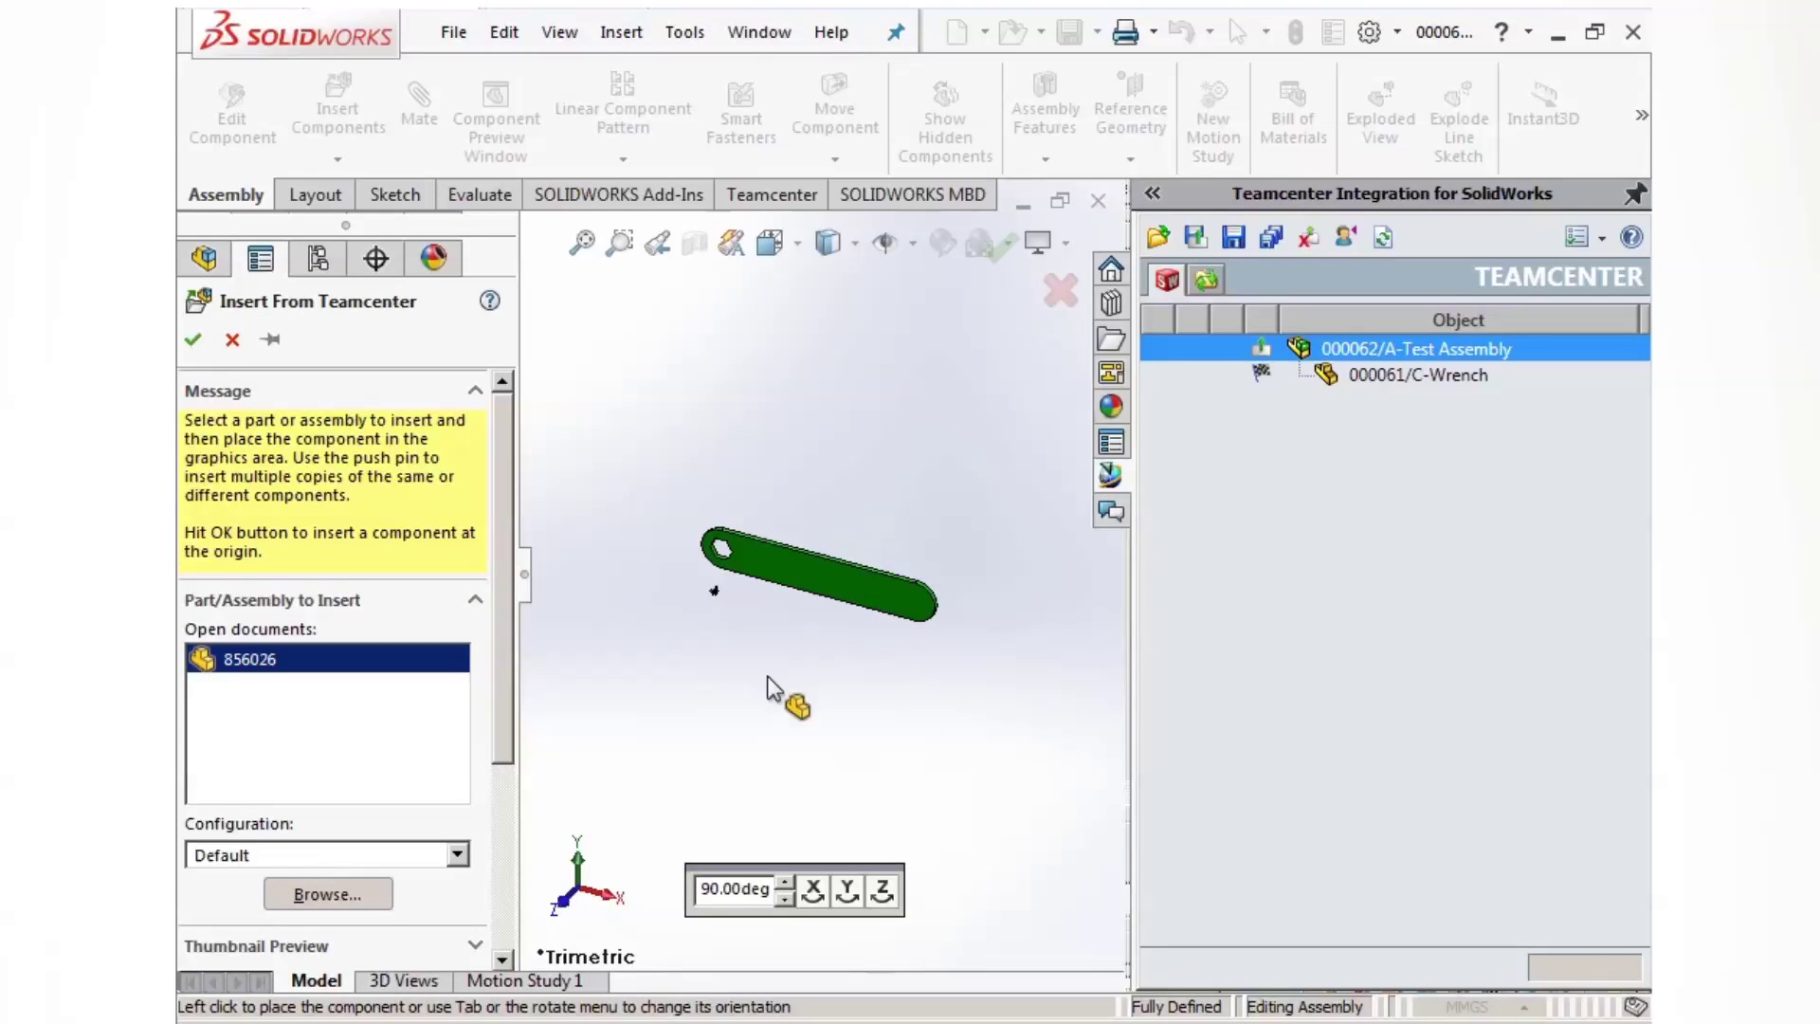
scroll(759, 499, down, 10)
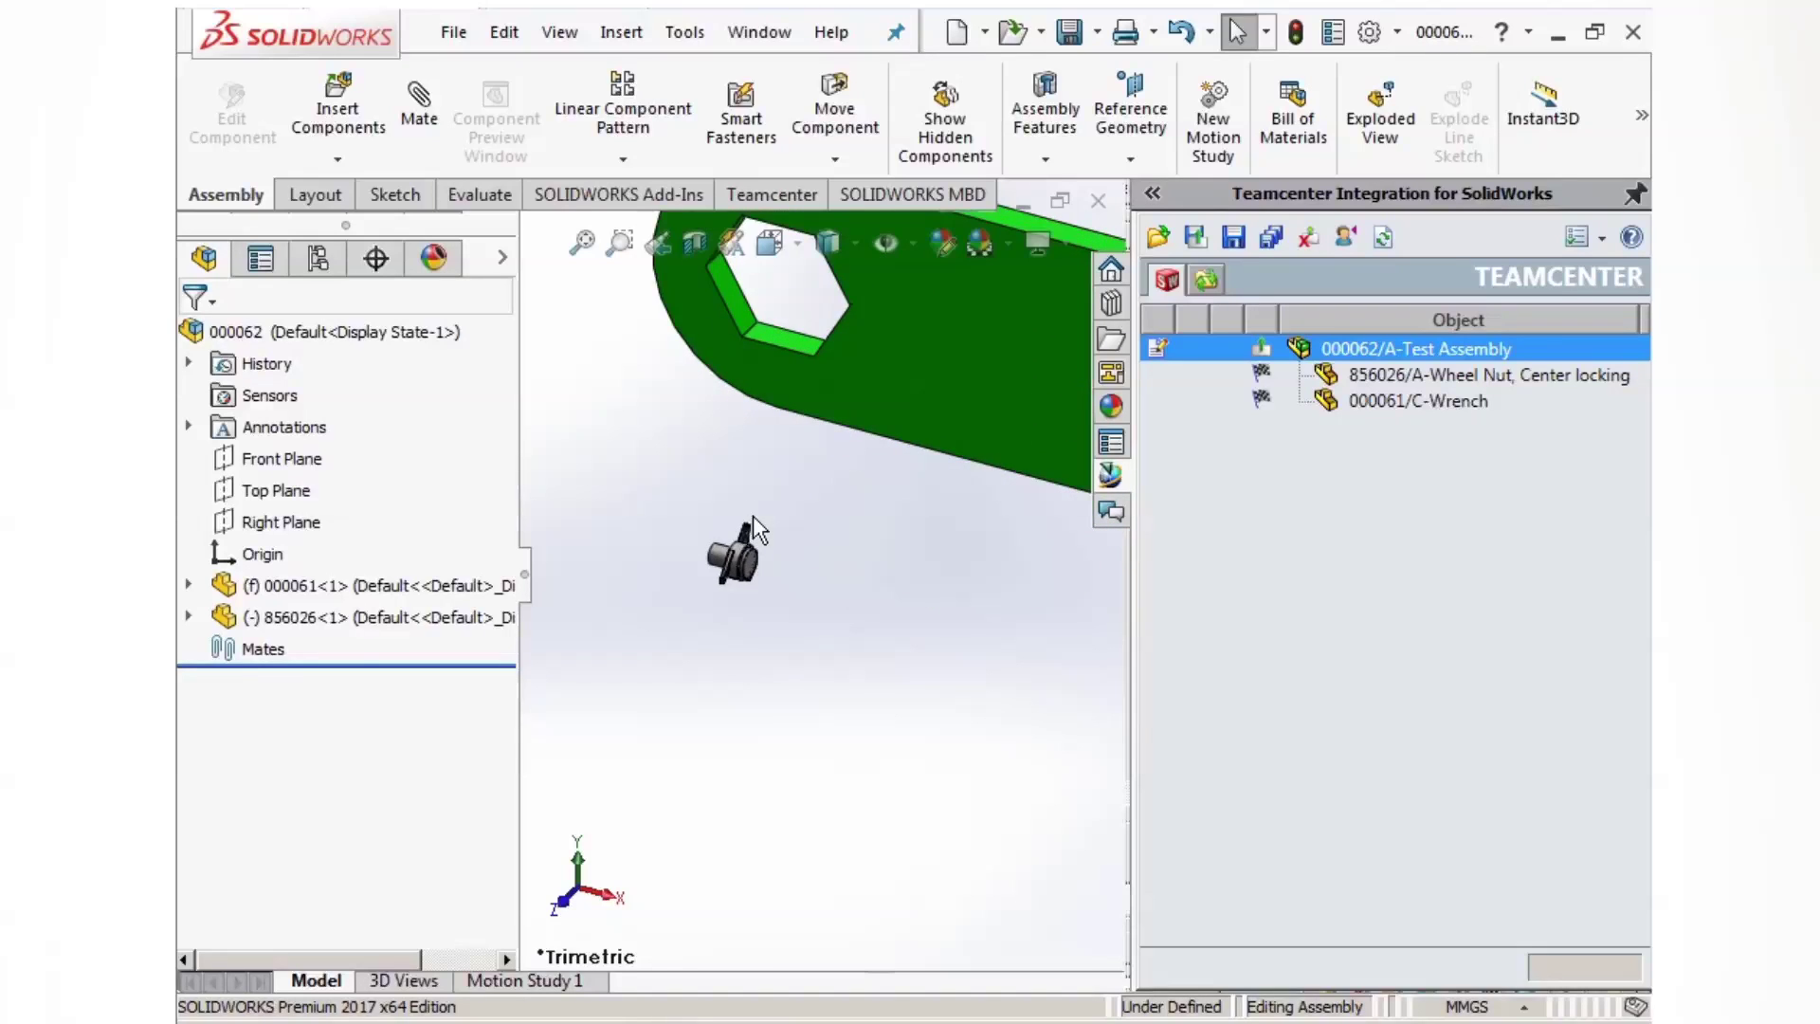
scroll(775, 545, down, 2)
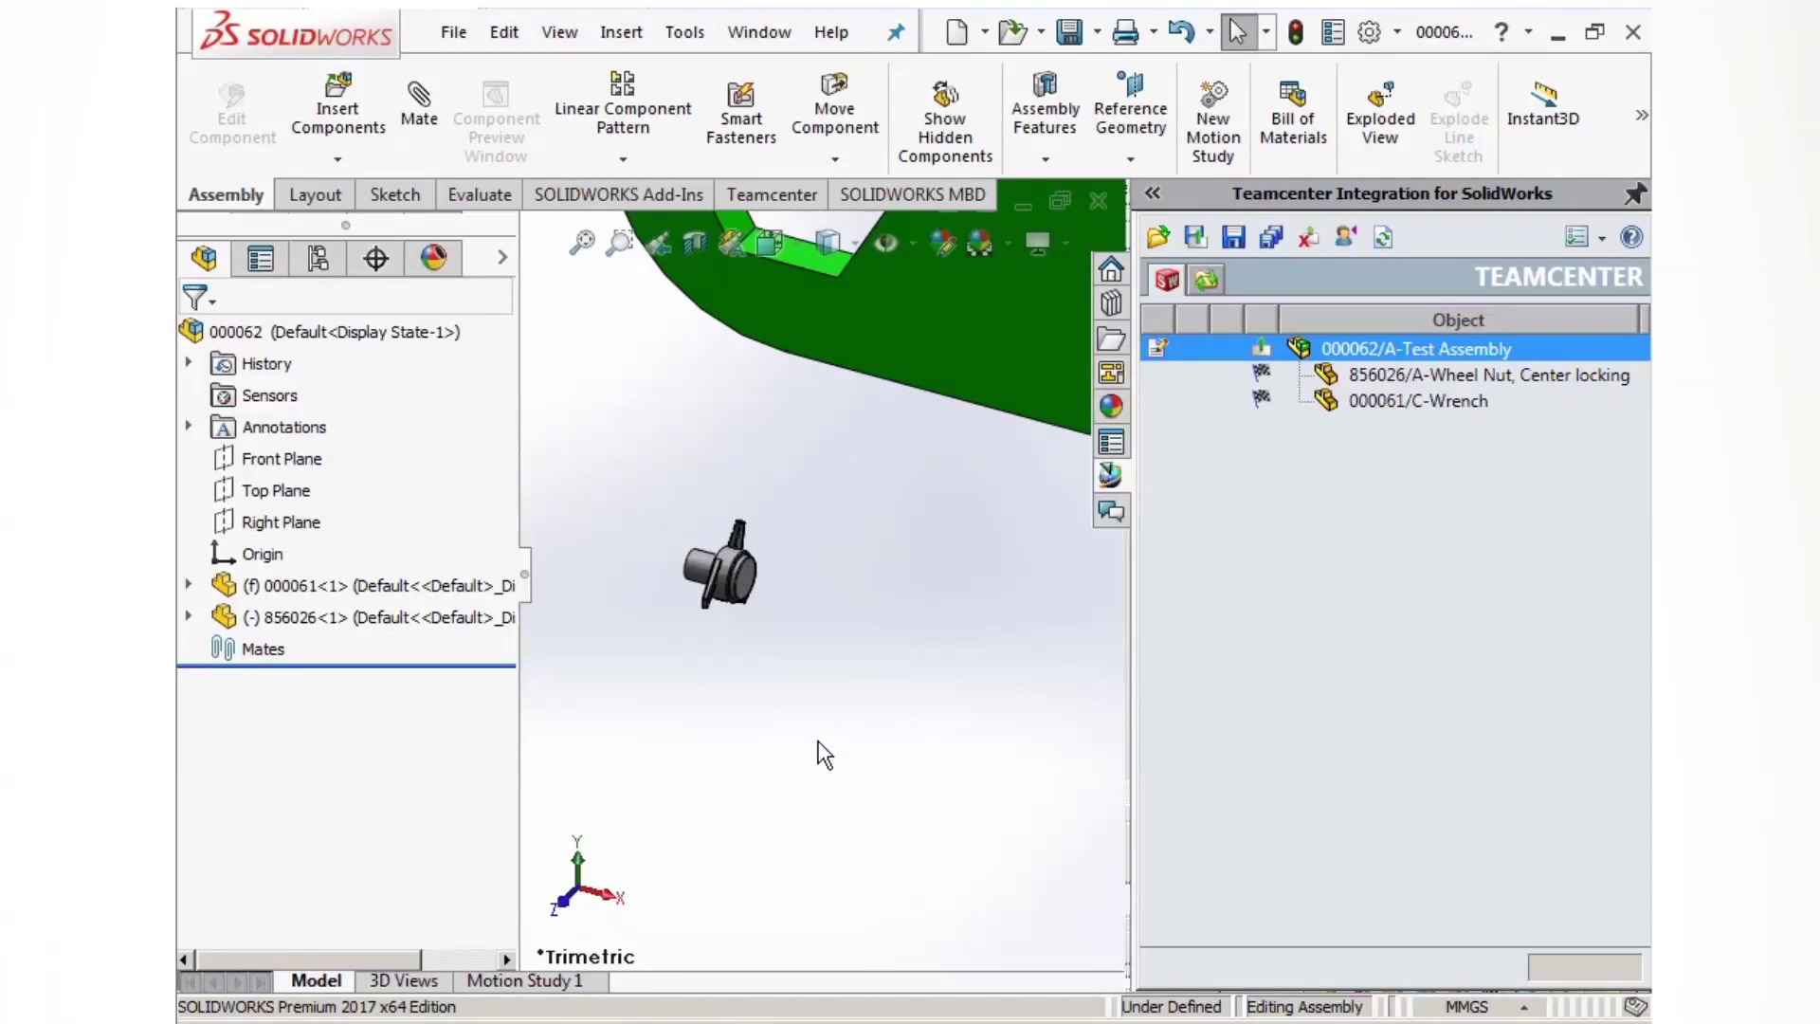
scroll(897, 800, up, 3)
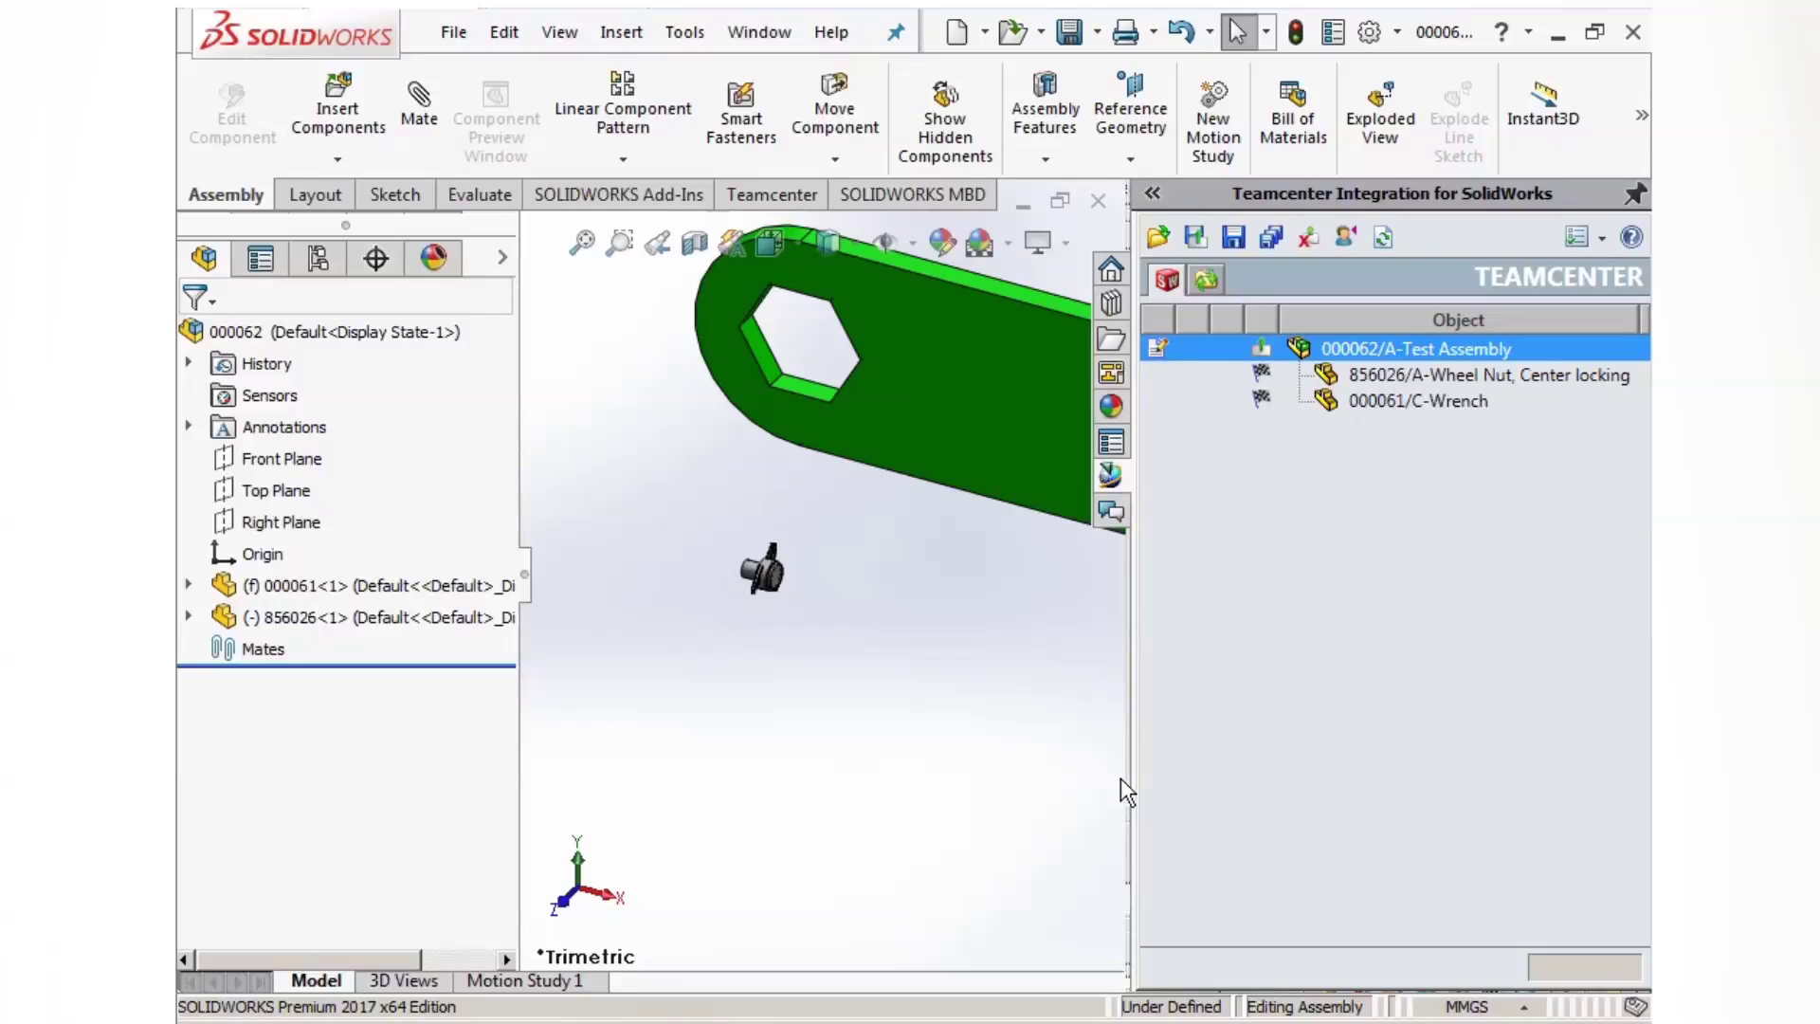
click(1231, 235)
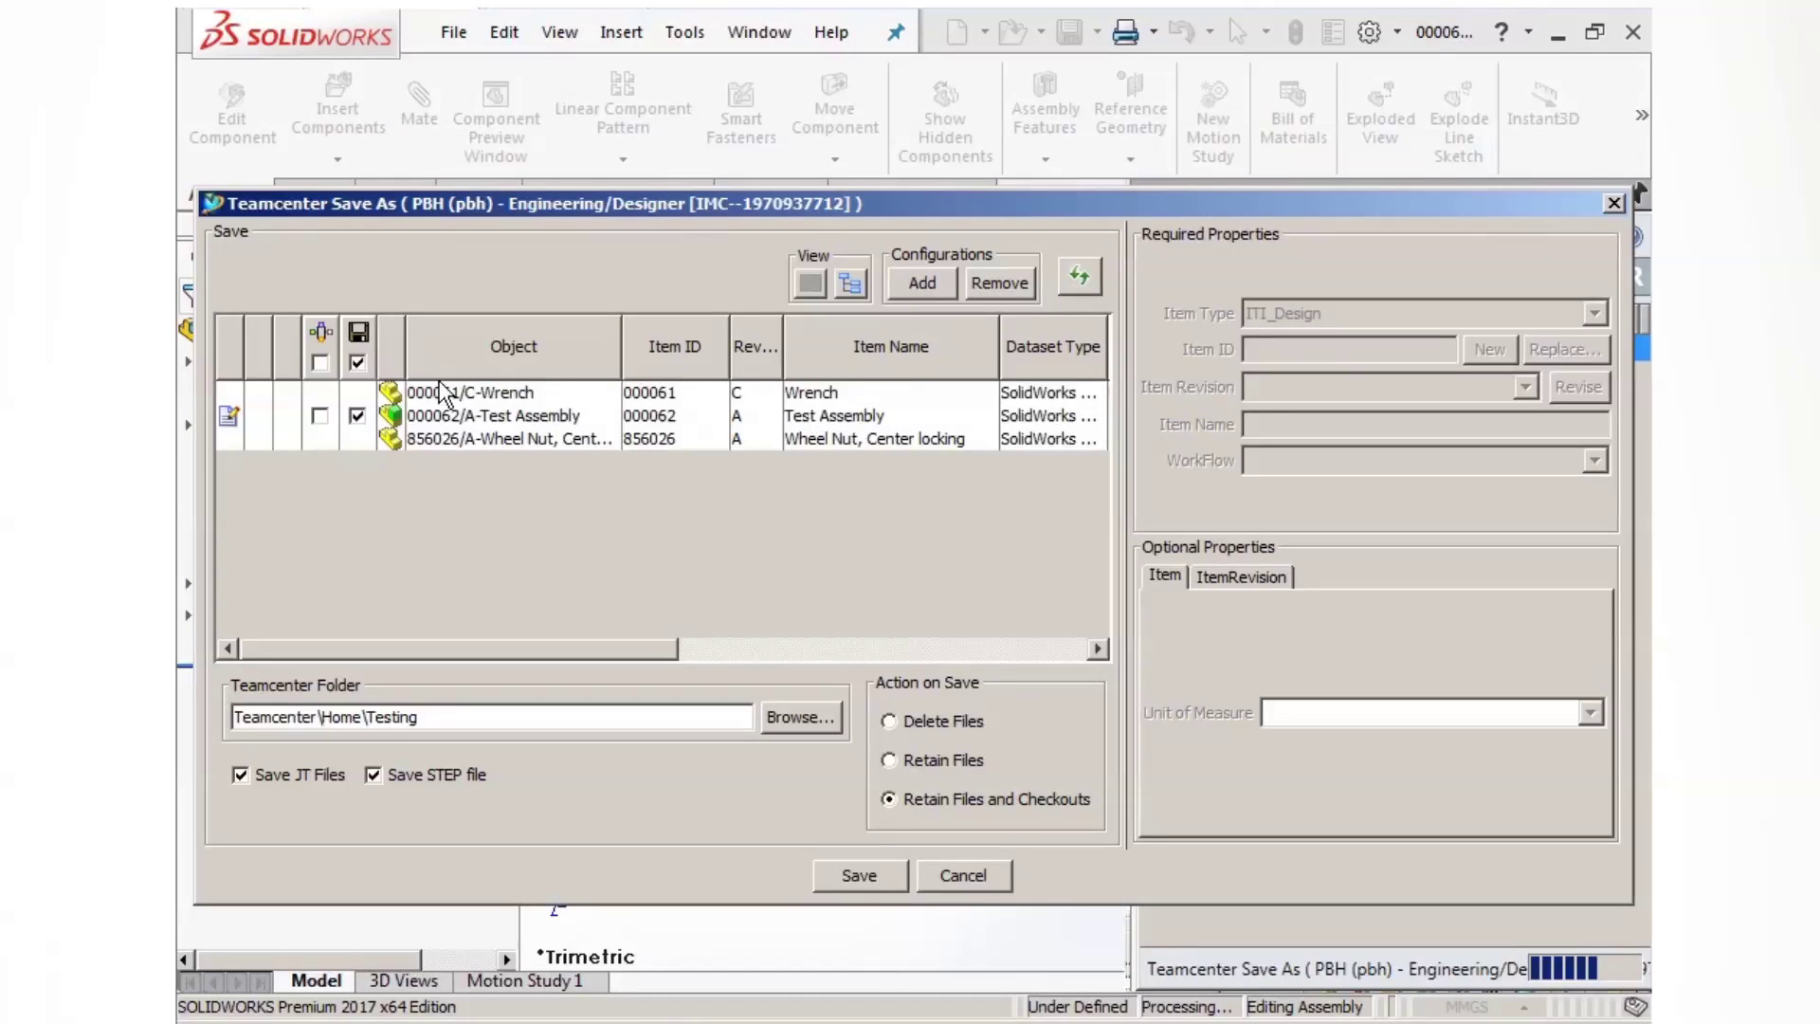
Step: Save the wrench, wheel nut and Test Assembly 000062 to Teamcenter, then switch to the Teamcenter client
click(844, 876)
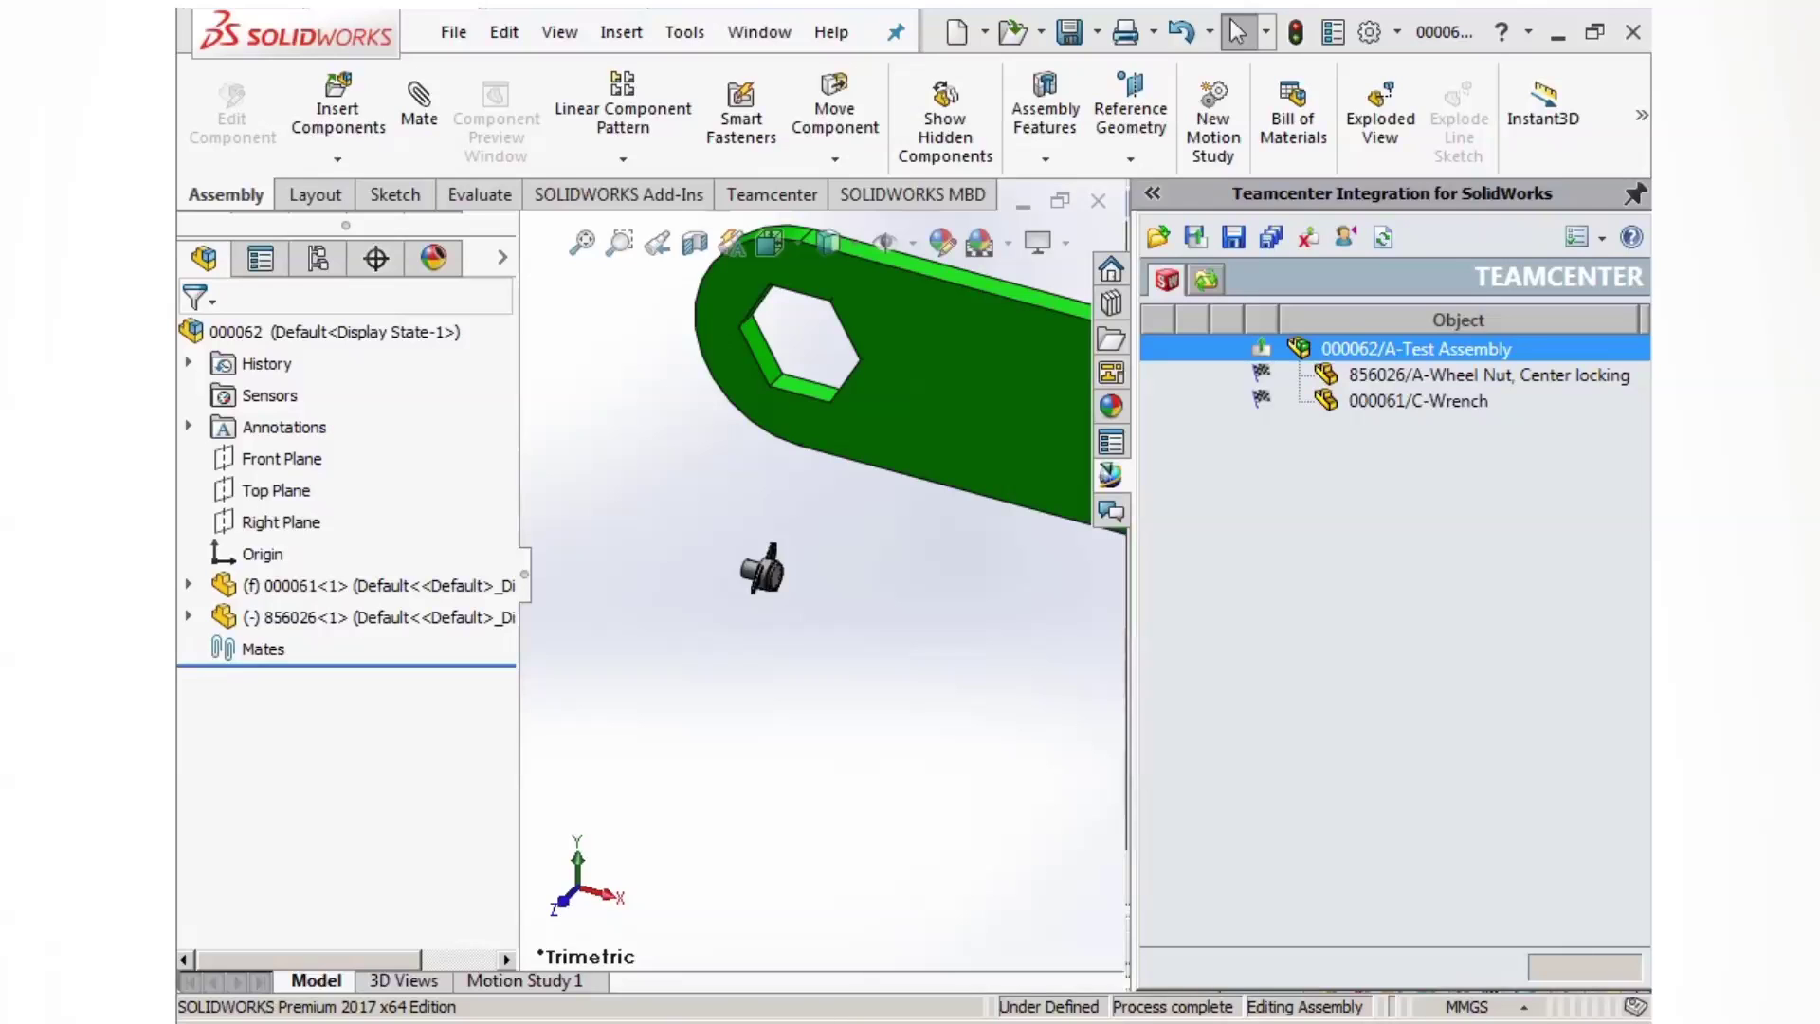
key(alt+Tab)
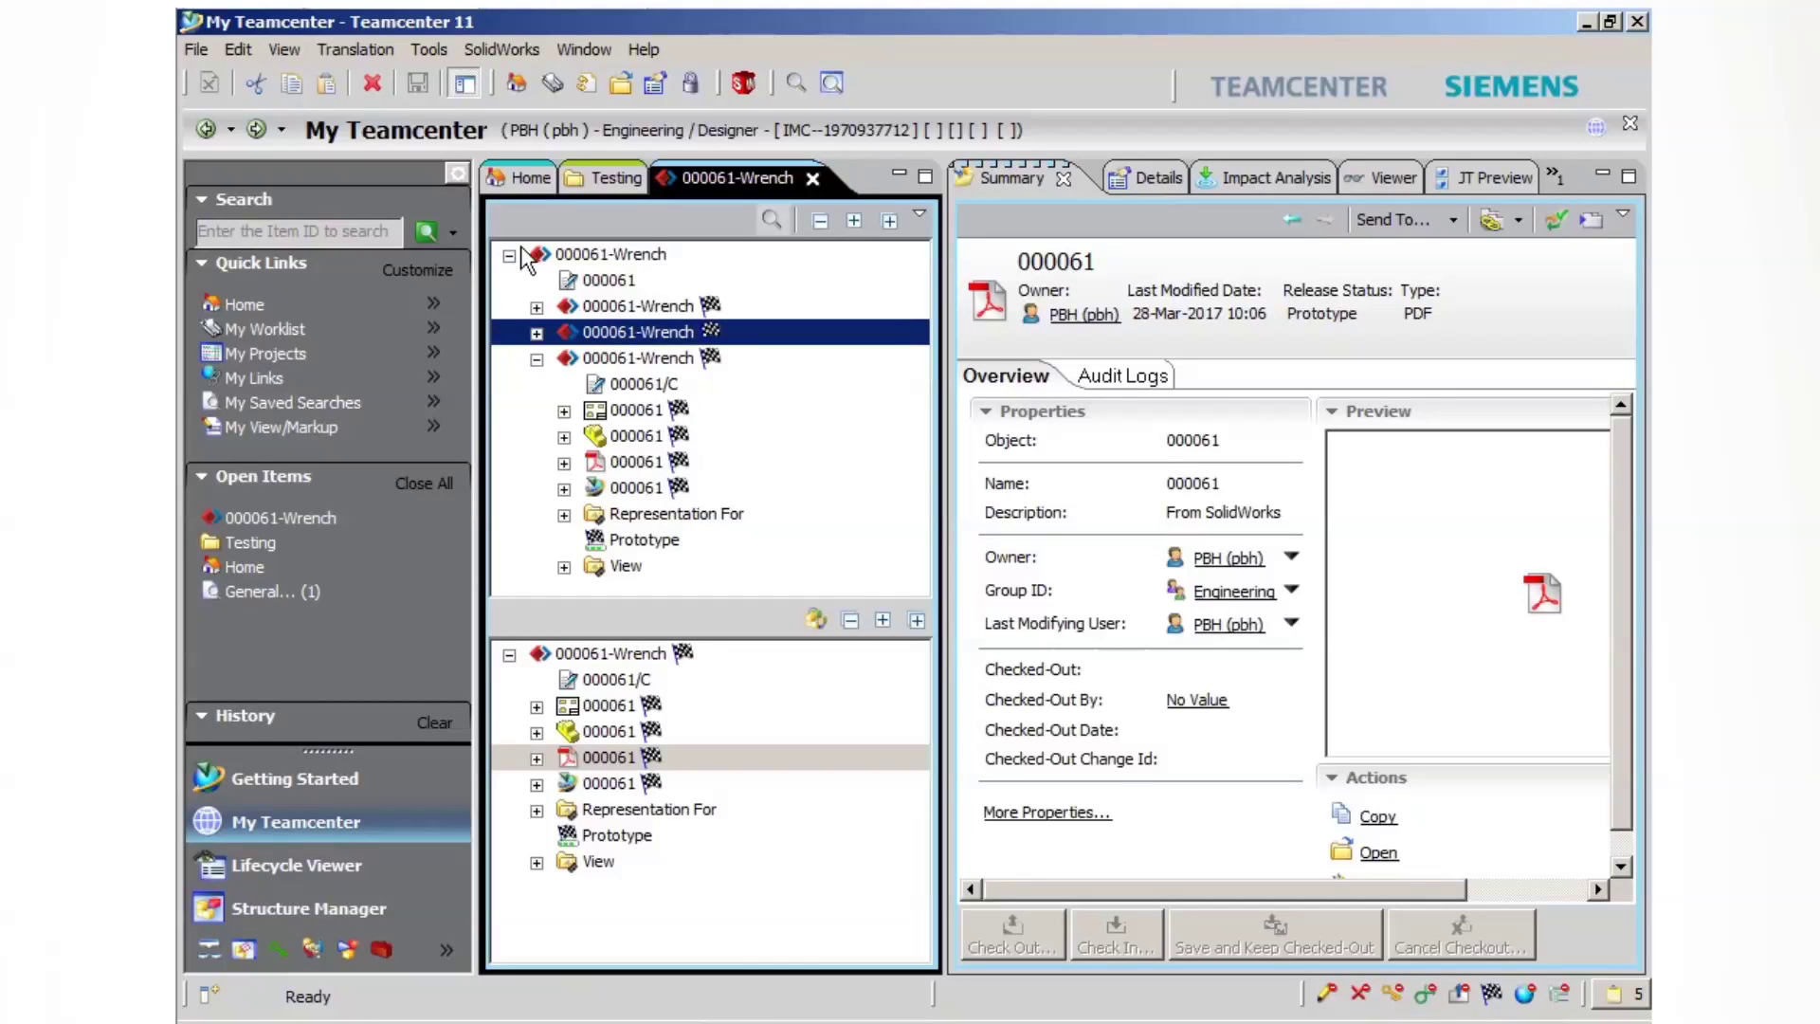
Step: Search for item 000062 and open the Test Assembly's view in Structure Manager
click(323, 233)
text(000062)
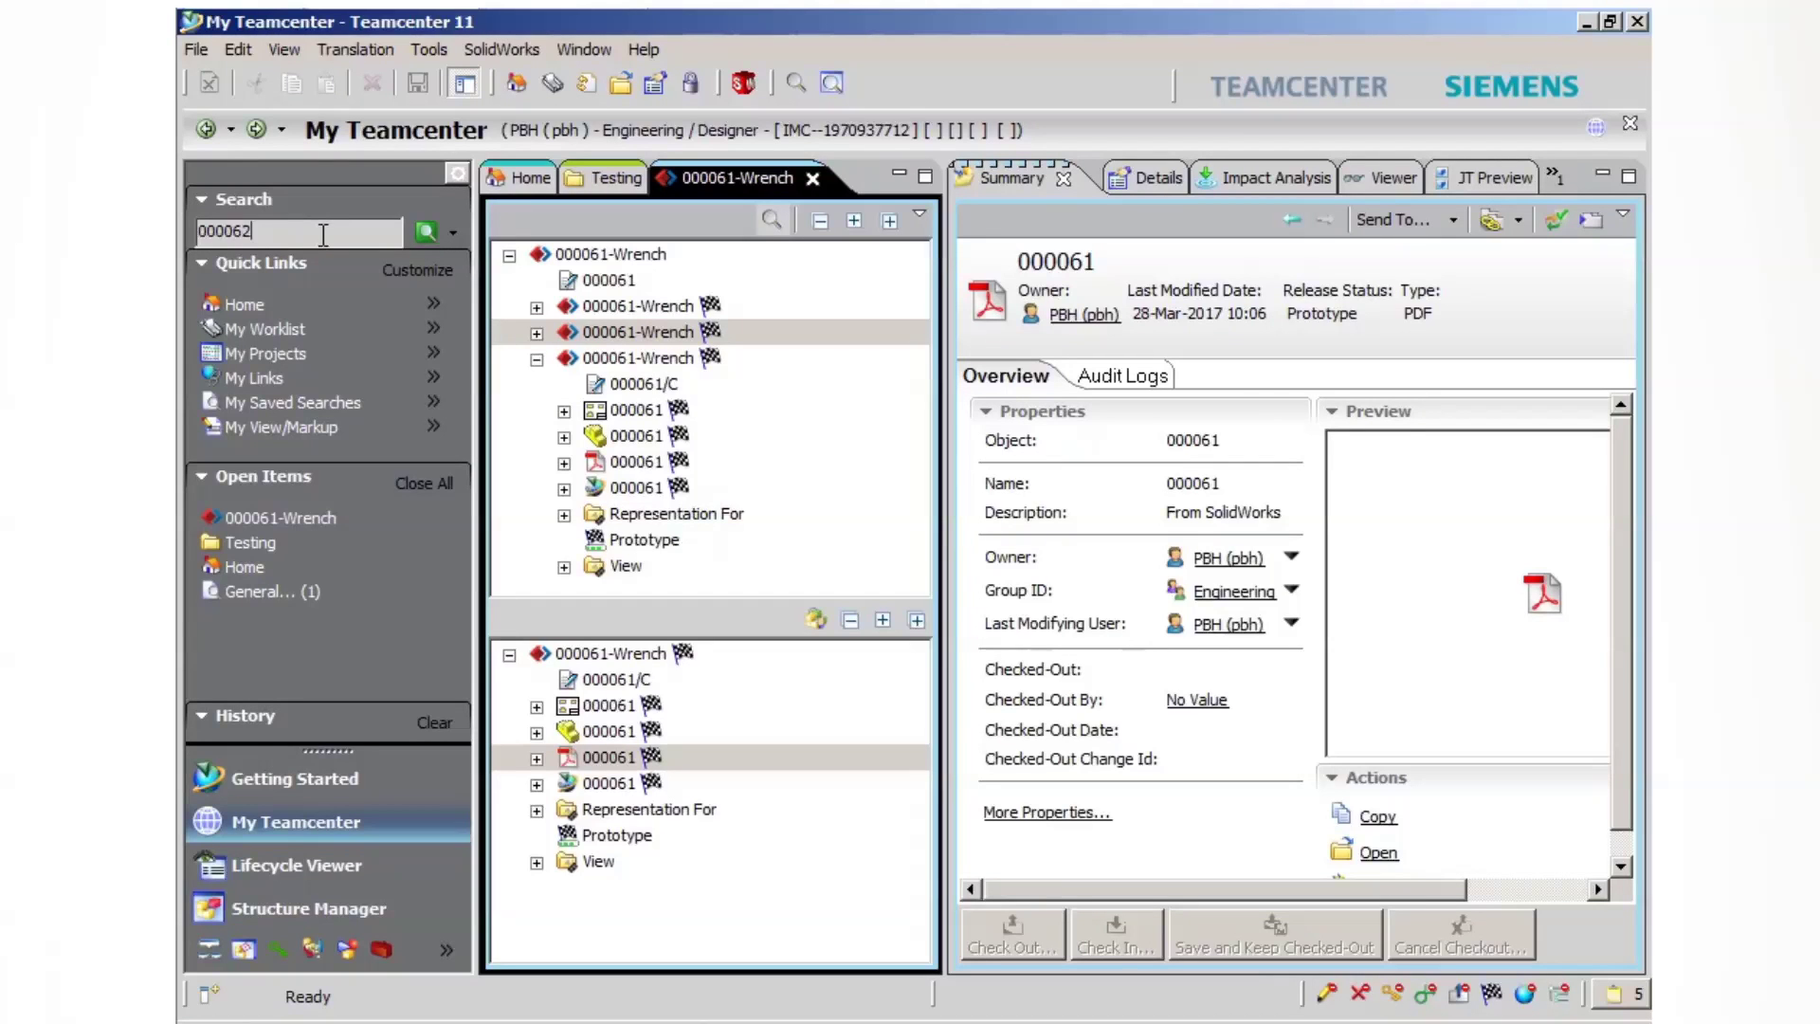
key(Return)
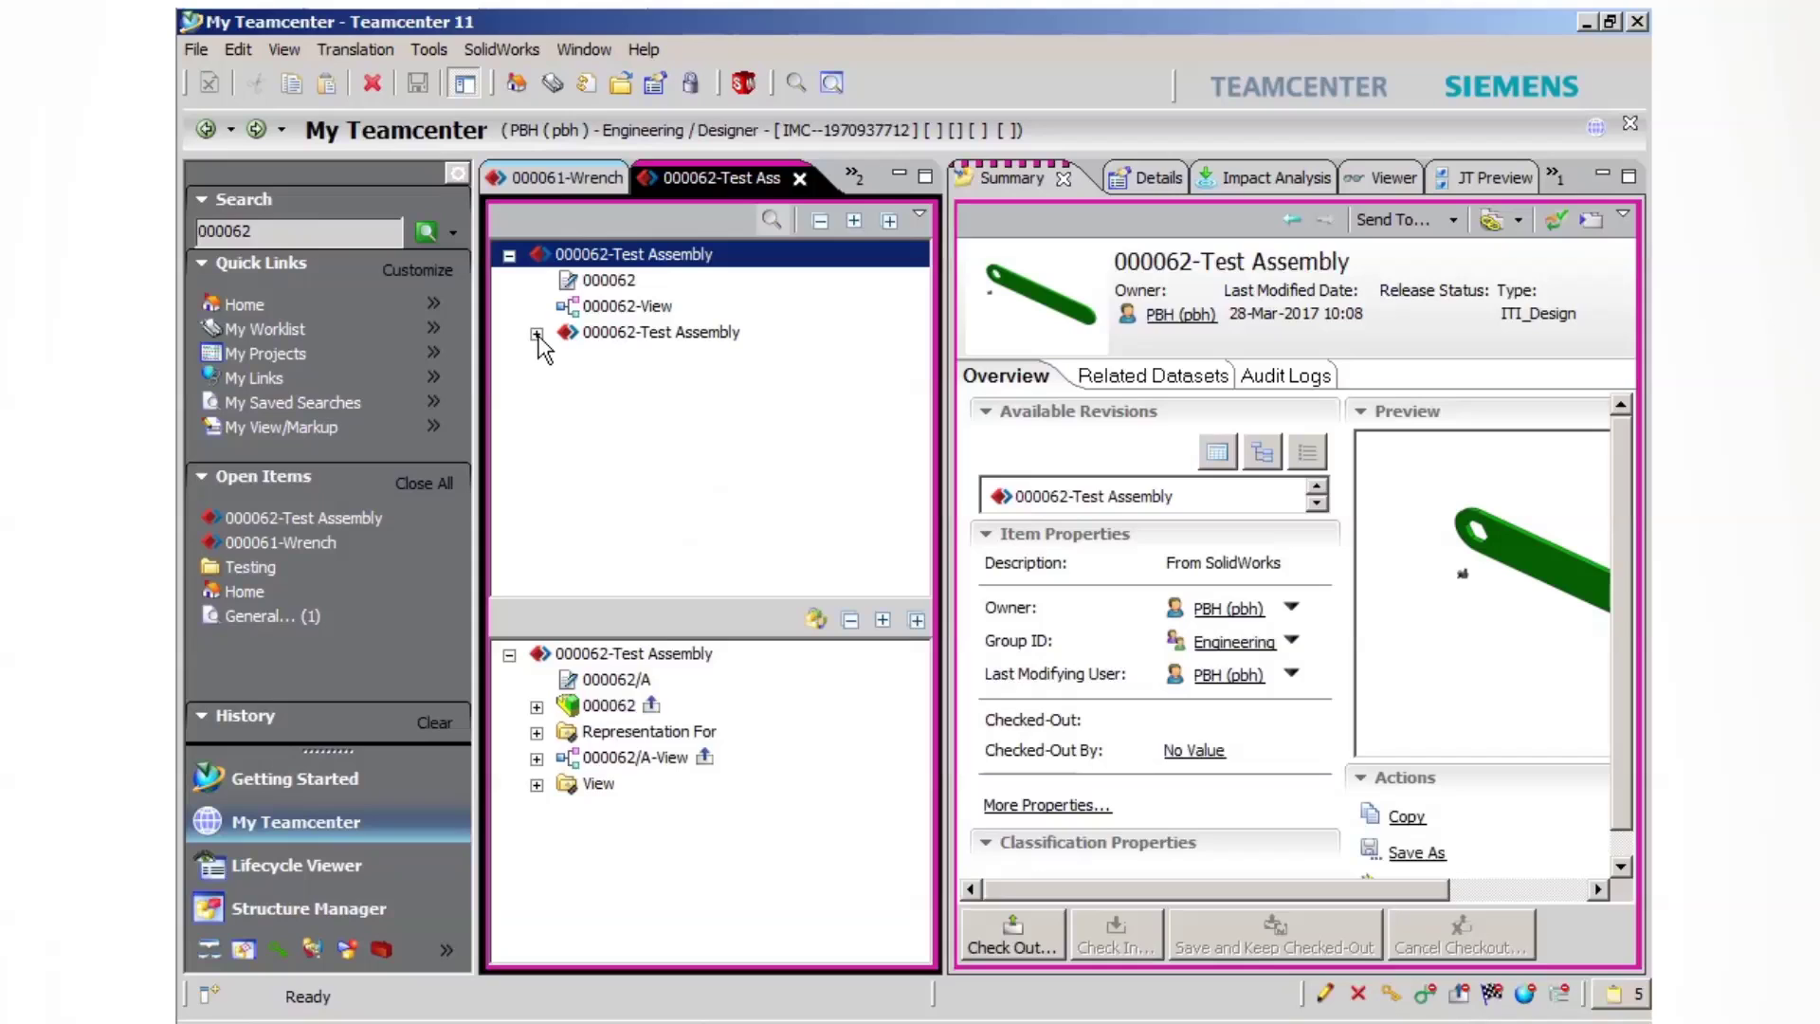
click(537, 335)
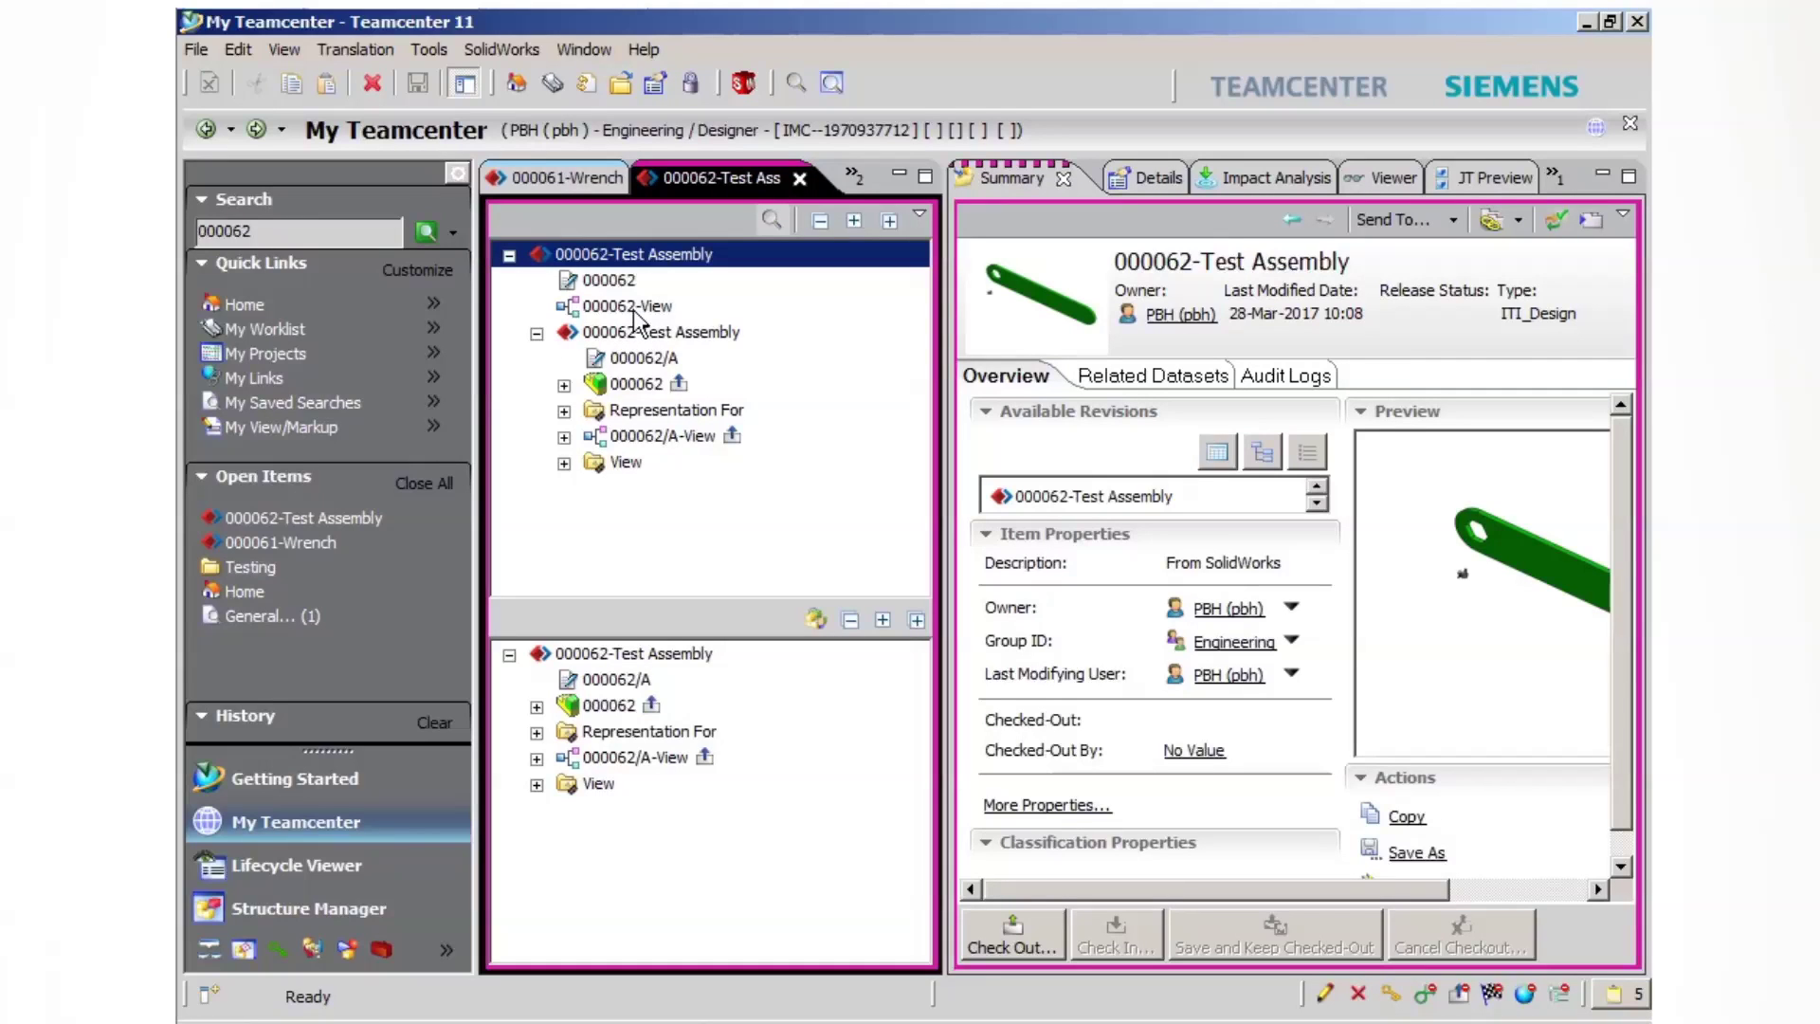
click(631, 437)
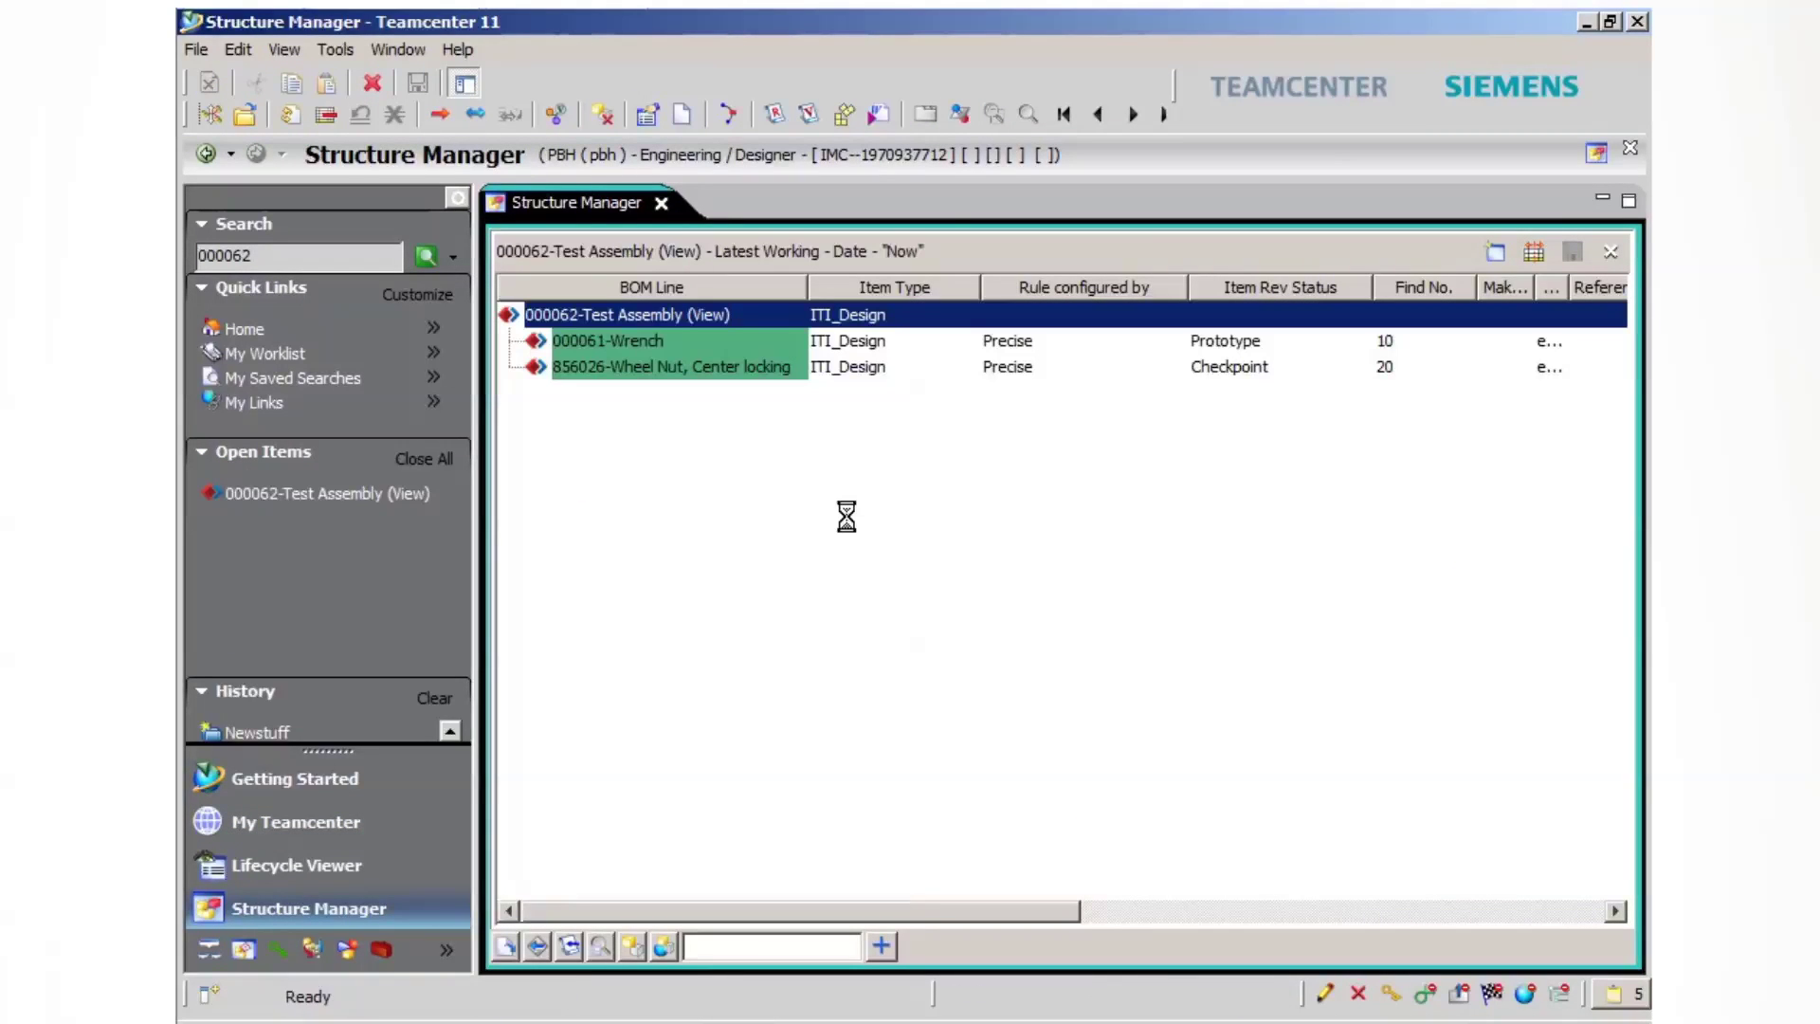
Step: Load all BOM lines into the 3-D viewer, inspect the wrench and wheel nut, then return to SOLIDWORKS
click(925, 114)
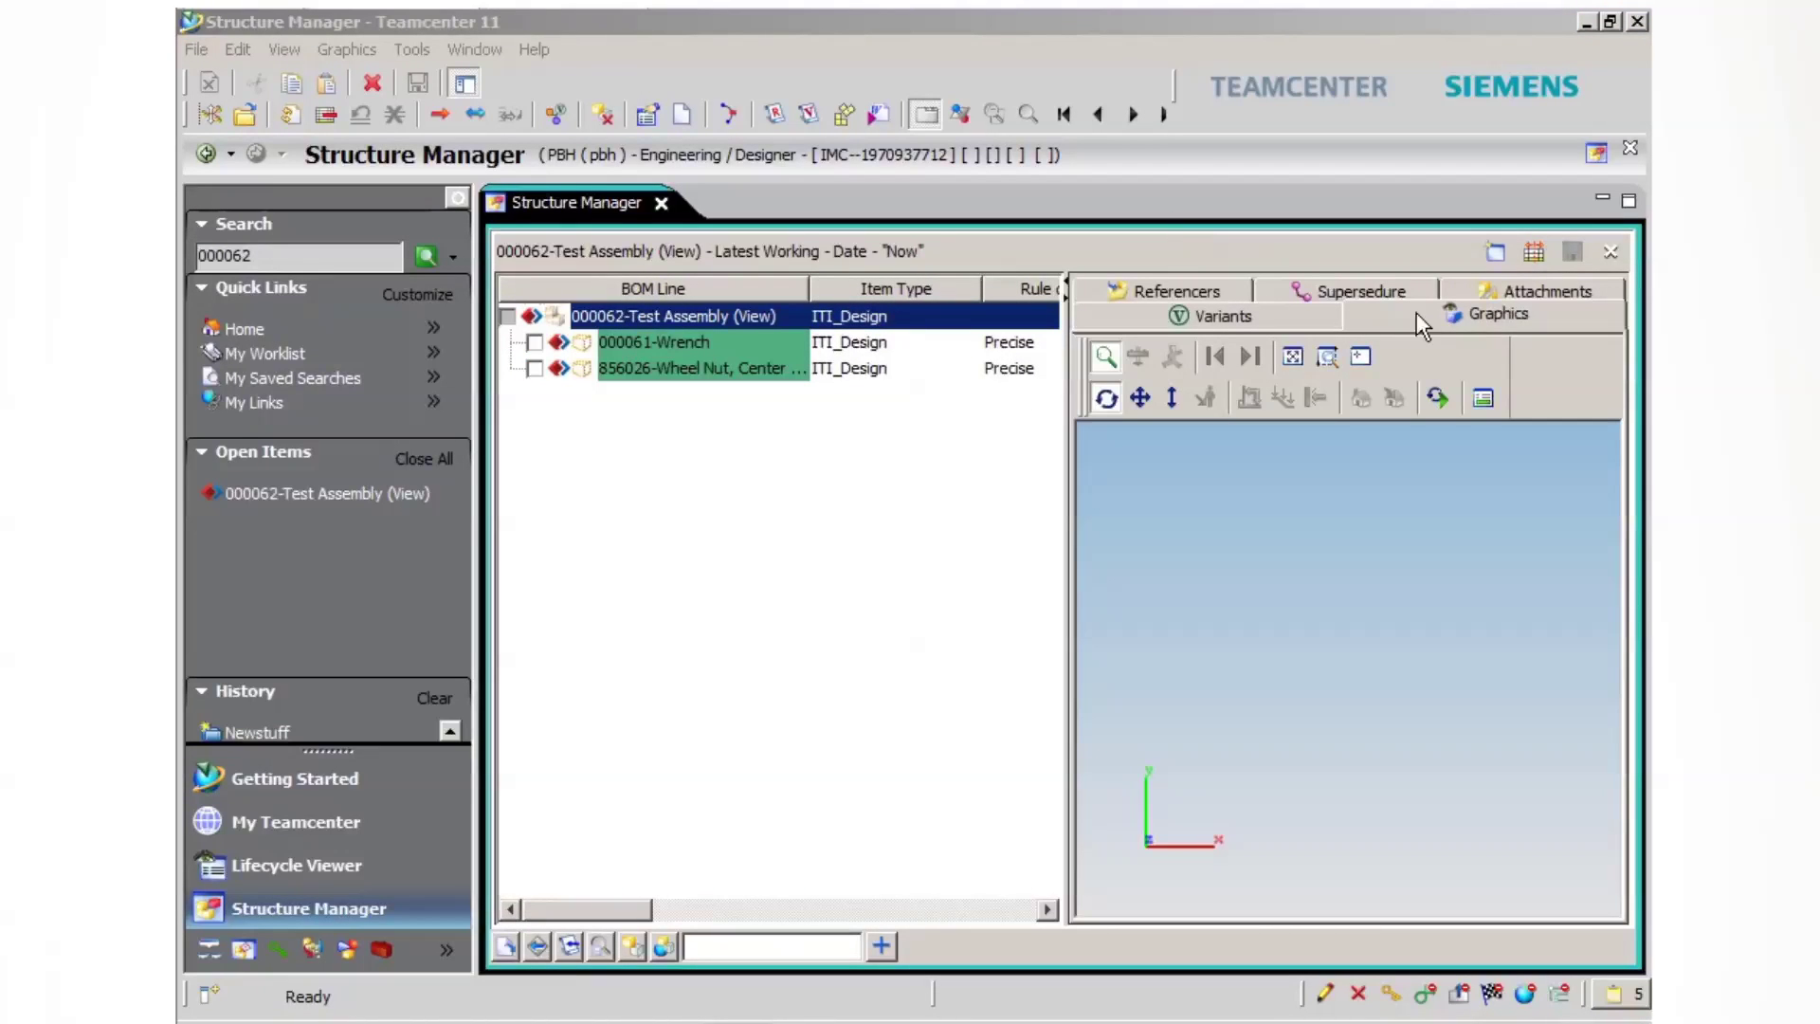
click(507, 316)
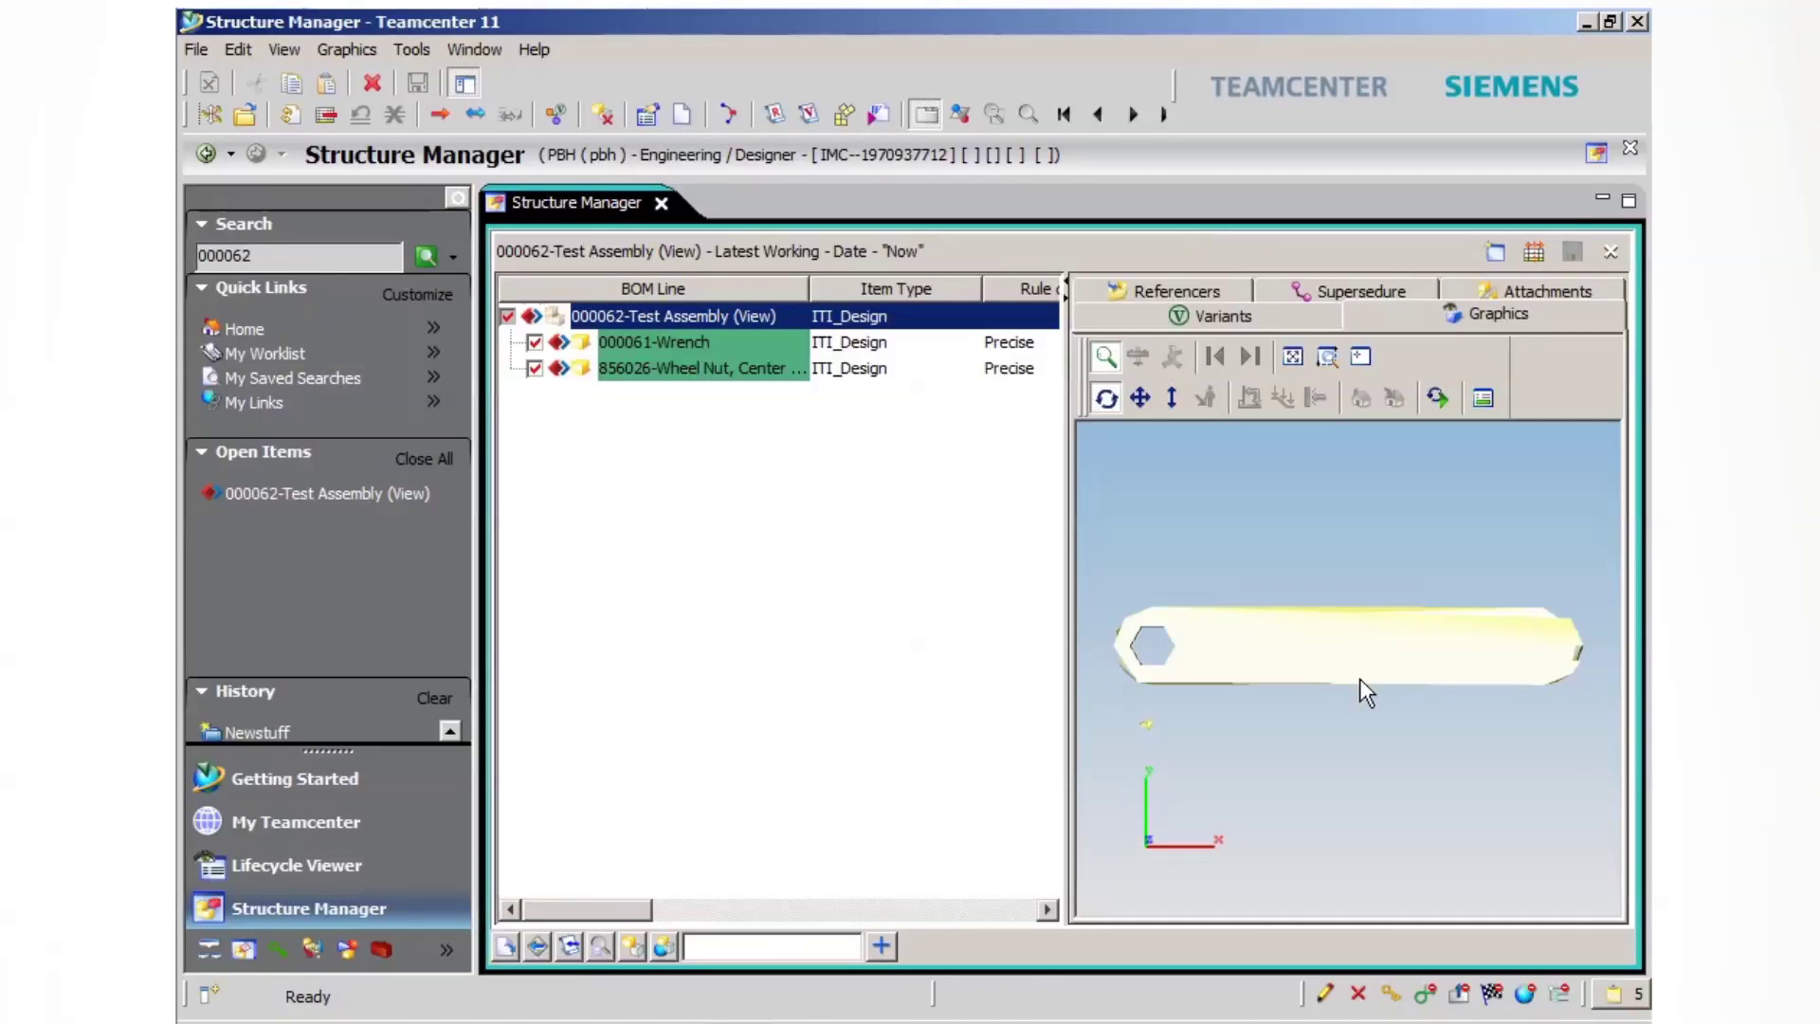
drag(1359, 679, 1174, 671)
scroll(1173, 670, up, 3)
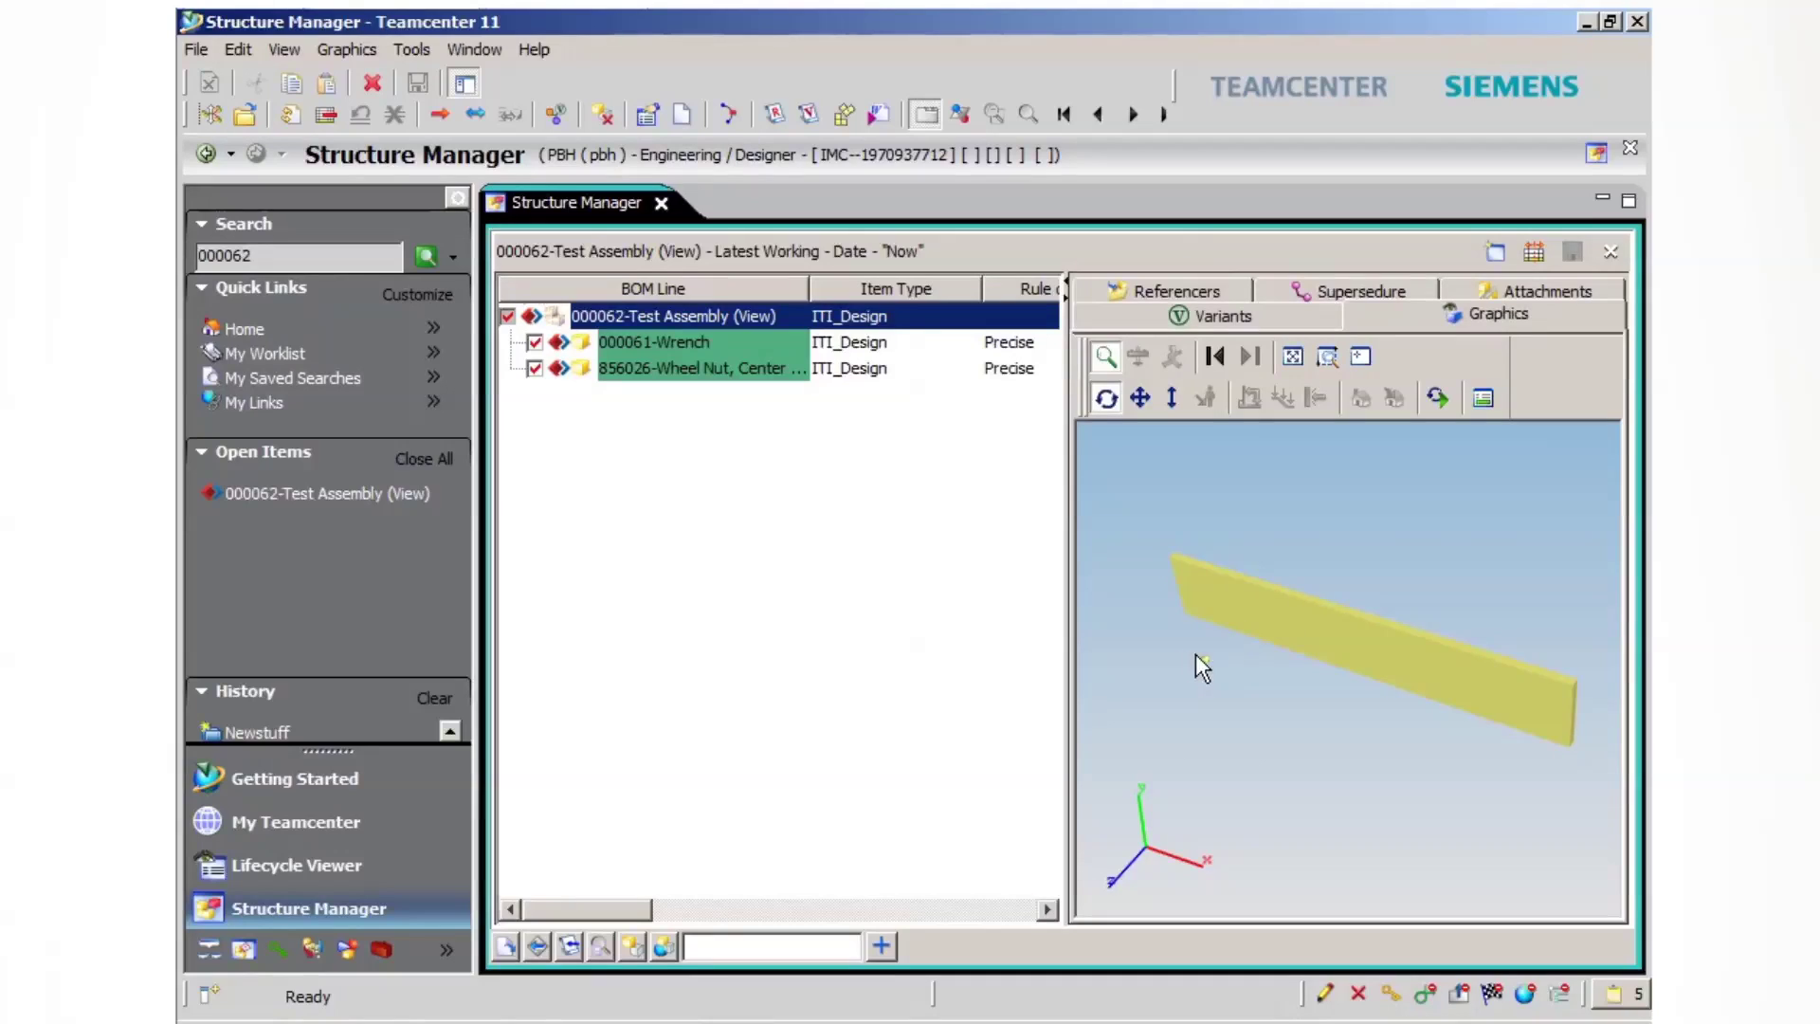
click(736, 368)
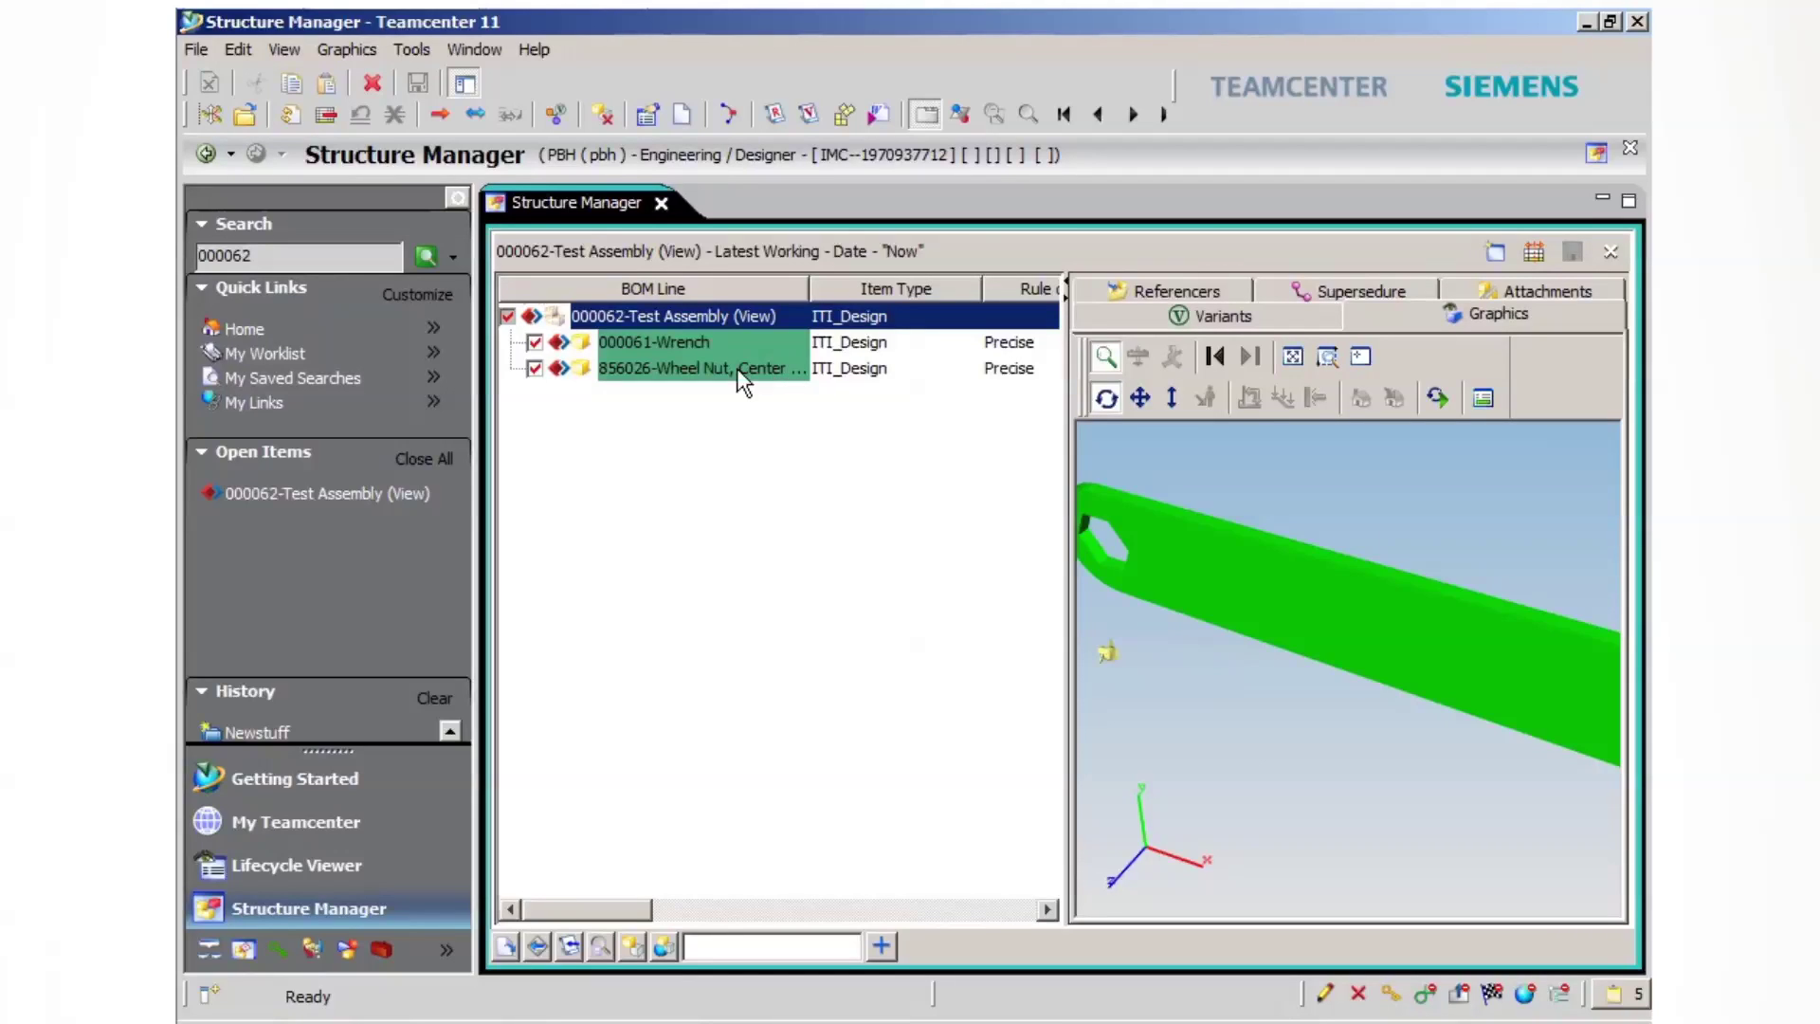
drag(1246, 715, 1181, 664)
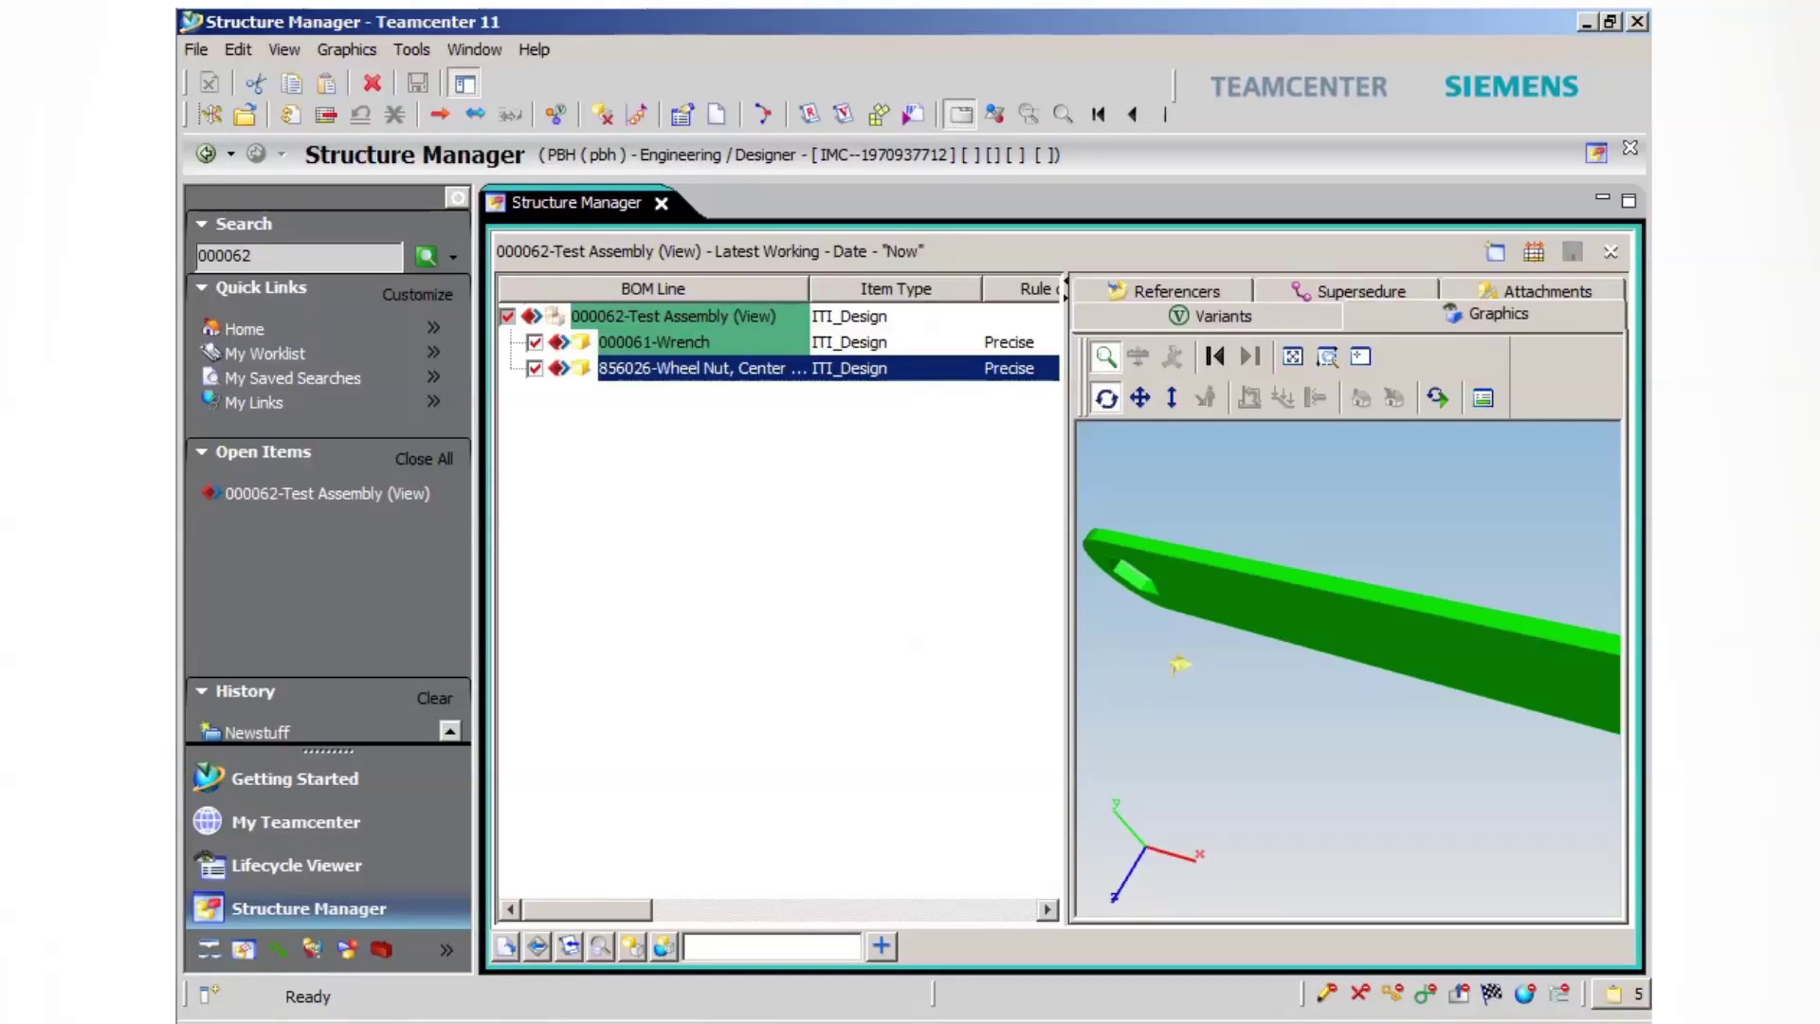
key(alt+Tab)
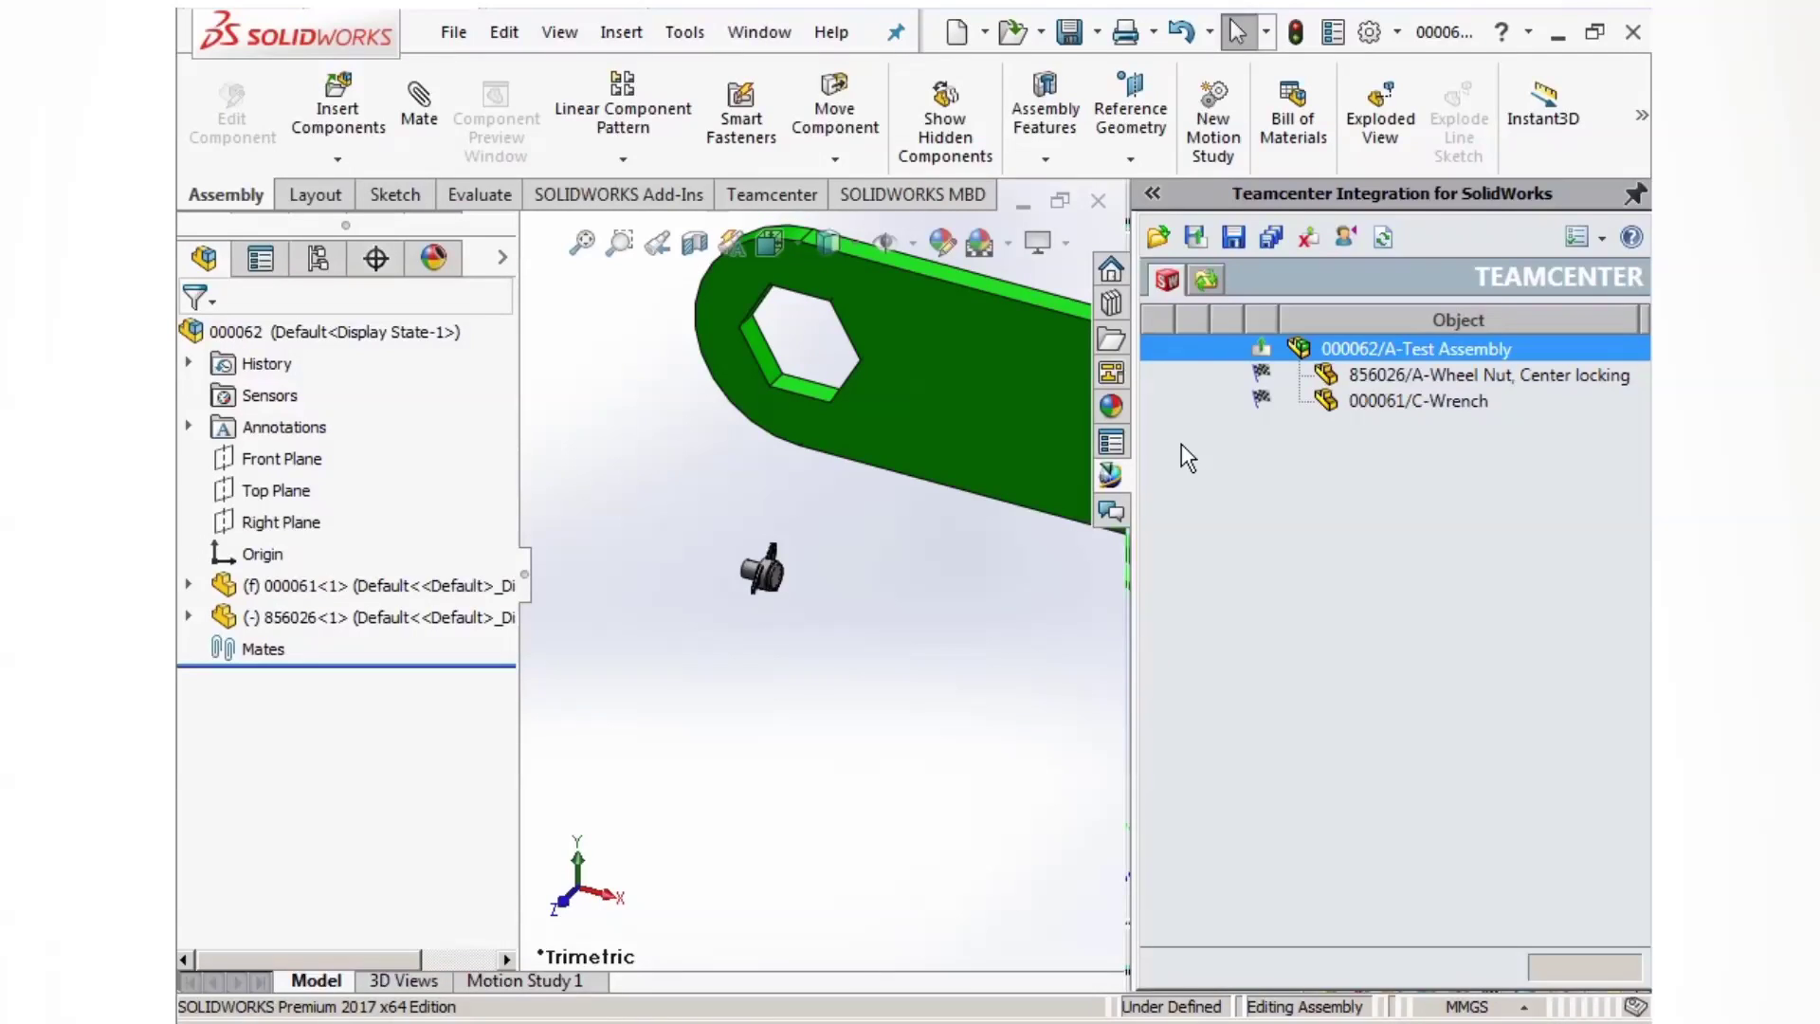
Step: Use Insert Model on the Test Assembly to find and insert item 856005 Bird, Flying Ornament
right_click(1369, 347)
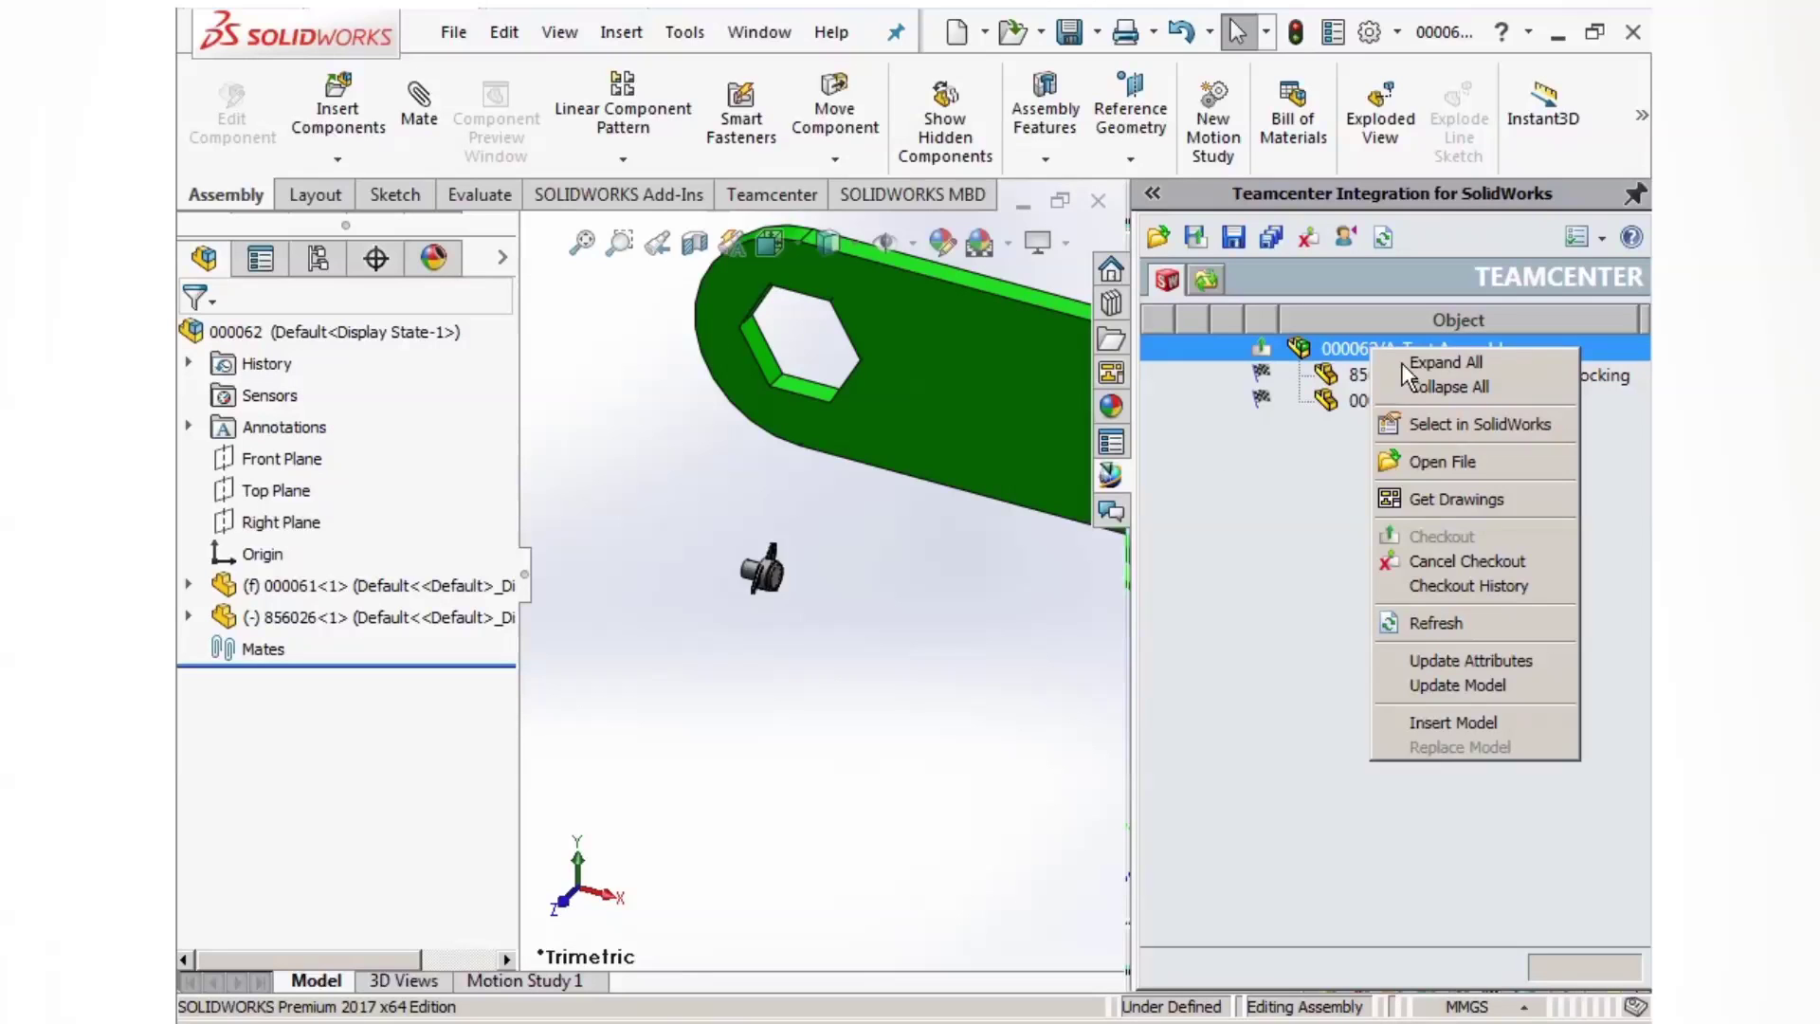
click(1443, 722)
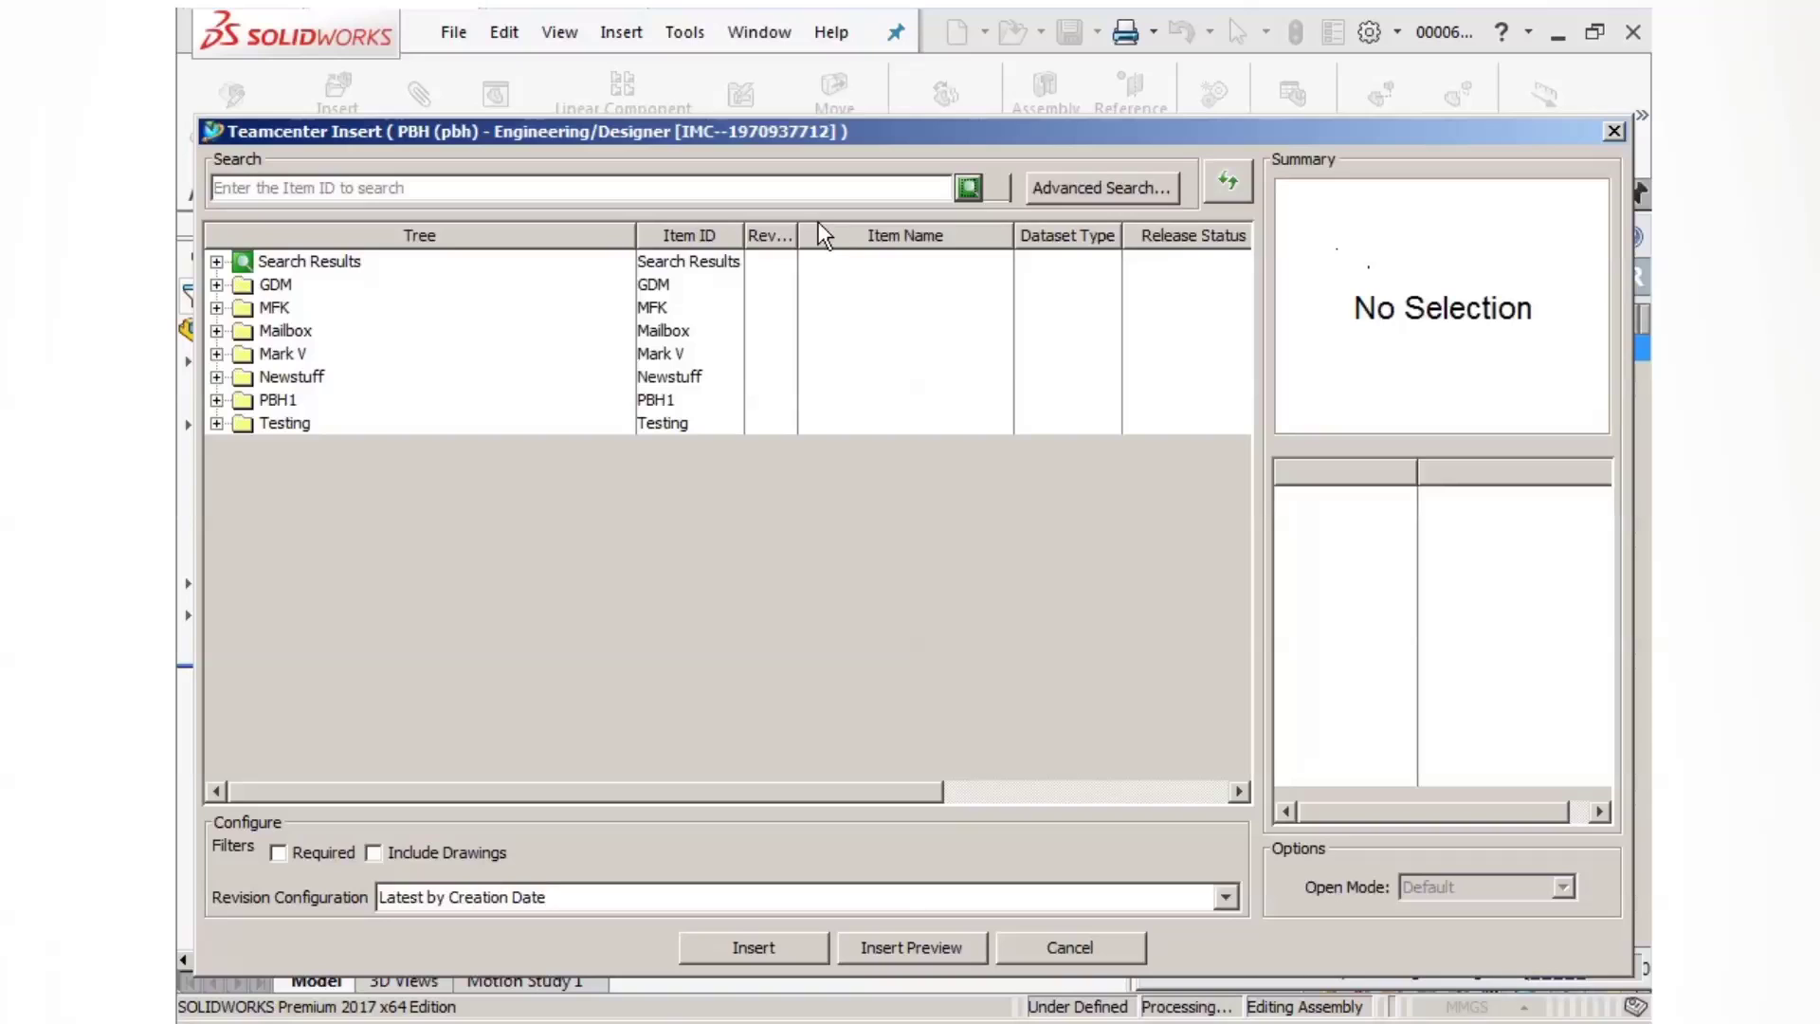
click(662, 184)
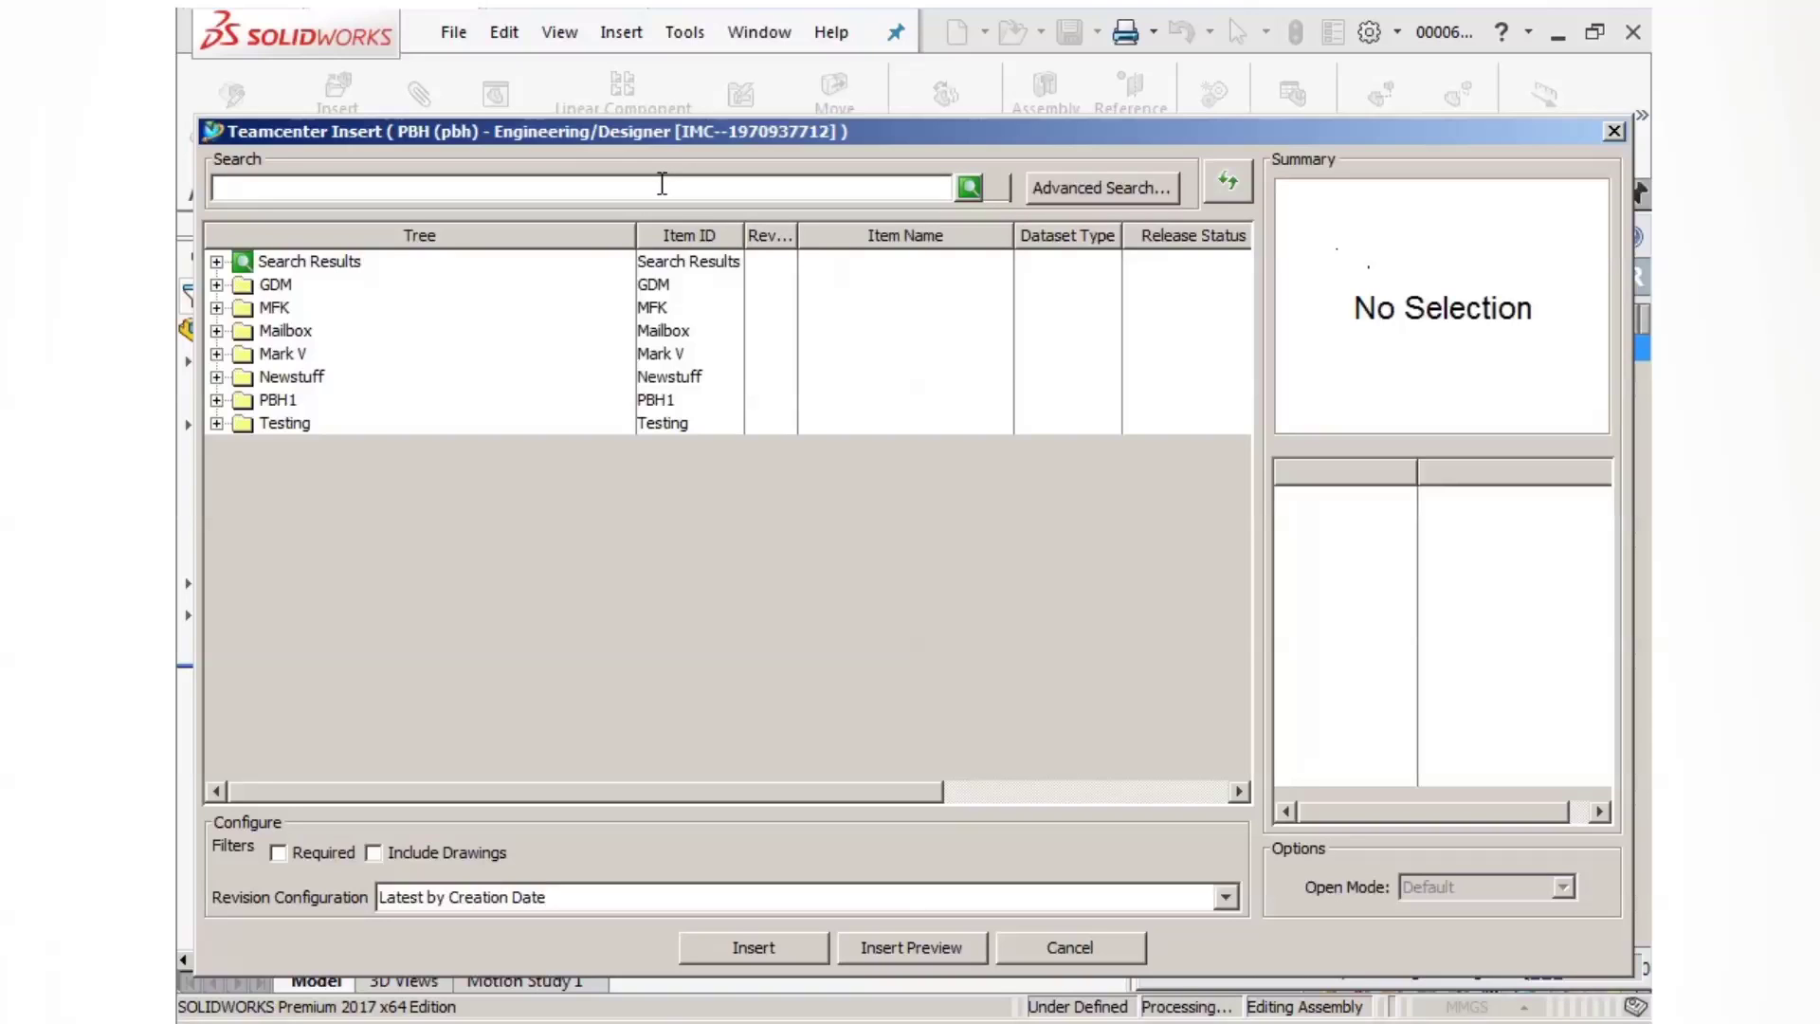
text(856005)
key(Return)
click(414, 312)
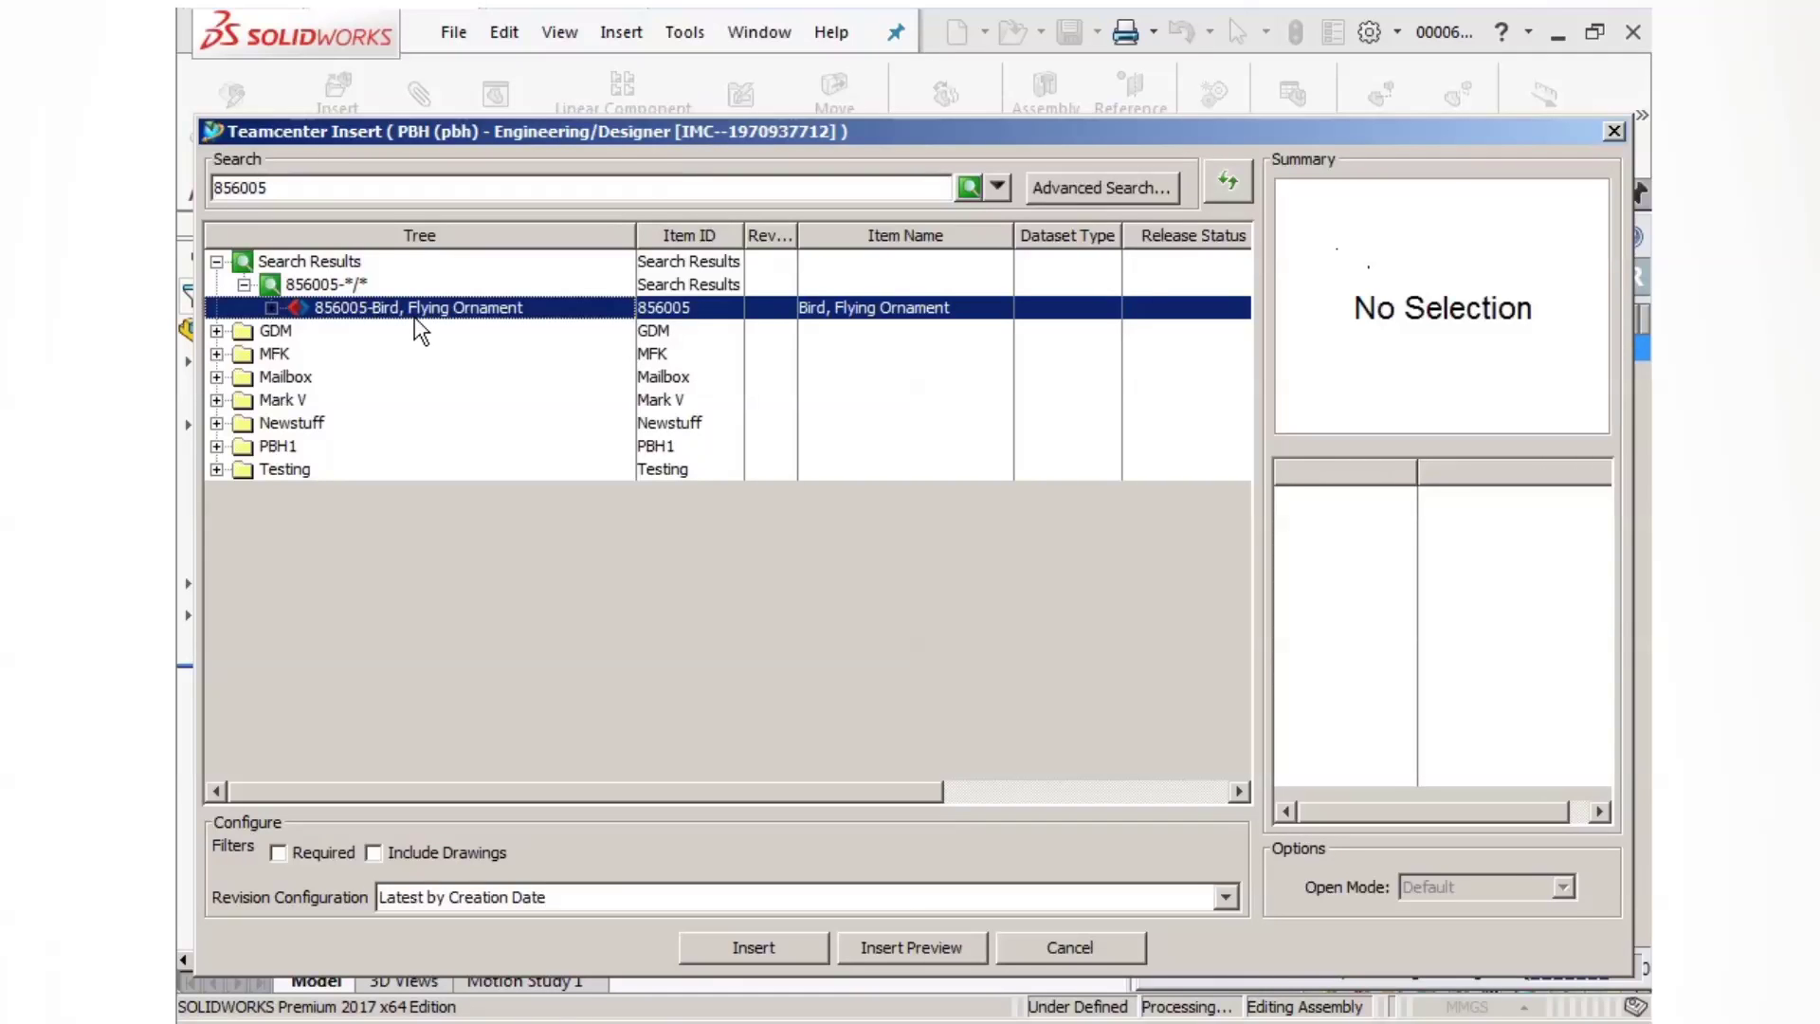
click(731, 946)
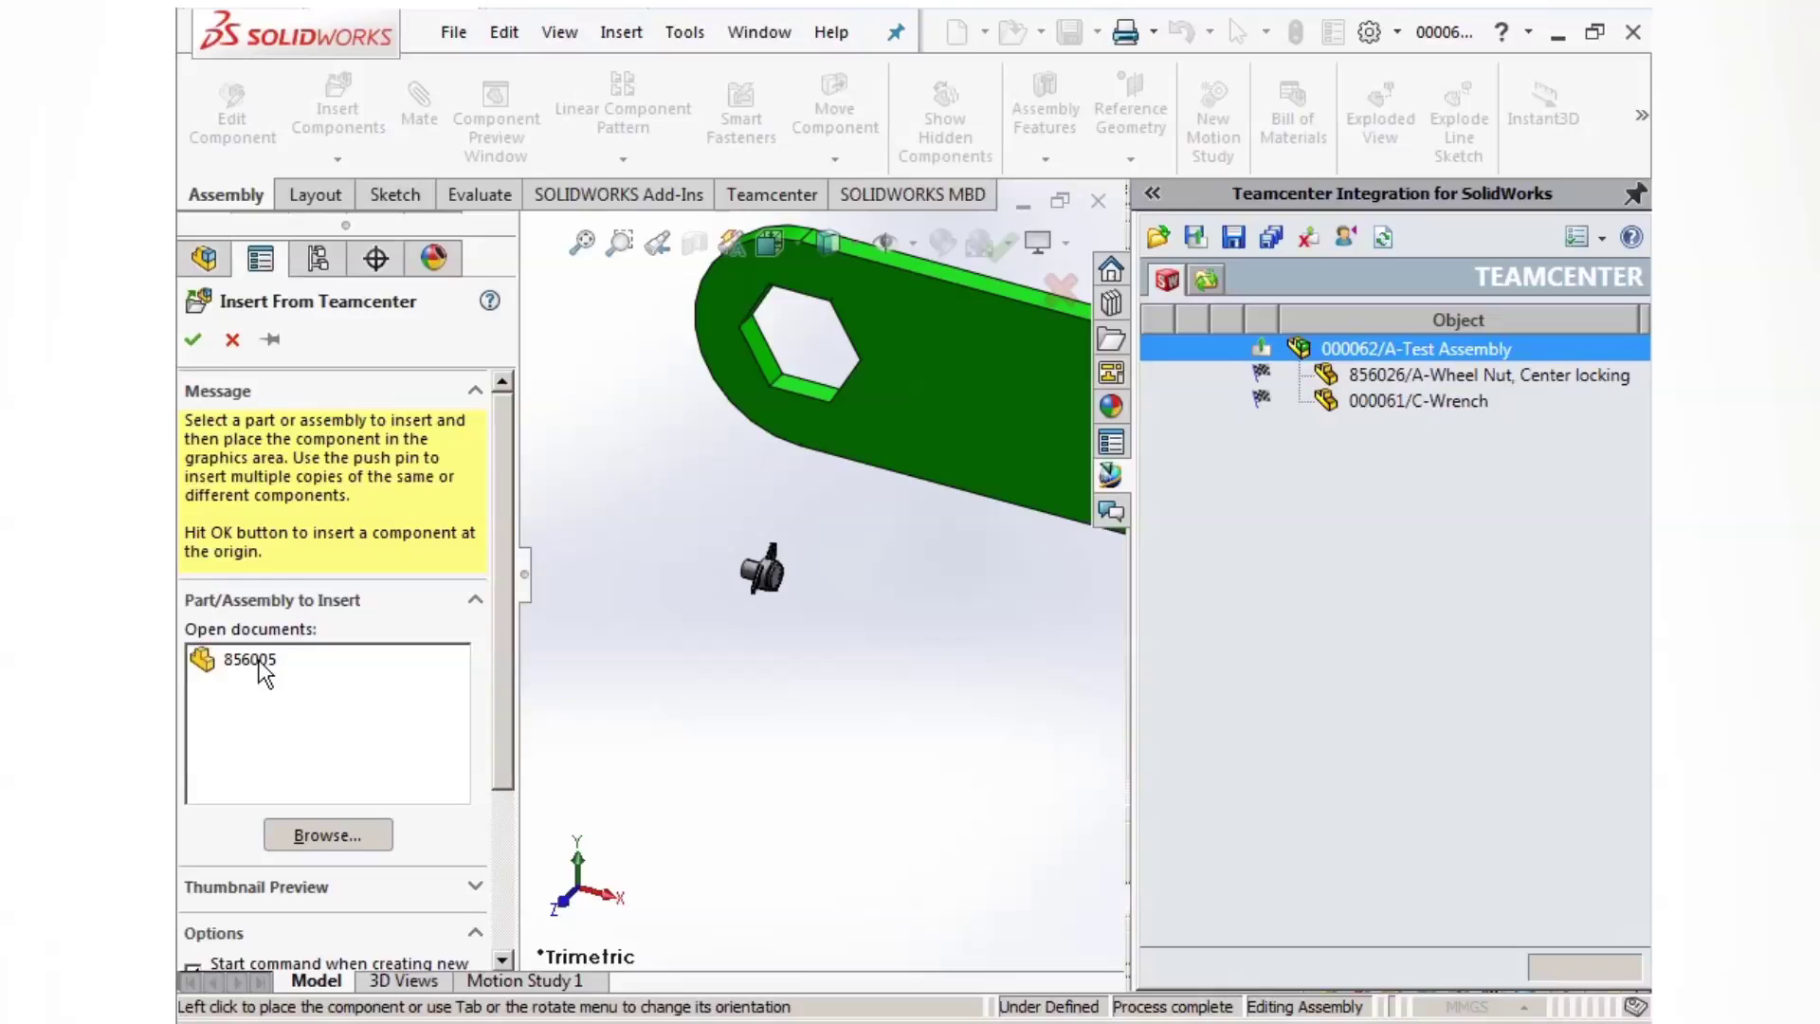
Step: Place the bird part beside the wrench and select it in the Teamcenter list
click(254, 664)
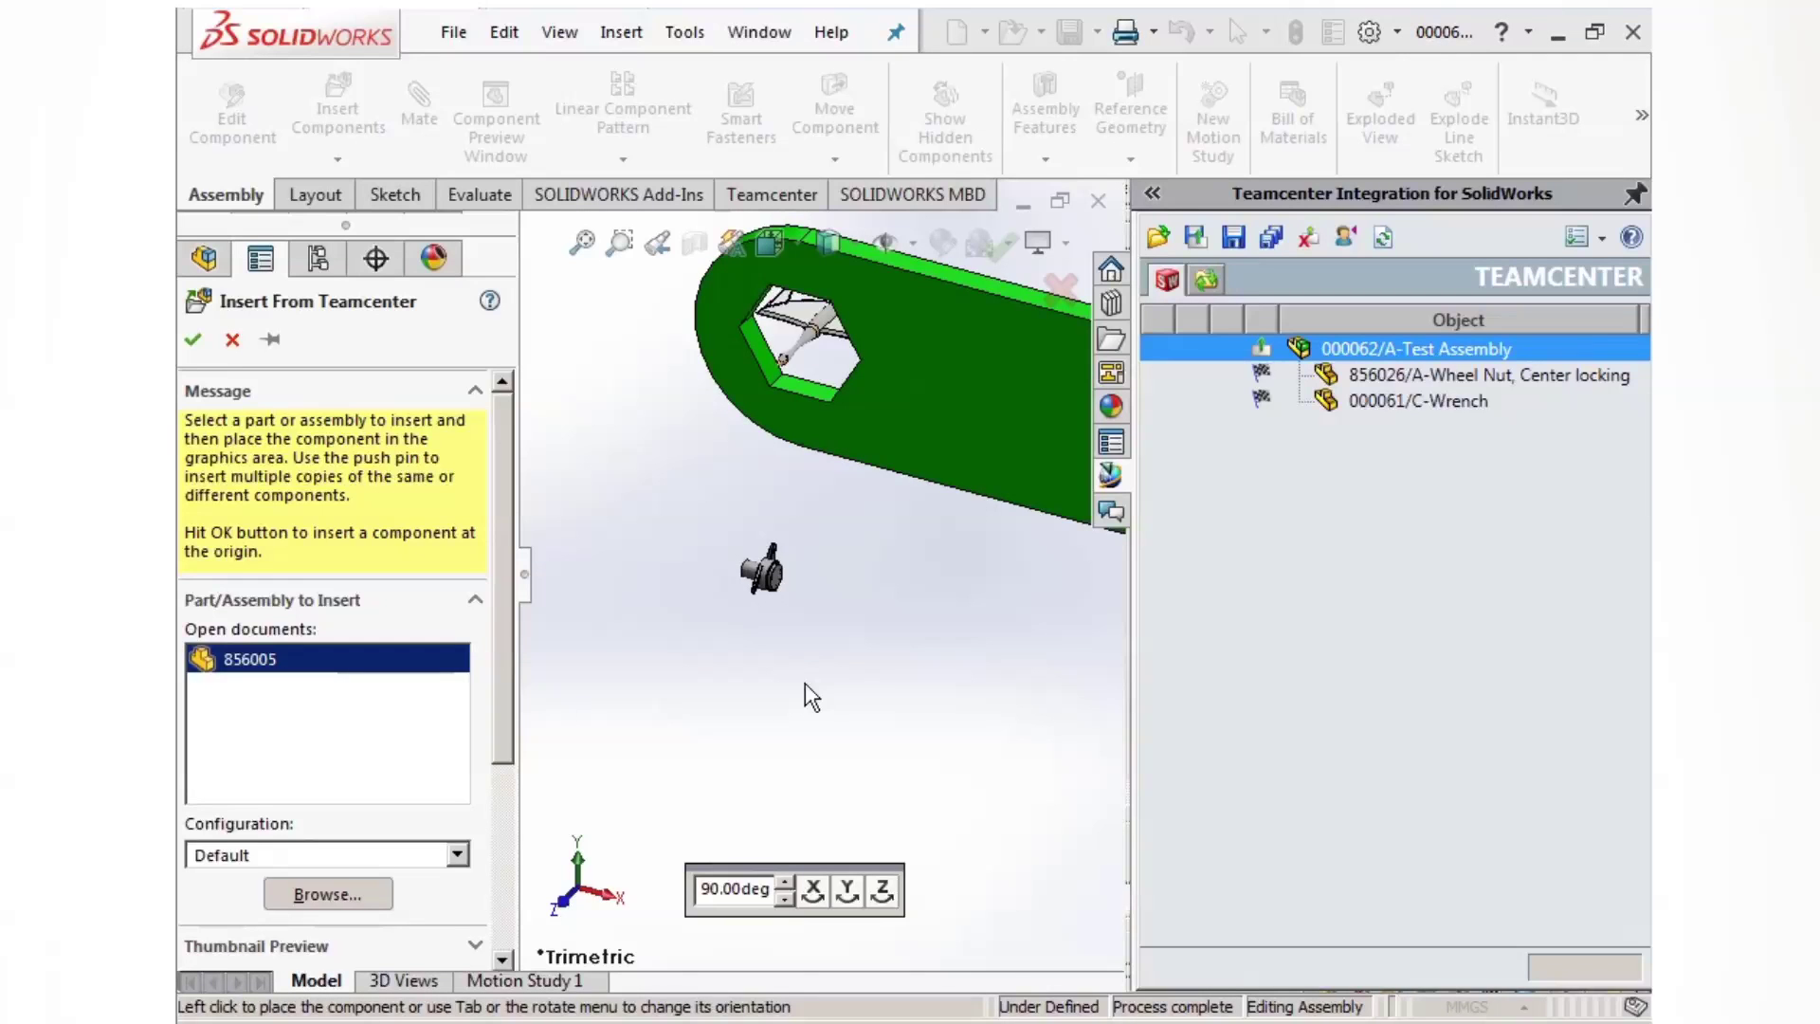
scroll(805, 692, up, 3)
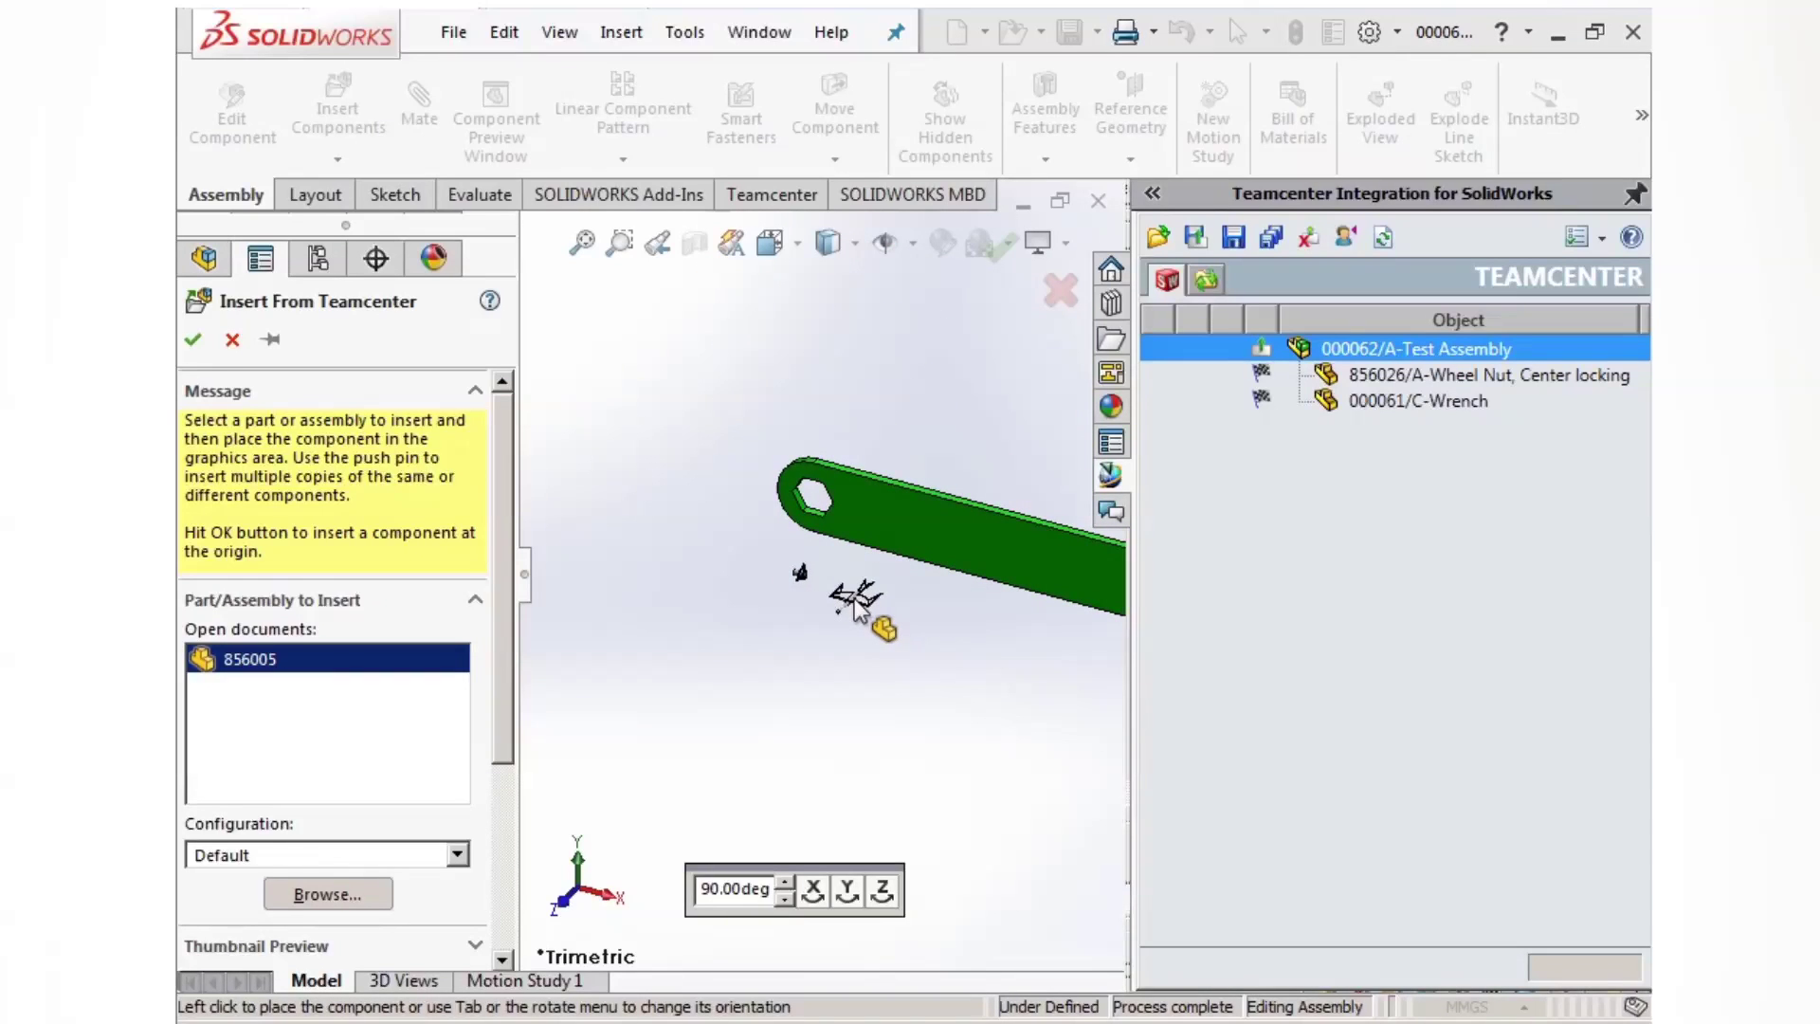
click(857, 604)
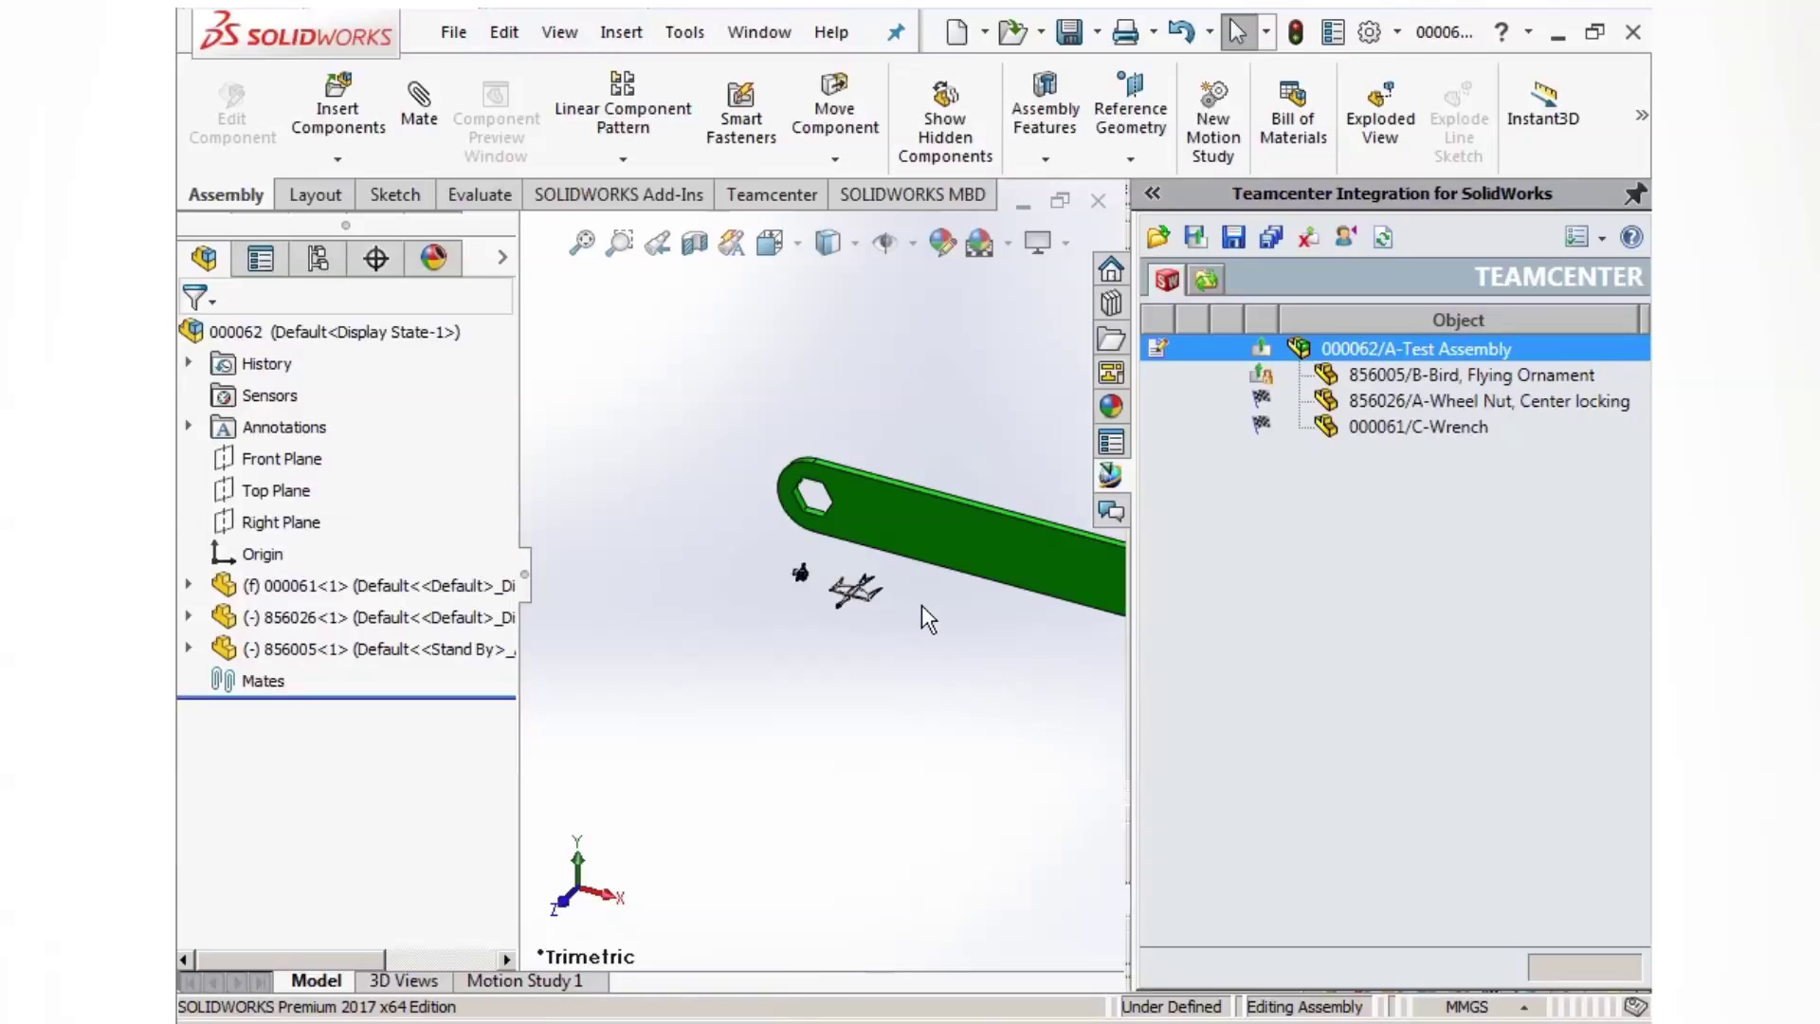
scroll(922, 607, down, 5)
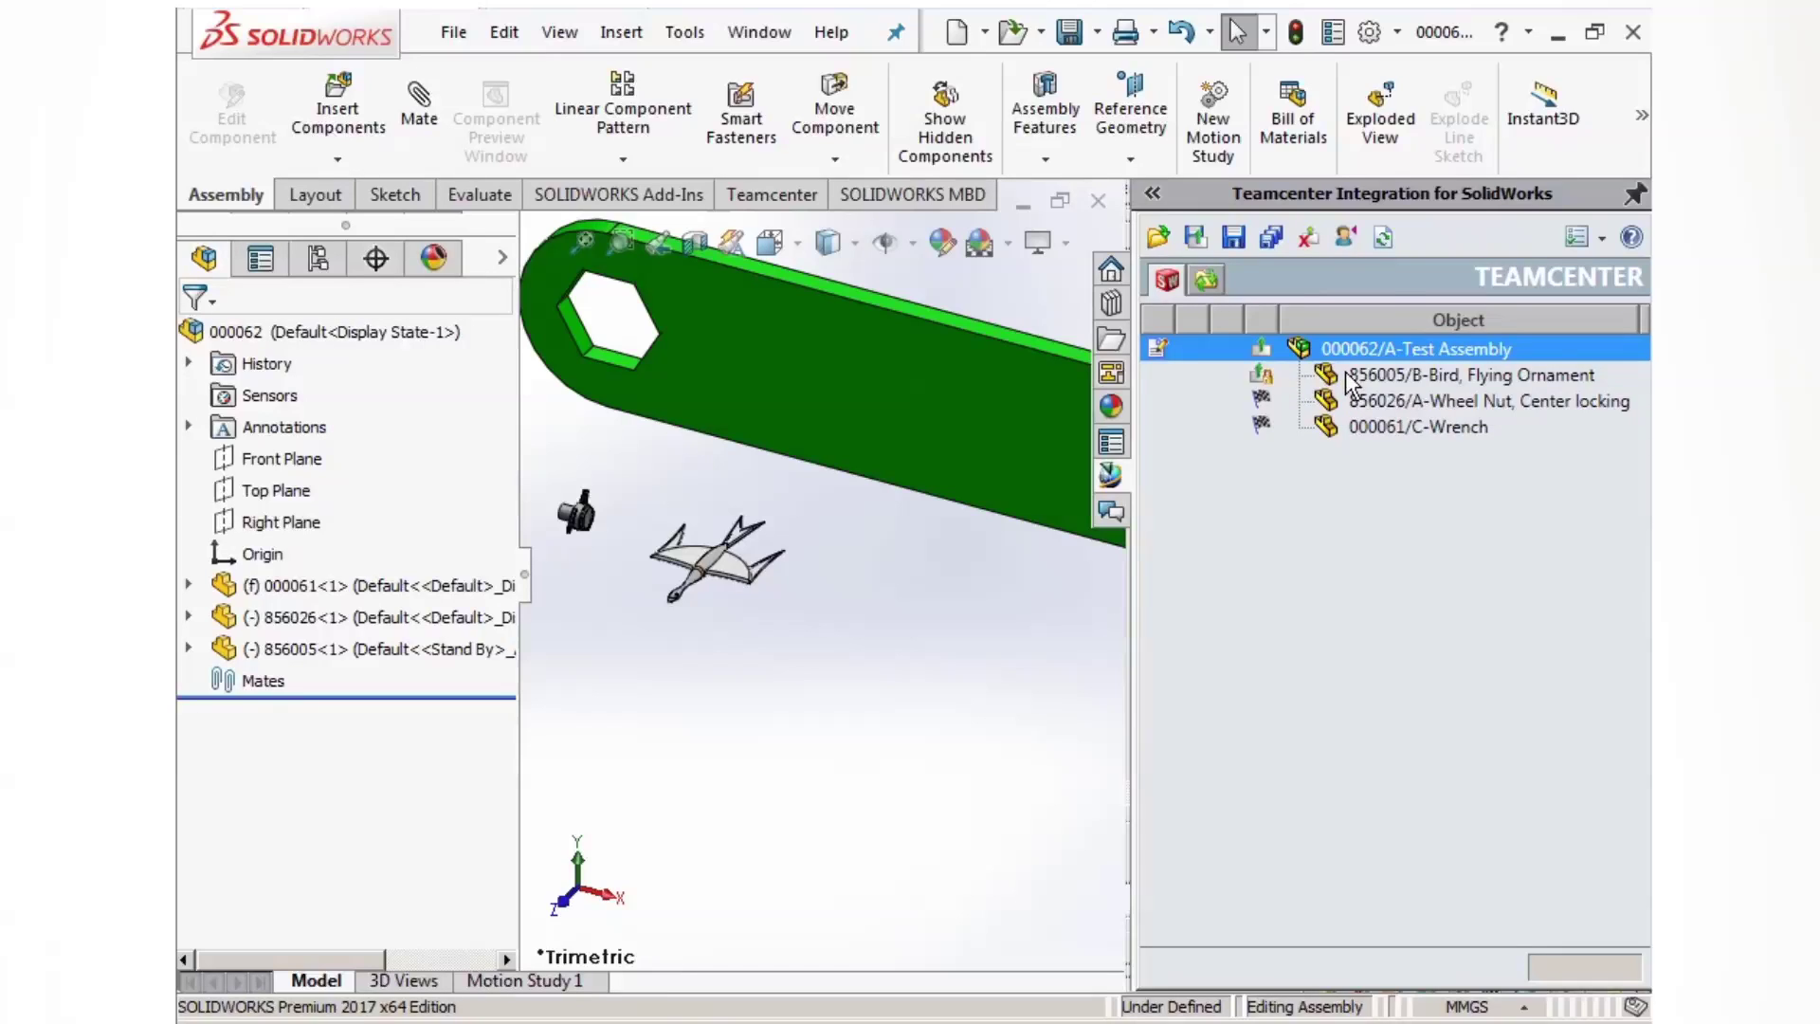
click(1420, 373)
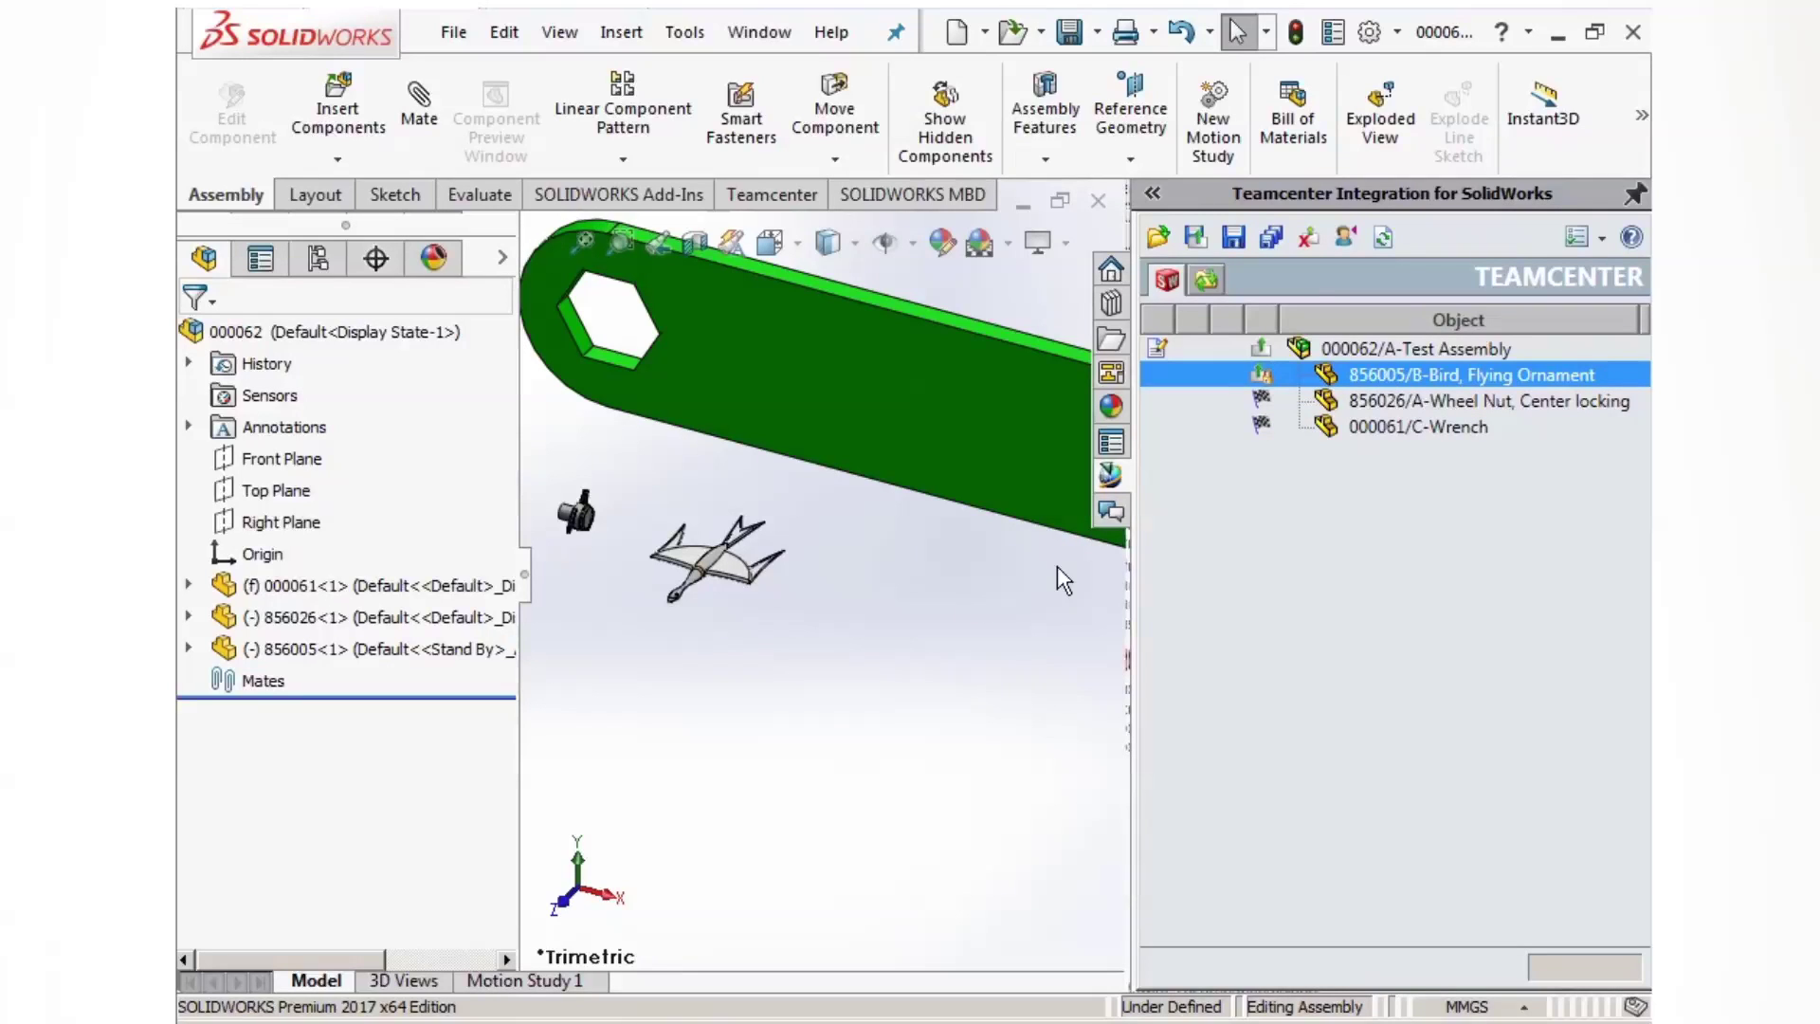
Step: Save the assembly to Teamcenter with Save STEP file unchecked
click(1234, 239)
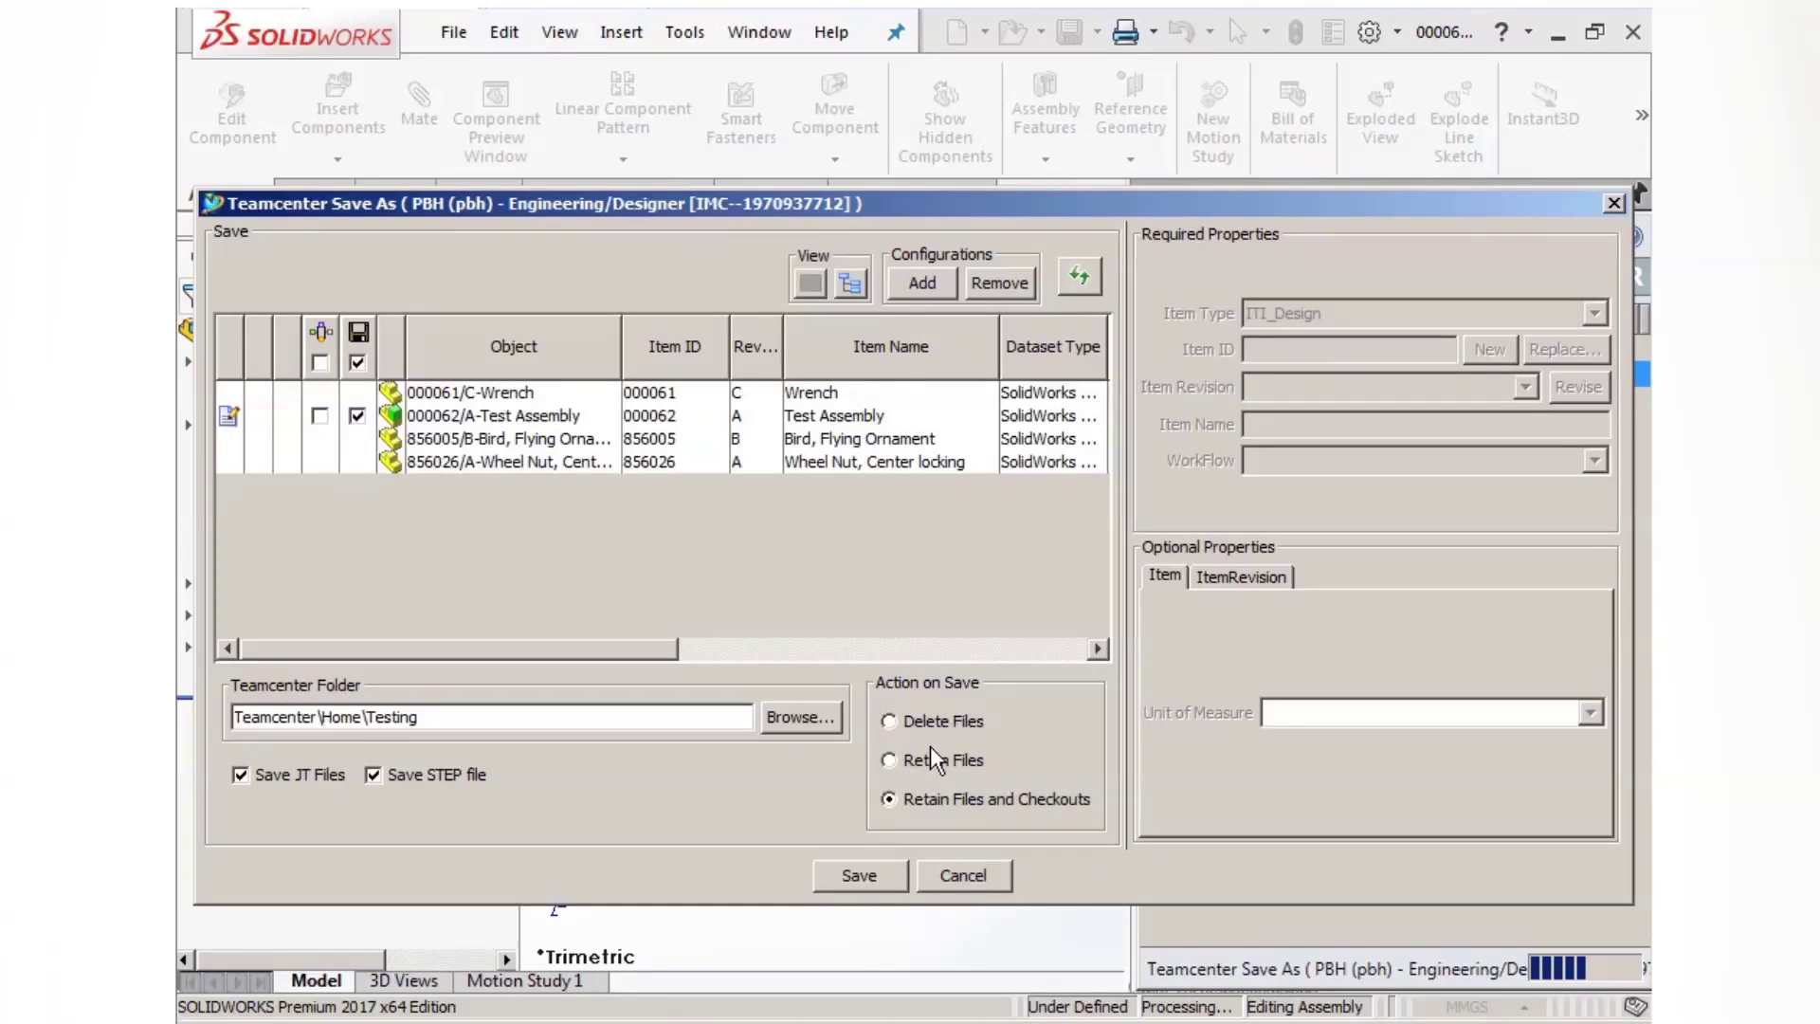
key(alt+t)
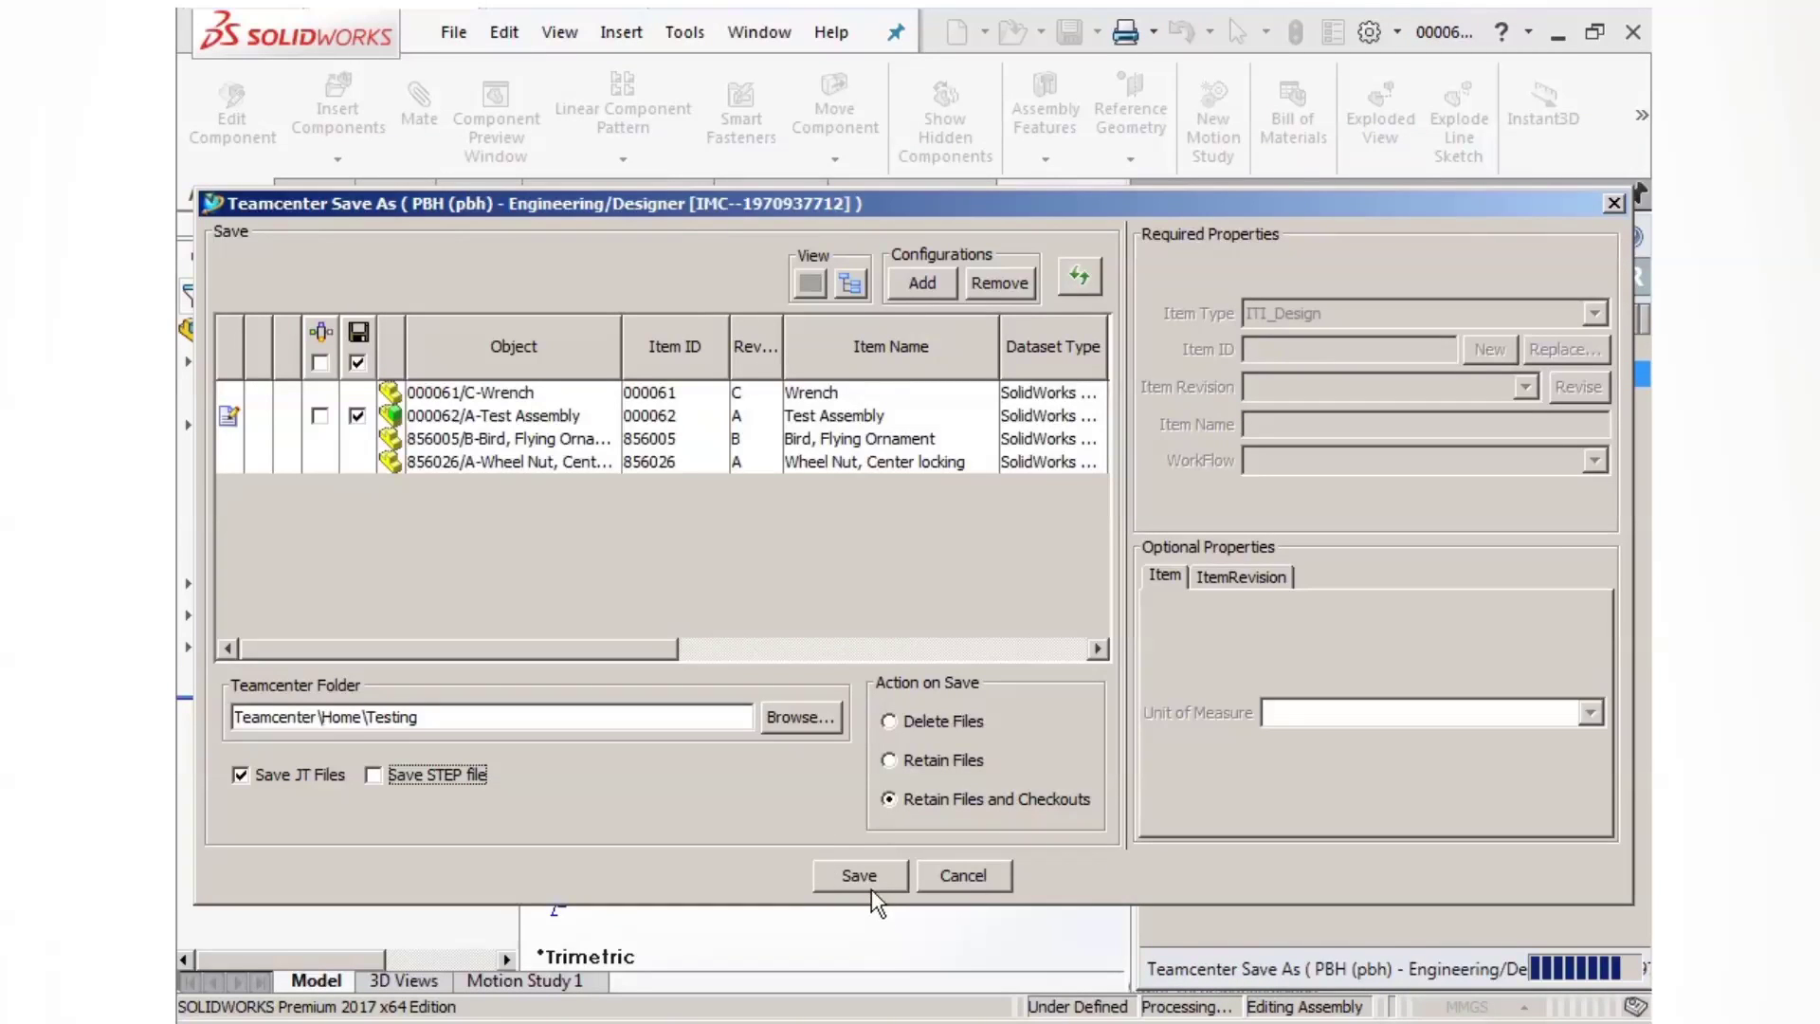
click(860, 875)
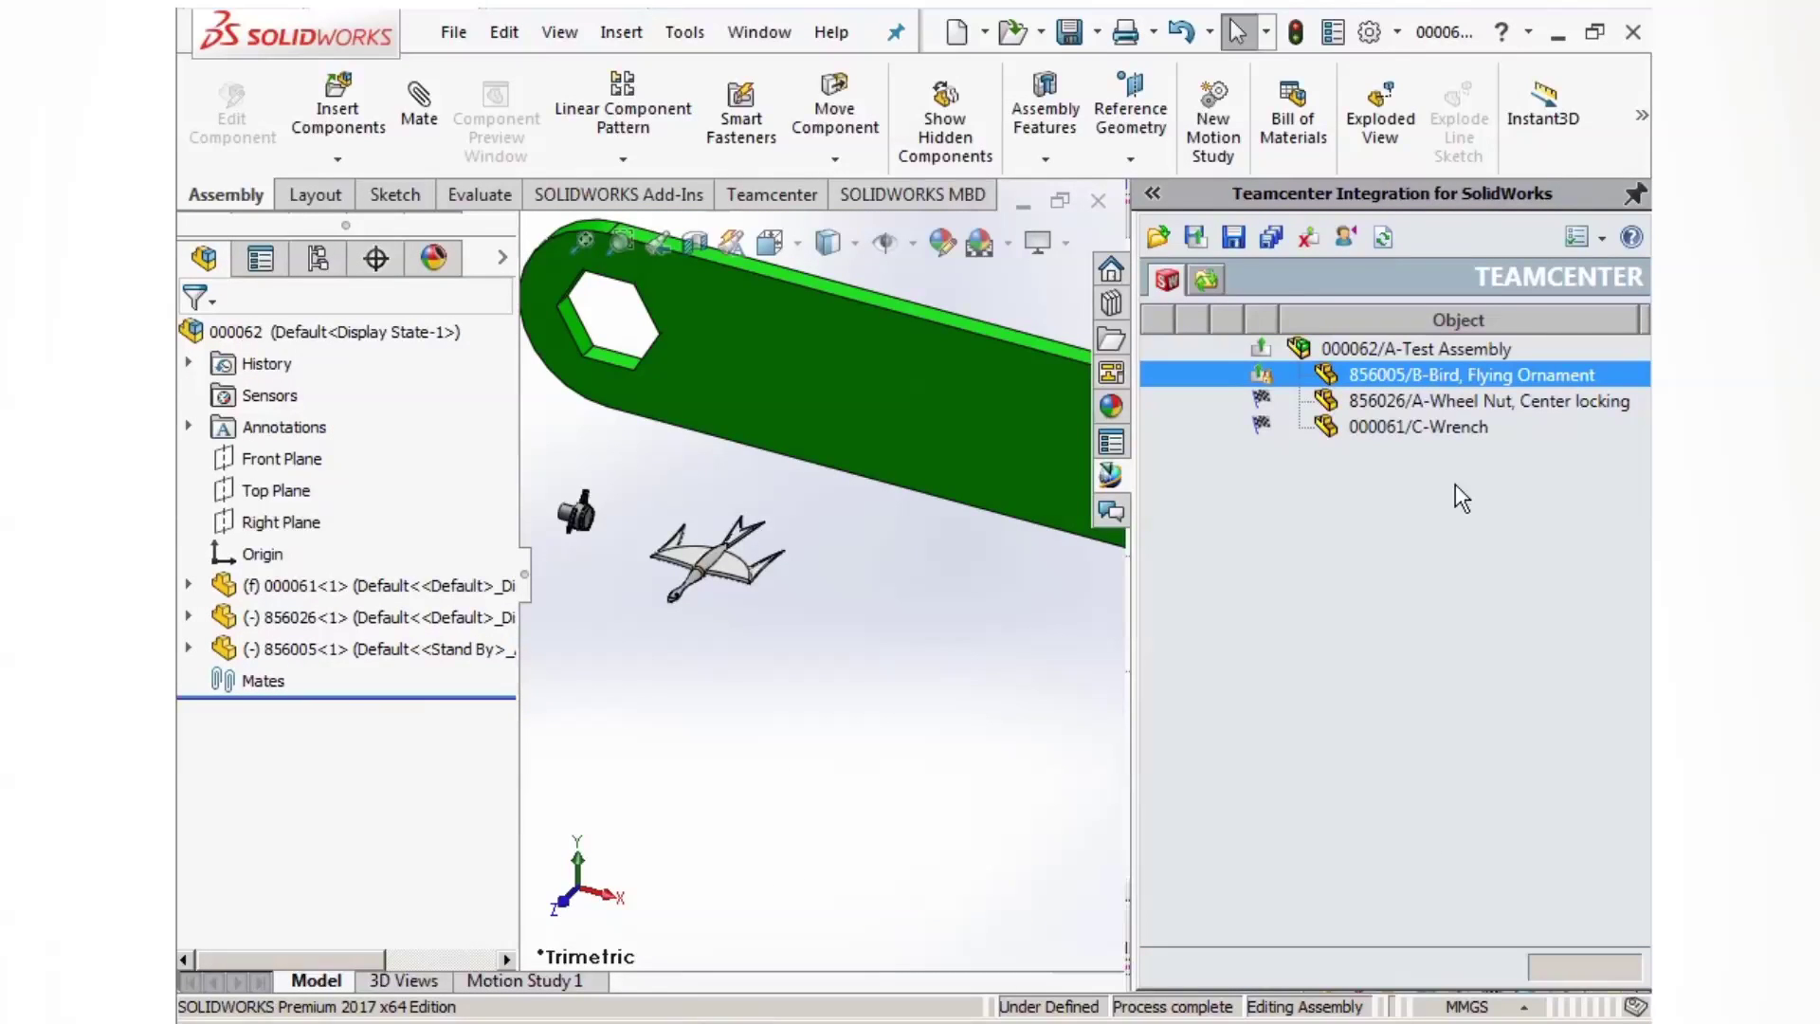
right_click(1384, 351)
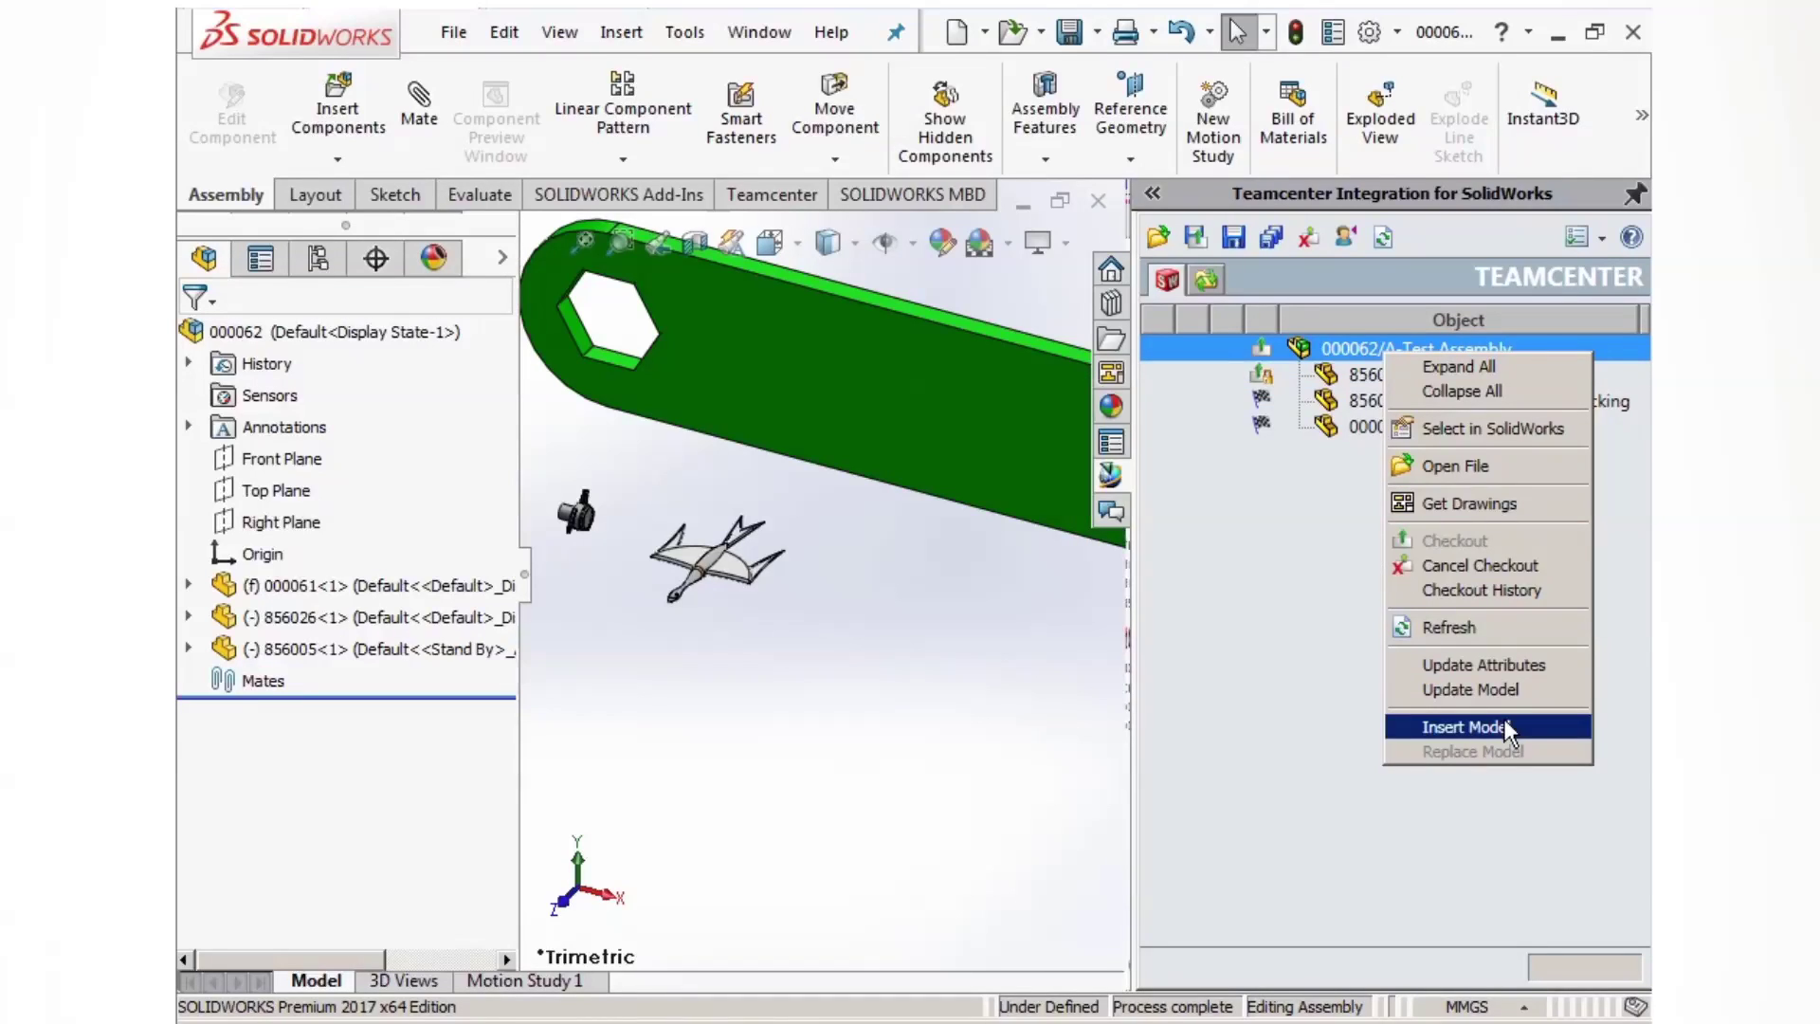
Step: Insert Guide Block, 100mm (000060-100) from Teamcenter and place it below the wrench
click(1503, 726)
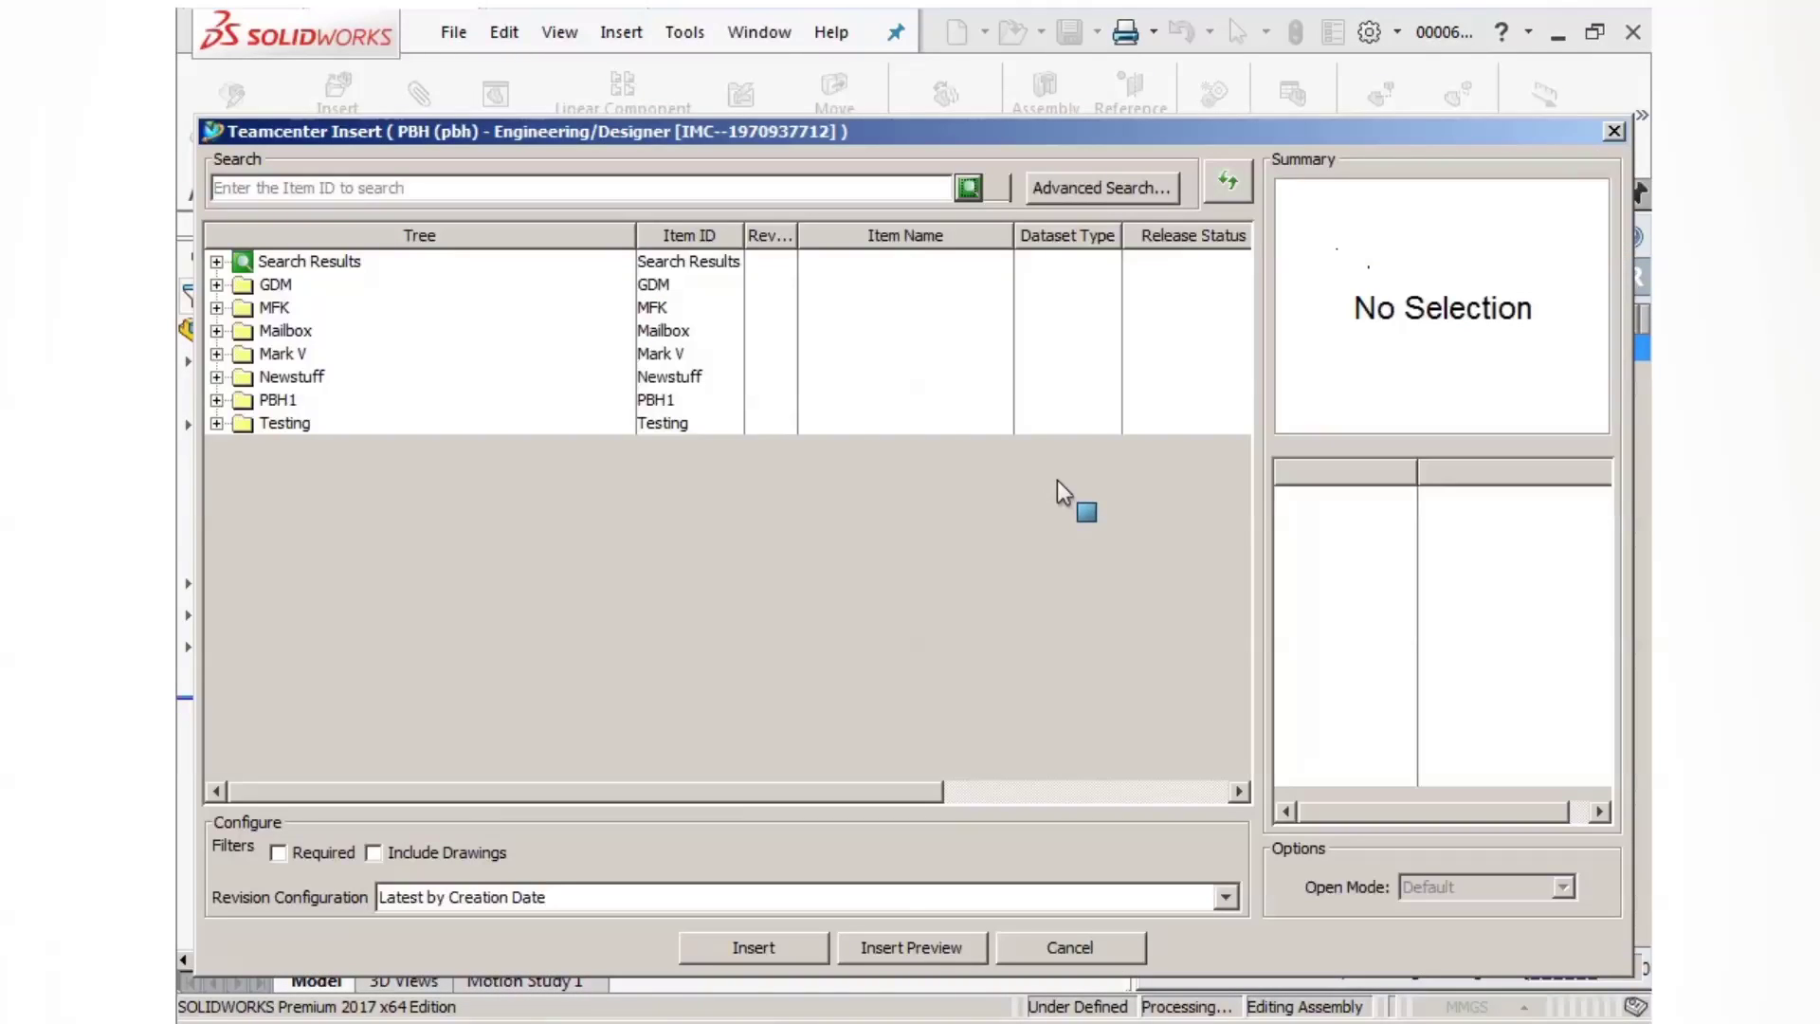
click(763, 188)
text(000060-100)
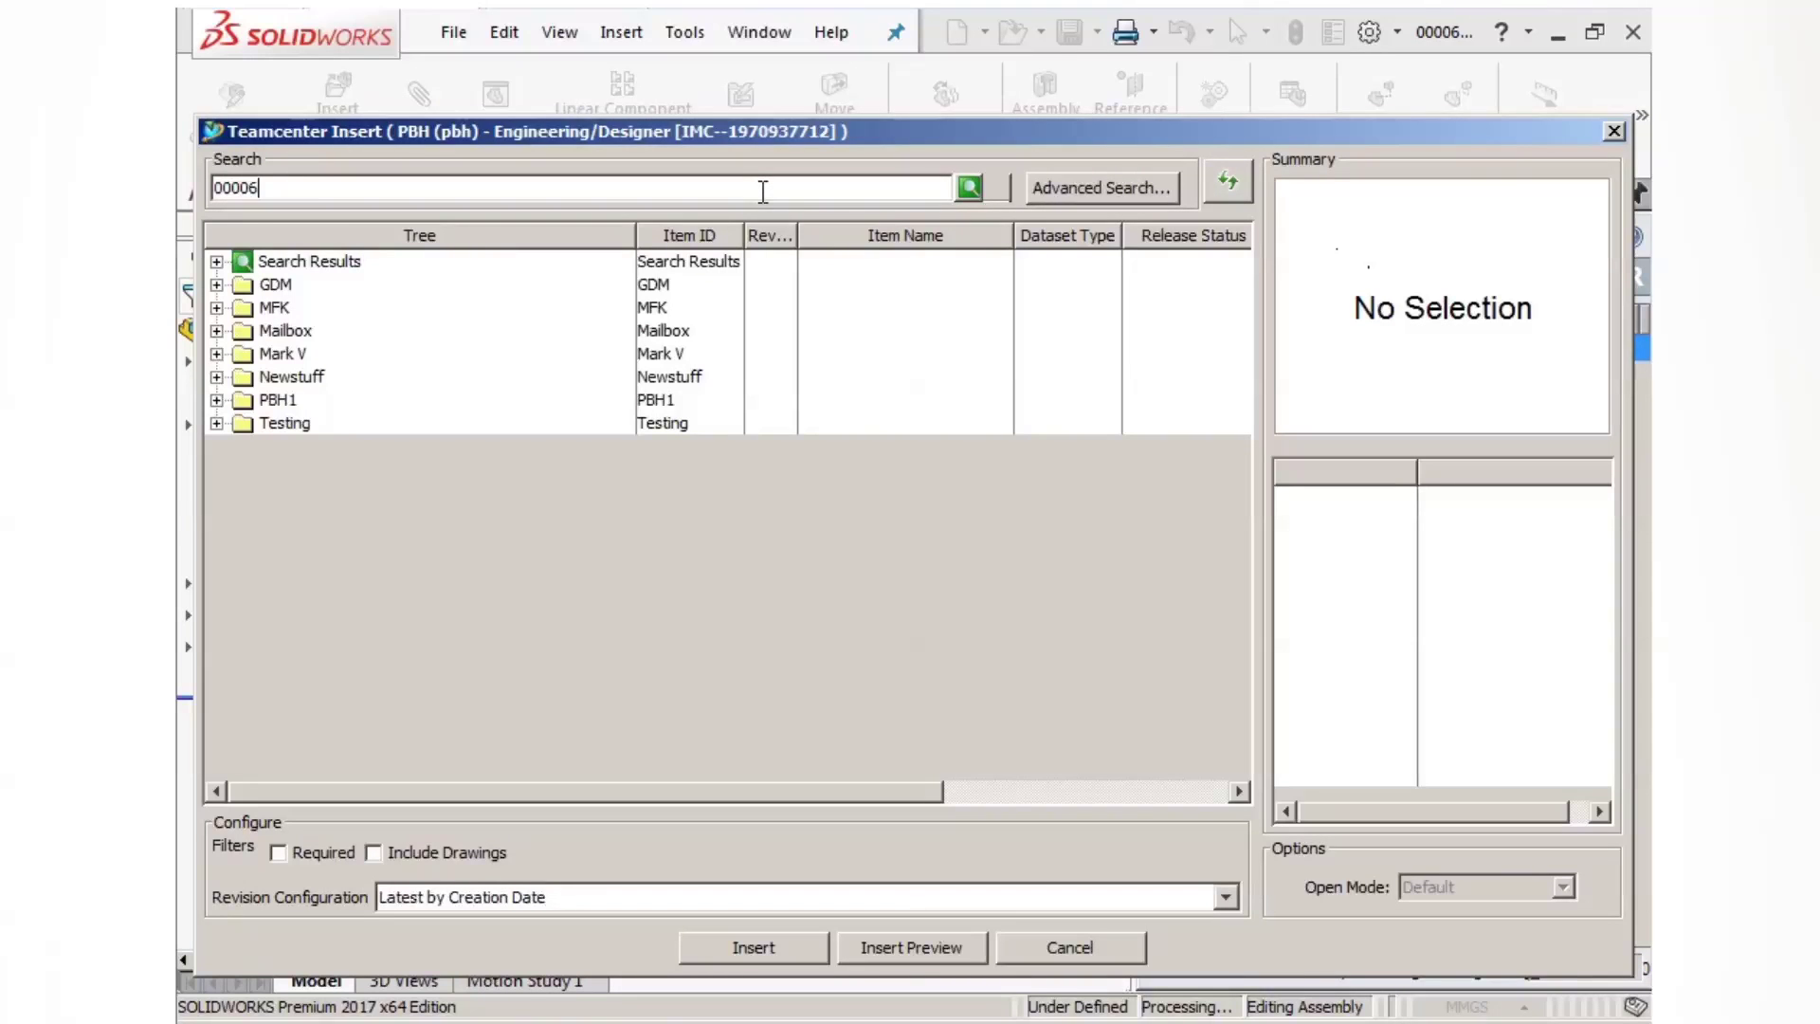
key(Return)
click(421, 307)
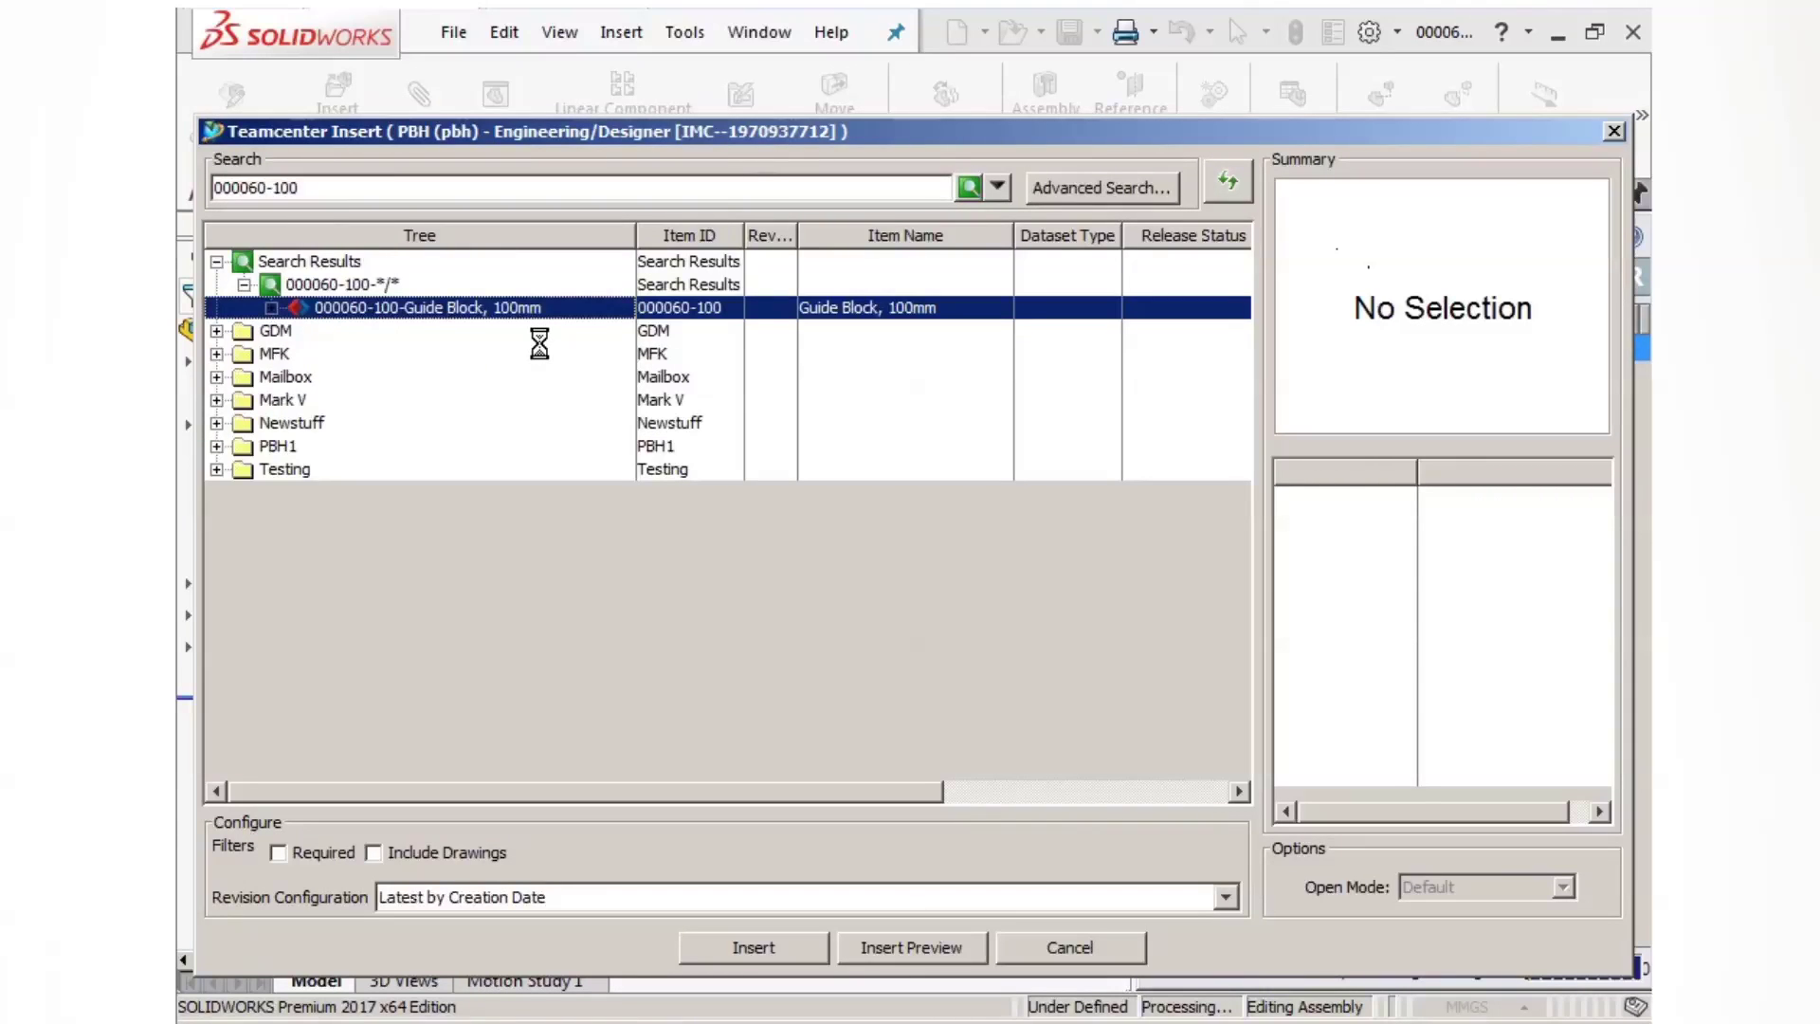
click(753, 948)
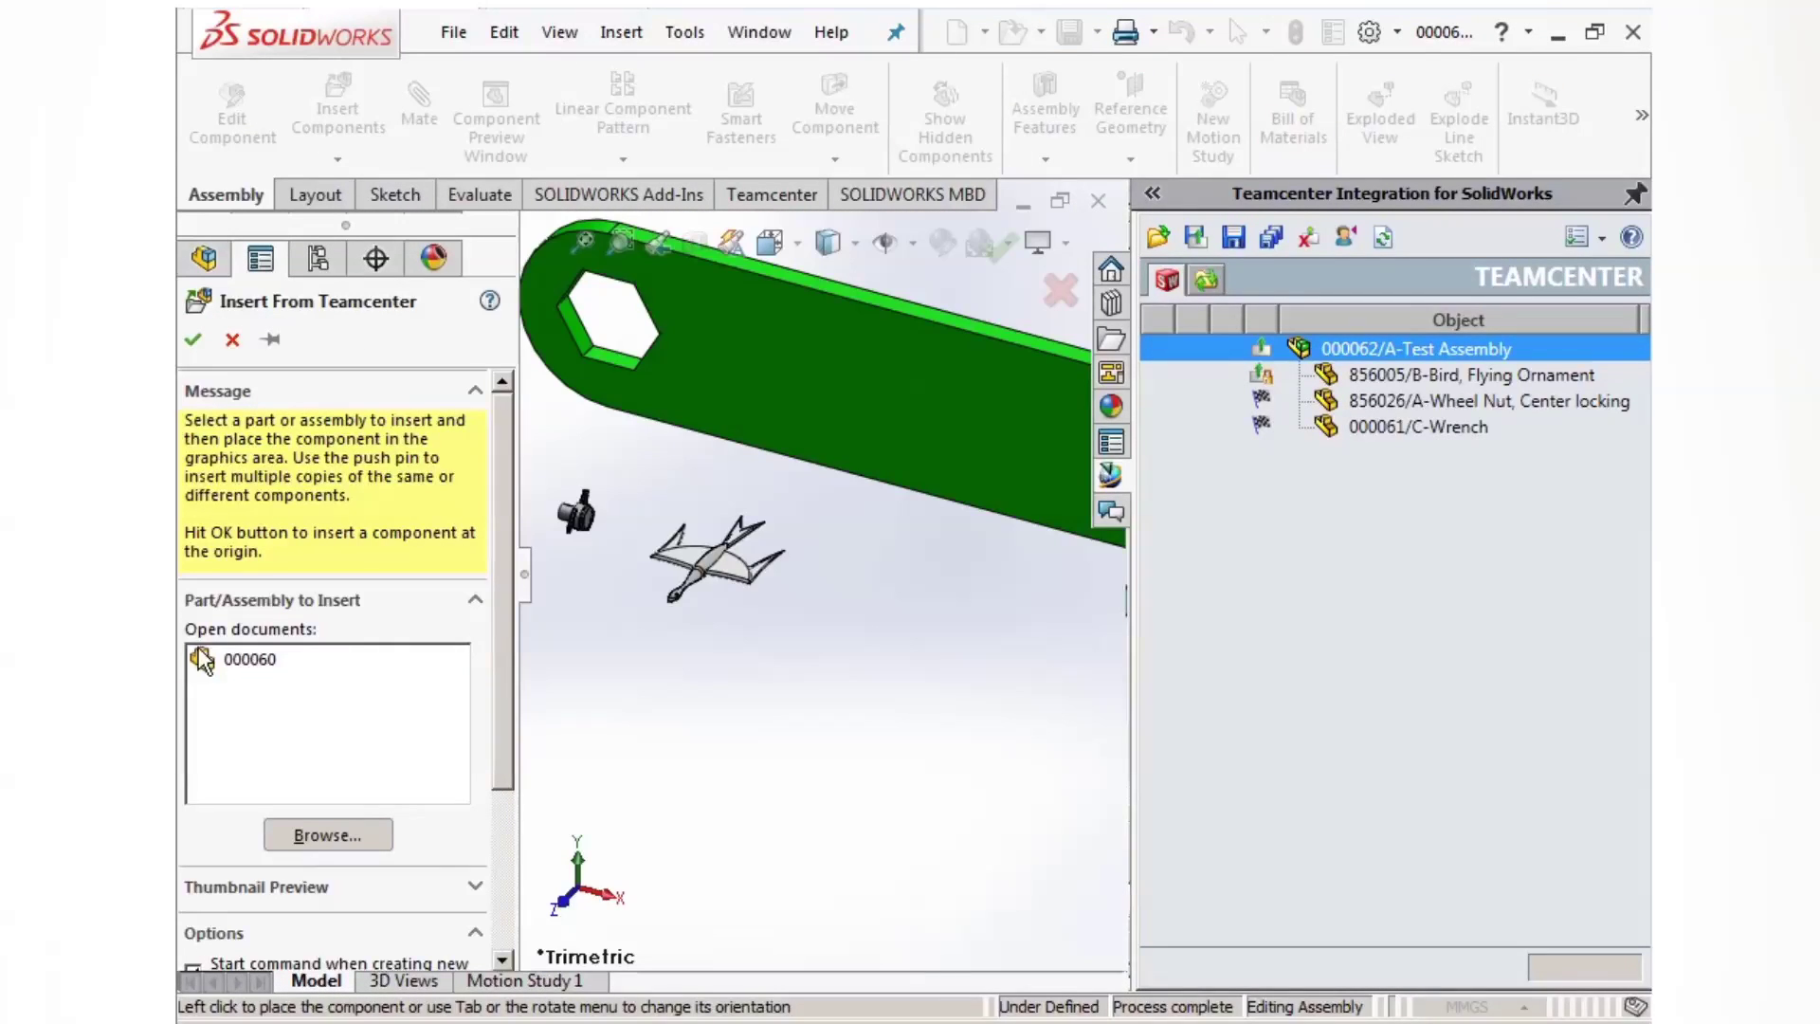
scroll(802, 738, up, 8)
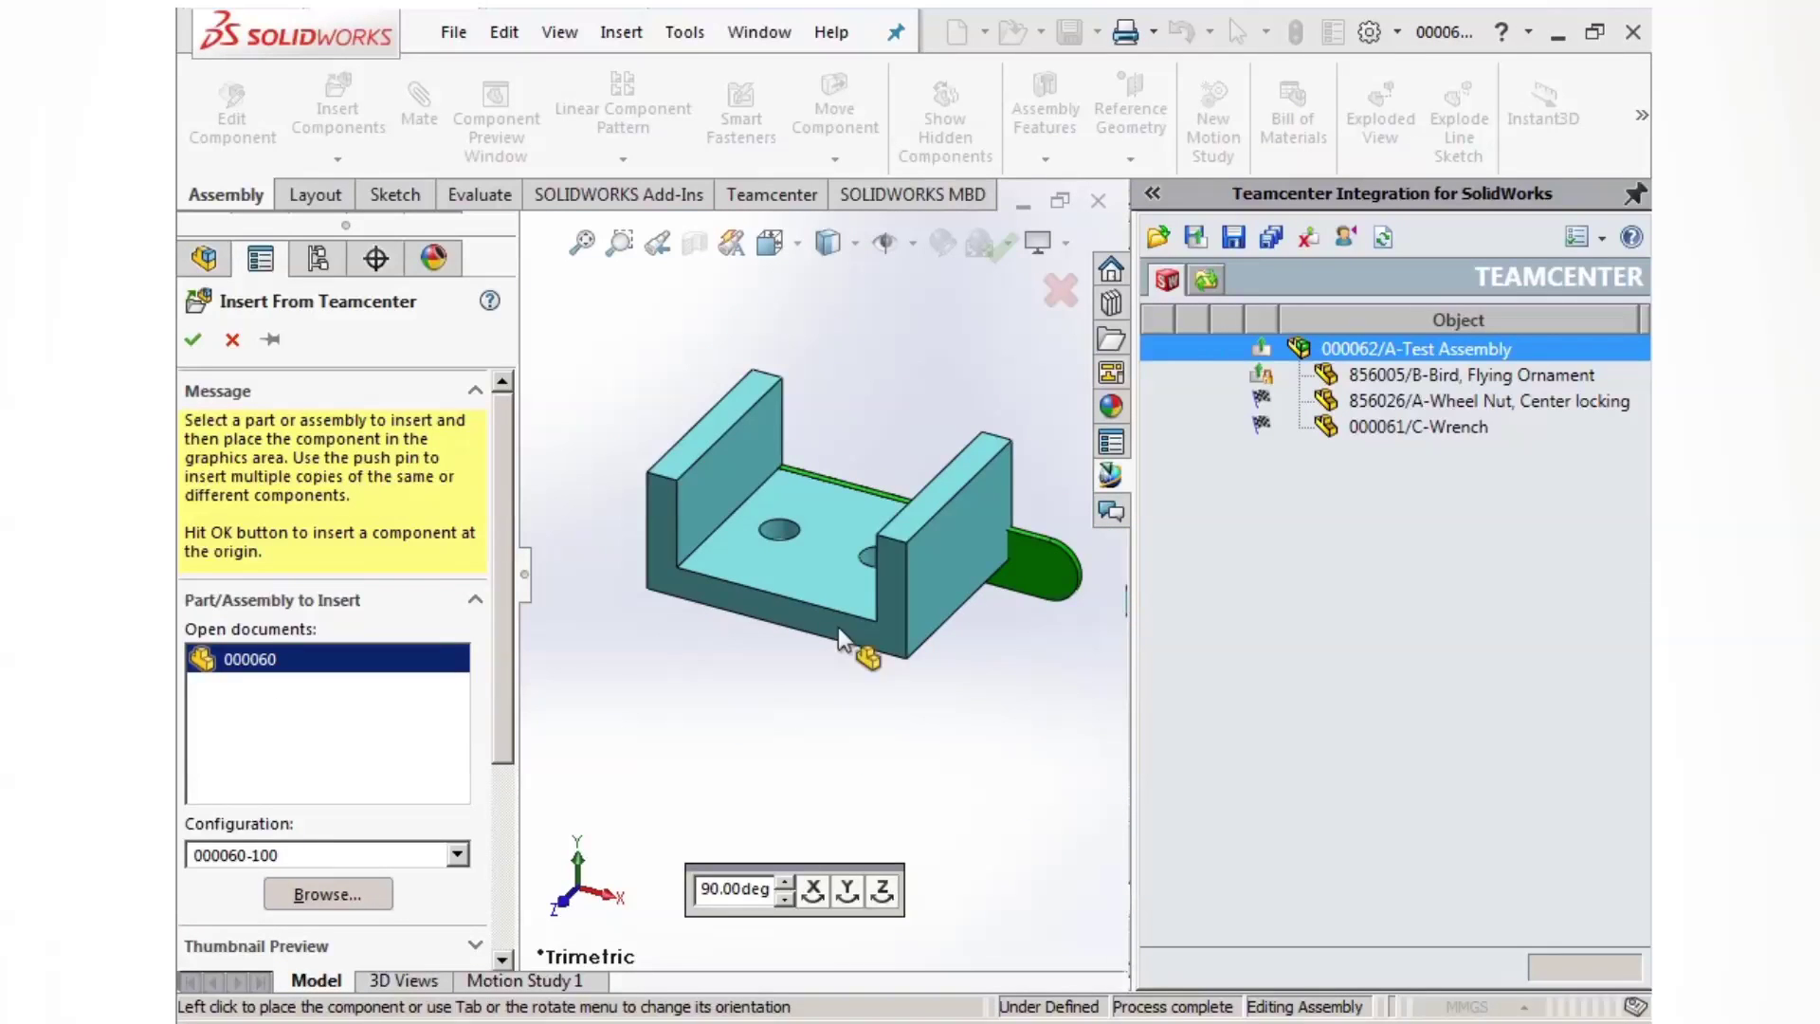
click(769, 730)
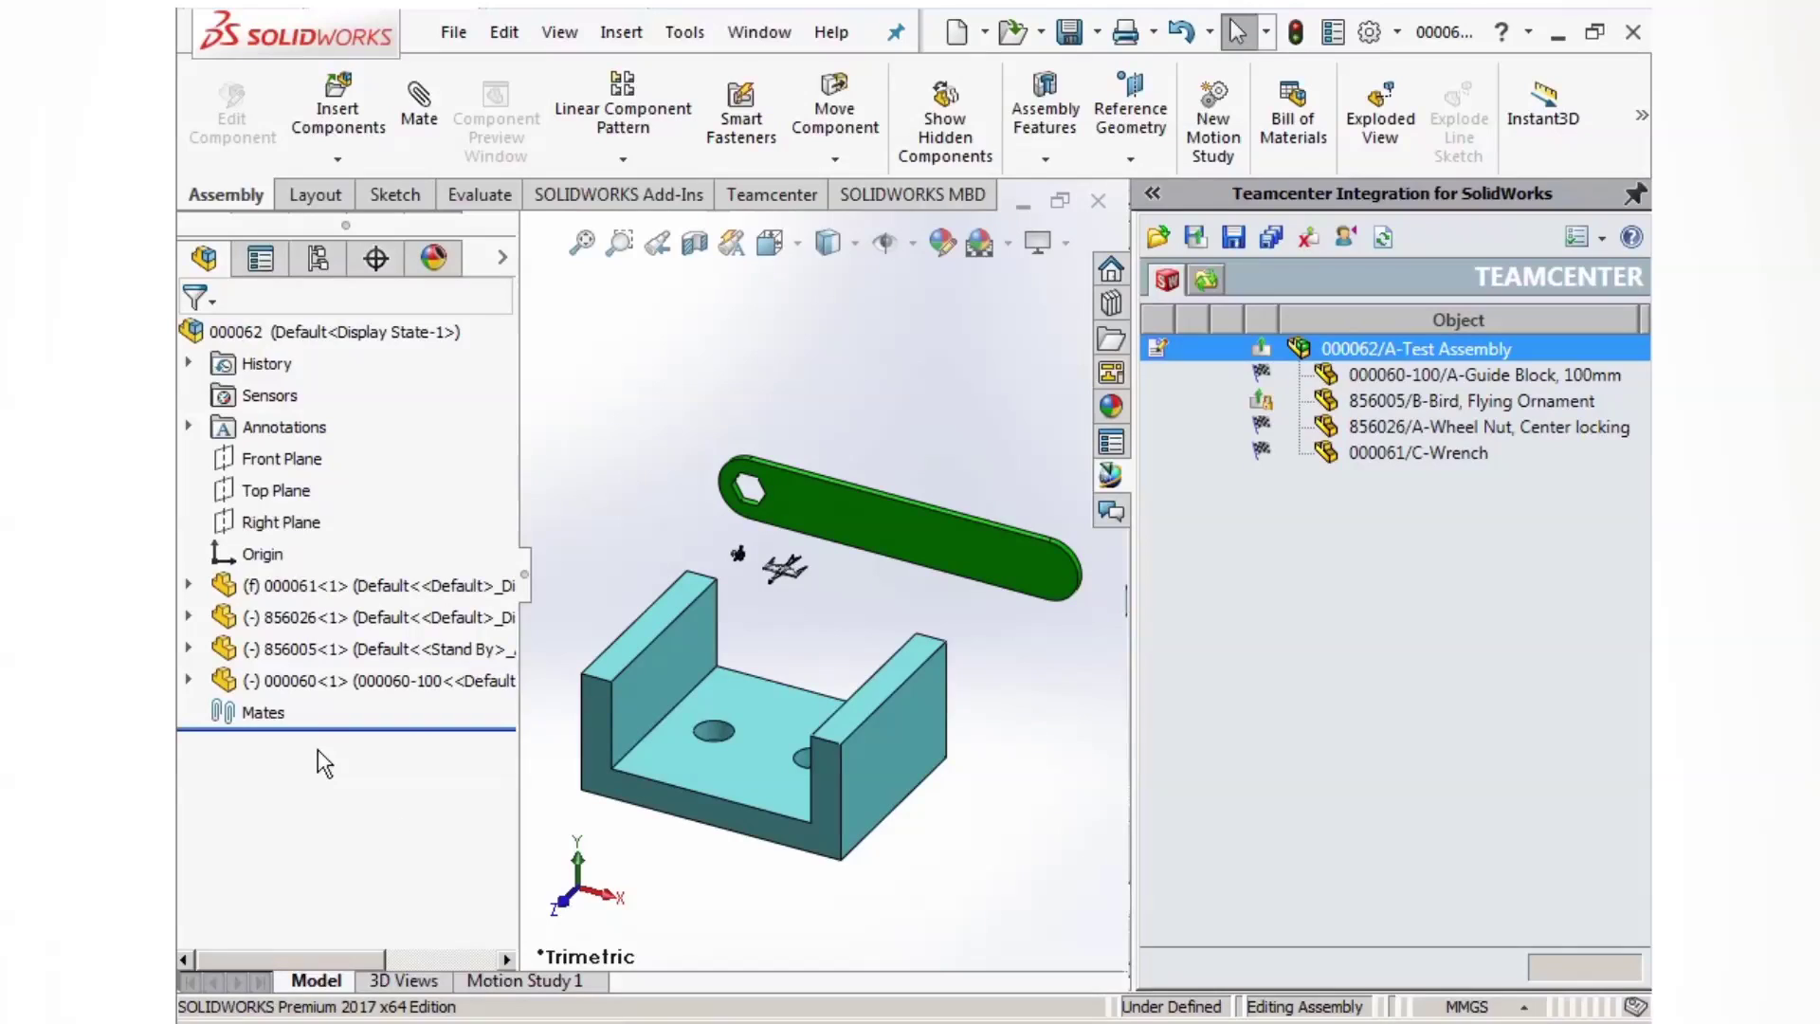
Step: Switch the guide block to the 000060-150 configuration and fit the assembly in view
click(303, 682)
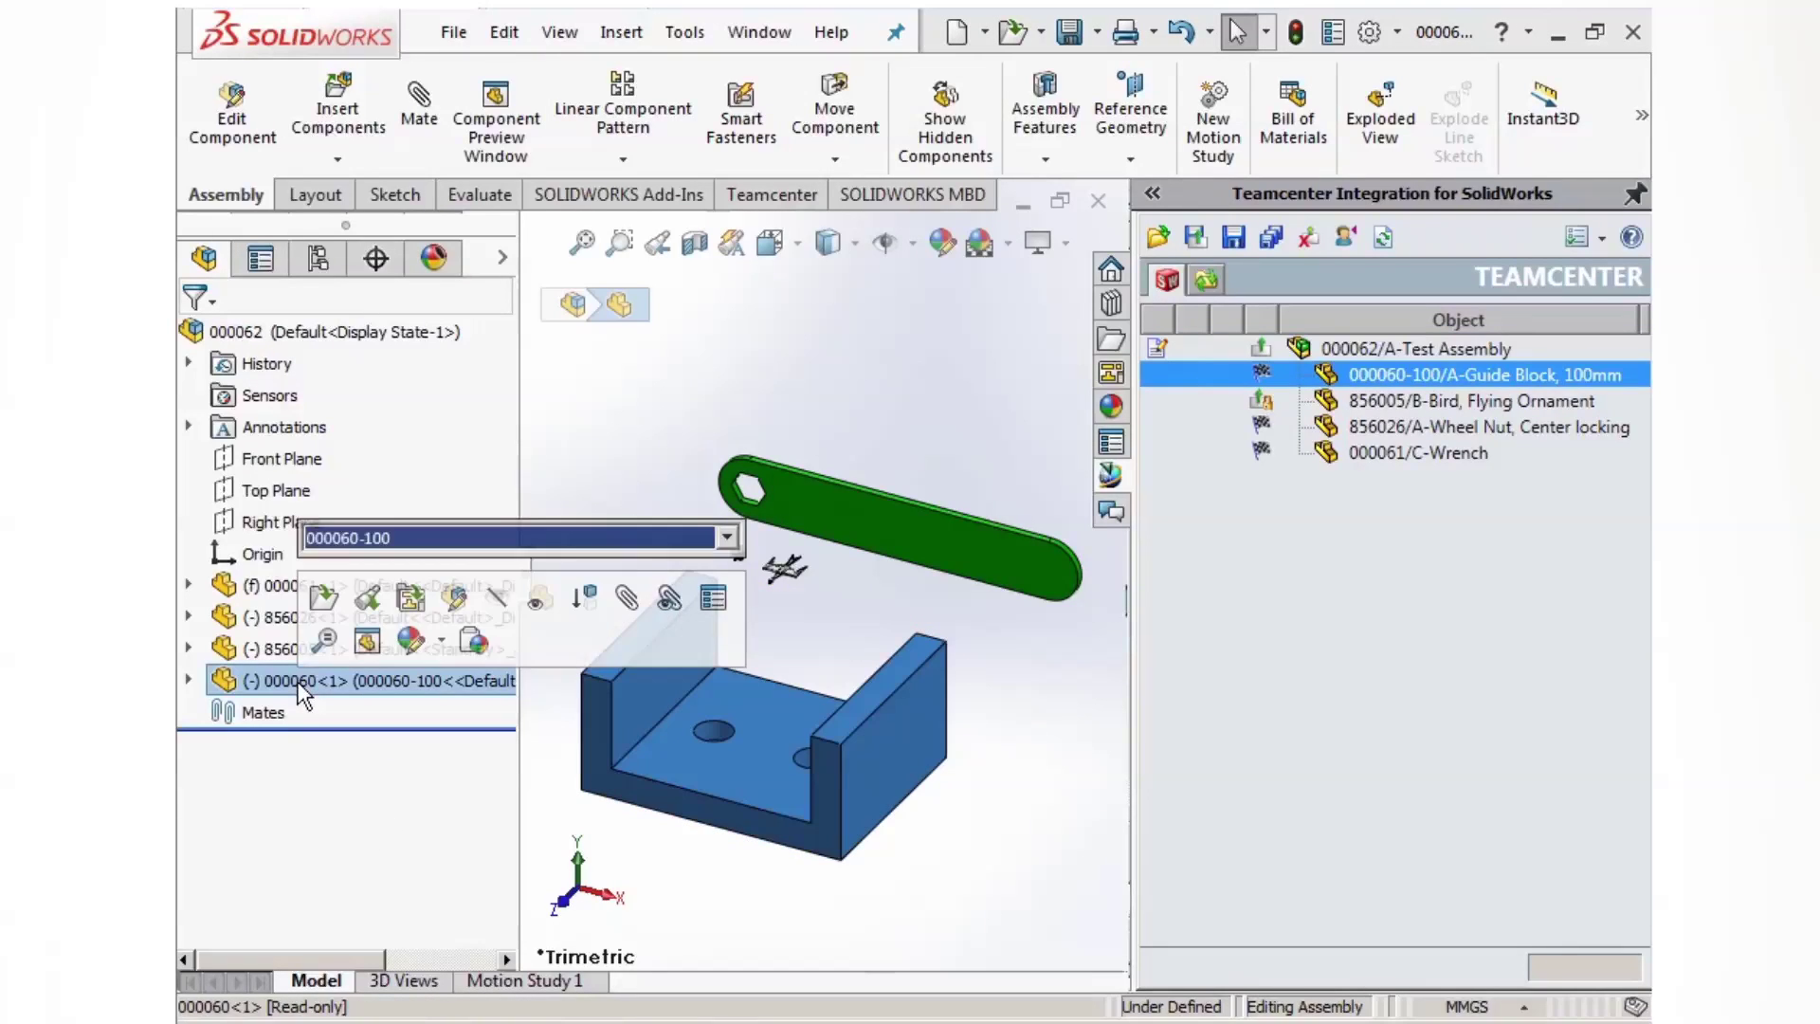
click(726, 537)
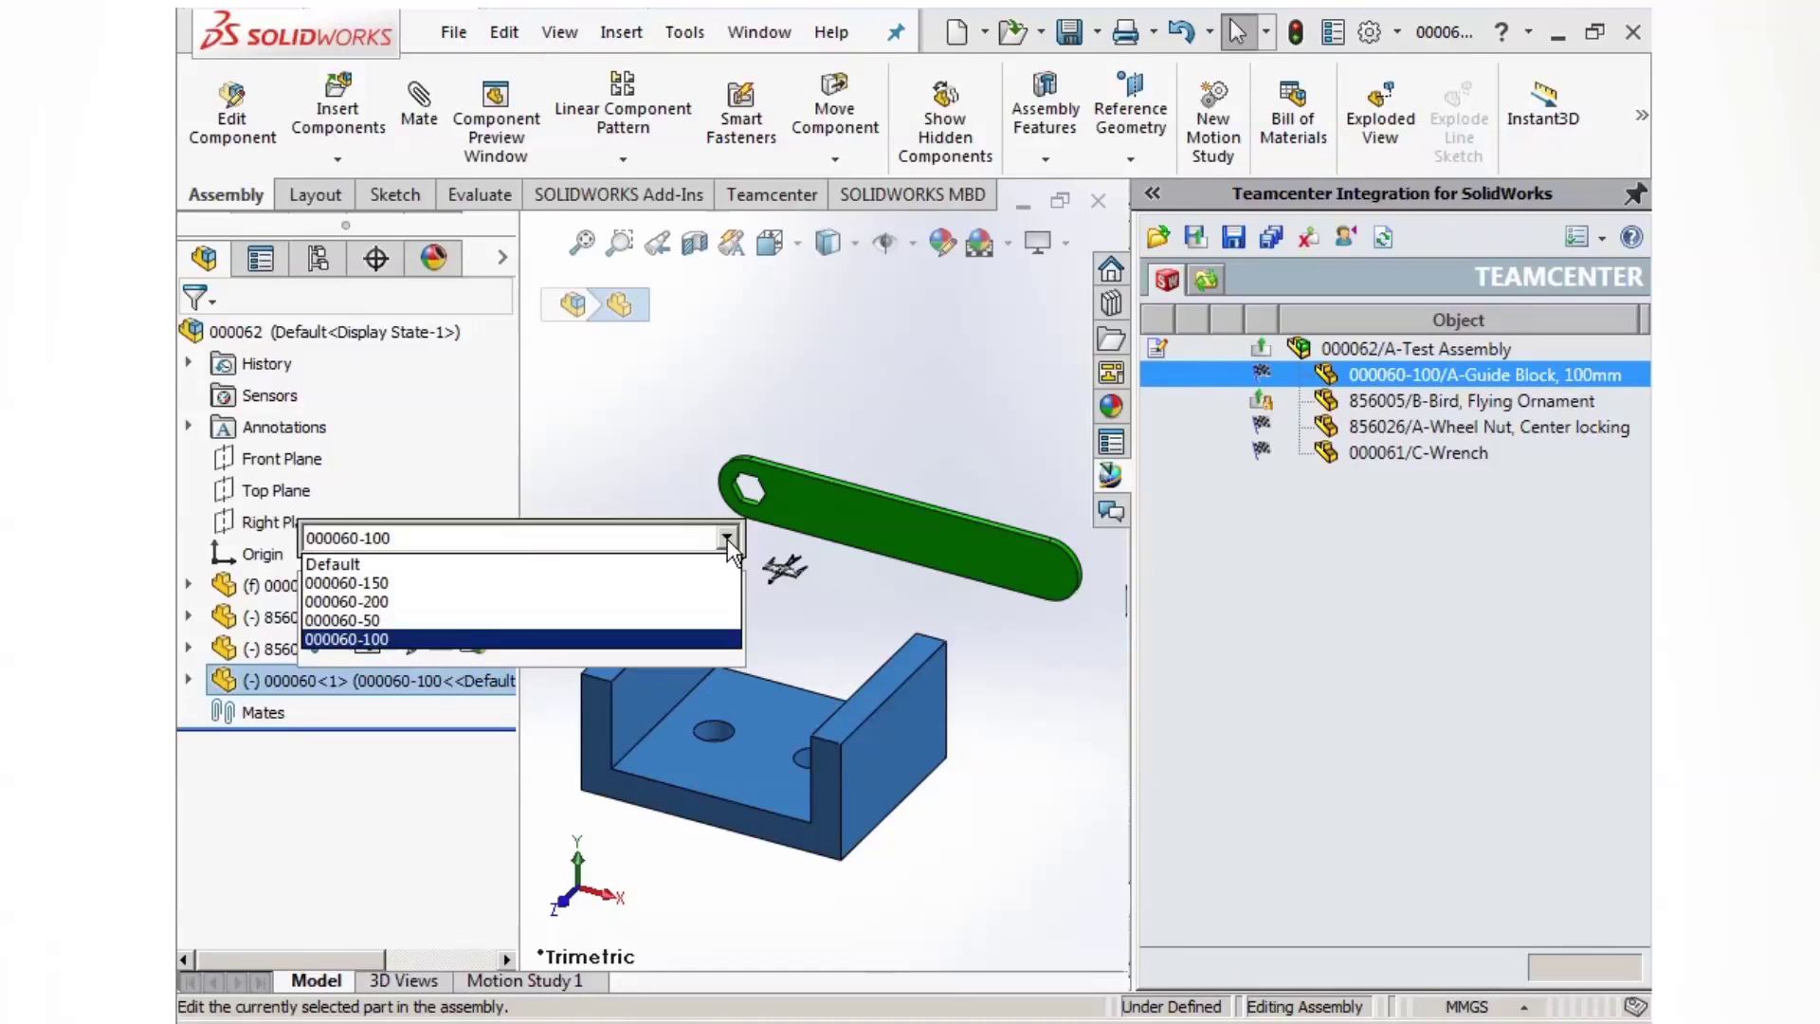
click(389, 584)
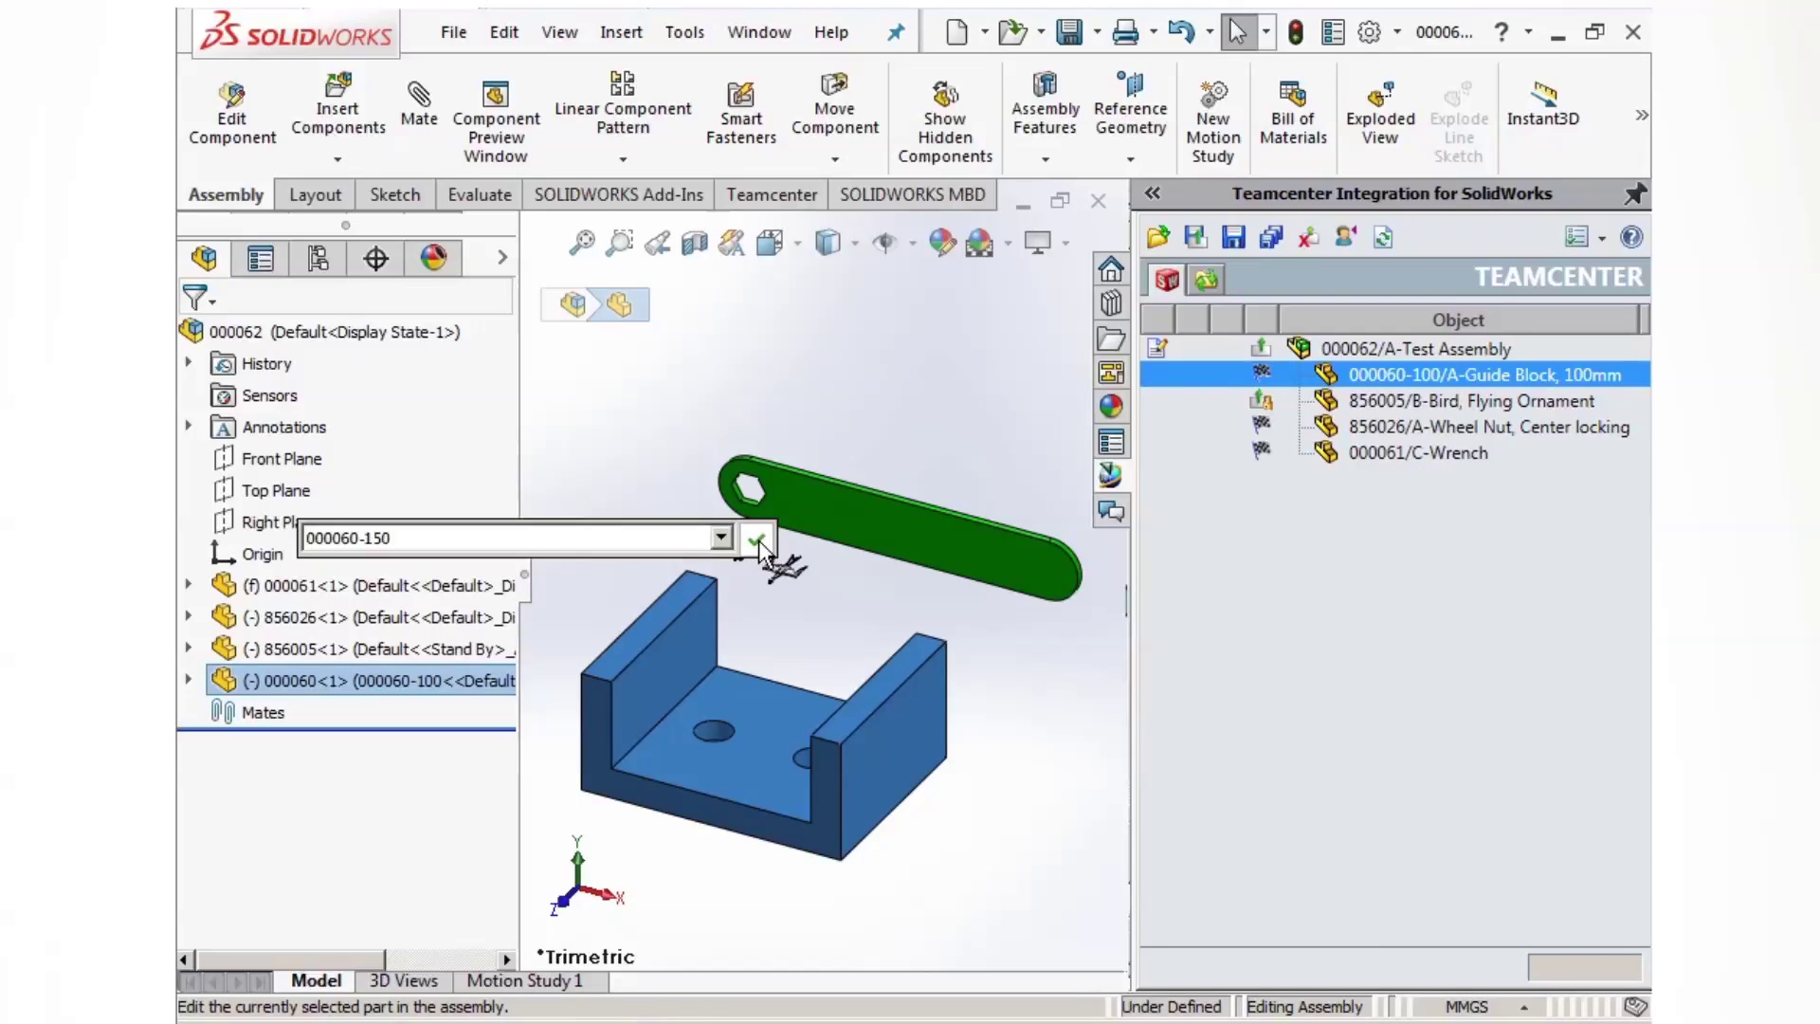
click(757, 540)
click(946, 874)
key(f)
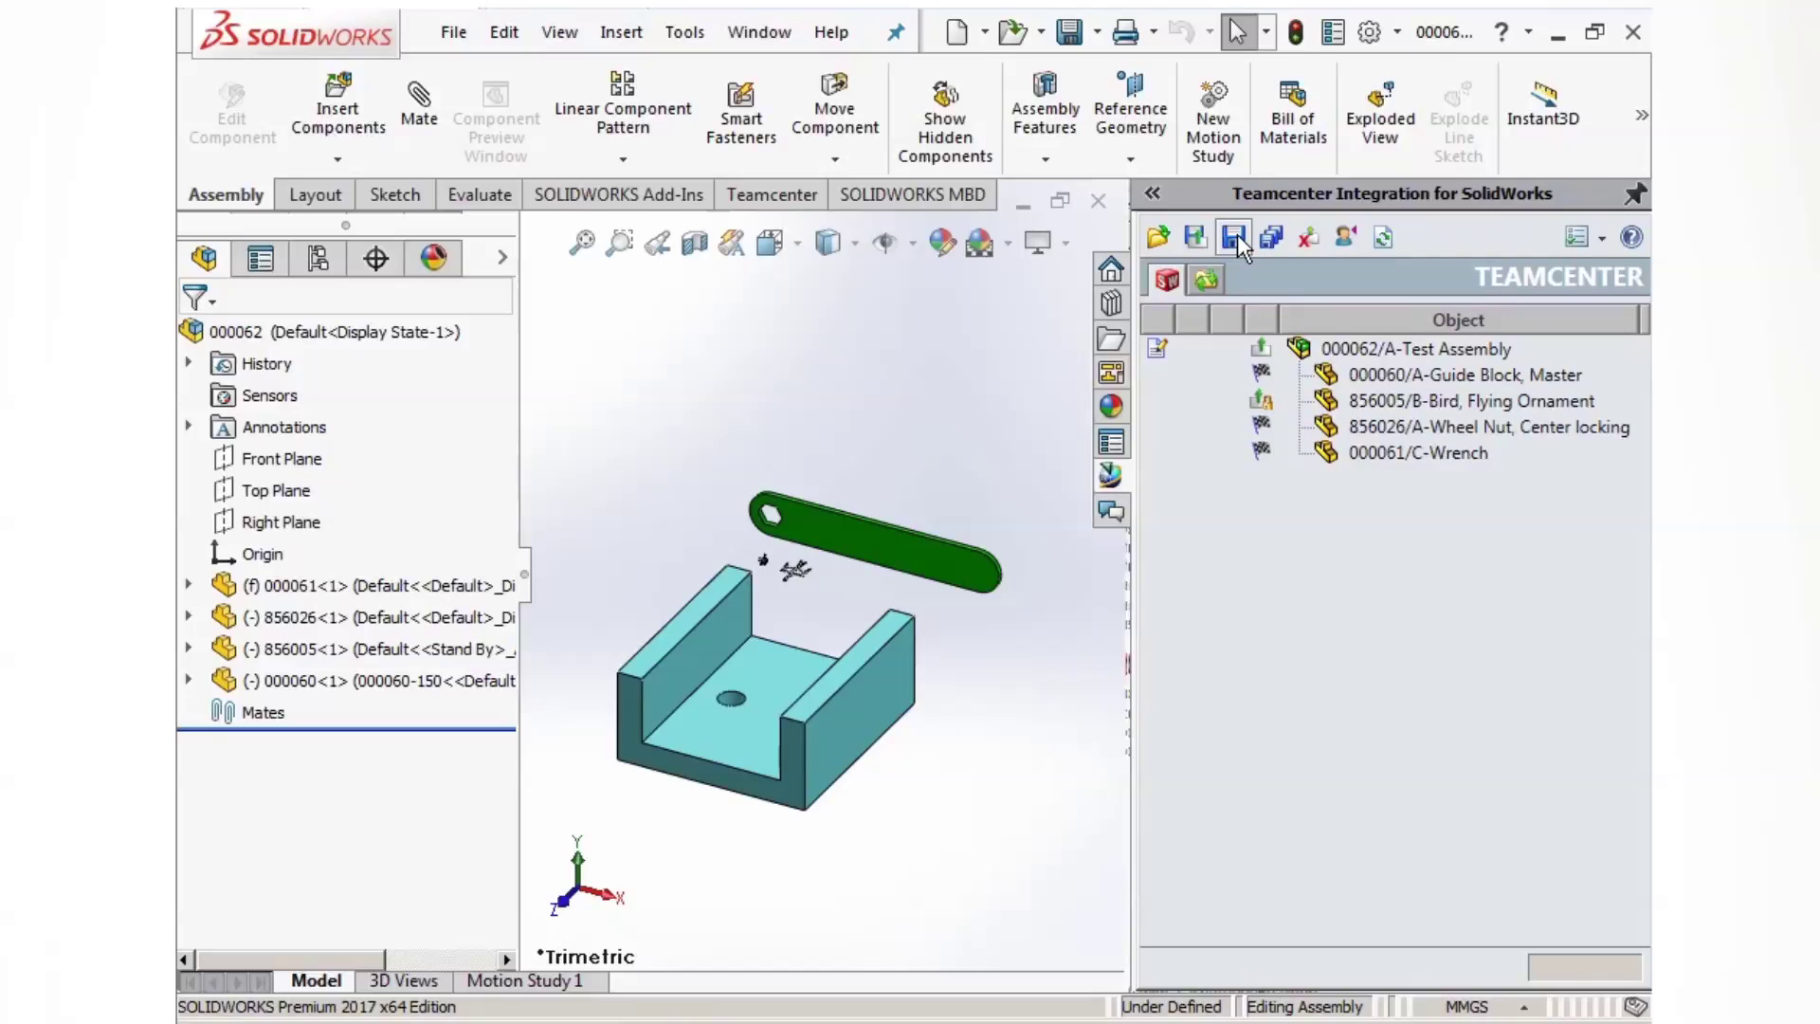
Step: Save the Test Assembly to Teamcenter with the assembly ticked for saving
click(1234, 237)
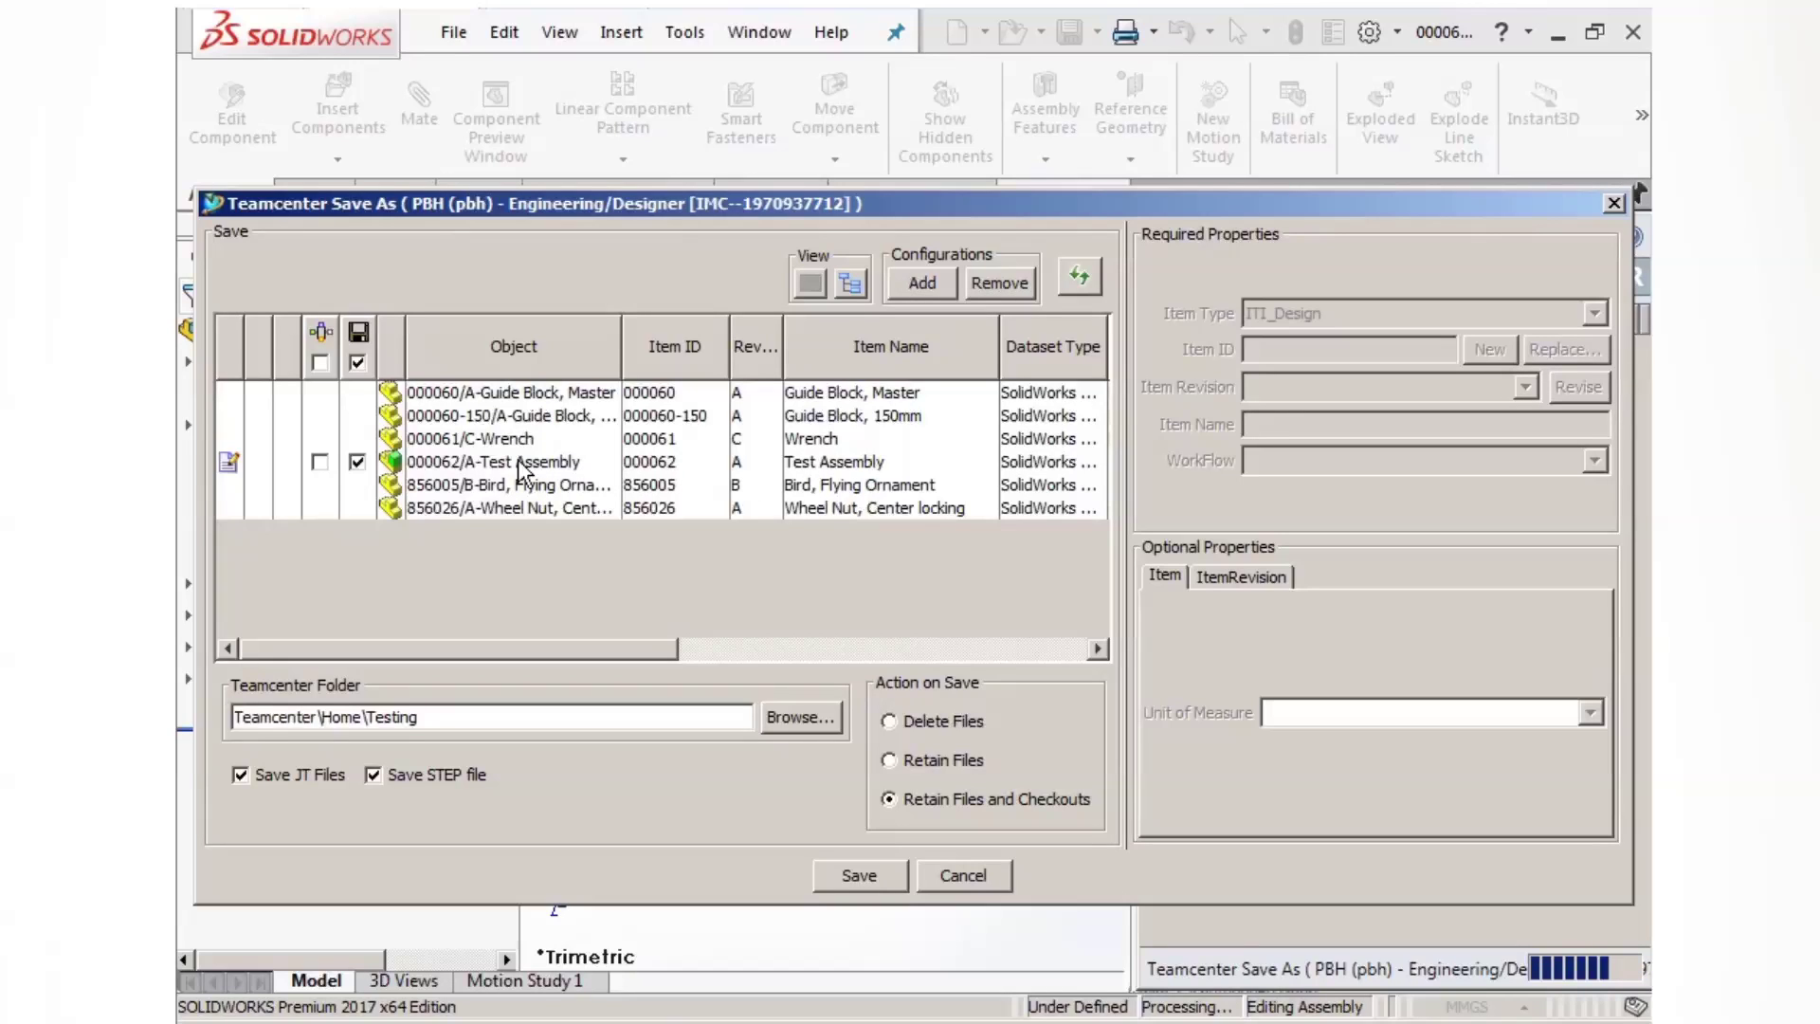
mouse_move(442, 466)
click(320, 362)
click(871, 880)
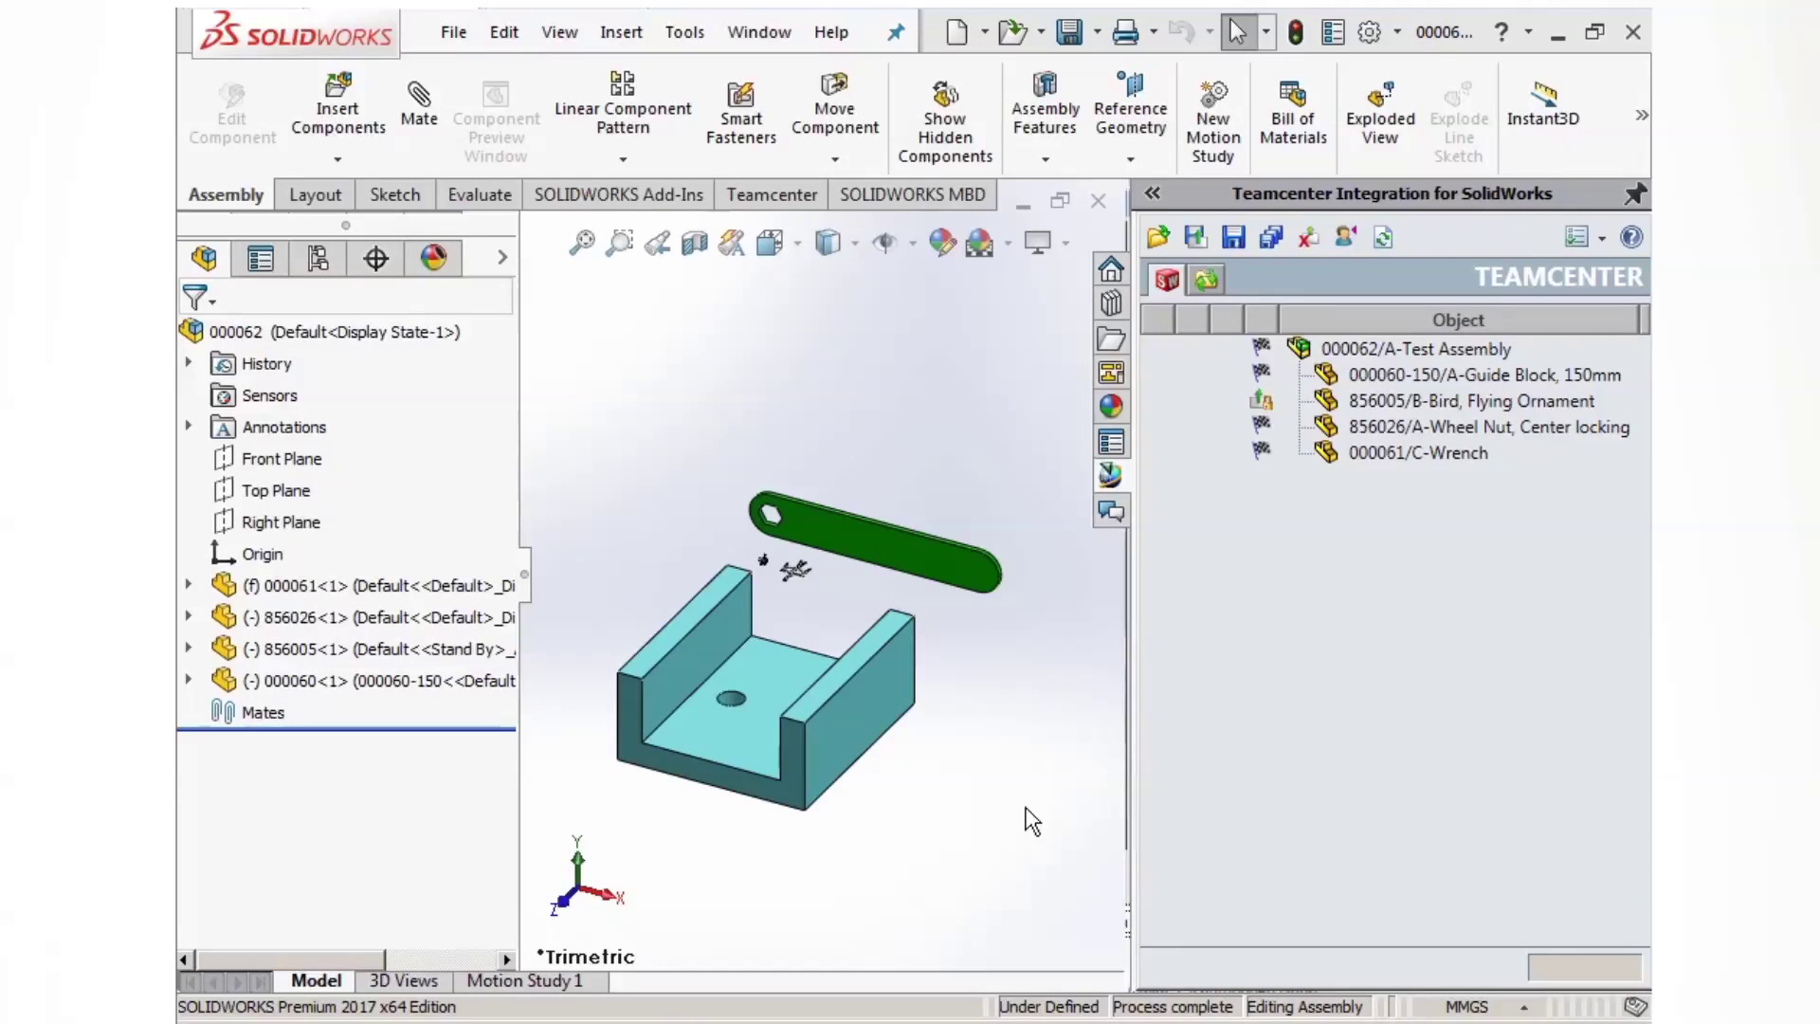
Step: In Teamcenter, check the 000062 revision's Checkpoint status and open 000062/A-View in Structure Manager
mouse_move(746, 1020)
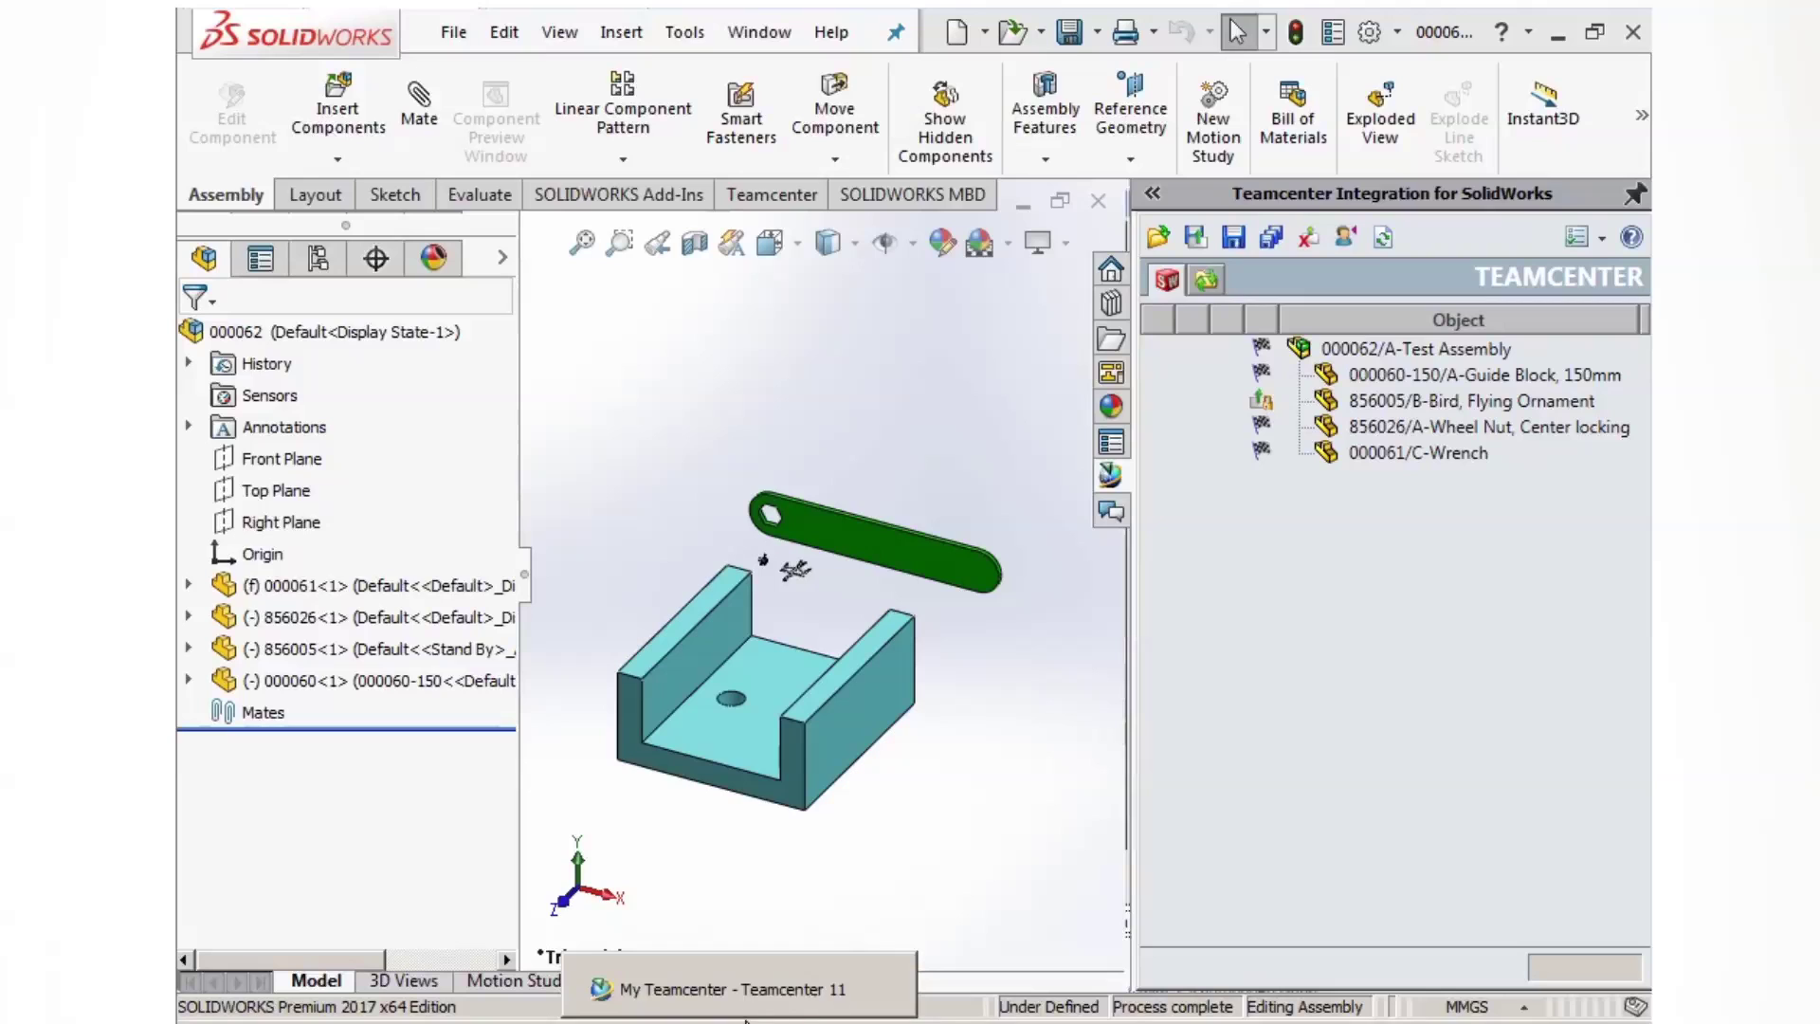
click(720, 989)
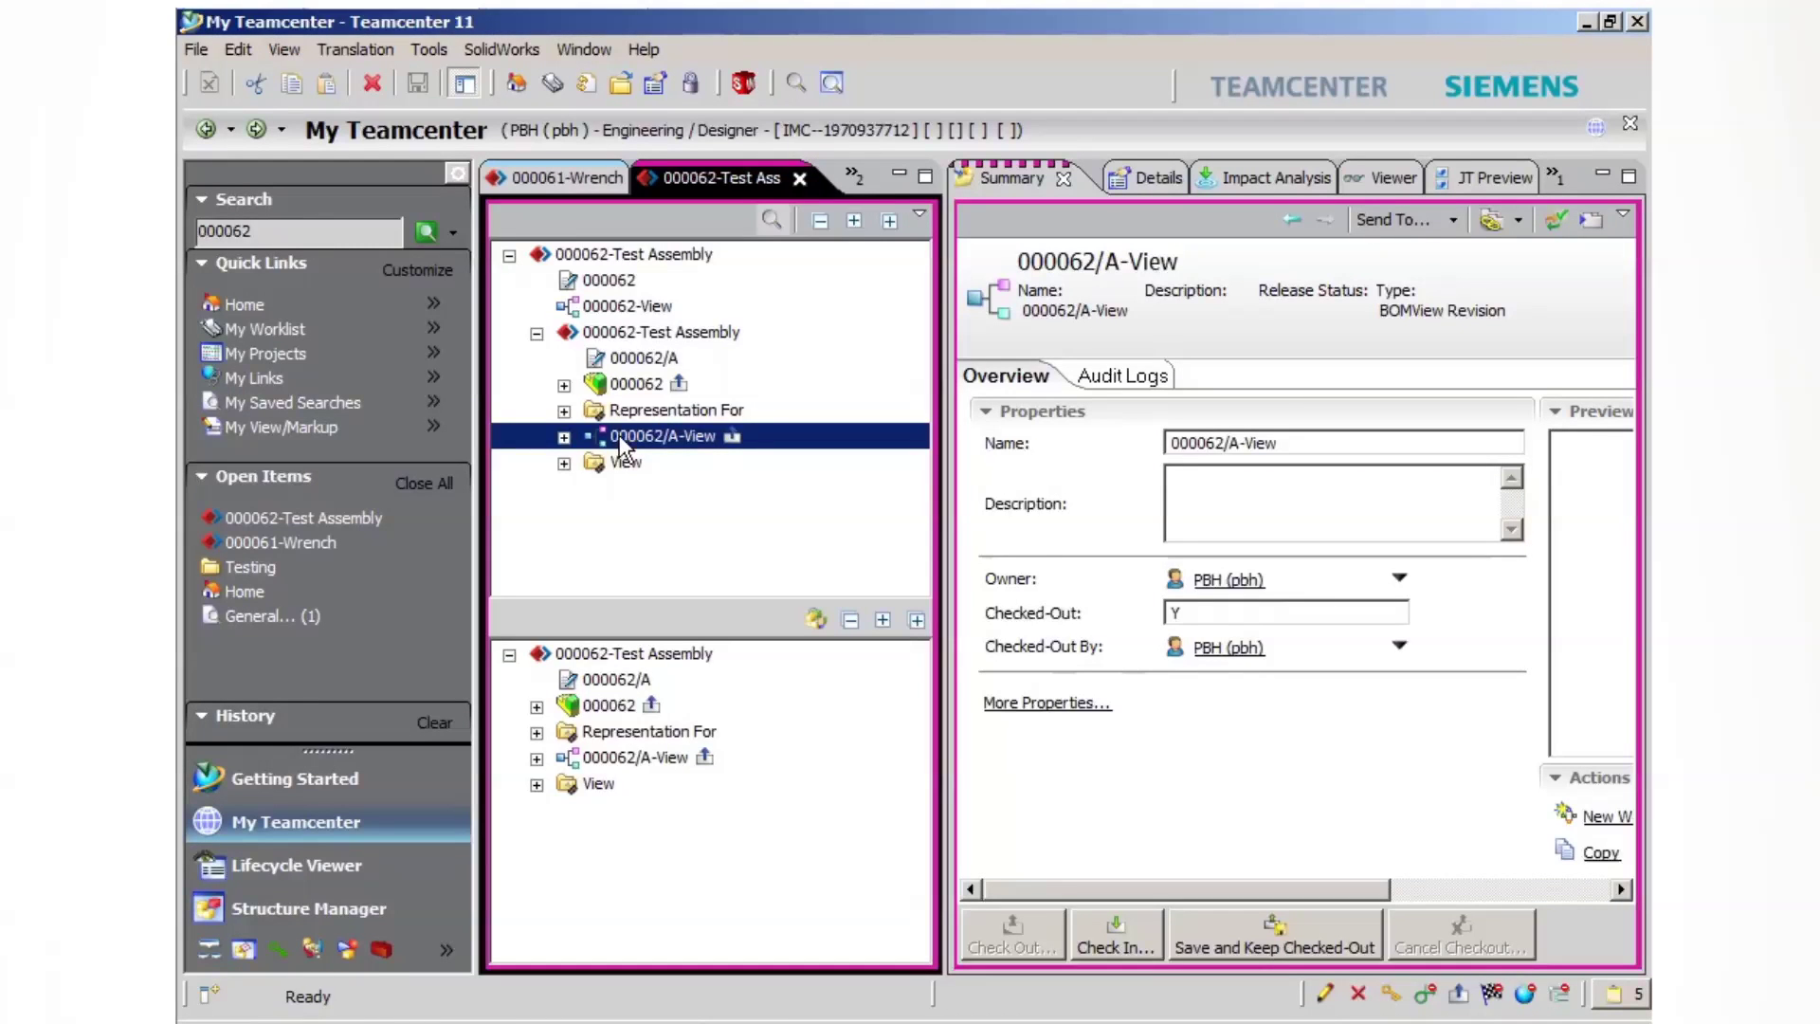
click(633, 342)
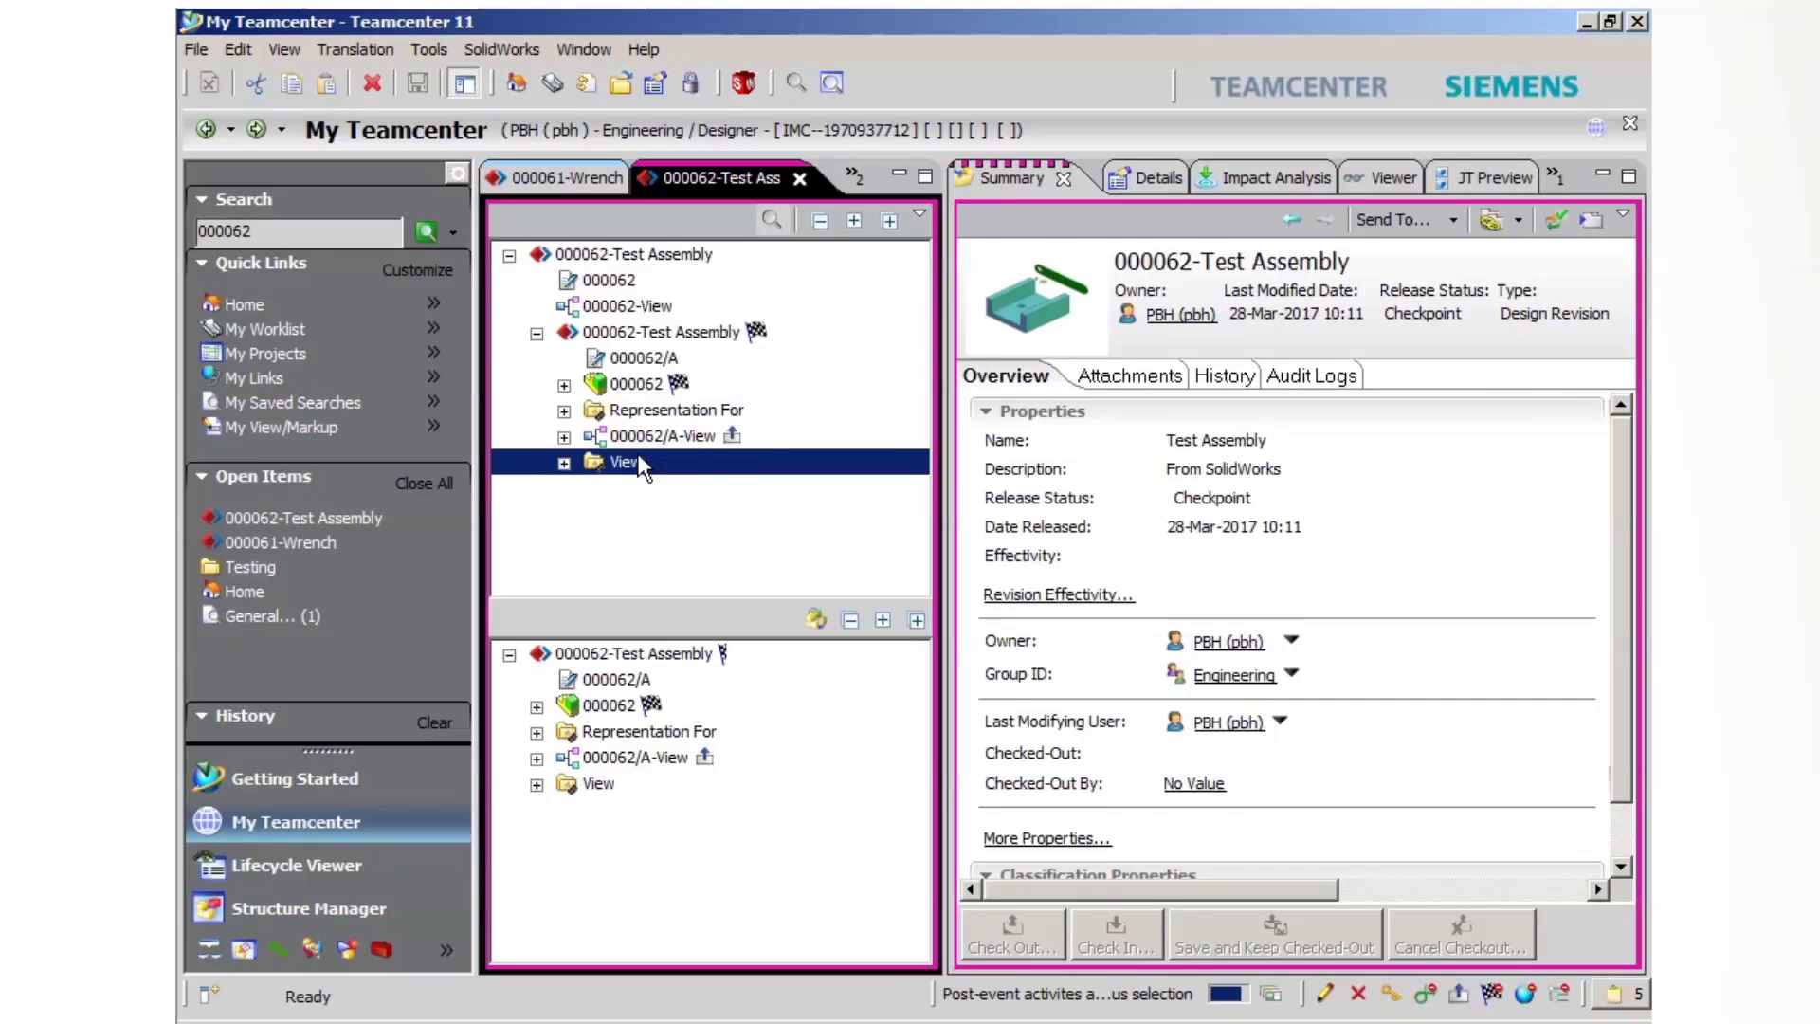
shift+click(625, 461)
click(585, 84)
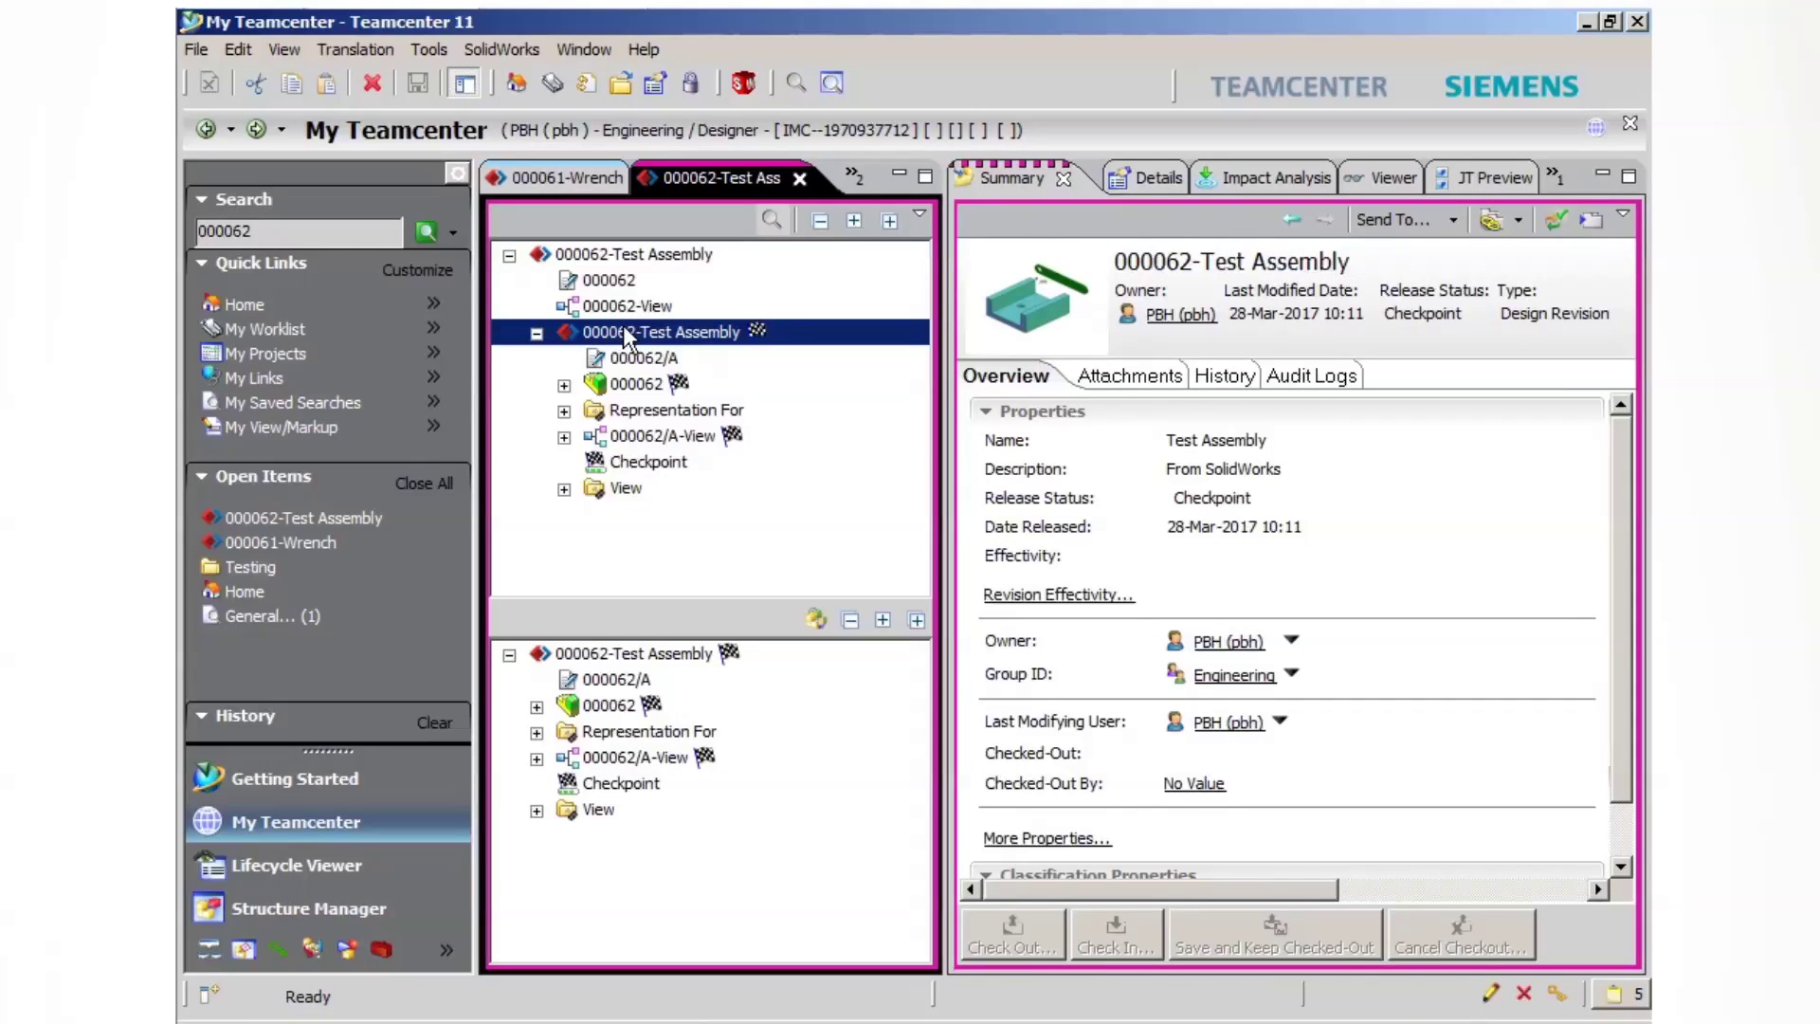
click(637, 383)
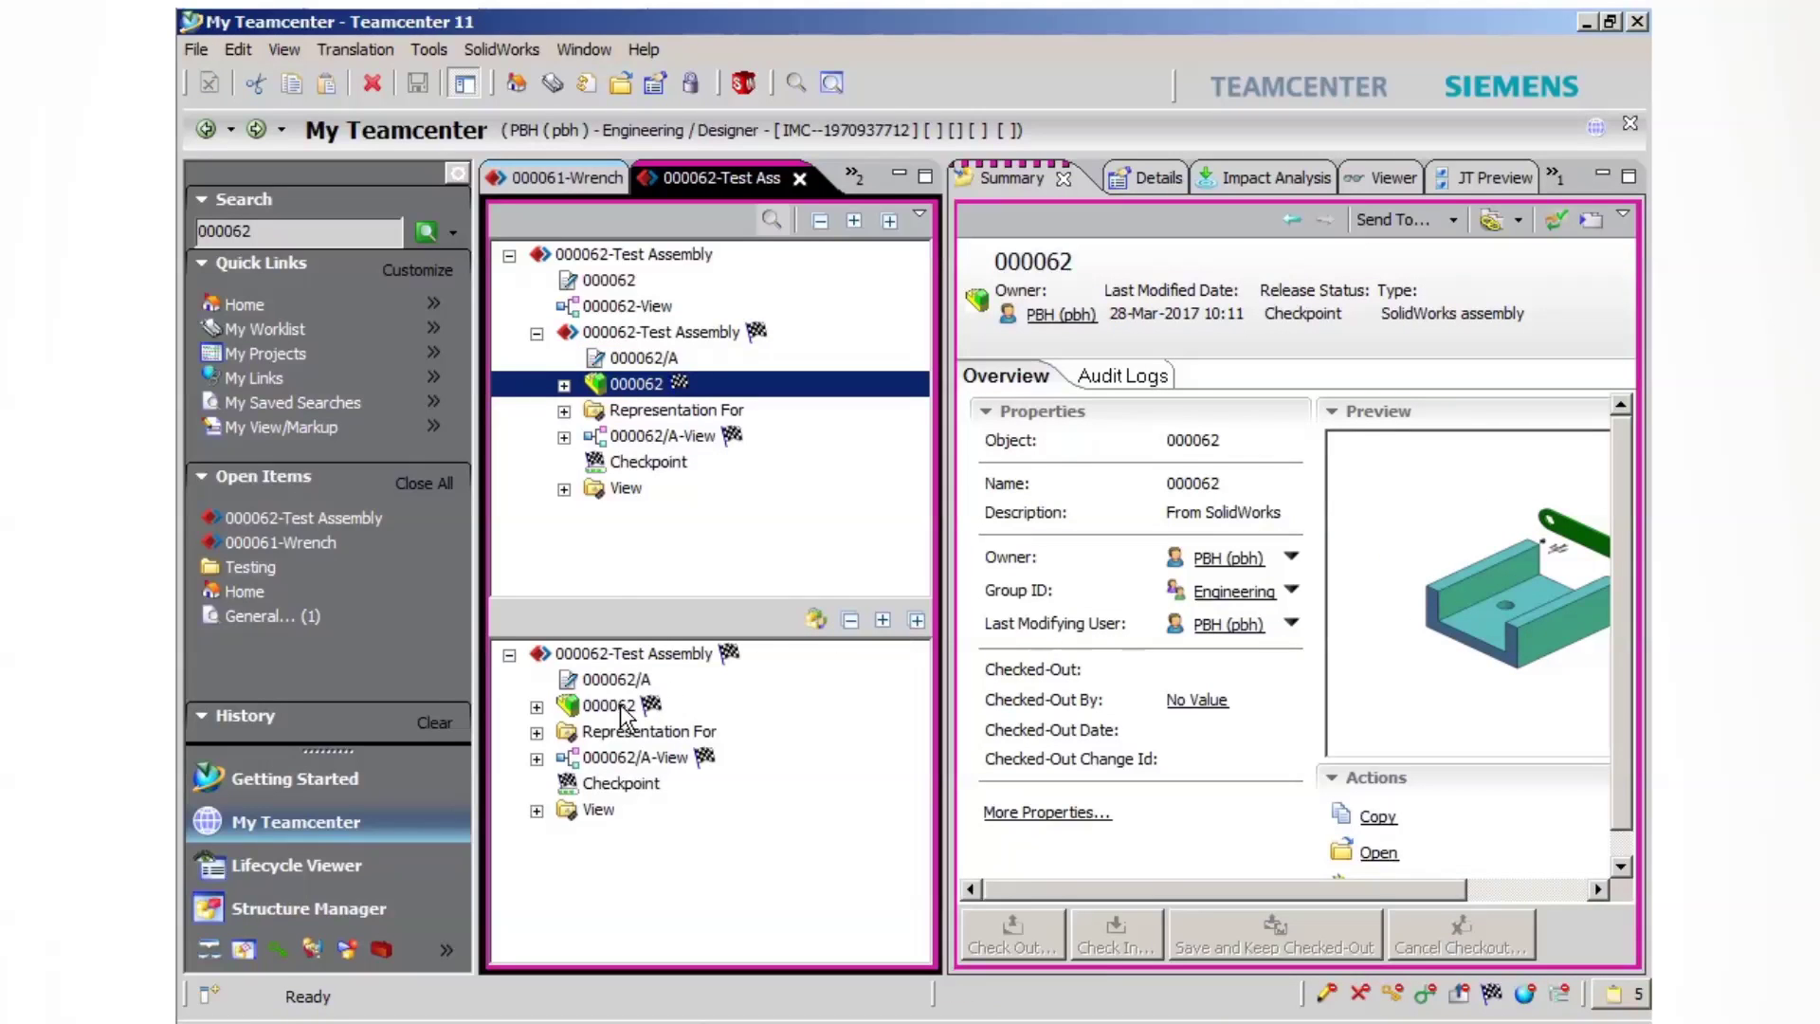
double_click(640, 437)
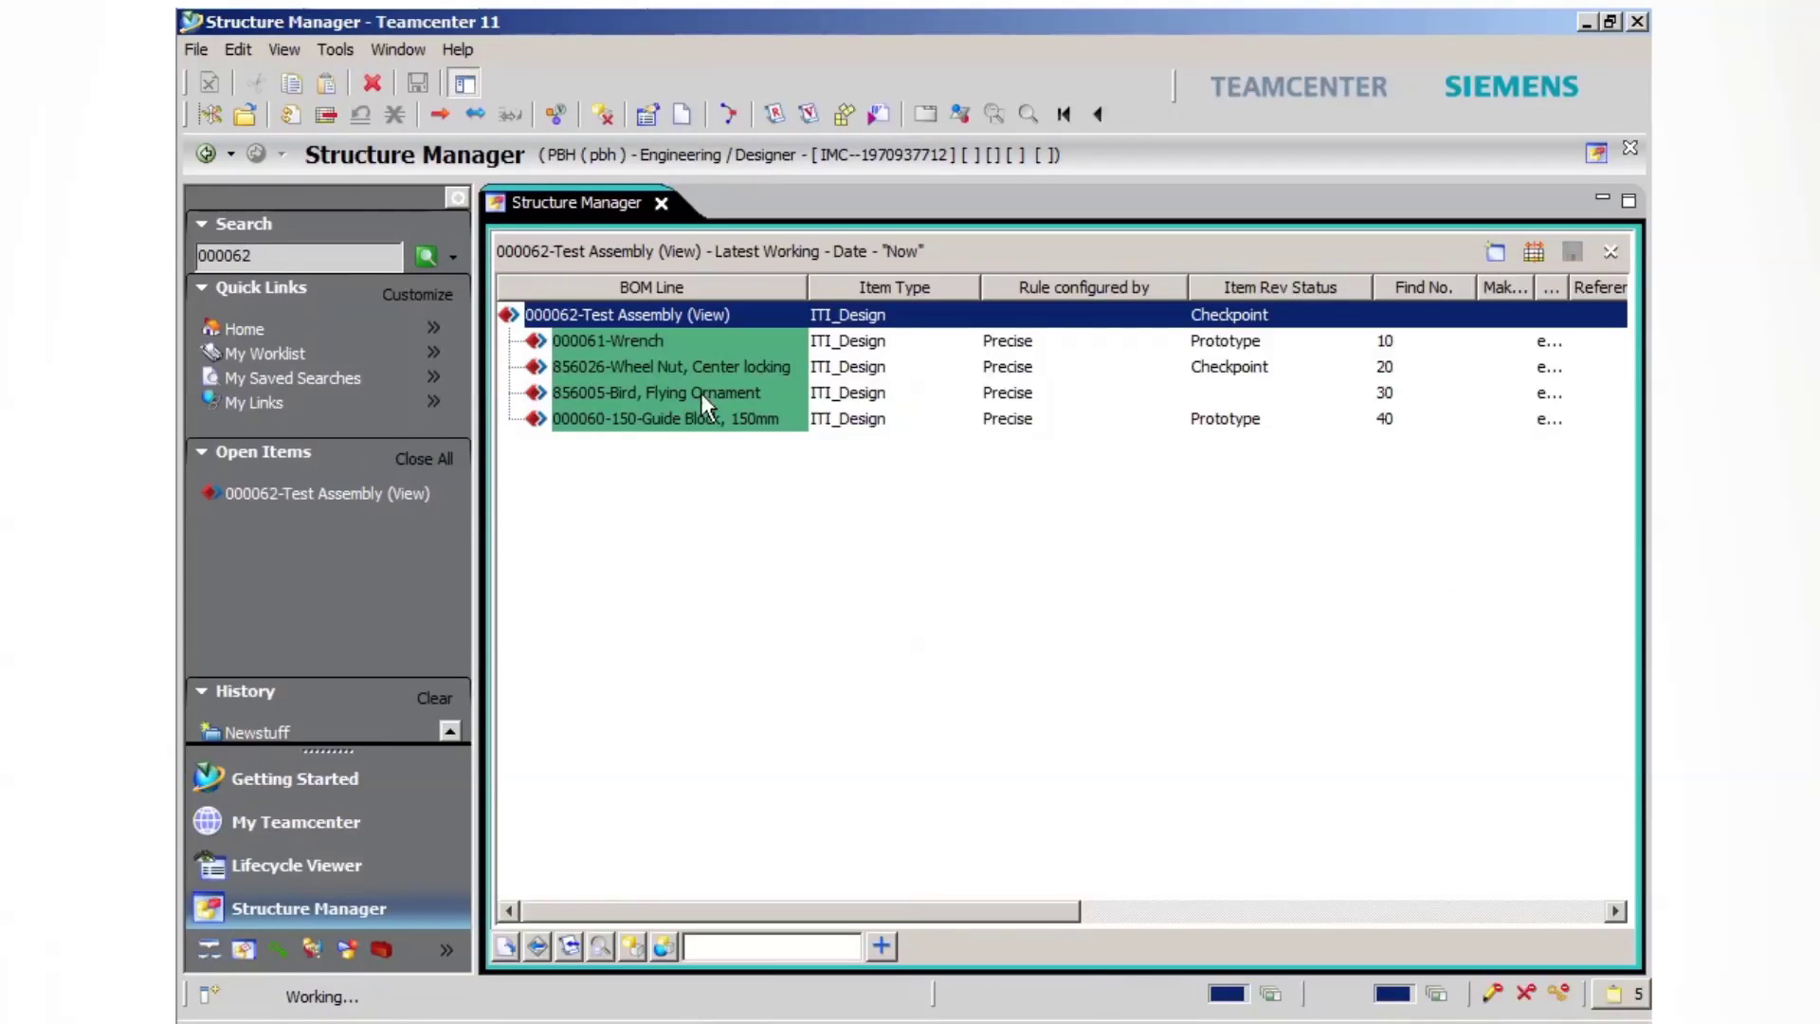
Step: Load all four parts into the 3-D viewer, orbit the model, then close Structure Manager
click(929, 116)
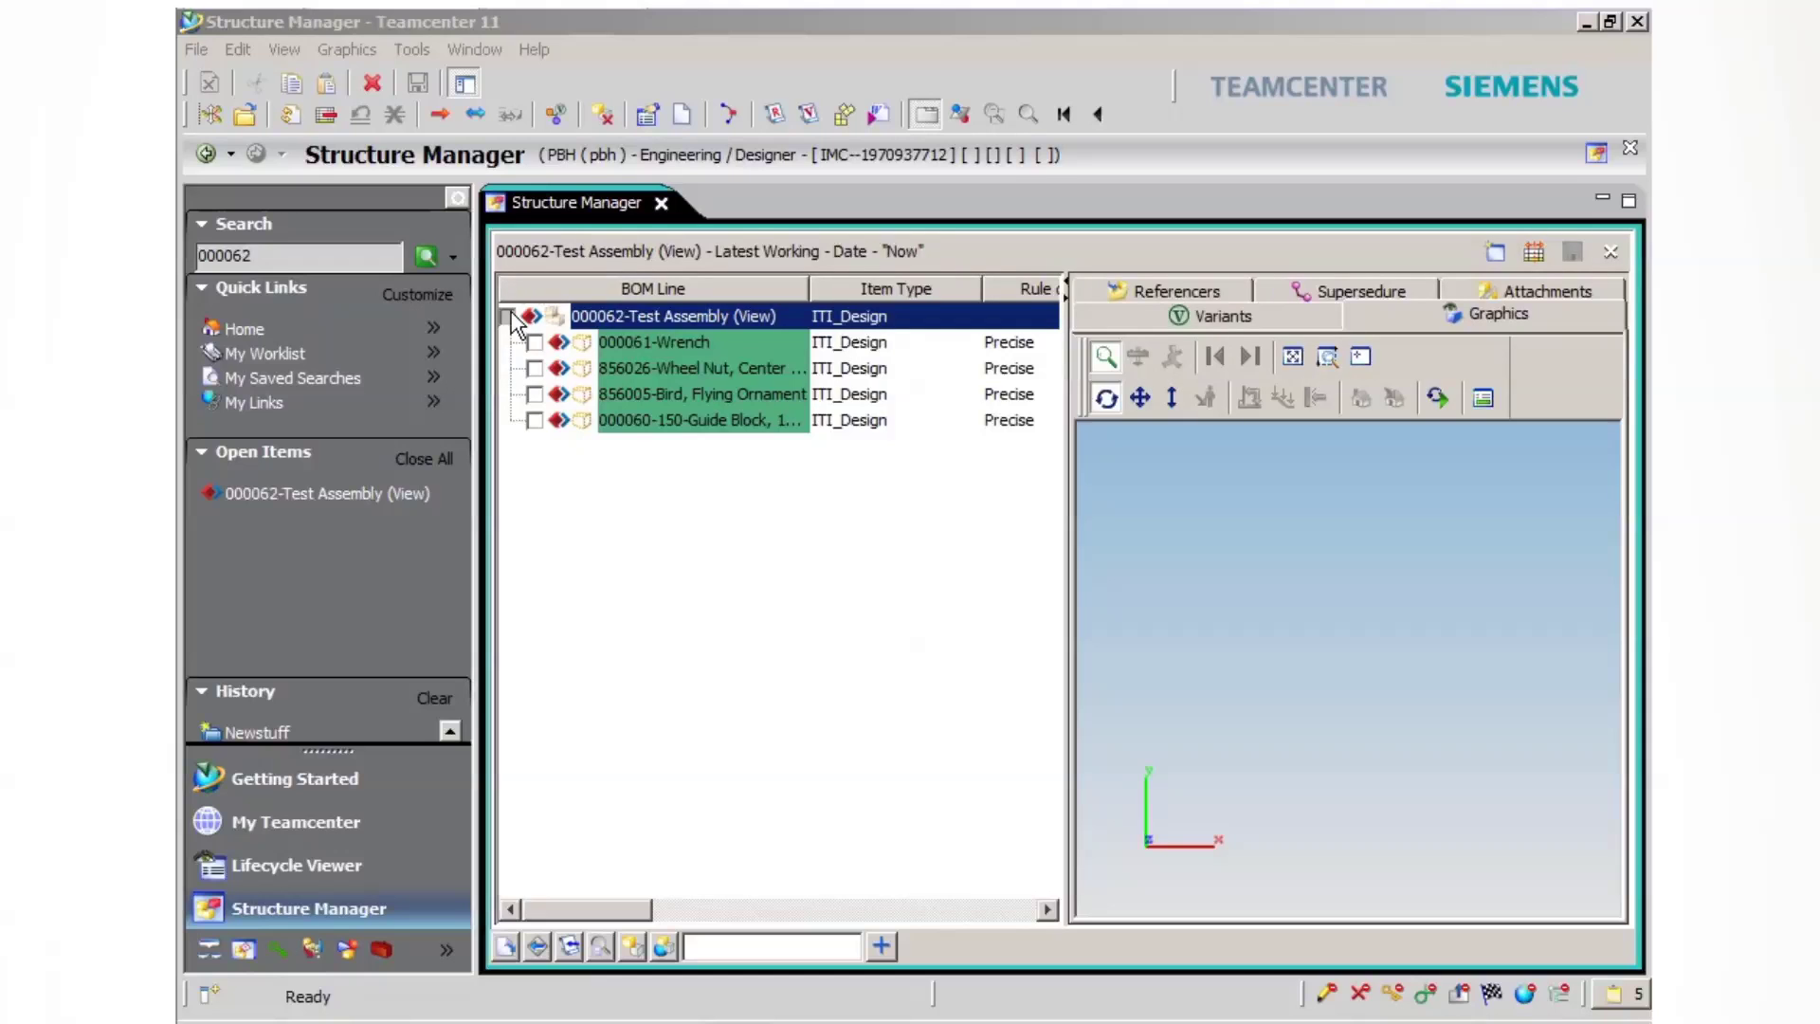
click(507, 316)
drag(1625, 730, 1418, 819)
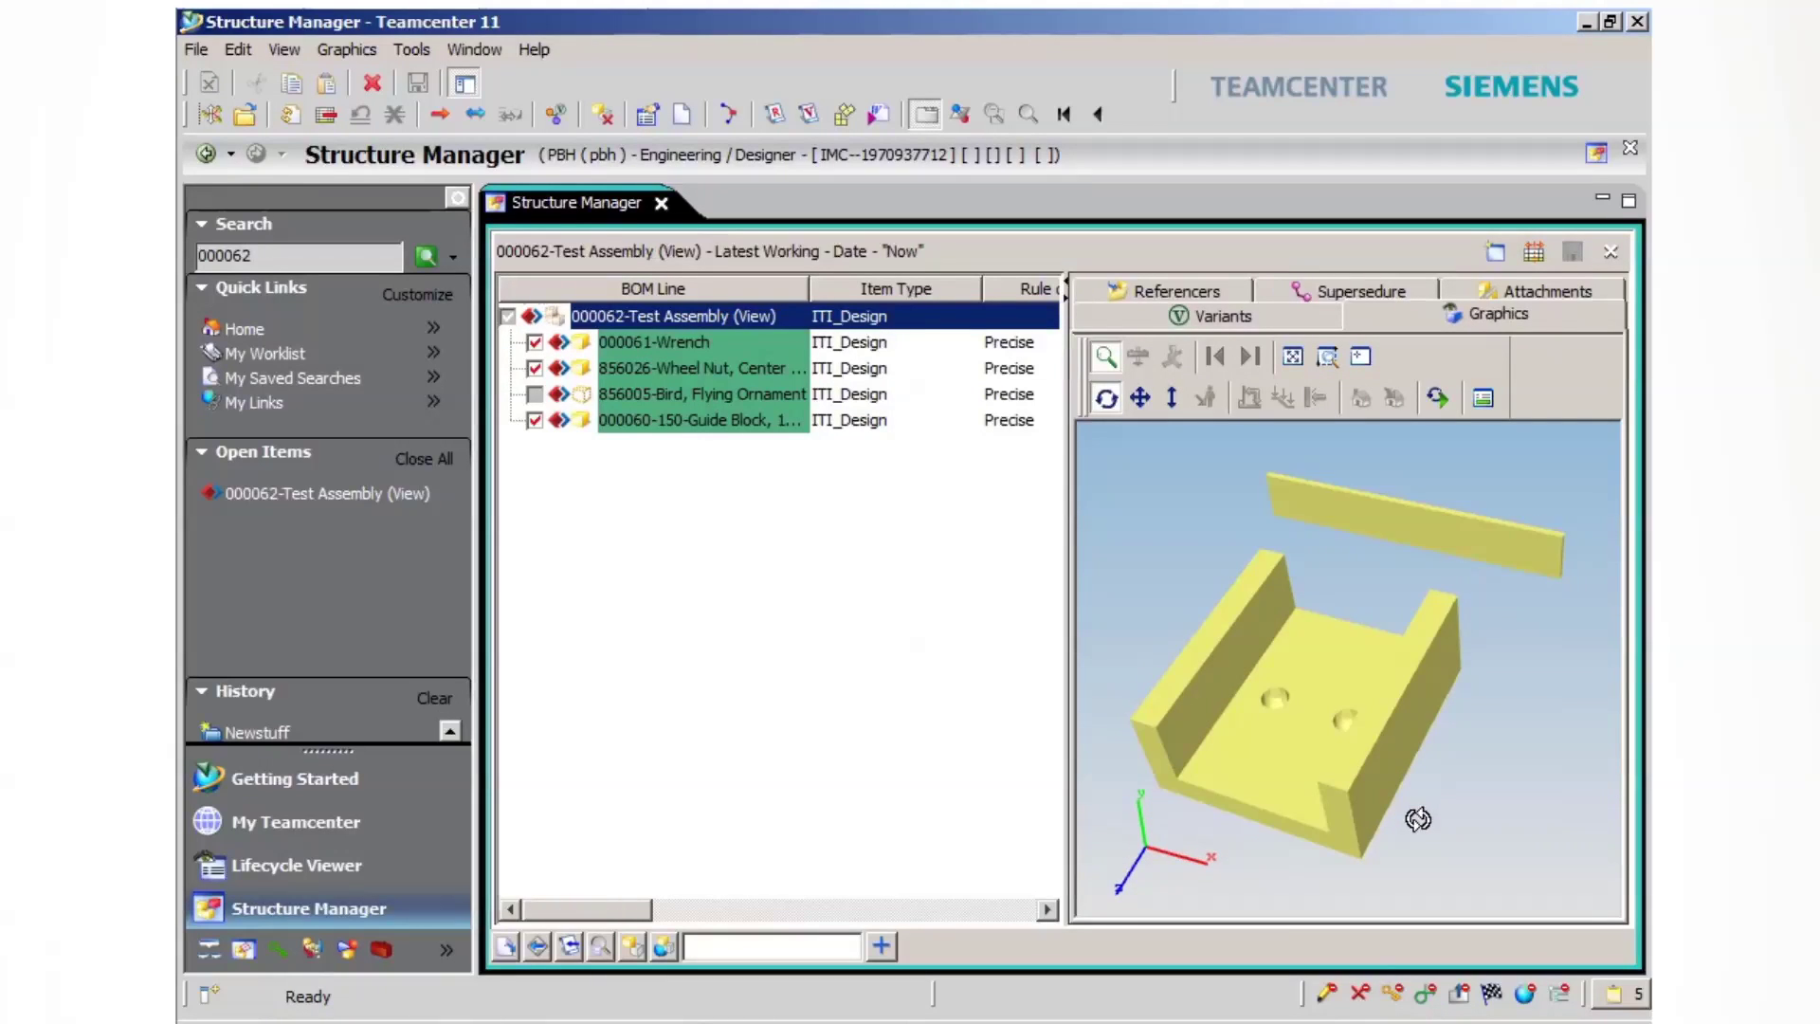
scroll(1311, 616, up, 6)
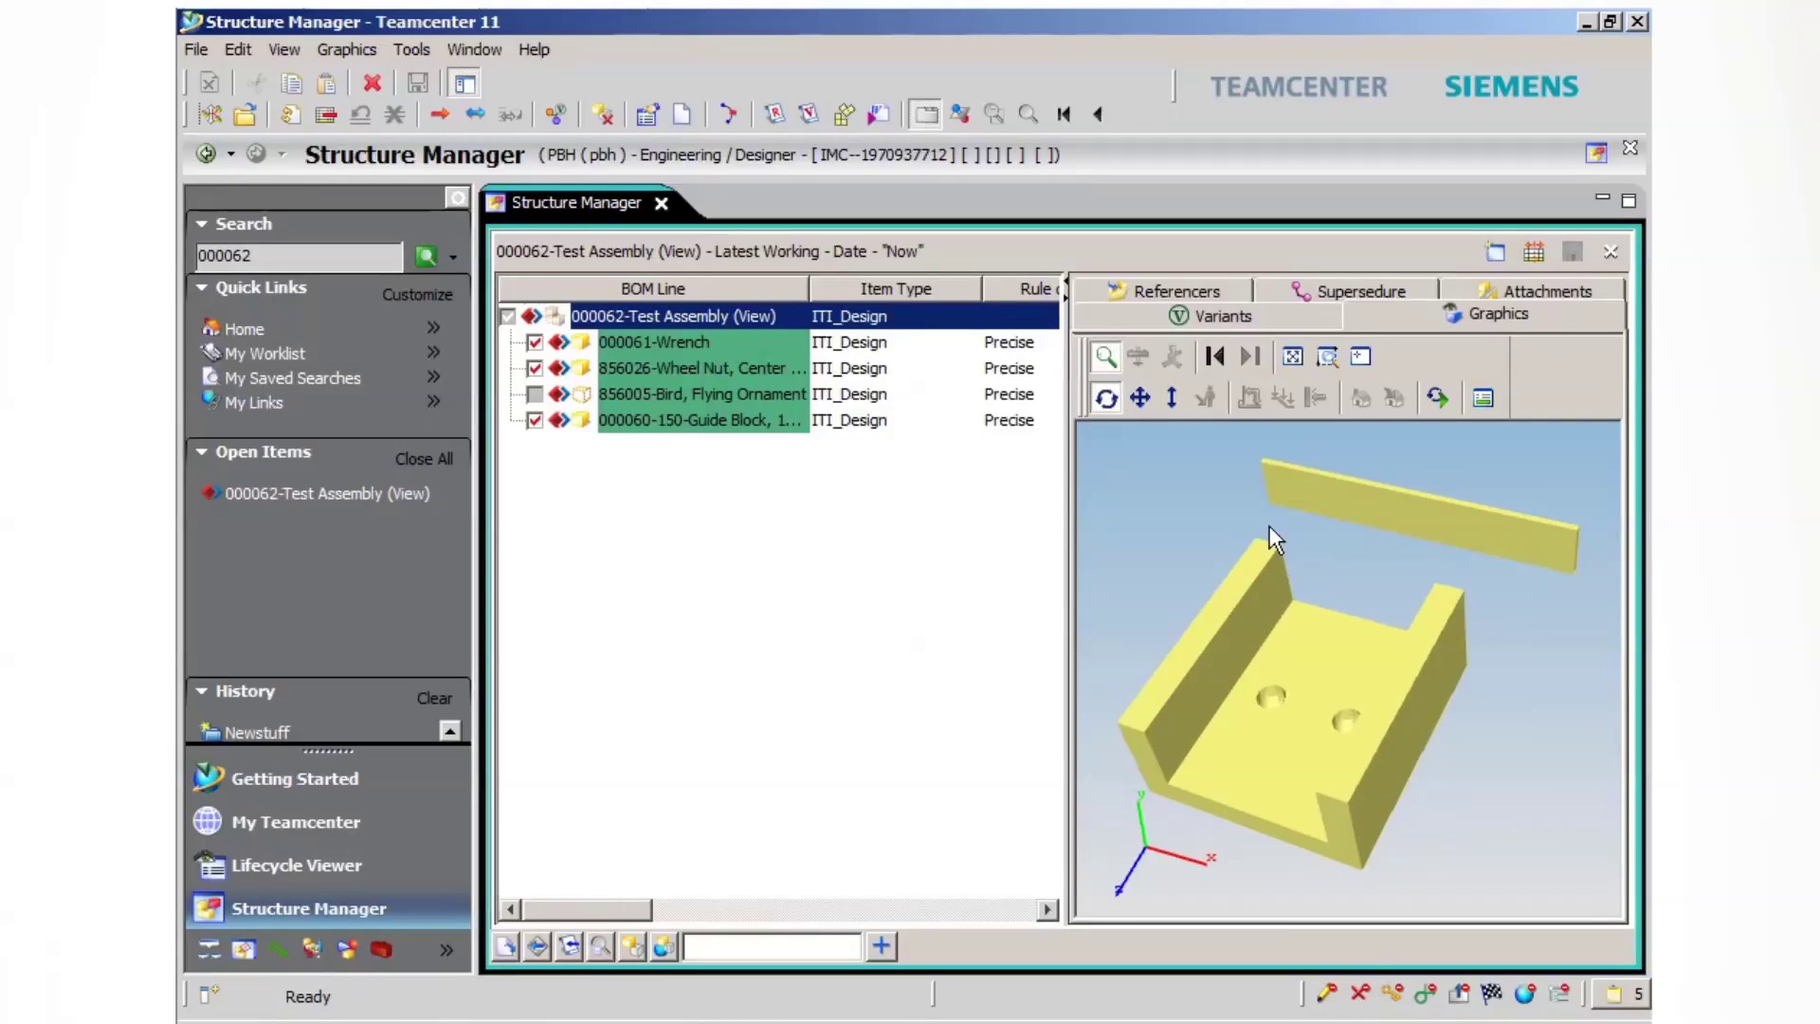
drag(1270, 527, 1309, 467)
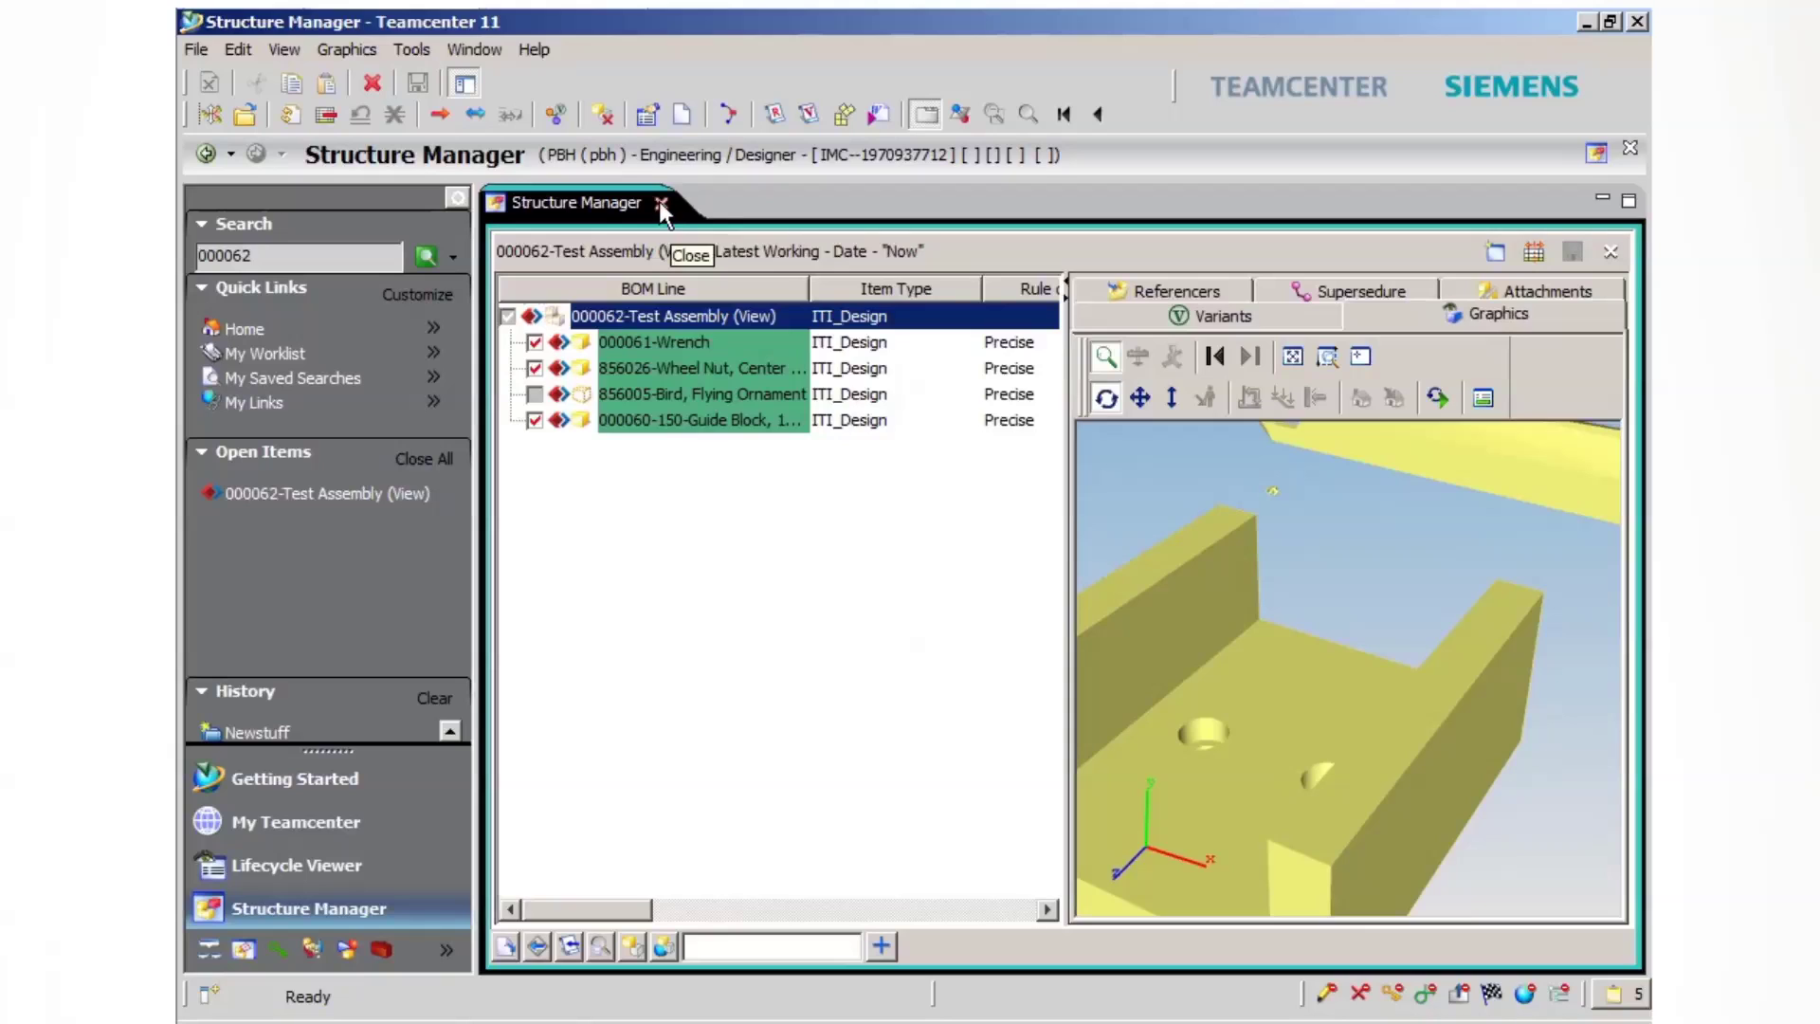
drag(1475, 844, 971, 355)
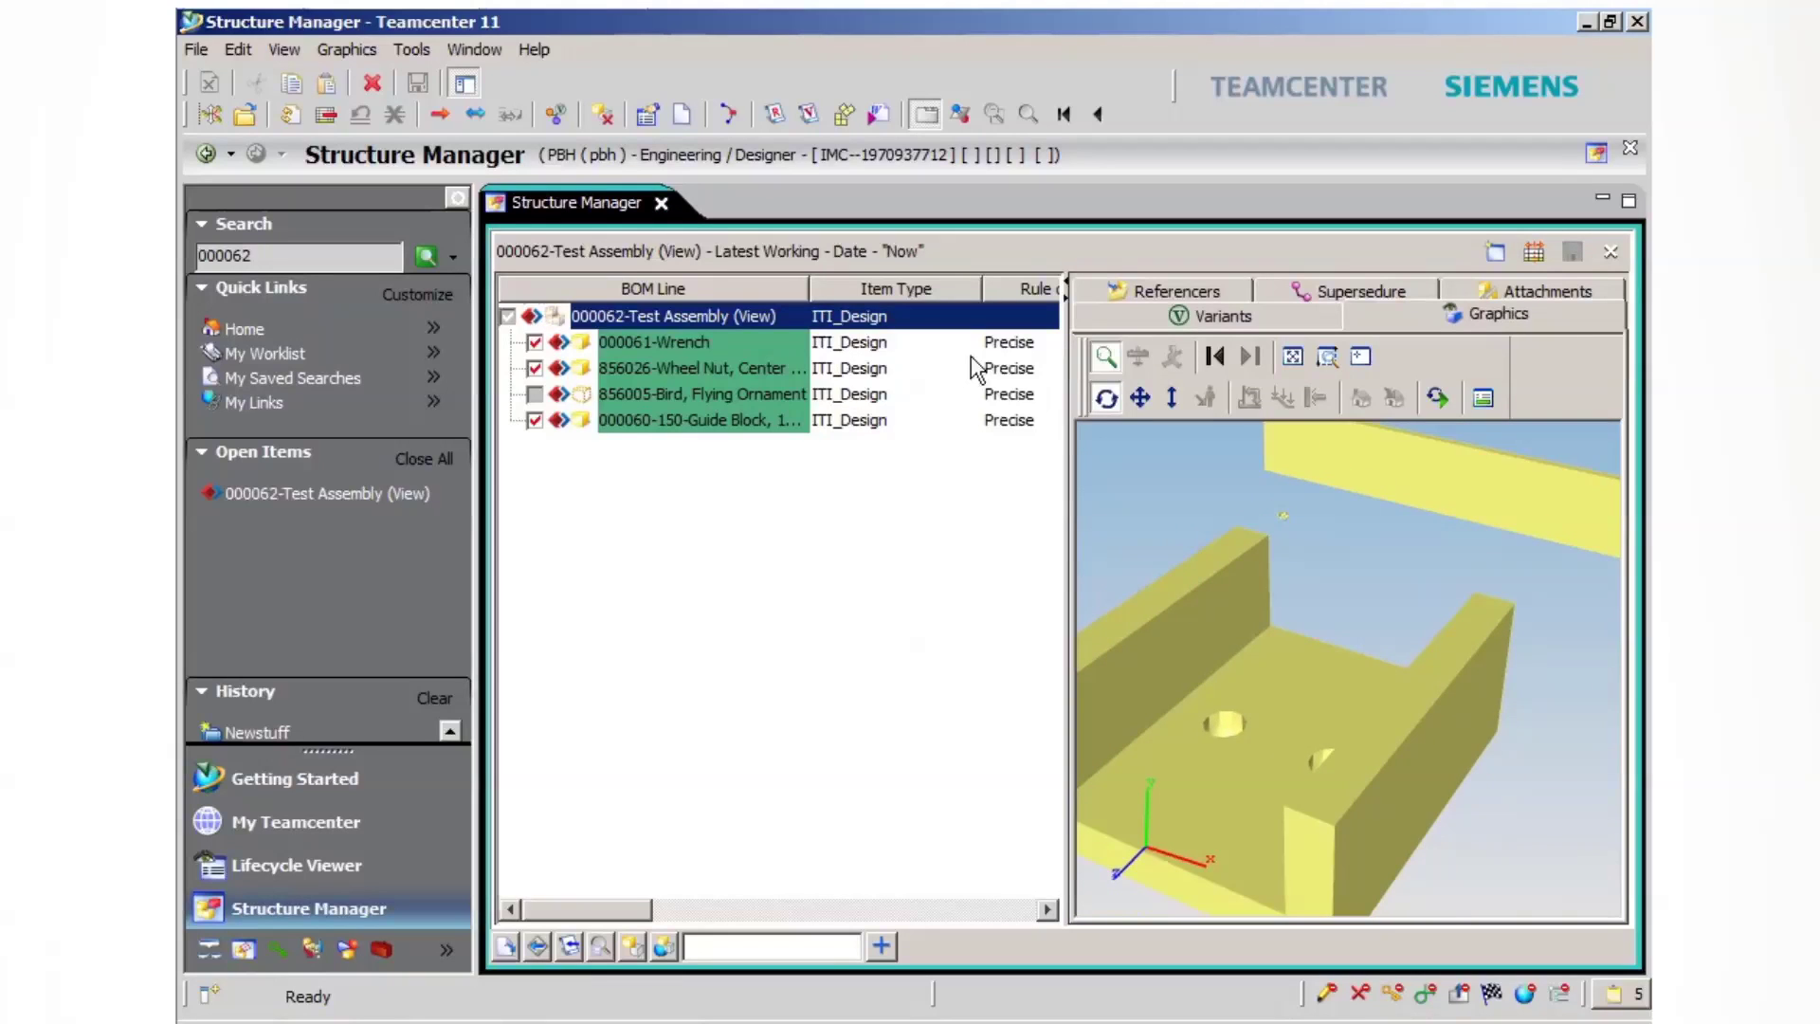
click(662, 202)
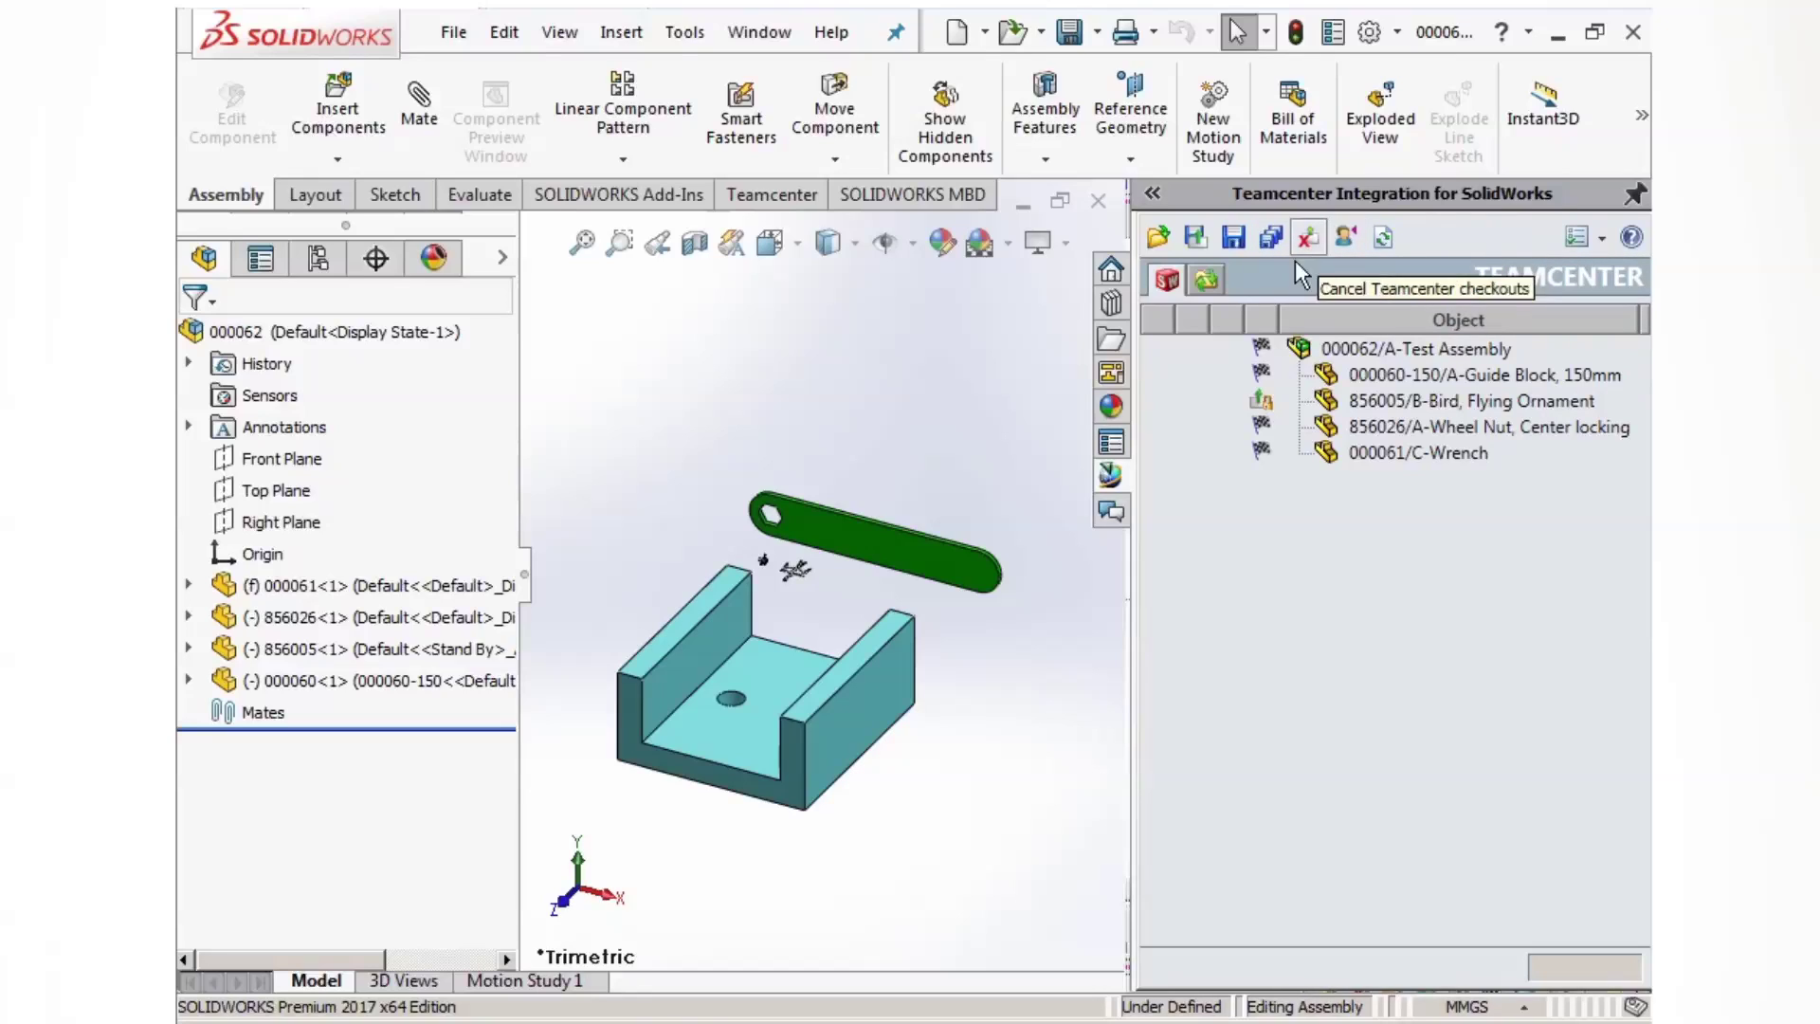
Step: List the C:\swim_cache files, then close the assembly and the wrench drawing
click(1205, 278)
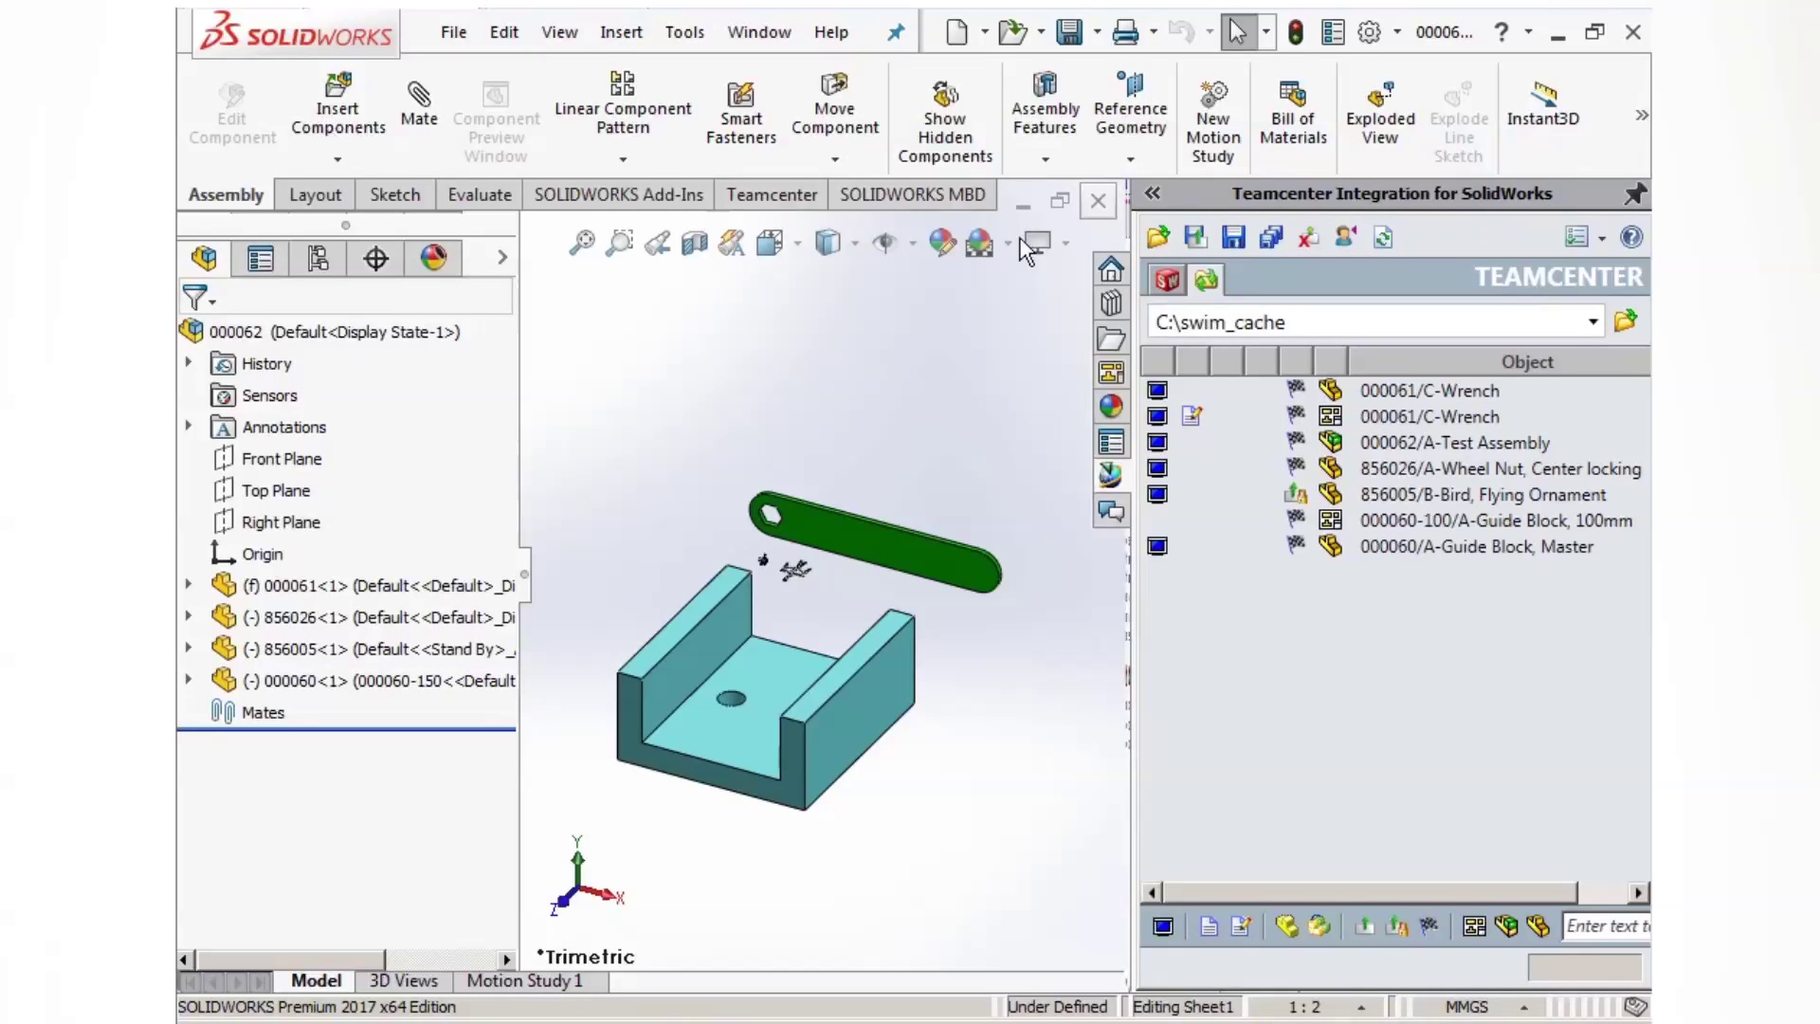
click(1098, 201)
click(1098, 201)
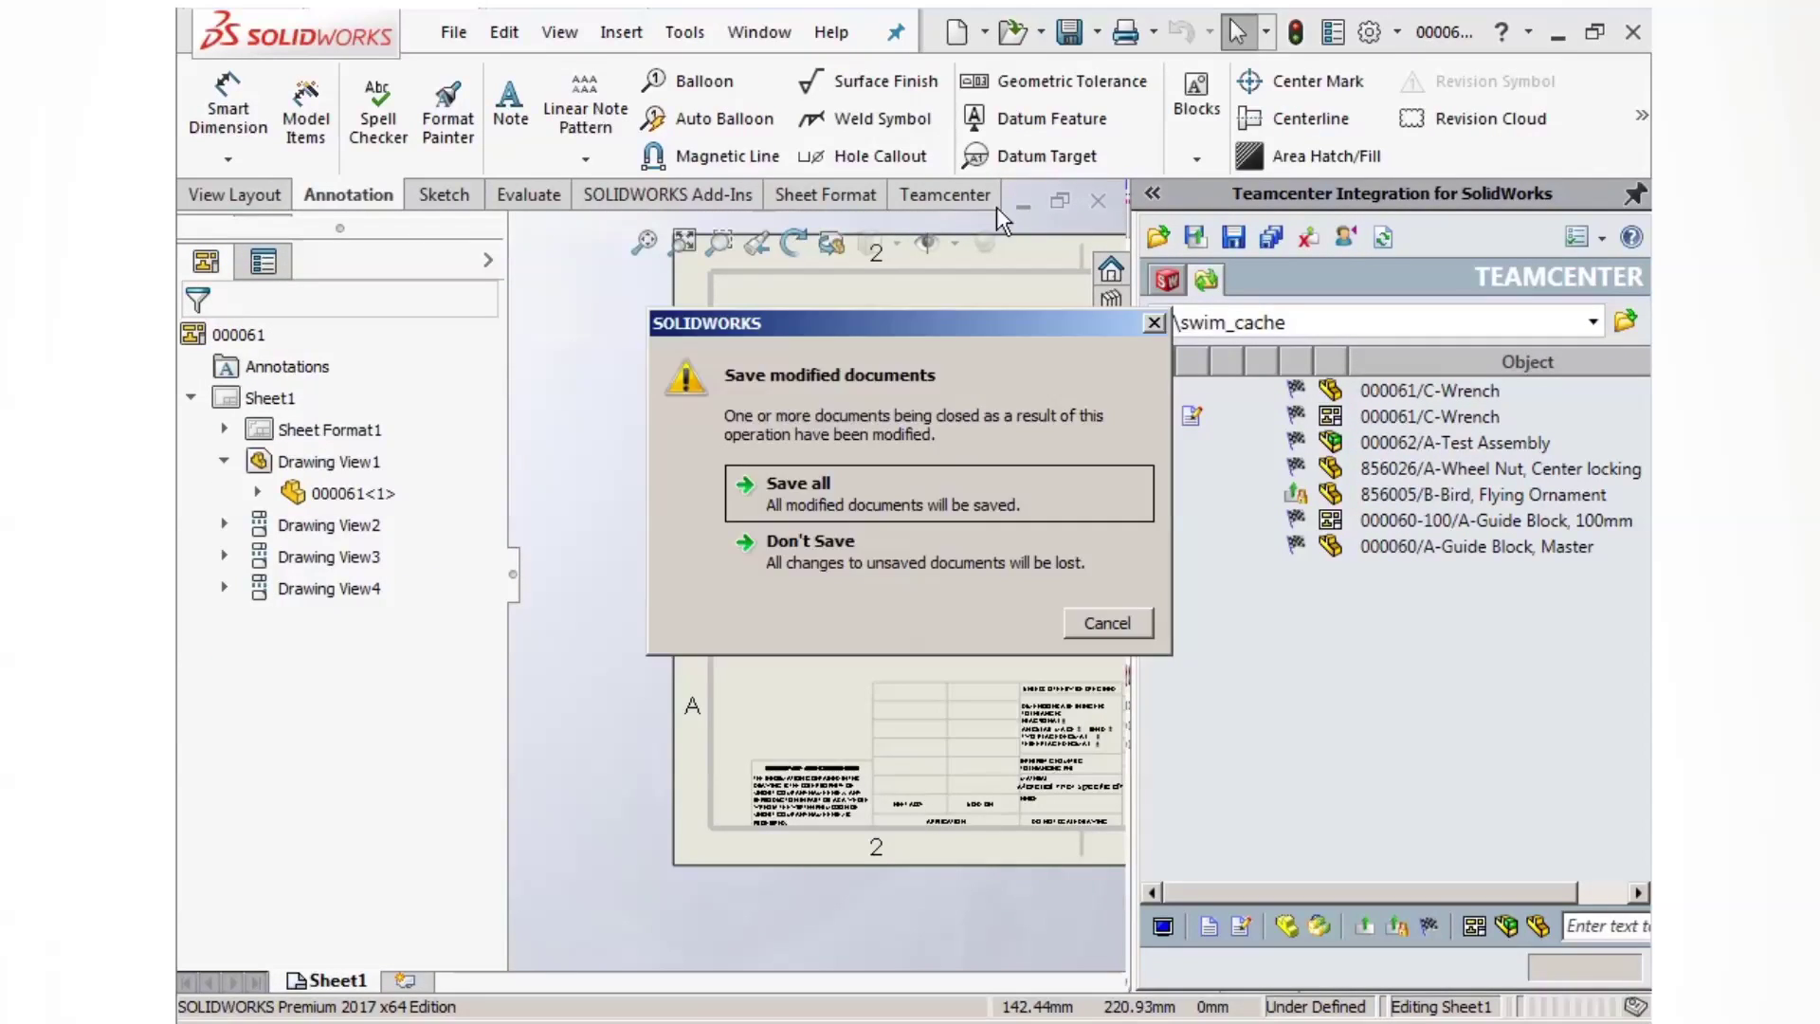
Step: Discard unsaved changes and delete every cached file from C:\swim_cache
click(858, 548)
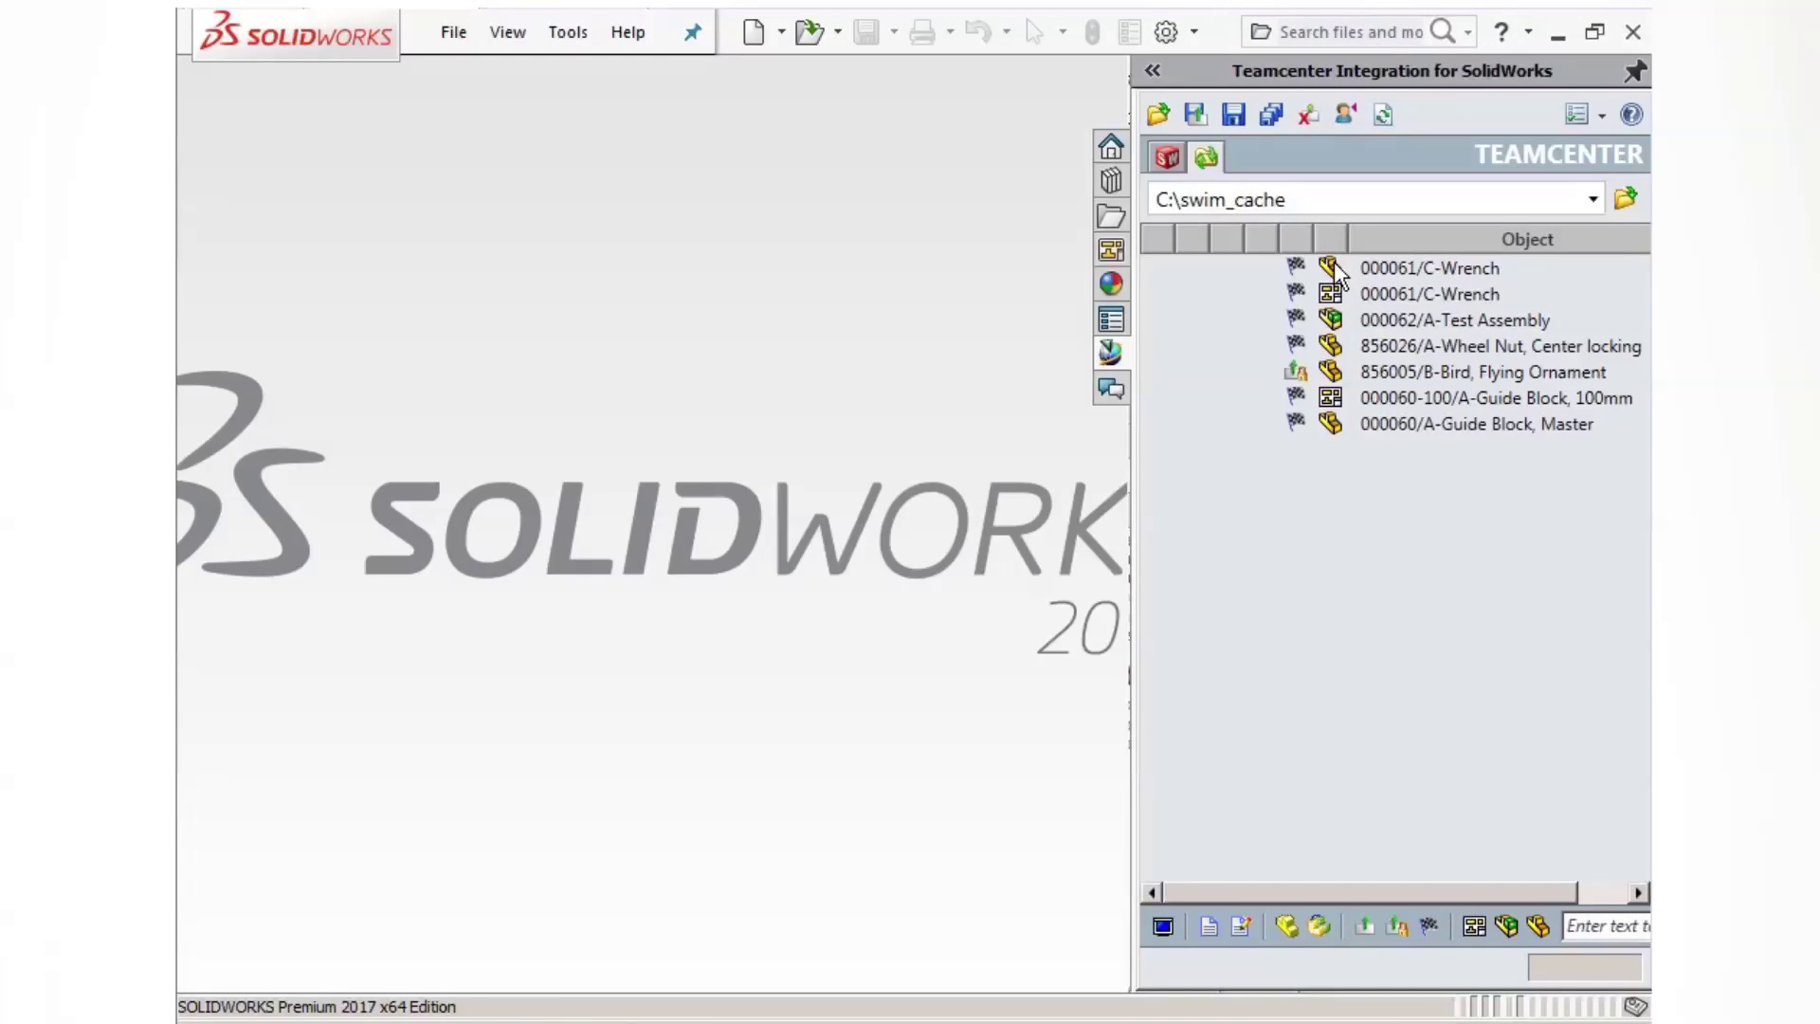
click(1383, 114)
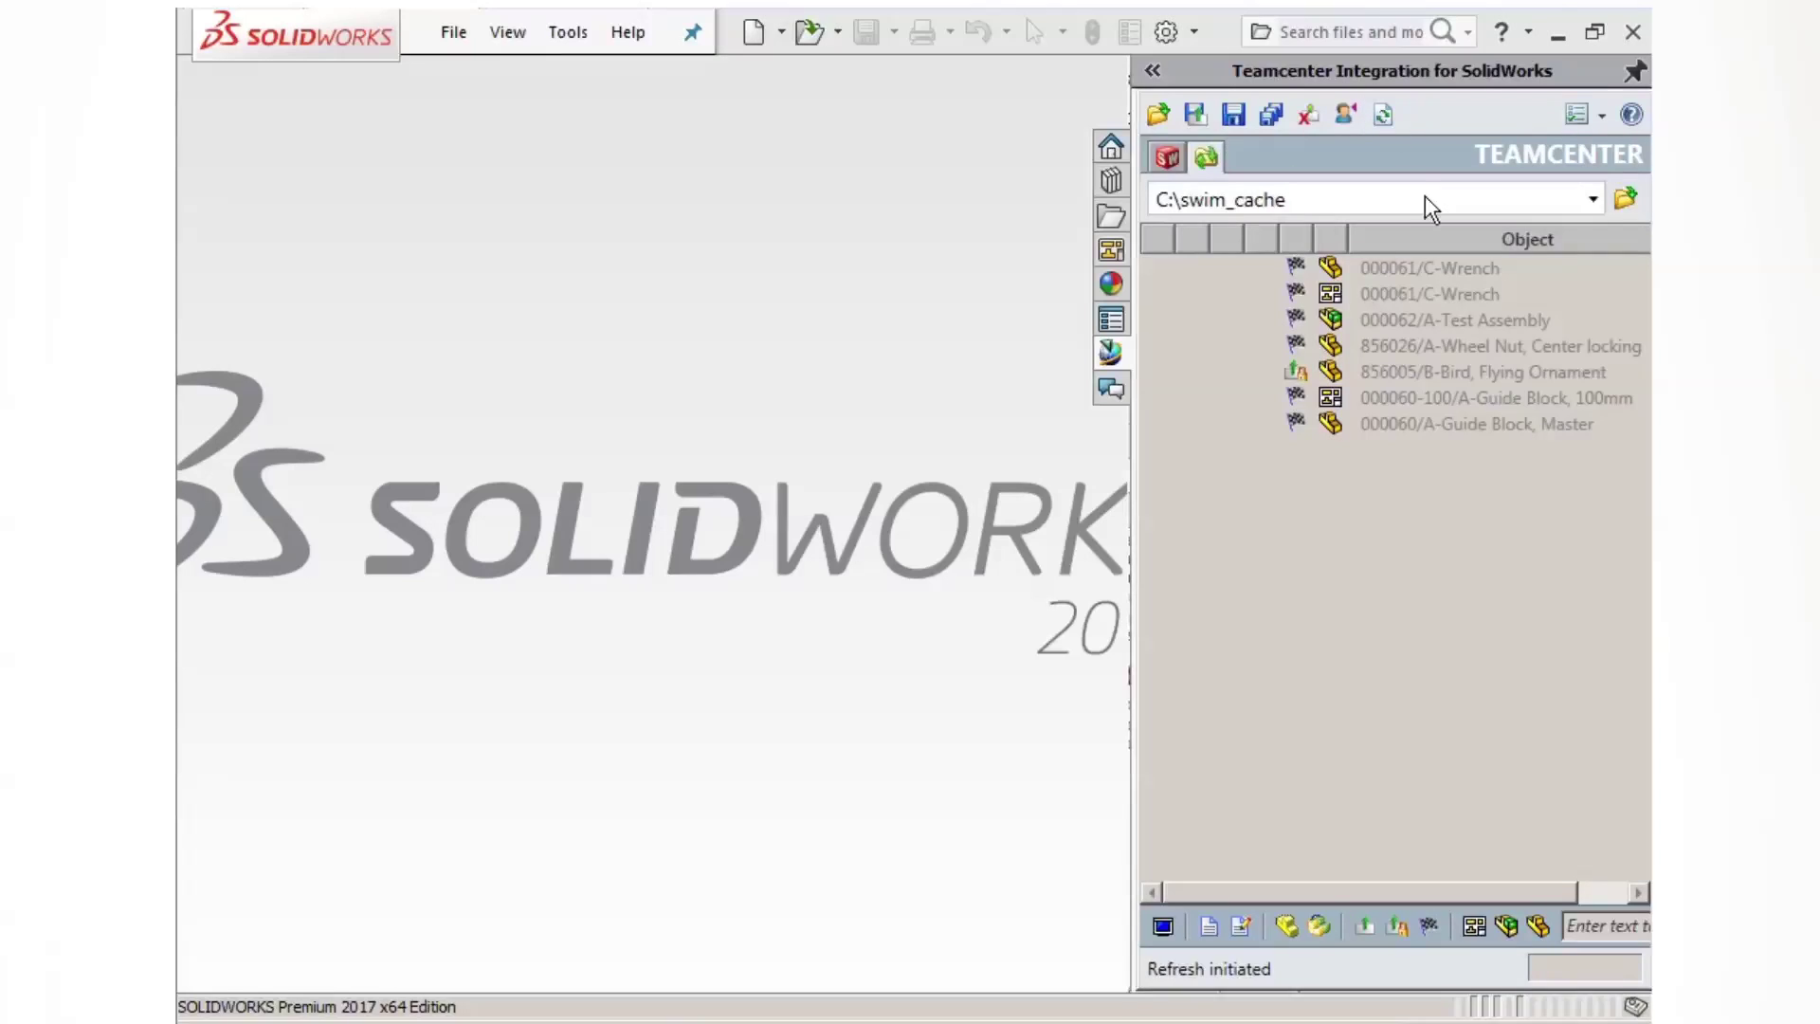
click(1406, 270)
shift+click(1383, 425)
right_click(1382, 427)
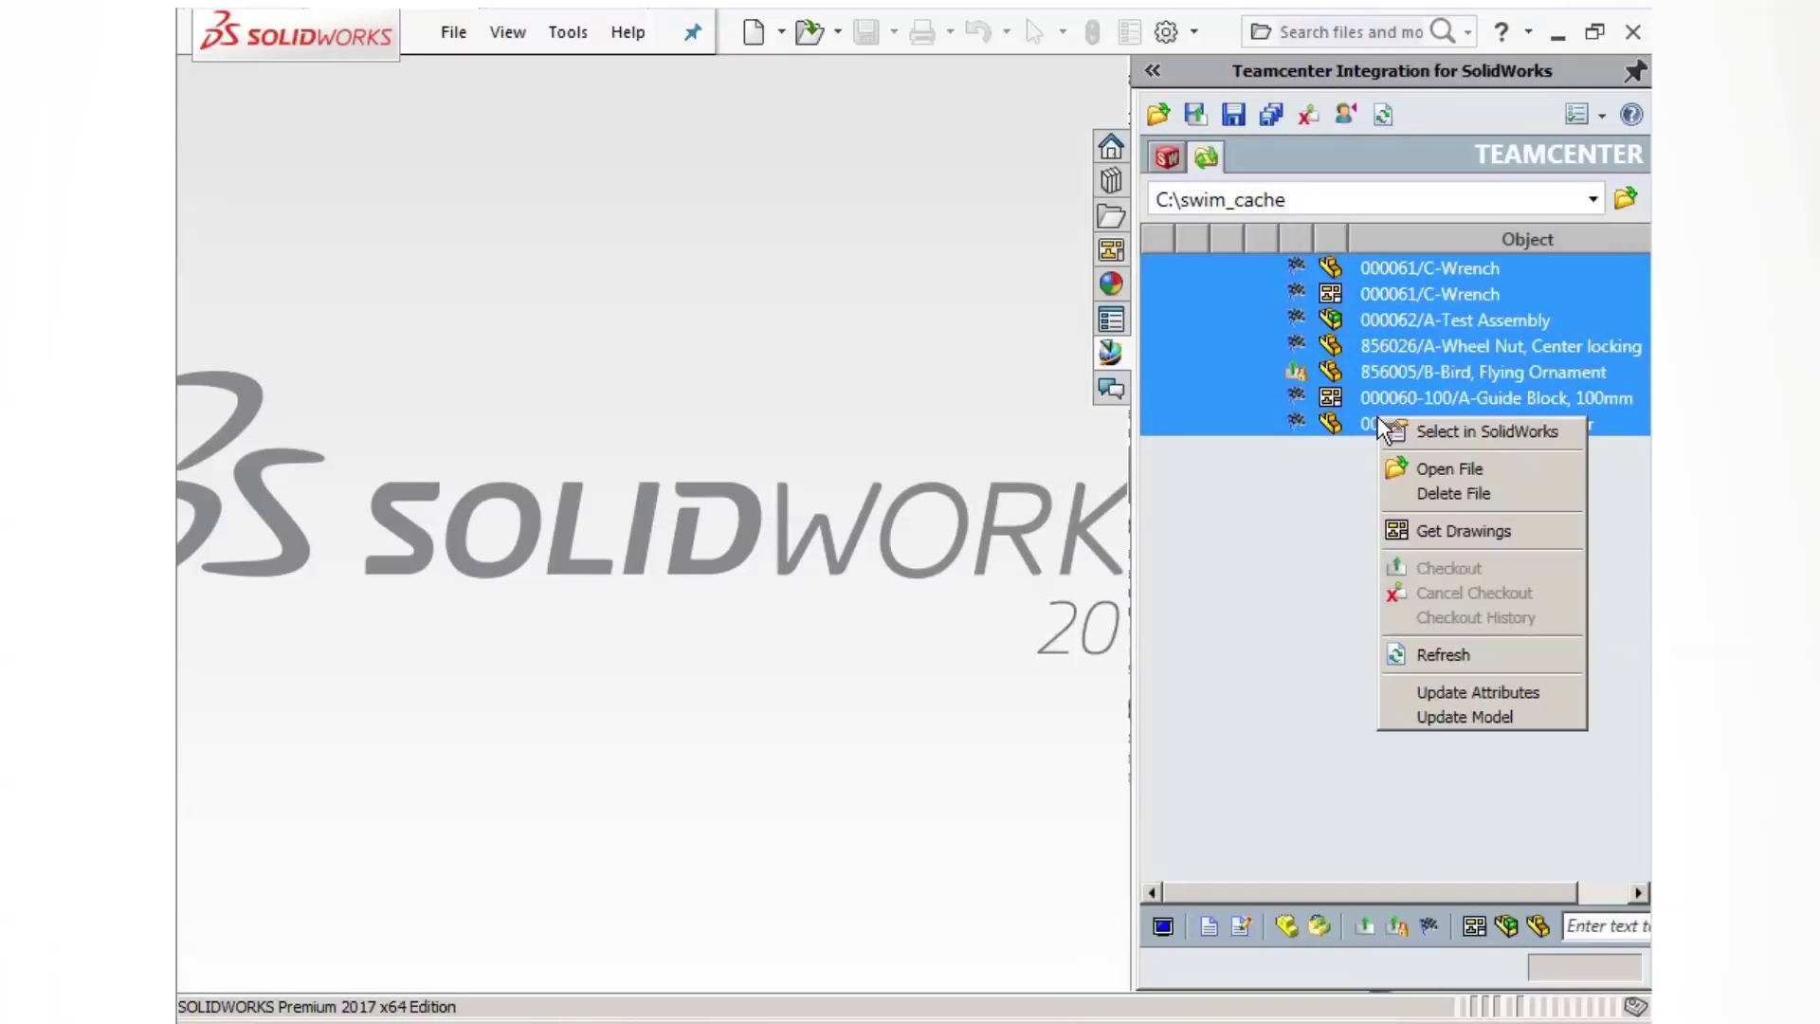
click(1477, 495)
click(853, 576)
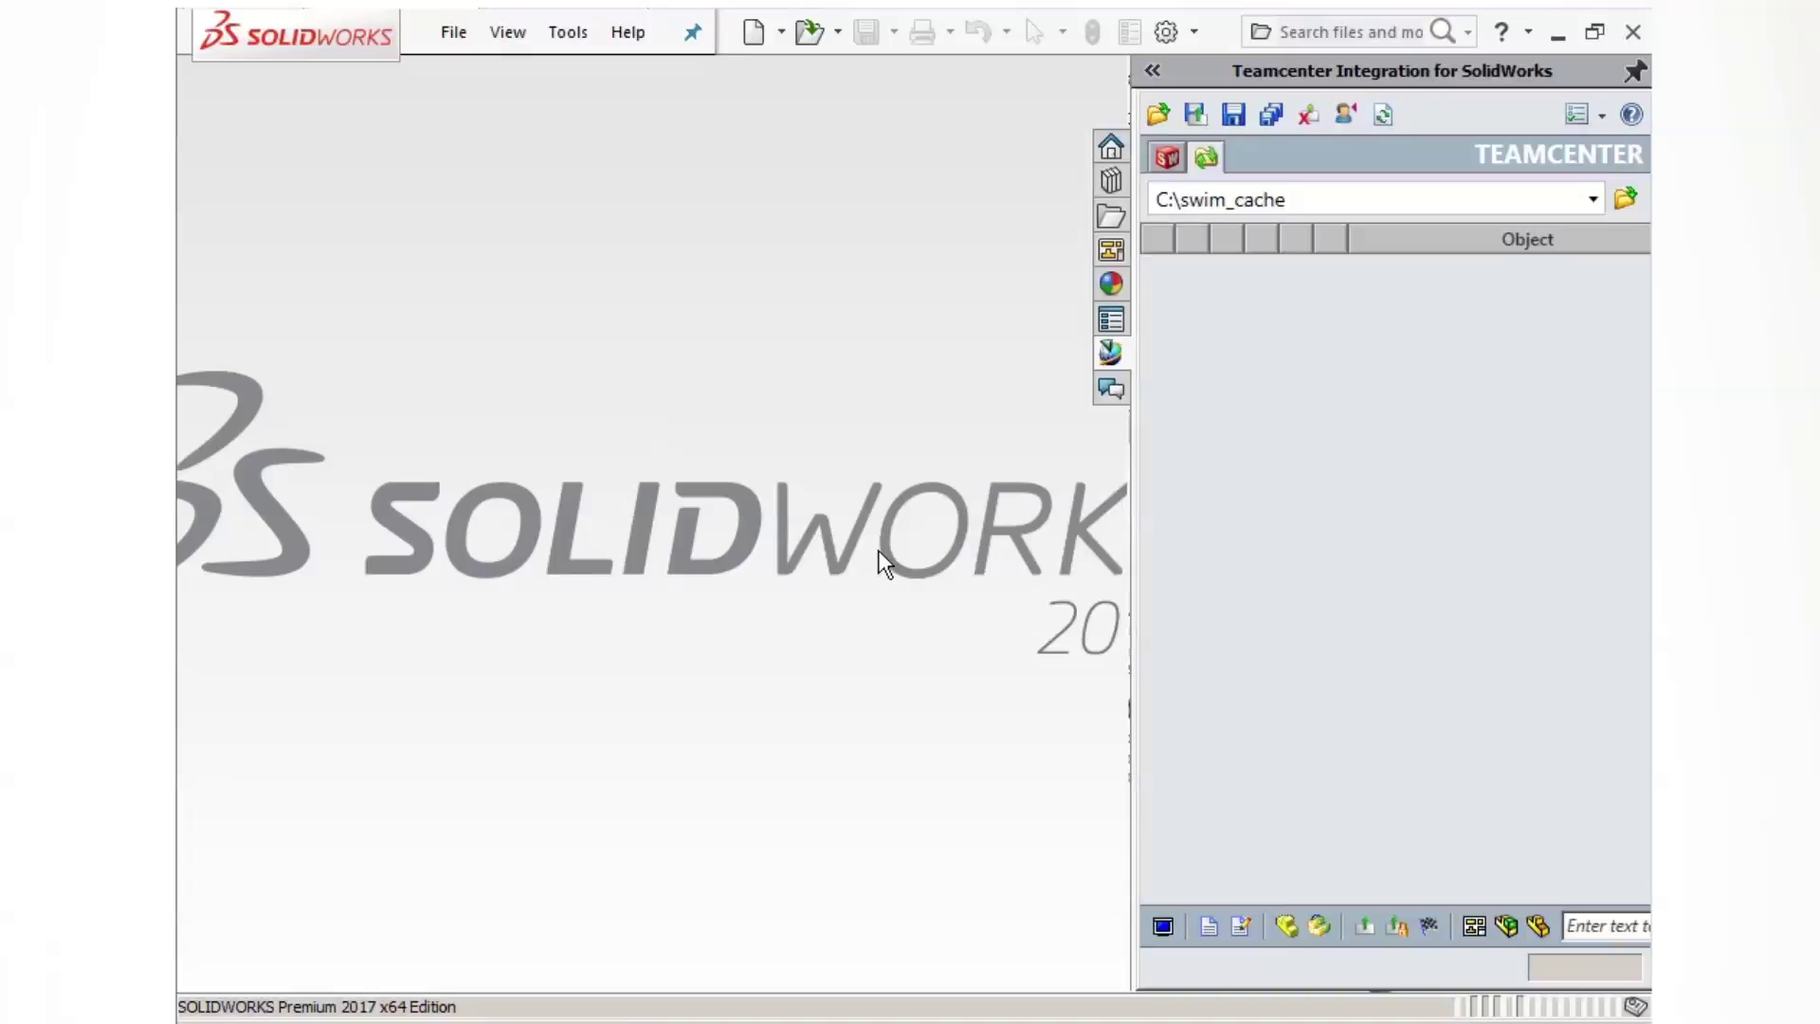
click(1167, 157)
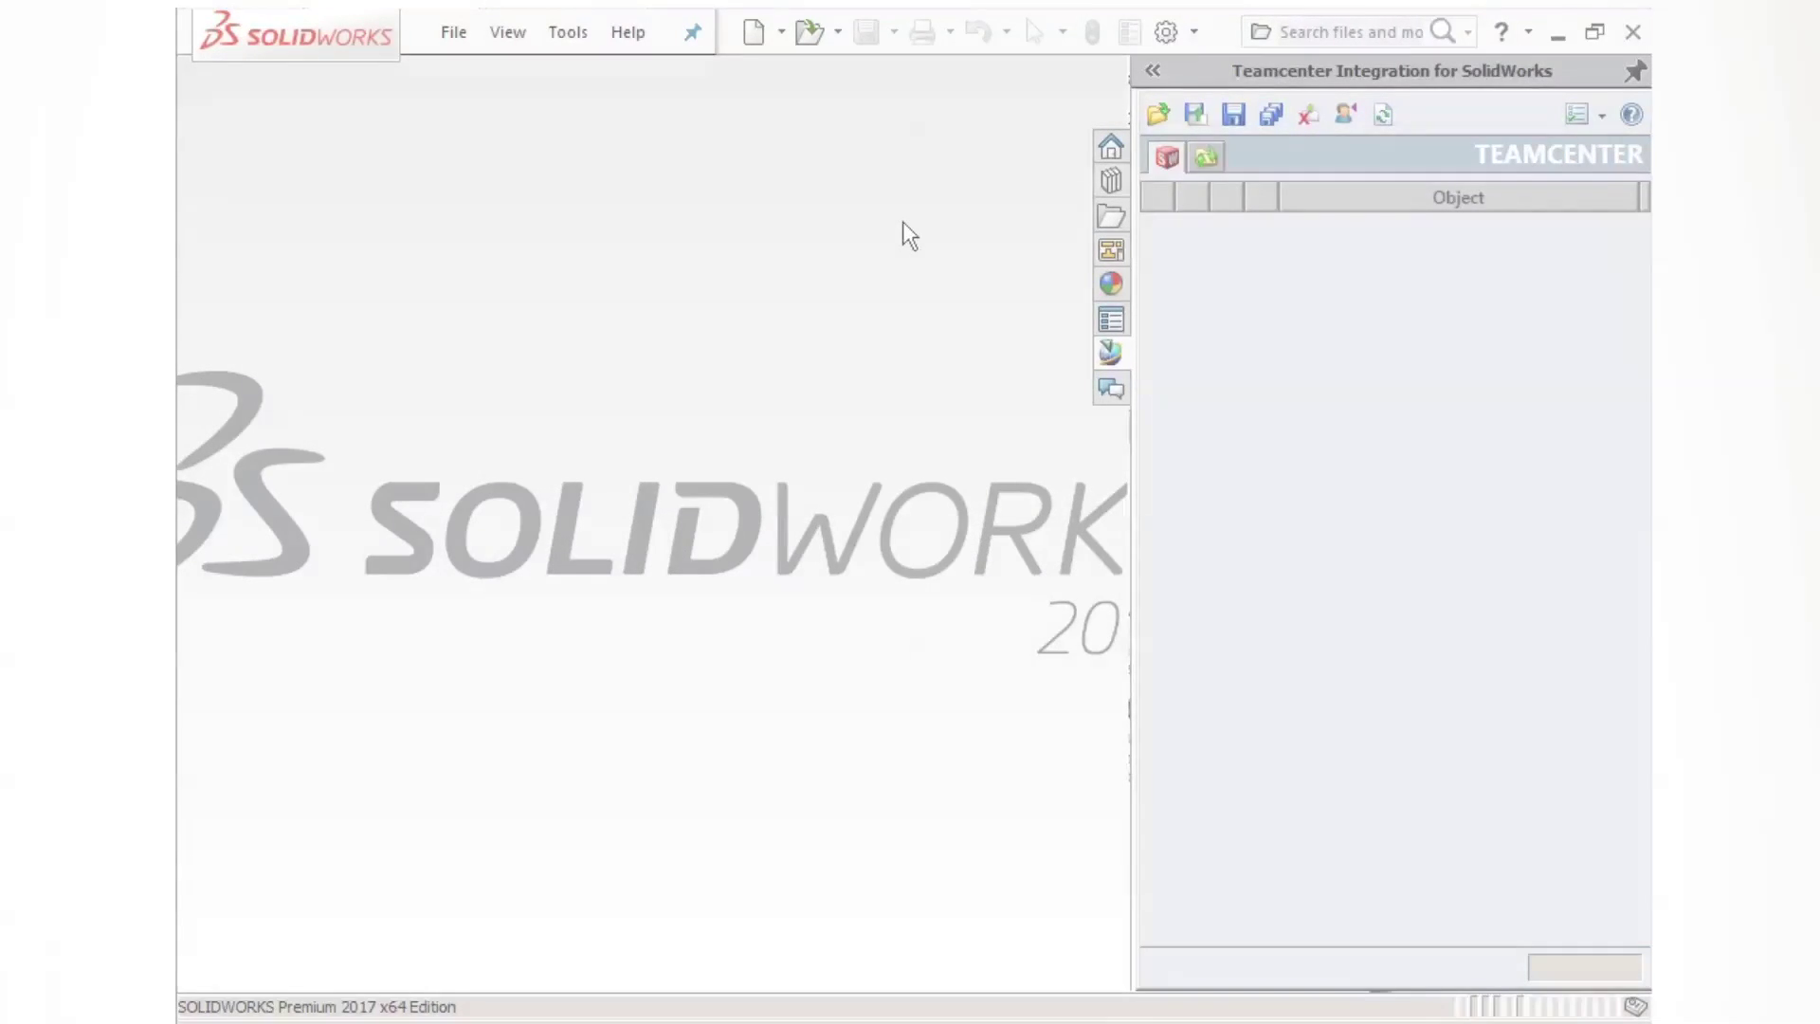